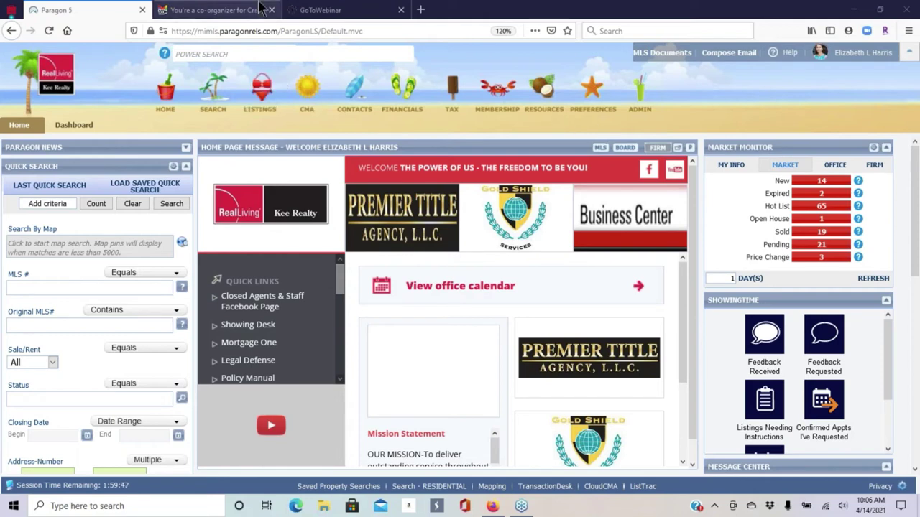
- Start a new Residential class search with an empty criteria form
{"action": "left_click", "coordinate": [213, 93]}
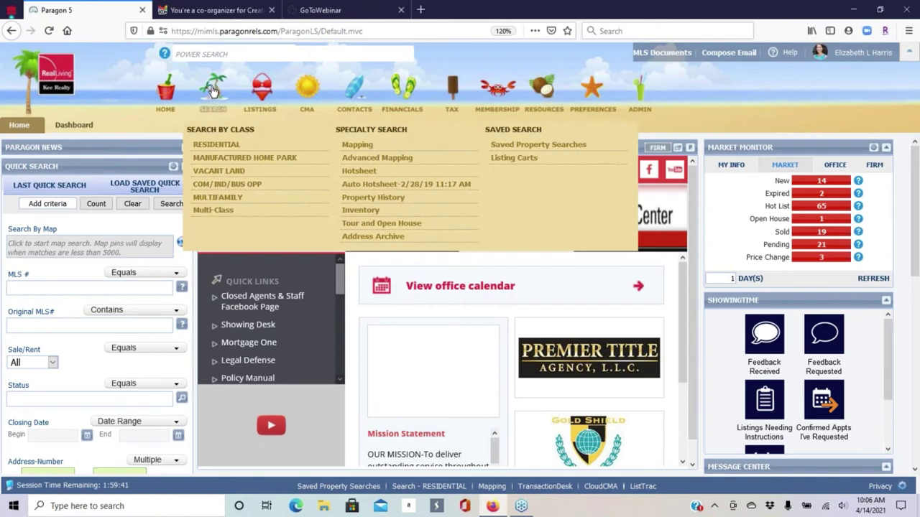
{"action": "left_click", "coordinate": [217, 146]}
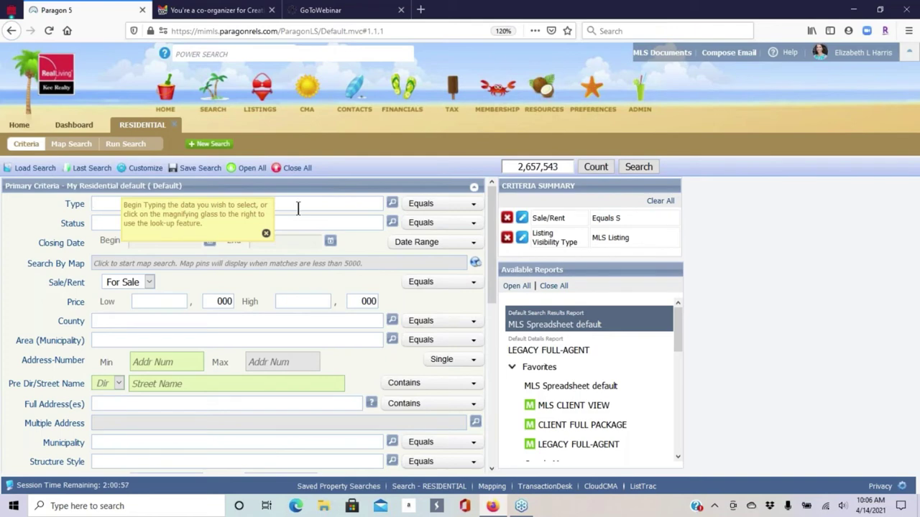
{"action": "mouse_move", "coordinate": [185, 53]}
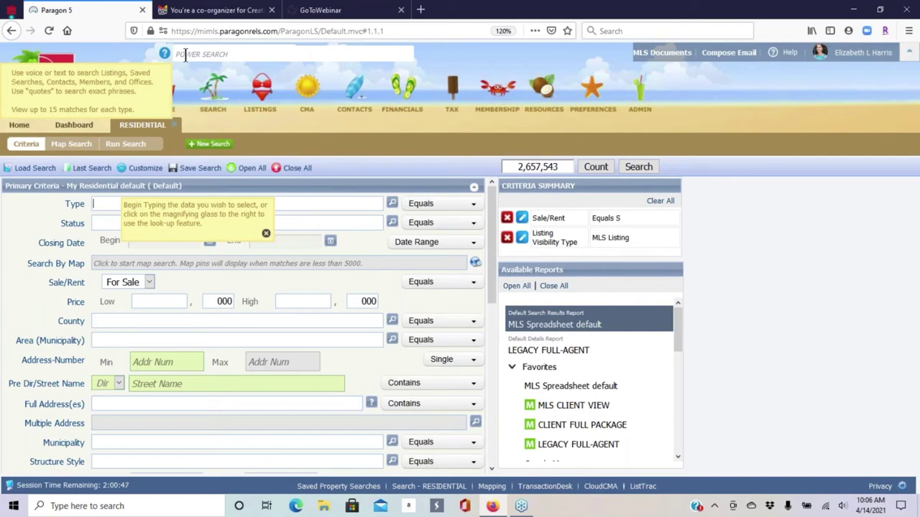
- Power Search the subject's street address and open its Pending $597,000 Macomb Twp listing
{"action": "left_click", "coordinate": [184, 54]}
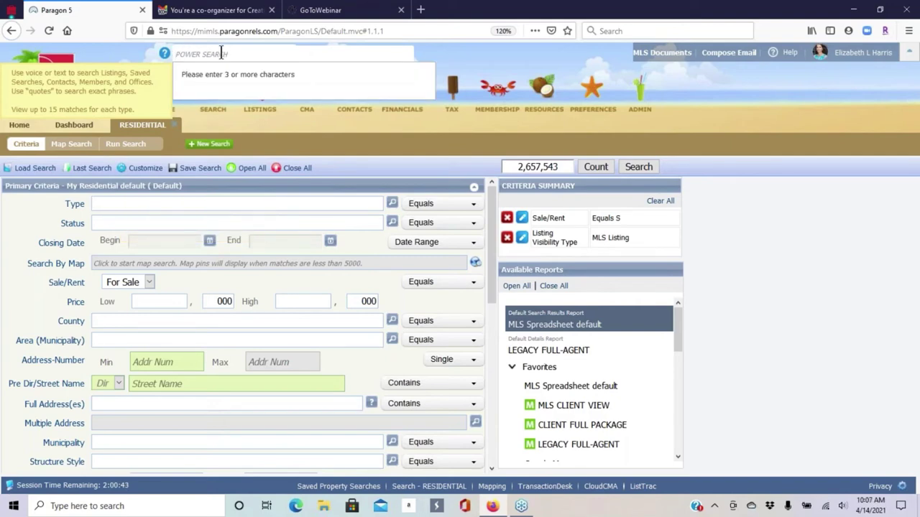
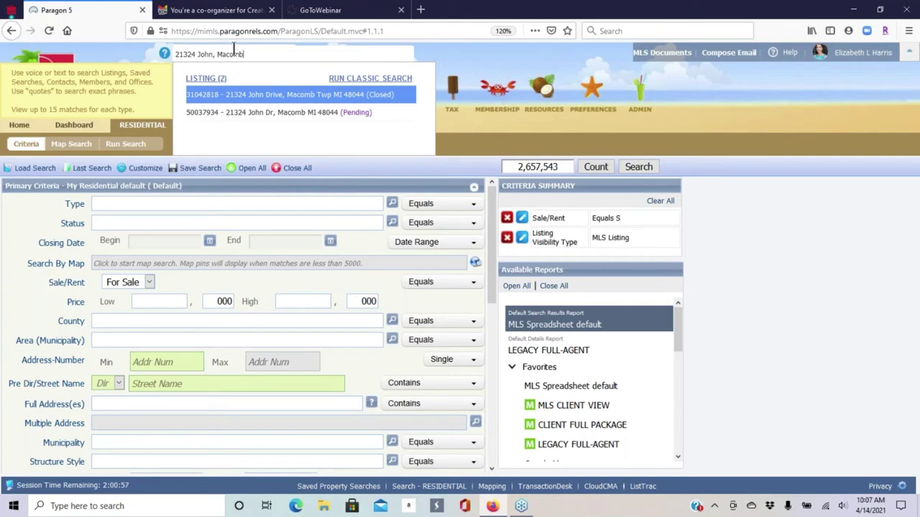
{"action": "left_click", "coordinate": [287, 117]}
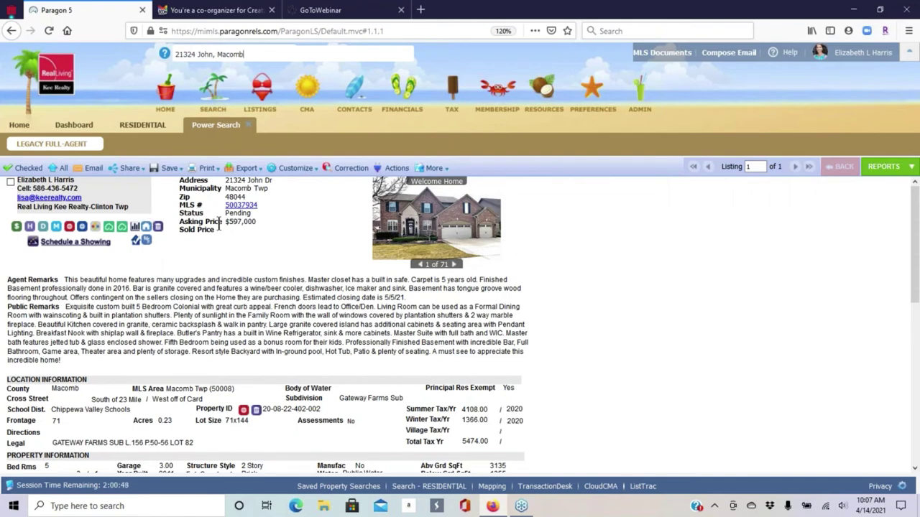
{"action": "scroll", "coordinate": [575, 278], "scroll_direction": "down", "scroll_amount": 1}
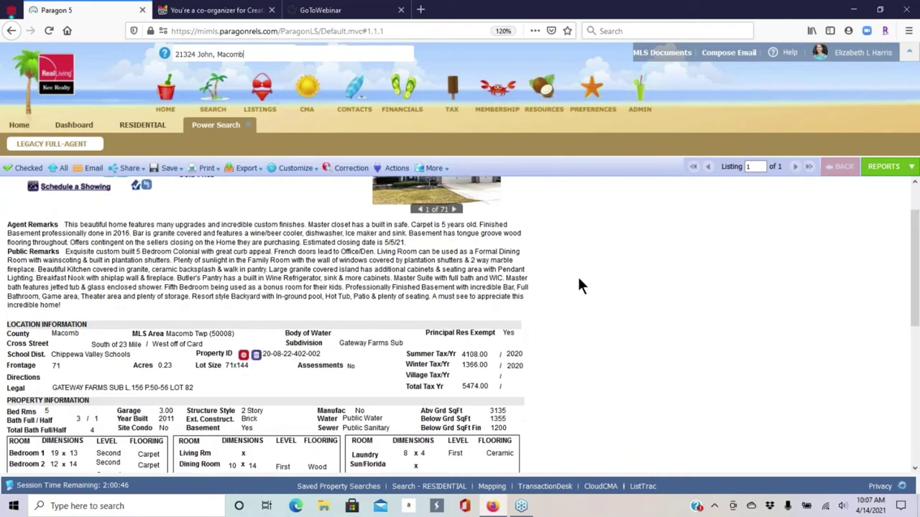
{"action": "scroll", "coordinate": [564, 270], "scroll_direction": "up", "scroll_amount": 1}
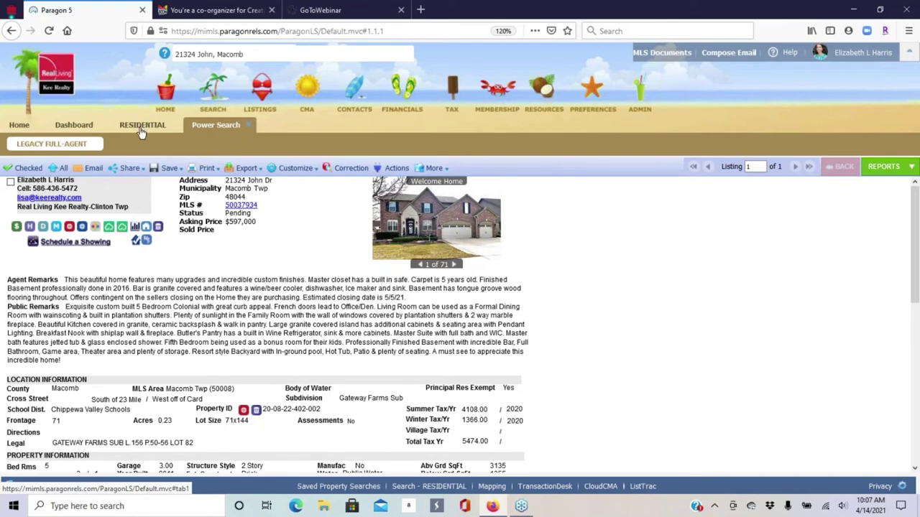
- Back on the Residential criteria, set the property Type to Single Family (RES)
{"action": "left_click", "coordinate": [142, 130]}
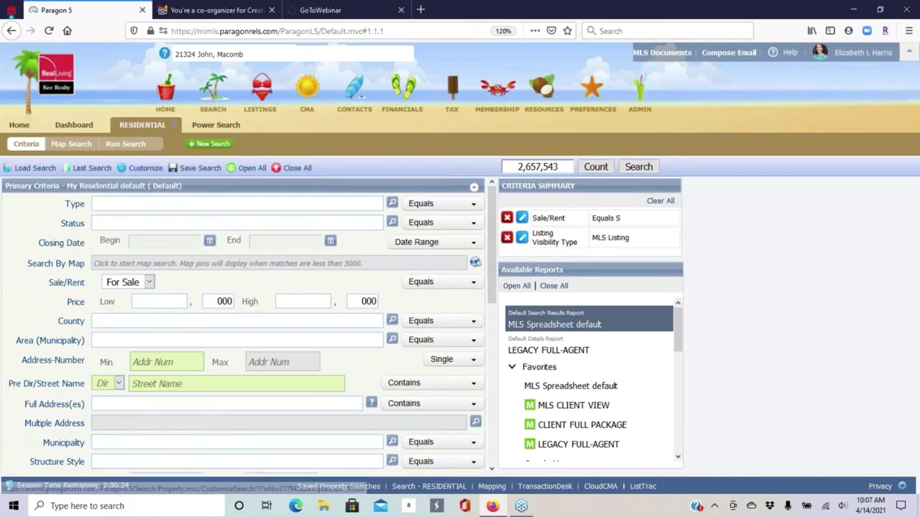
{"action": "left_click", "coordinate": [118, 206]}
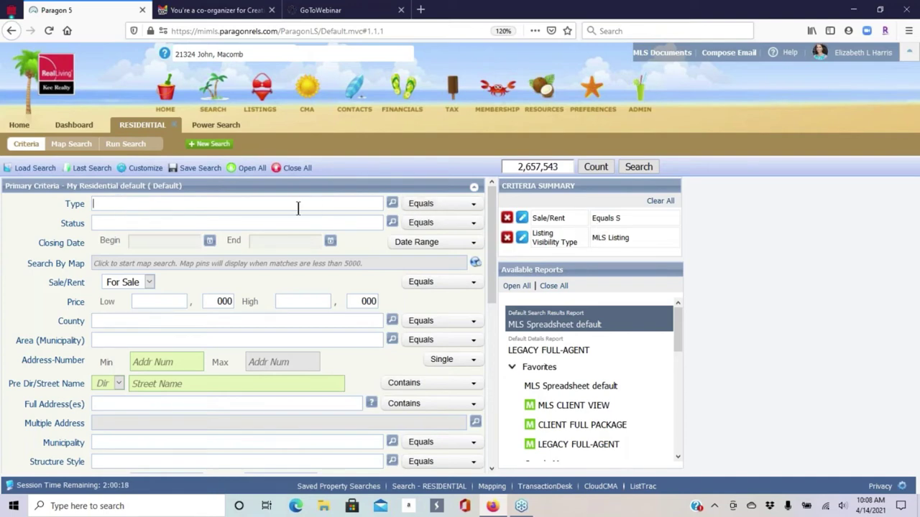
{"action": "left_click", "coordinate": [391, 205]}
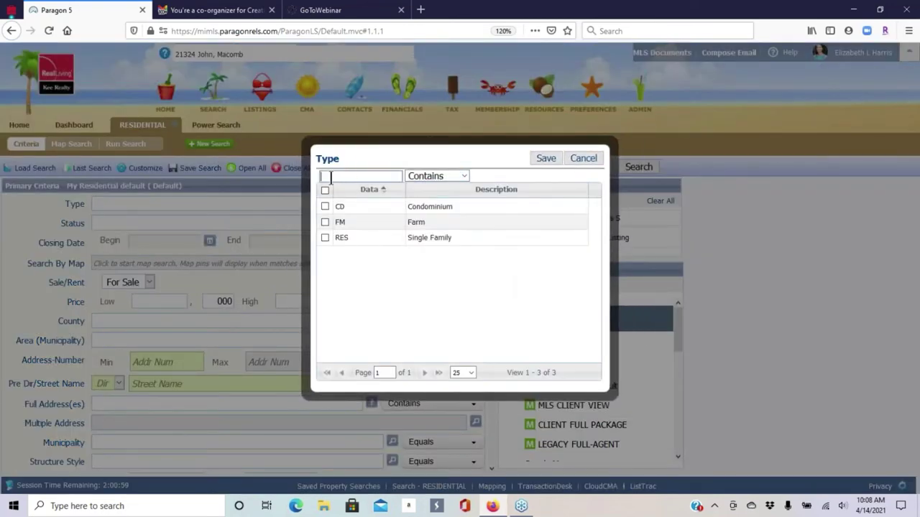
{"action": "left_click", "coordinate": [325, 238]}
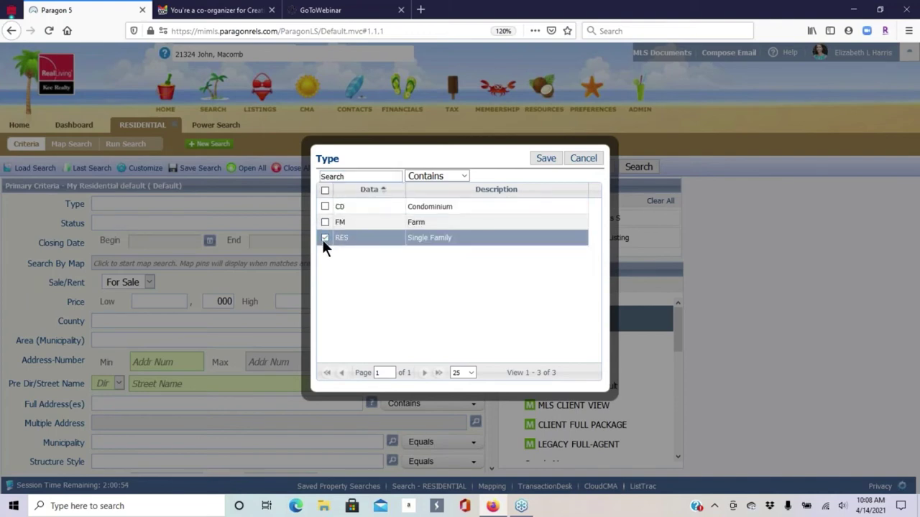
{"action": "left_click", "coordinate": [546, 158]}
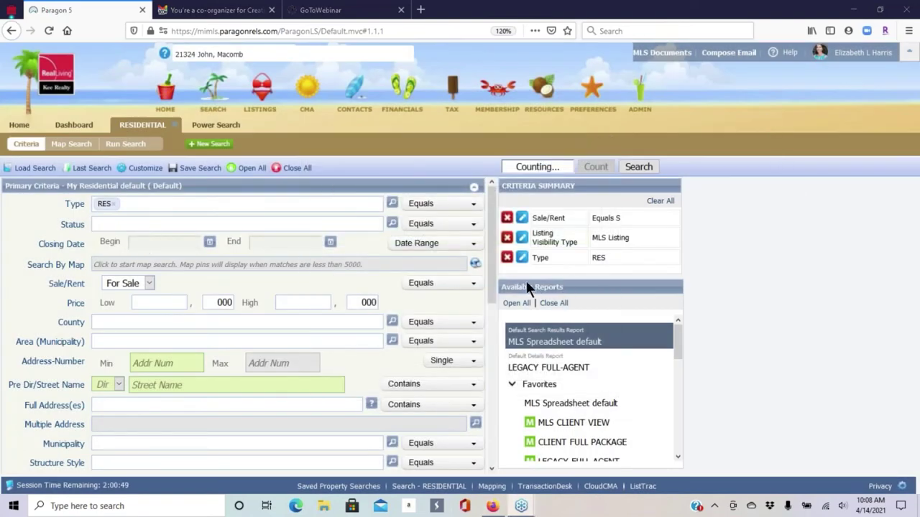
- Limit the Status to all Active, Sold and Pending listings
{"action": "left_click", "coordinate": [391, 223]}
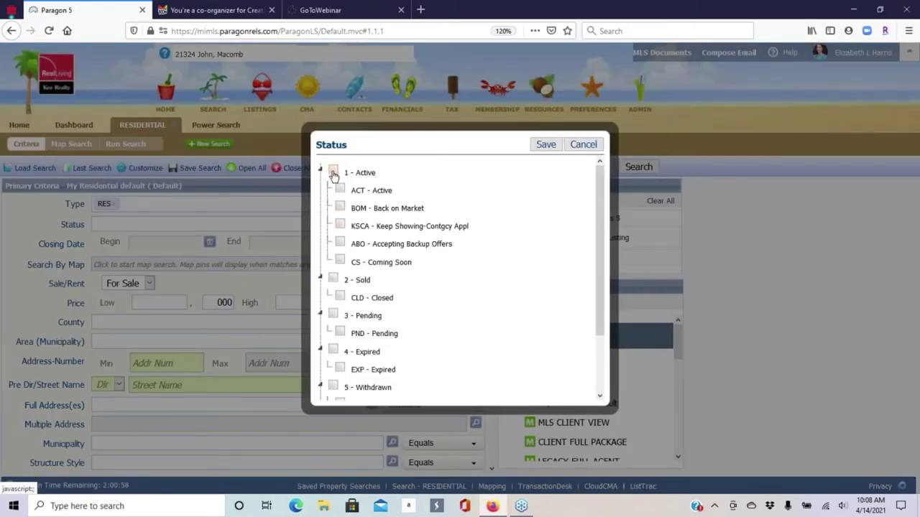
{"action": "left_click", "coordinate": [333, 172]}
{"action": "left_click", "coordinate": [334, 281]}
{"action": "left_click", "coordinate": [332, 315]}
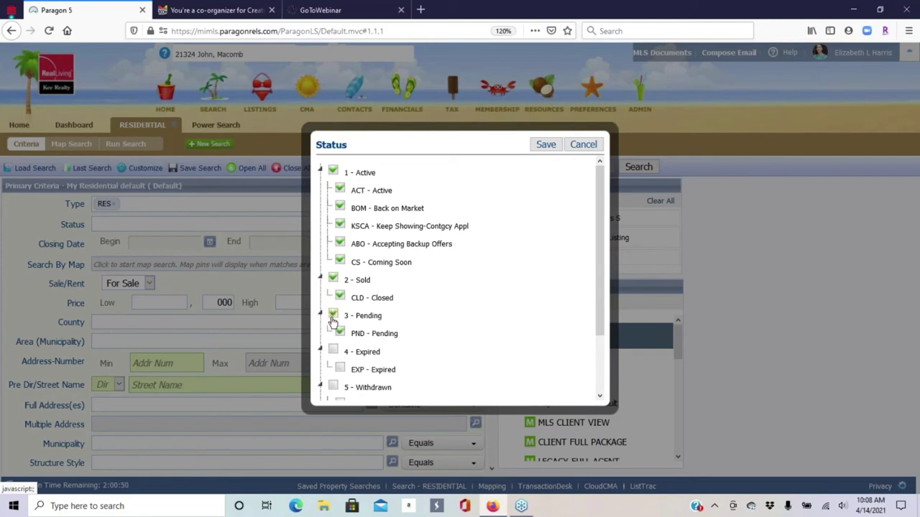
{"action": "left_click_drag", "start_coordinate": [596, 187], "coordinate": [594, 248]}
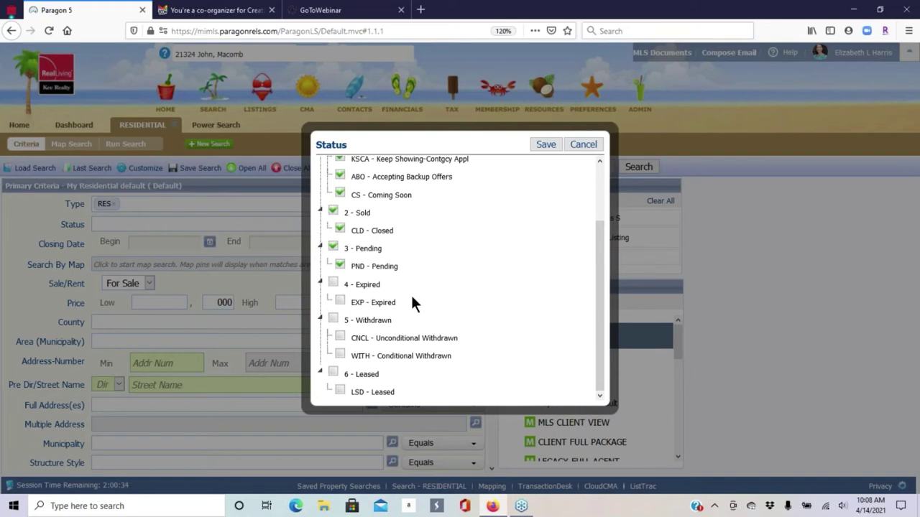
{"action": "left_click", "coordinate": [544, 143]}
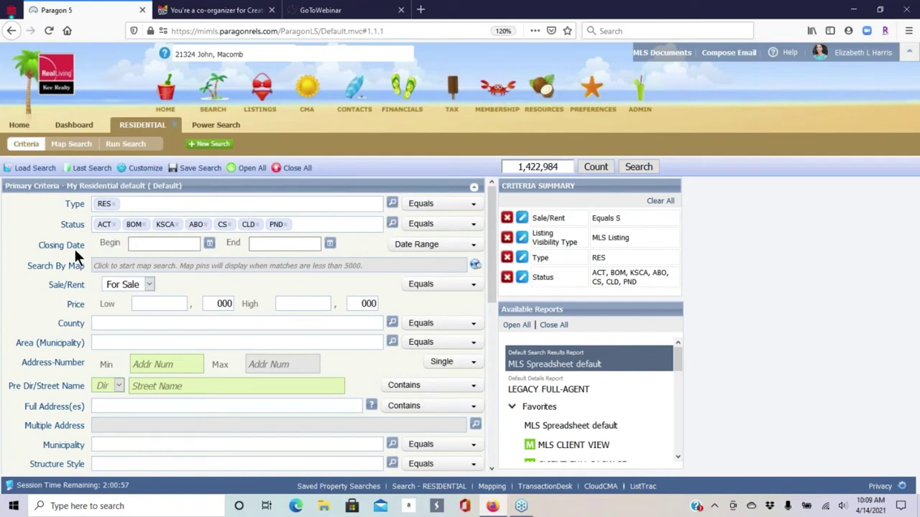
- Set the Closing Date to 6 Months Back
{"action": "left_click", "coordinate": [170, 242]}
{"action": "left_click", "coordinate": [417, 248]}
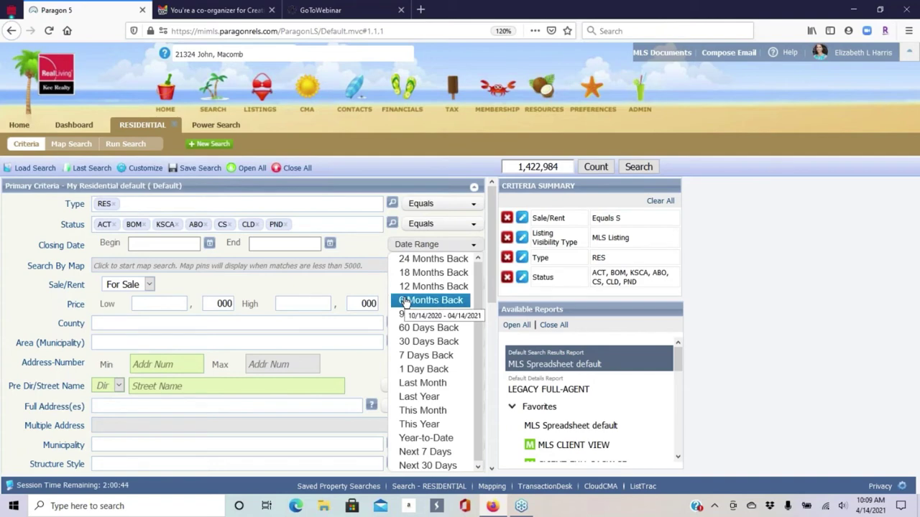
{"action": "left_click", "coordinate": [405, 301]}
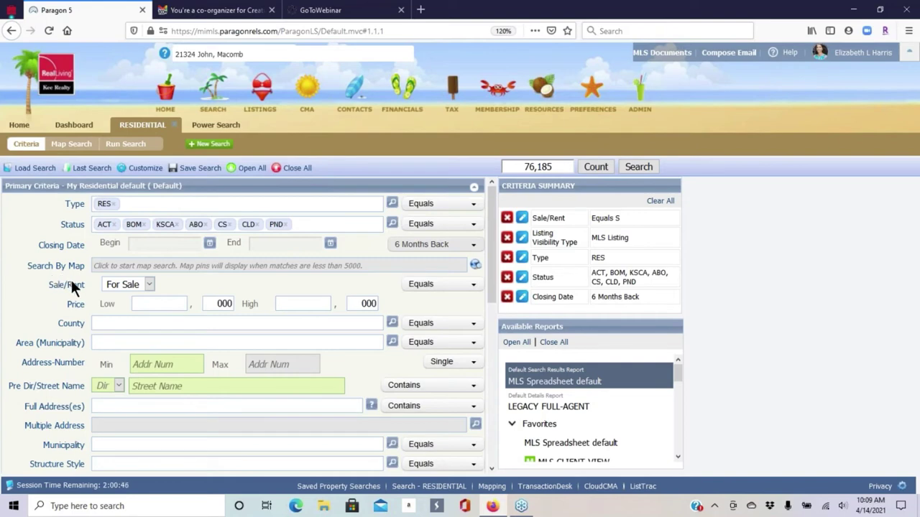
- Require at least 4 bedrooms and a basement (Yes)
{"action": "scroll", "coordinate": [81, 281], "scroll_direction": "down", "scroll_amount": 3}
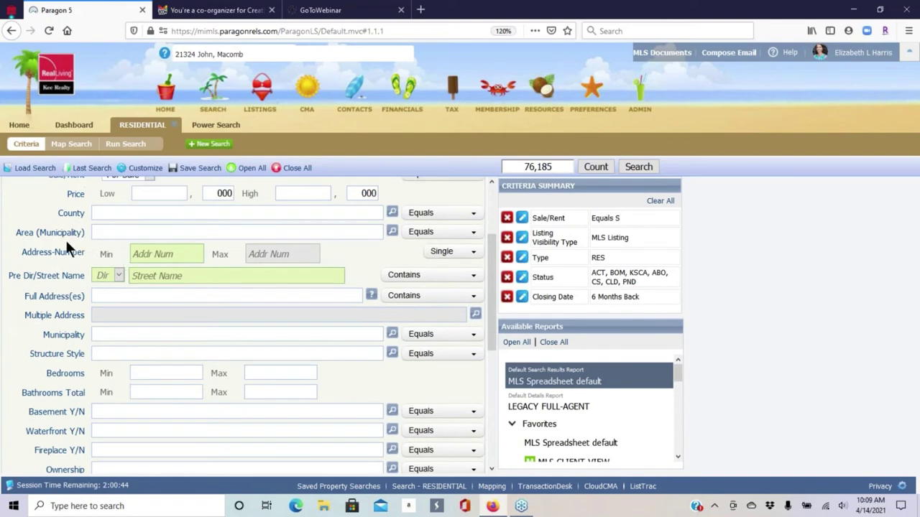
{"action": "scroll", "coordinate": [37, 260], "scroll_direction": "down", "scroll_amount": 2}
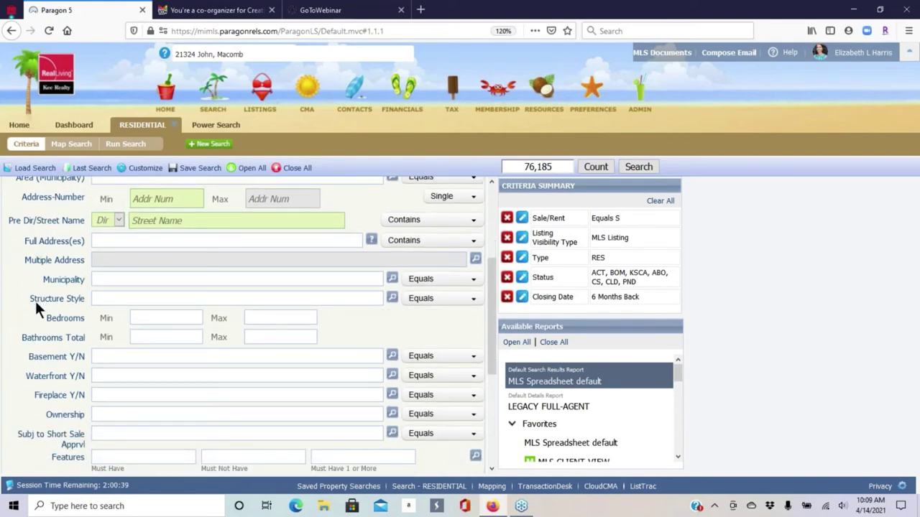
{"action": "left_click", "coordinate": [153, 318]}
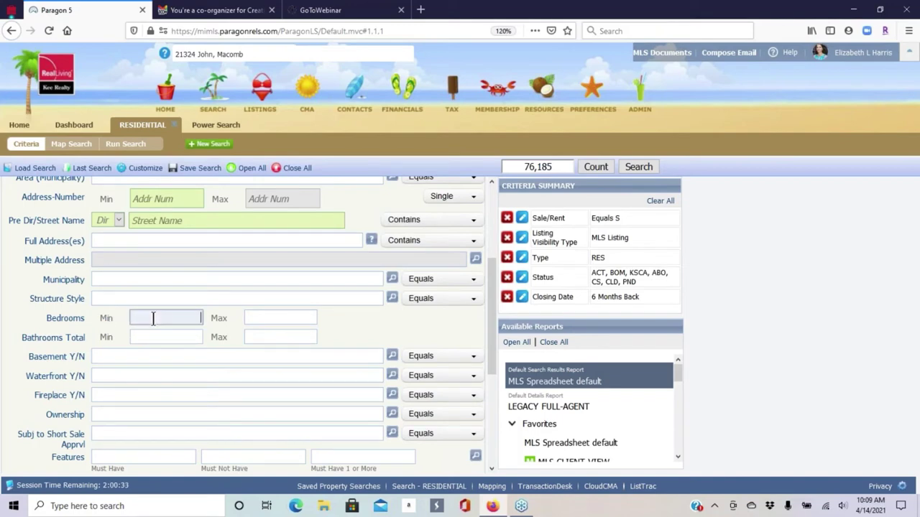
{"action": "type", "text": "4"}
{"action": "left_click", "coordinate": [172, 356]}
{"action": "type", "text": "yes"}
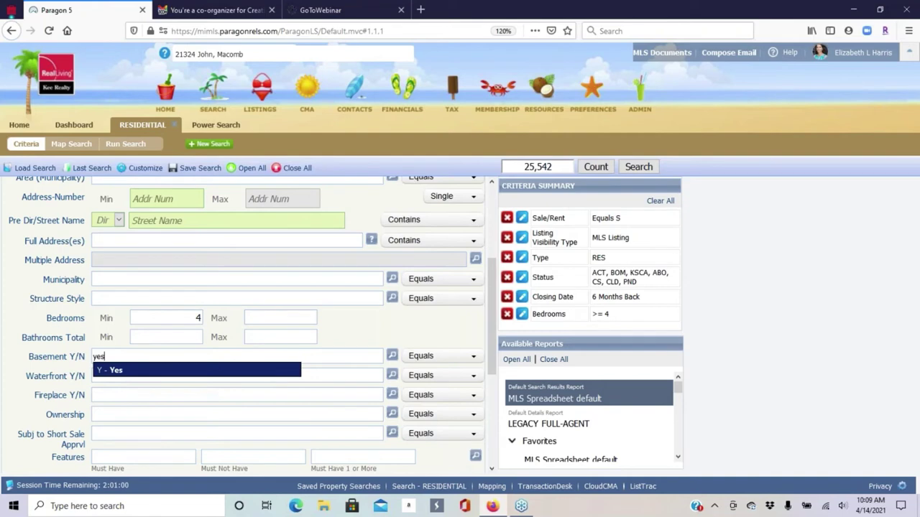
{"action": "key", "text": "Return"}
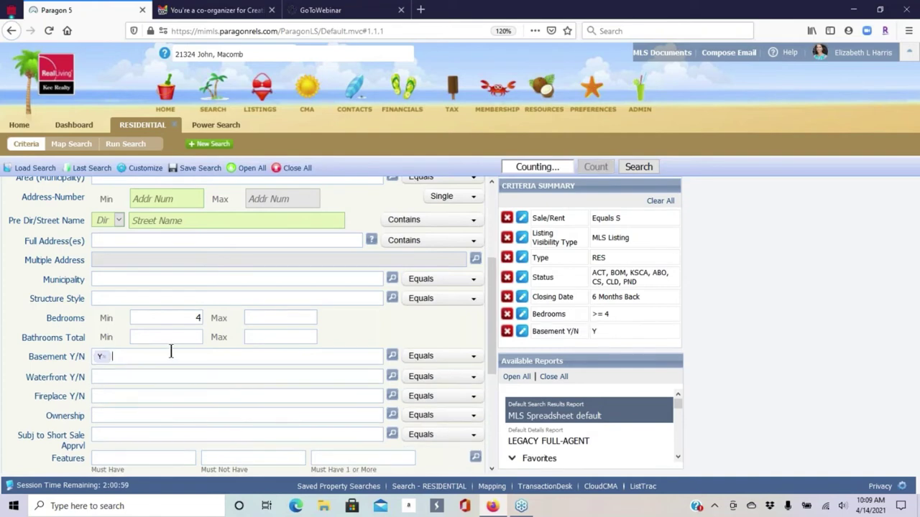
- Set Garage minimum to 2 and Above Grade SqFt from 2600 to 4000
{"action": "scroll", "coordinate": [267, 304], "scroll_direction": "down", "scroll_amount": 5}
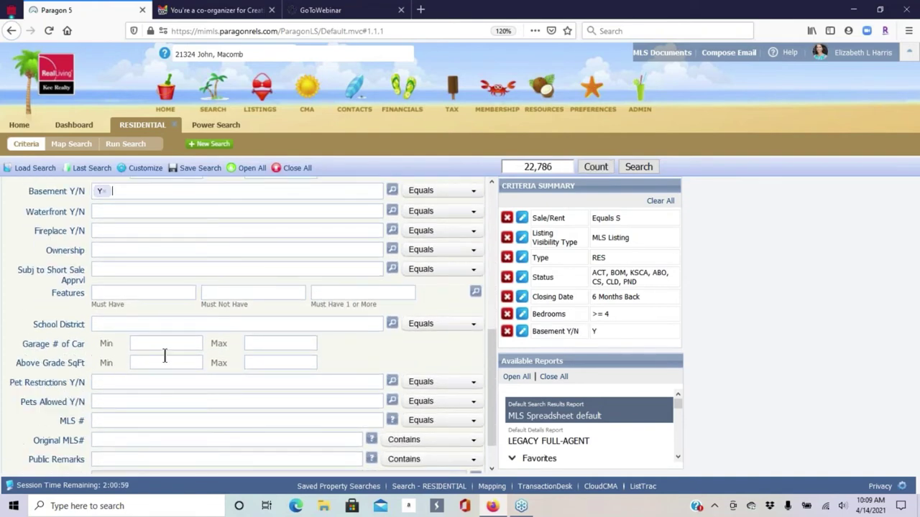
{"action": "left_click", "coordinate": [157, 344]}
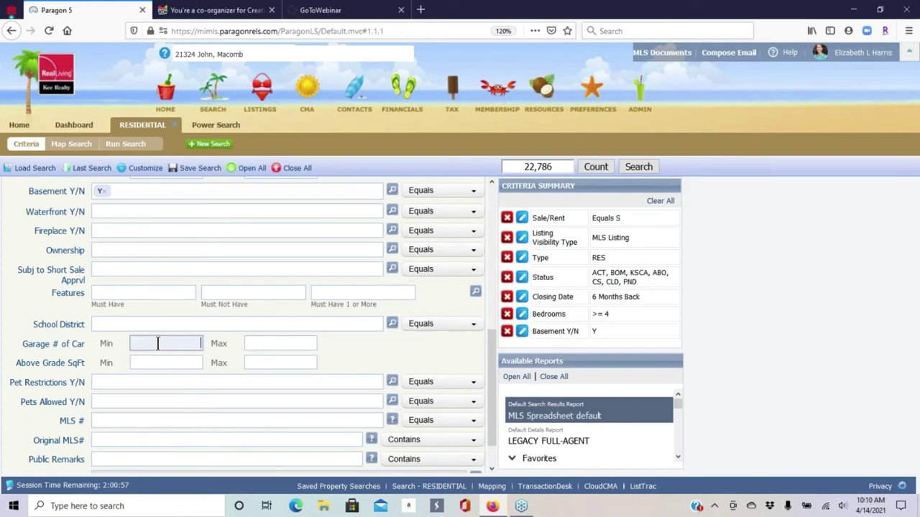
{"action": "type", "text": "2"}
{"action": "left_click", "coordinate": [178, 366]}
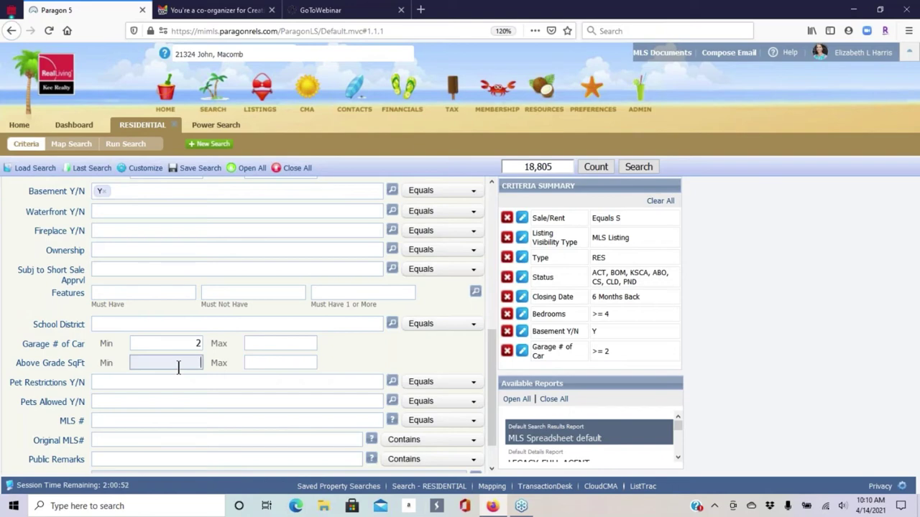
{"action": "type", "text": "6000"}
{"action": "key", "text": "BackSpace"}
{"action": "left_click", "coordinate": [279, 363]}
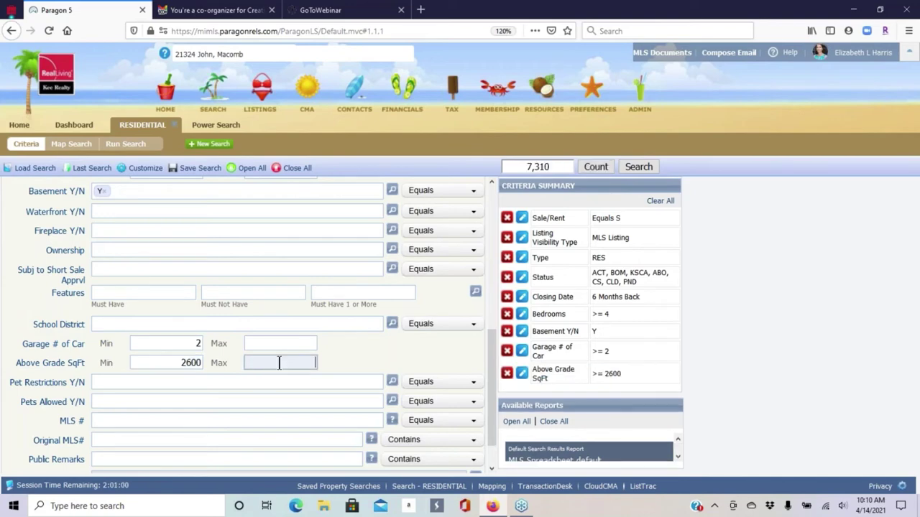
{"action": "type", "text": "4000"}
{"action": "left_click", "coordinate": [792, 153]}
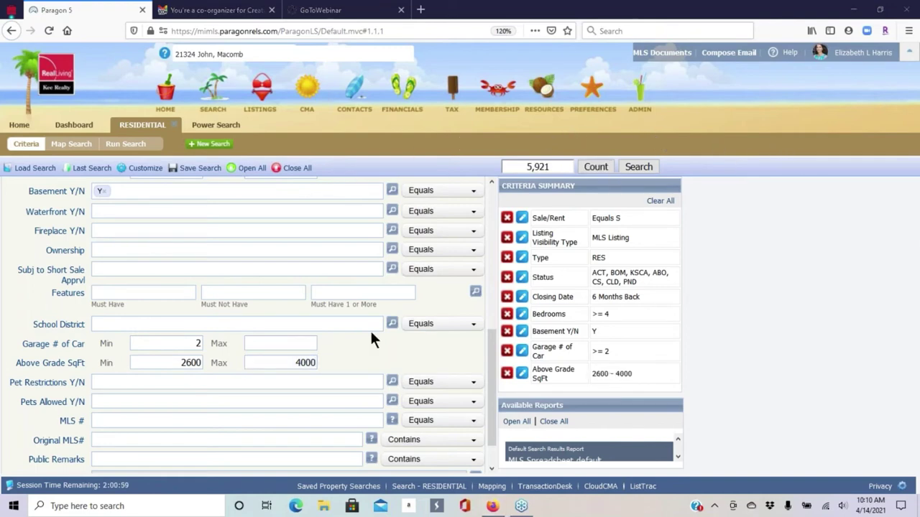
{"action": "scroll", "coordinate": [161, 339], "scroll_direction": "down", "scroll_amount": 1}
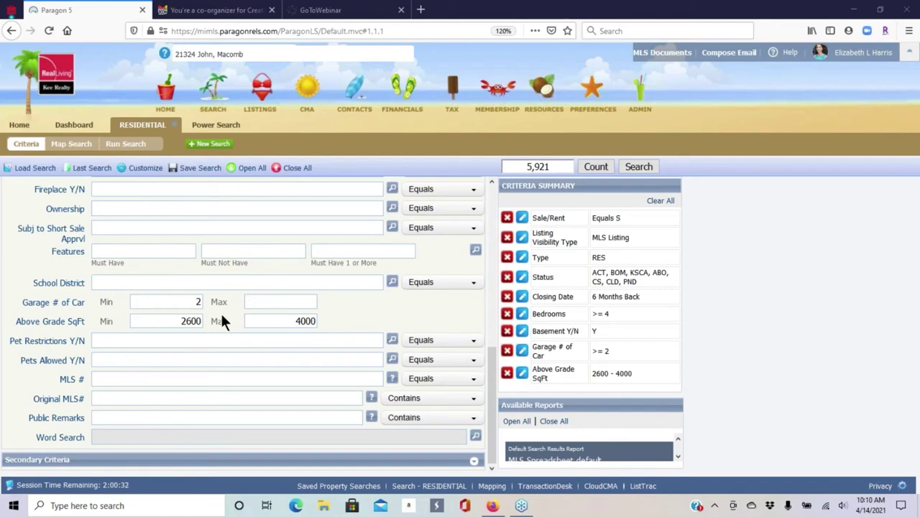
{"action": "scroll", "coordinate": [277, 324], "scroll_direction": "up", "scroll_amount": 3}
{"action": "scroll", "coordinate": [316, 330], "scroll_direction": "up", "scroll_amount": 7}
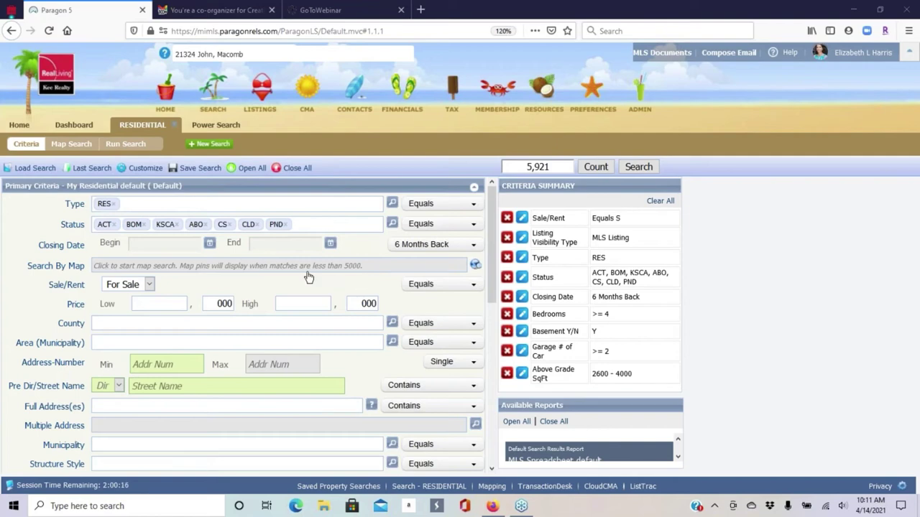
- Open Search By Map and center the map on the subject property's address
{"action": "left_click", "coordinate": [164, 268]}
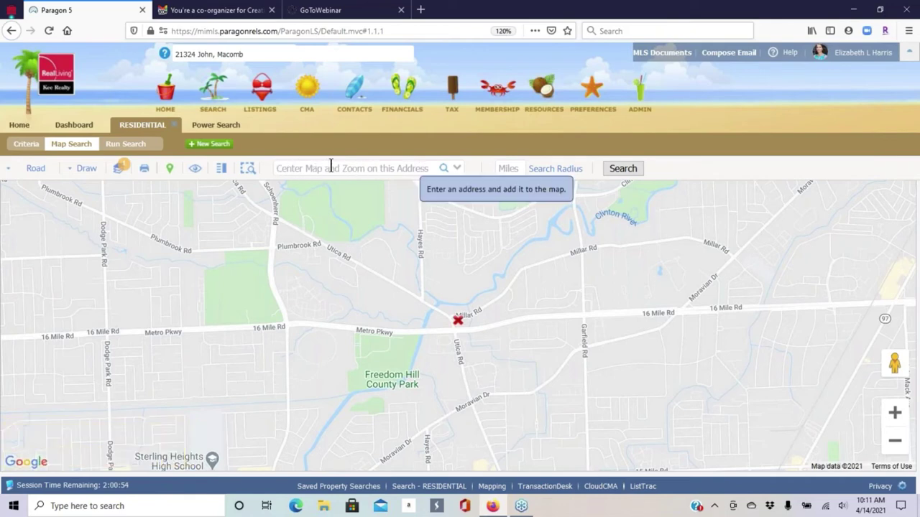
{"action": "left_click", "coordinate": [320, 170]}
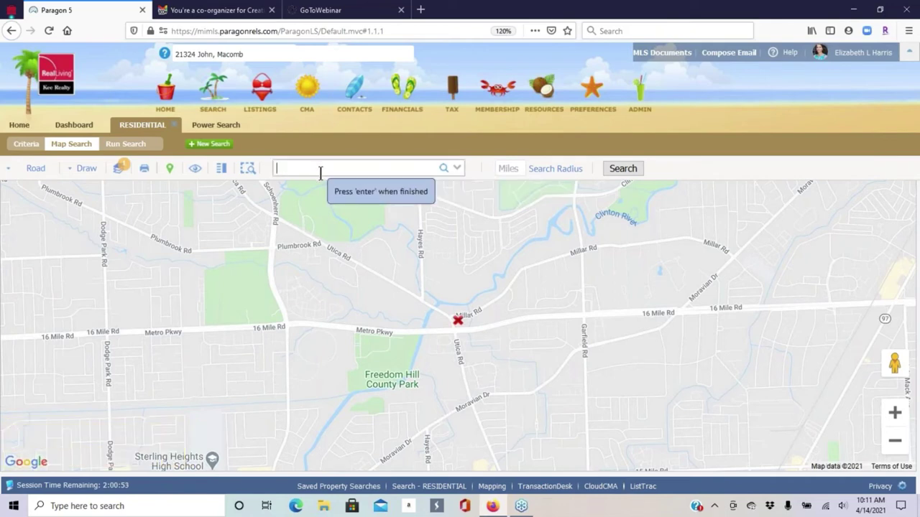
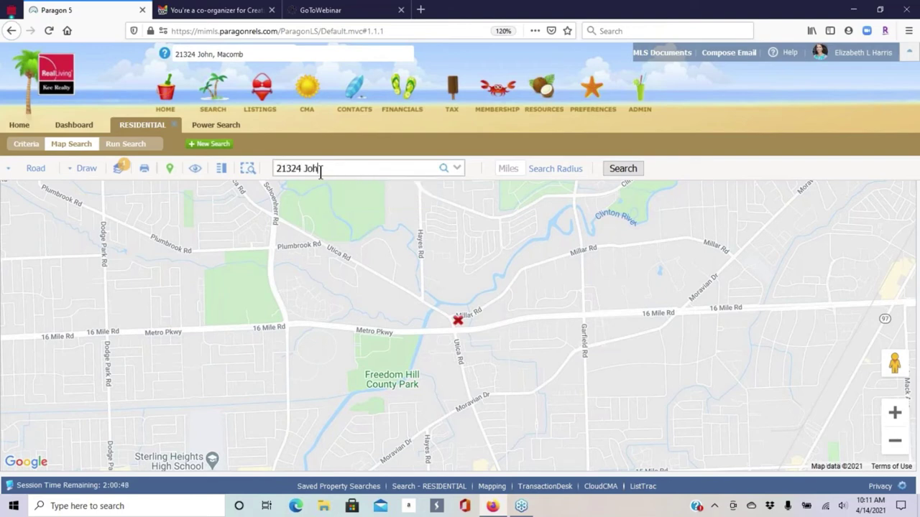
{"action": "key", "text": "Return"}
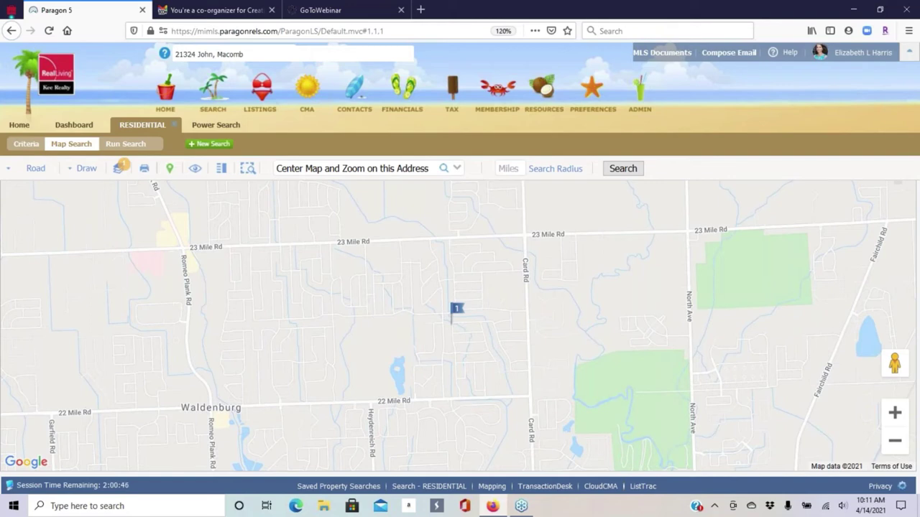
- Draw a polygon bounded by Card, 23 Mile, Romeo Plank and 22 Mile roads
{"action": "left_click", "coordinate": [86, 171]}
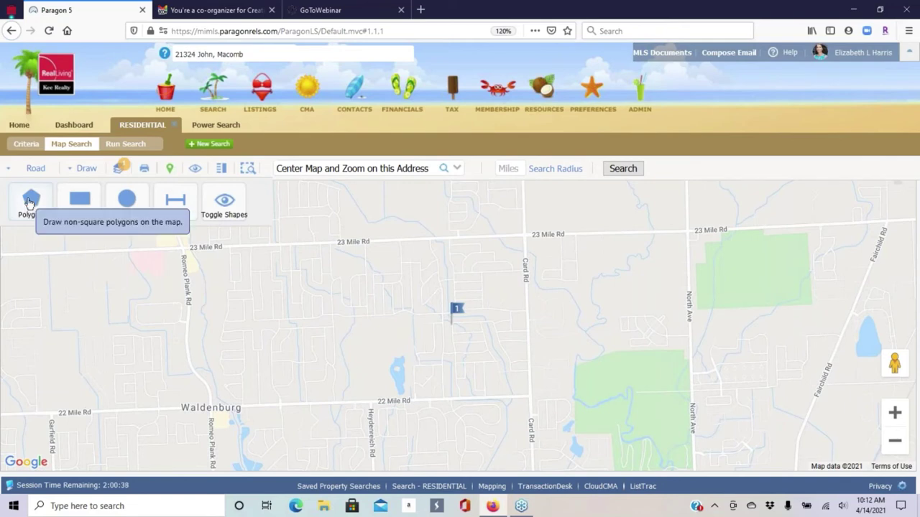
{"action": "left_click", "coordinate": [29, 203]}
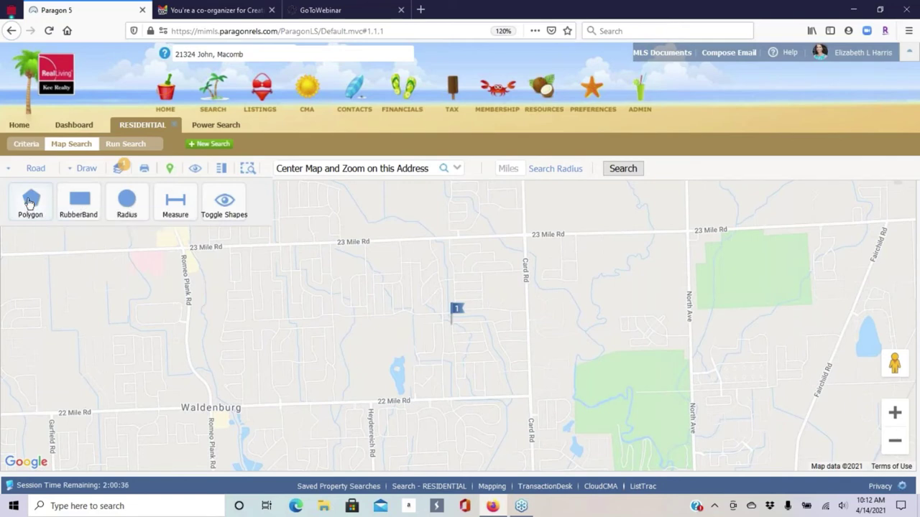
{"action": "left_click", "coordinate": [29, 203]}
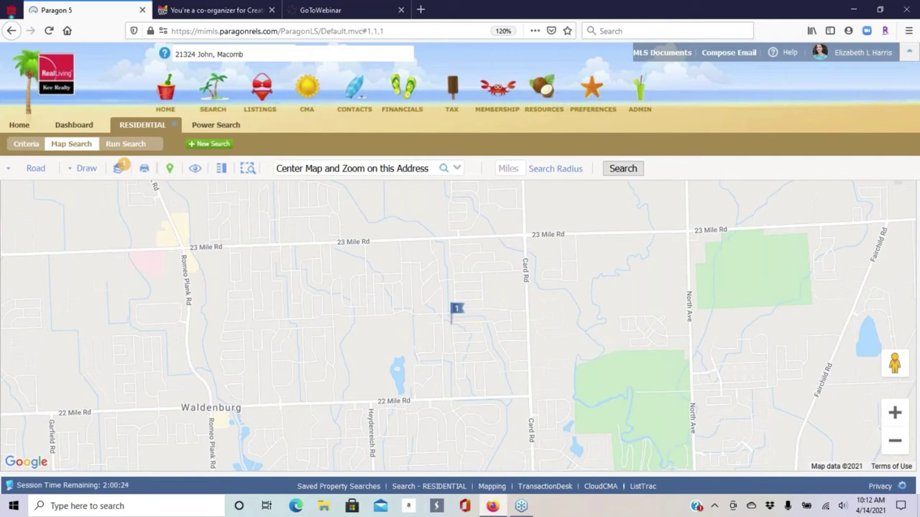
{"action": "mouse_move", "coordinate": [526, 396]}
{"action": "left_mouse_down"}
{"action": "mouse_move", "coordinate": [537, 370]}
{"action": "mouse_move", "coordinate": [524, 231]}
{"action": "left_mouse_up"}
{"action": "left_click", "coordinate": [526, 236]}
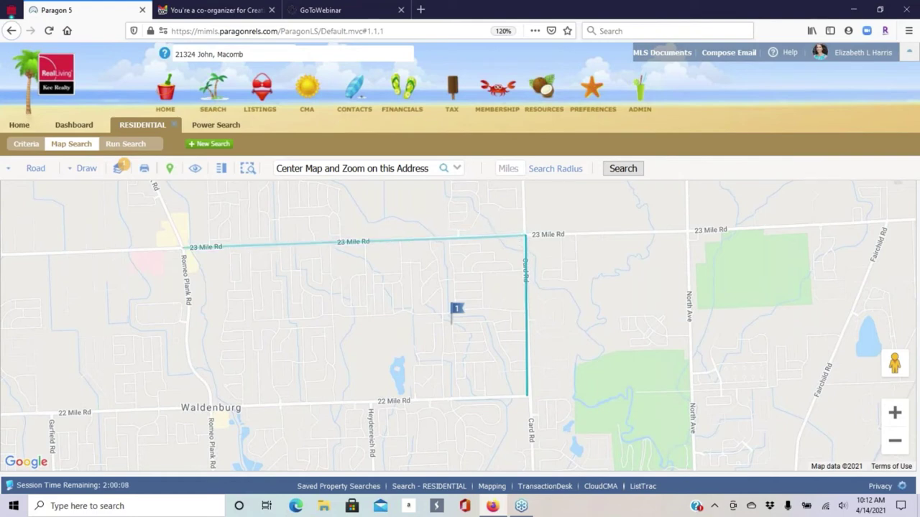
{"action": "left_click", "coordinate": [184, 247]}
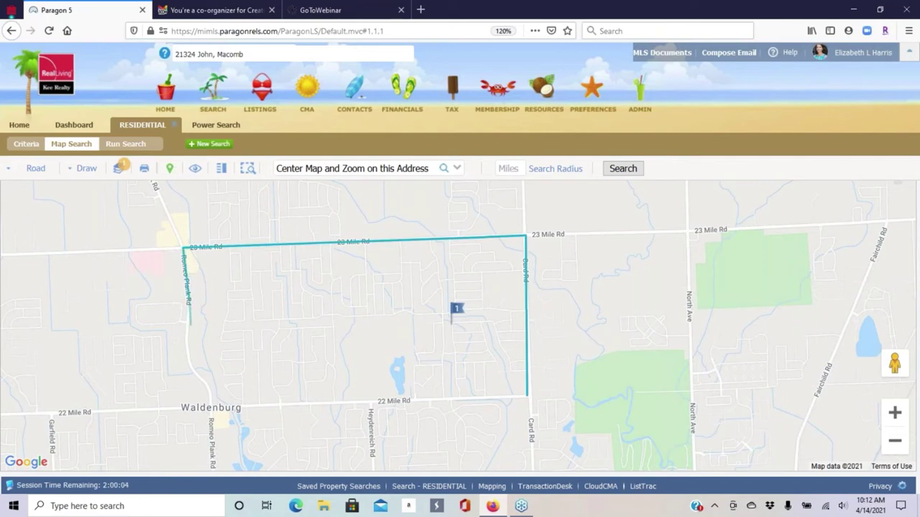
{"action": "left_click", "coordinate": [189, 334]}
{"action": "left_click", "coordinate": [191, 371]}
{"action": "left_click", "coordinate": [210, 389]}
{"action": "left_click", "coordinate": [212, 410]}
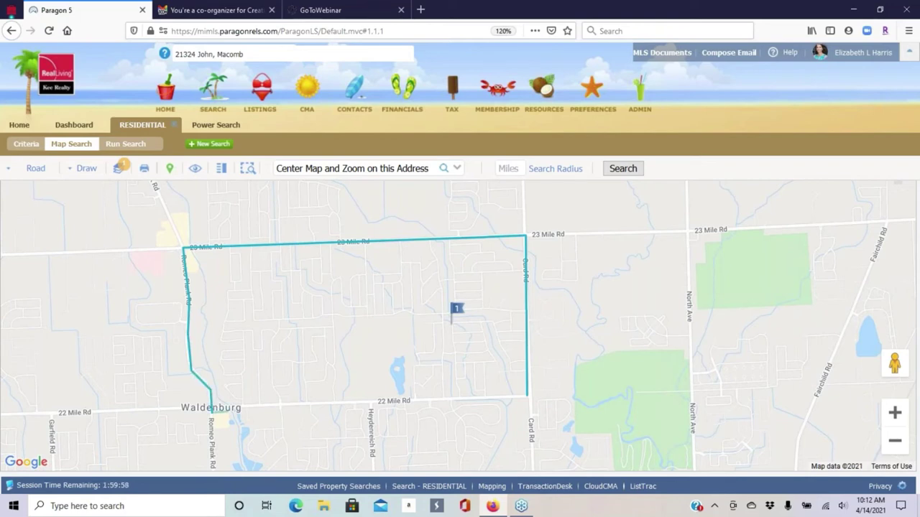
{"action": "double_click", "coordinate": [530, 401]}
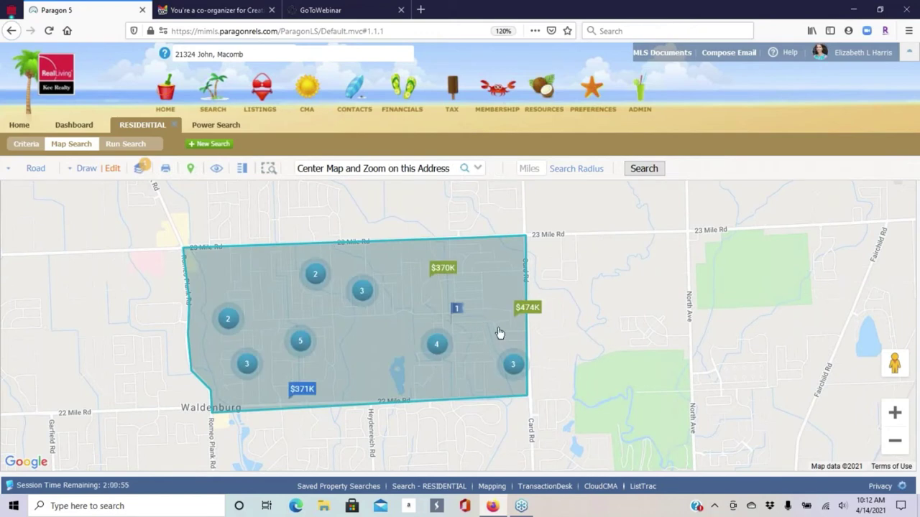
- Pan west and draw a RubberBand rectangle west of the polygon
{"action": "left_click_drag", "start_coordinate": [511, 349], "coordinate": [567, 333]}
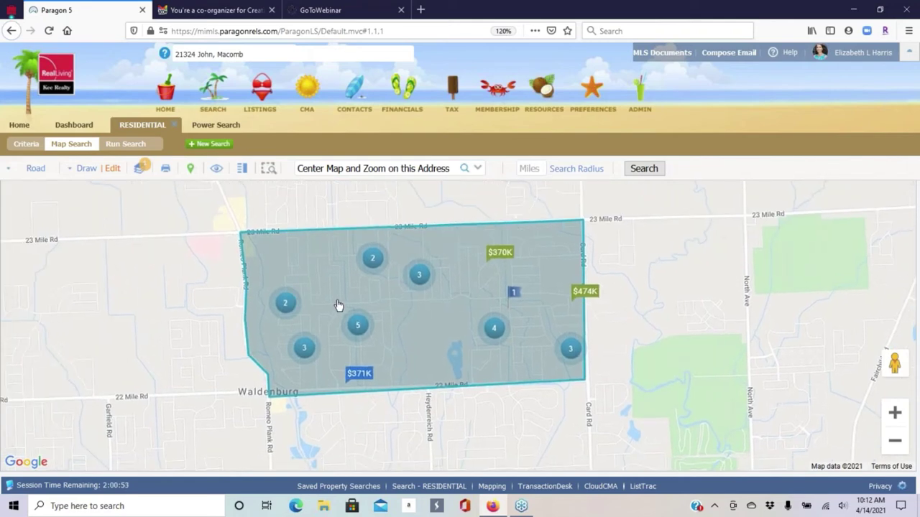
{"action": "left_click", "coordinate": [84, 168]}
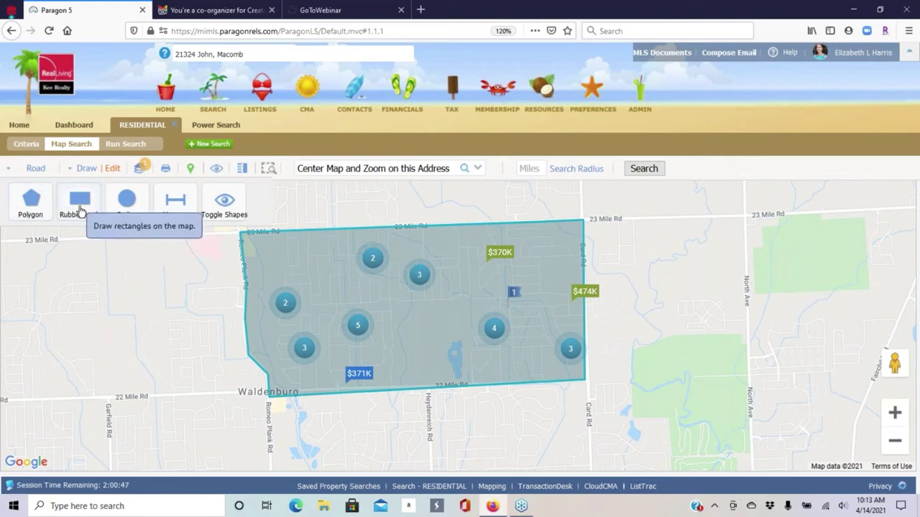
{"action": "left_click", "coordinate": [80, 210]}
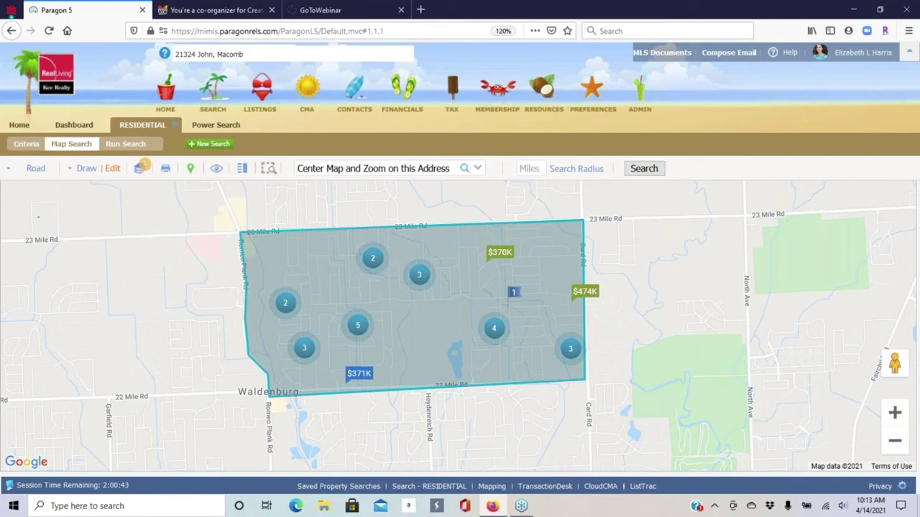
{"action": "mouse_move", "coordinate": [37, 215]}
{"action": "left_mouse_down"}
{"action": "mouse_move", "coordinate": [113, 366]}
{"action": "mouse_move", "coordinate": [207, 395]}
{"action": "left_mouse_up"}
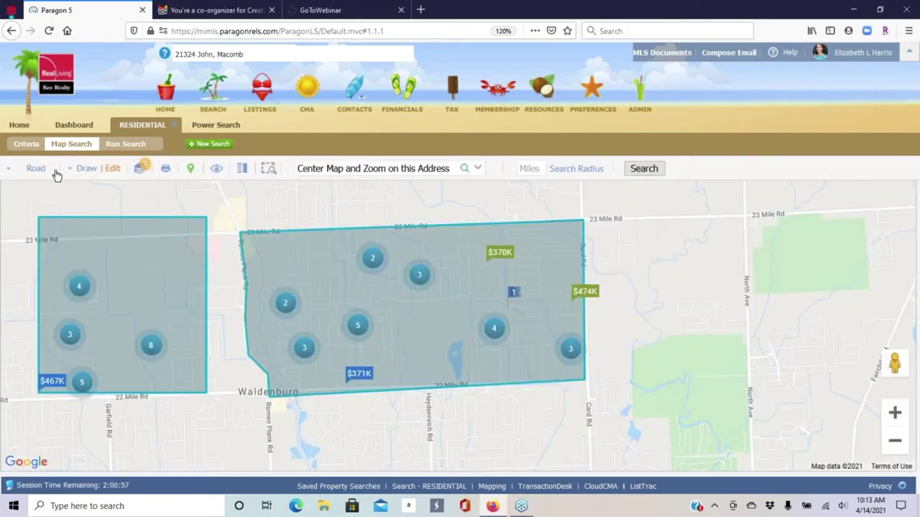
- Delete the rectangle from the Edit shapes list, keeping only the polygon
{"action": "left_click", "coordinate": [83, 169]}
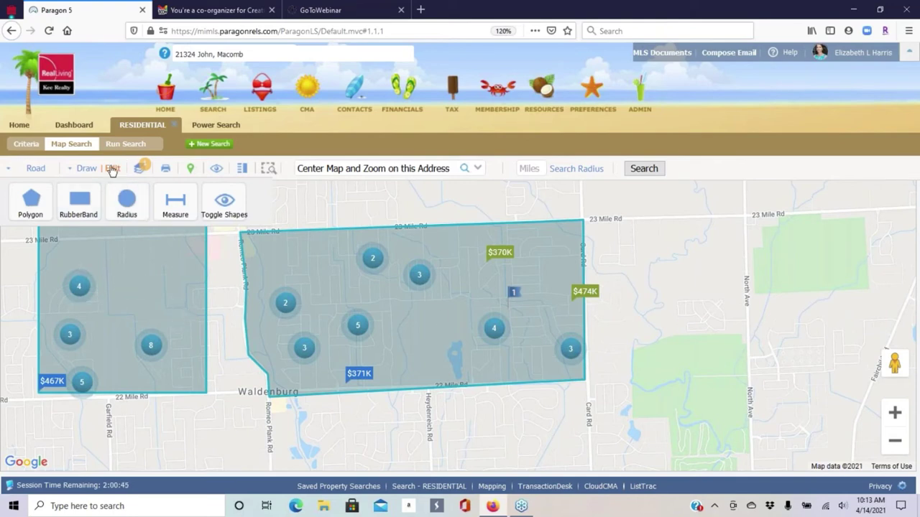
{"action": "left_click", "coordinate": [111, 168]}
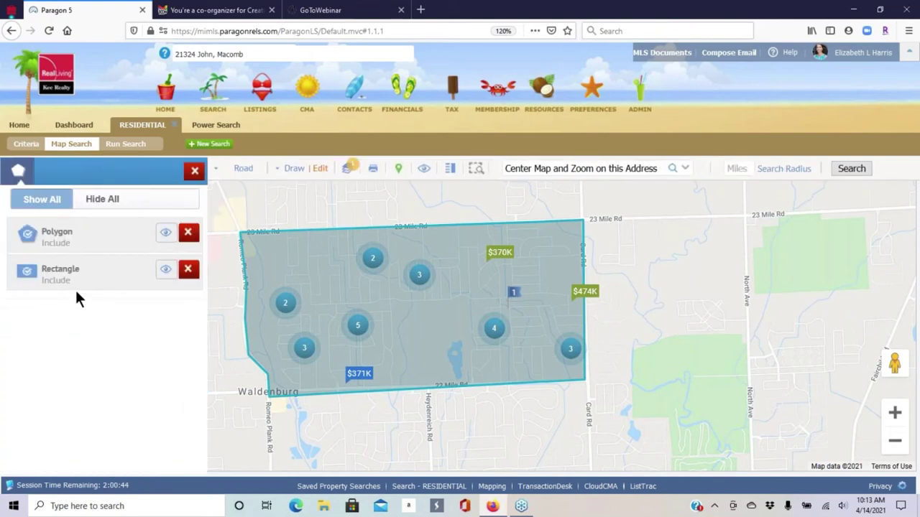
{"action": "left_click", "coordinate": [188, 270]}
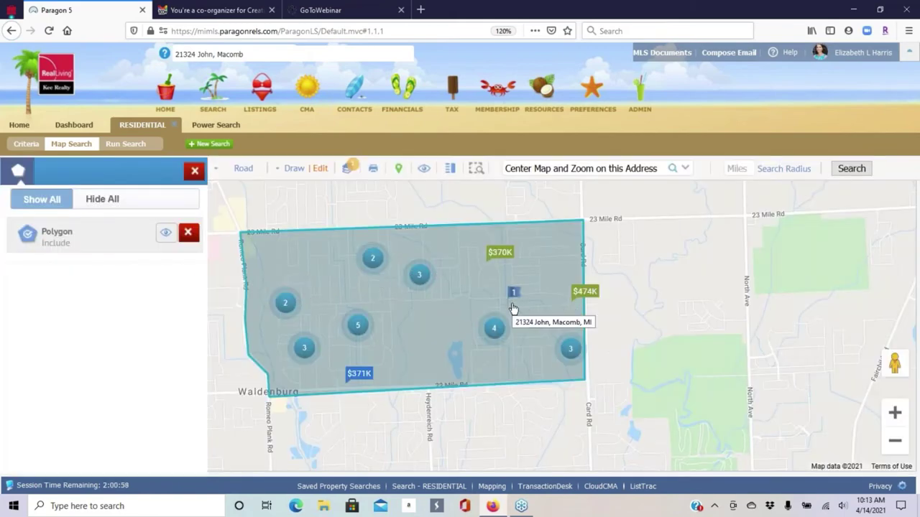
- Nudge the polygon's bottom-right vertex at Card Rd and 22 Mile Rd, then close the shapes panel
{"action": "left_click", "coordinate": [87, 236]}
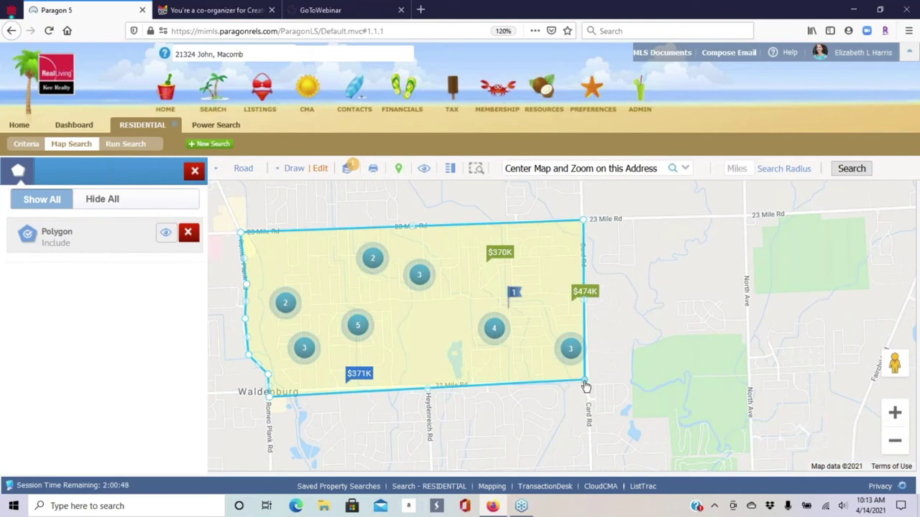
{"action": "mouse_move", "coordinate": [586, 381]}
{"action": "left_mouse_down"}
{"action": "mouse_move", "coordinate": [681, 414]}
{"action": "mouse_move", "coordinate": [530, 364]}
{"action": "mouse_move", "coordinate": [585, 383]}
{"action": "left_mouse_up"}
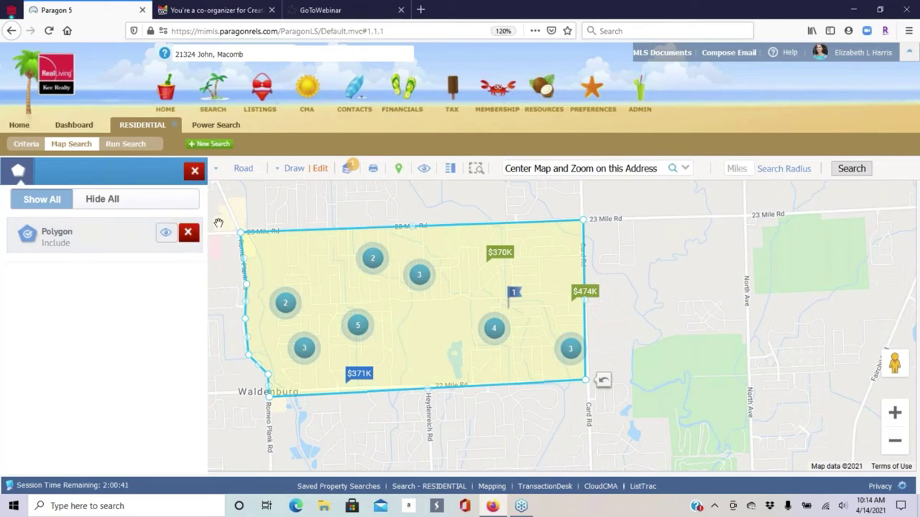
{"action": "left_click", "coordinate": [193, 173]}
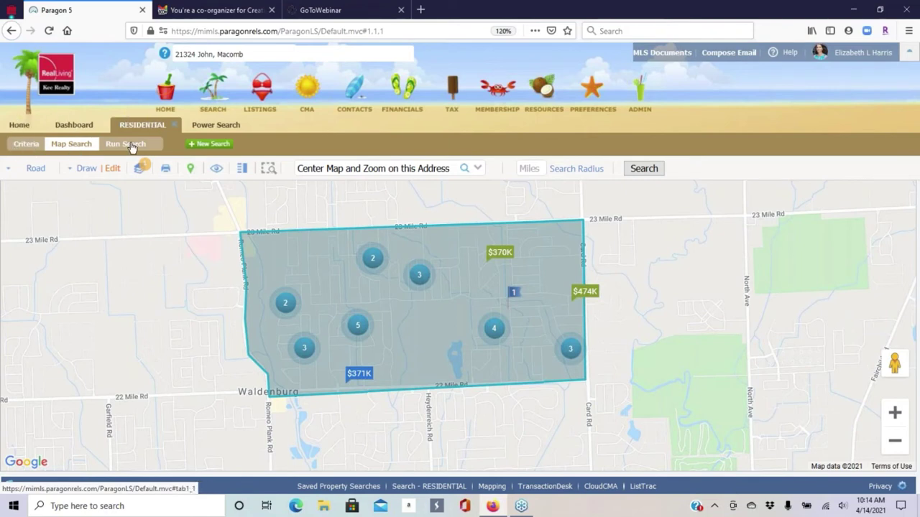
- Back on Criteria with Shape 1: Polygon set, run the search to list 25 matches
{"action": "left_click", "coordinate": [25, 144]}
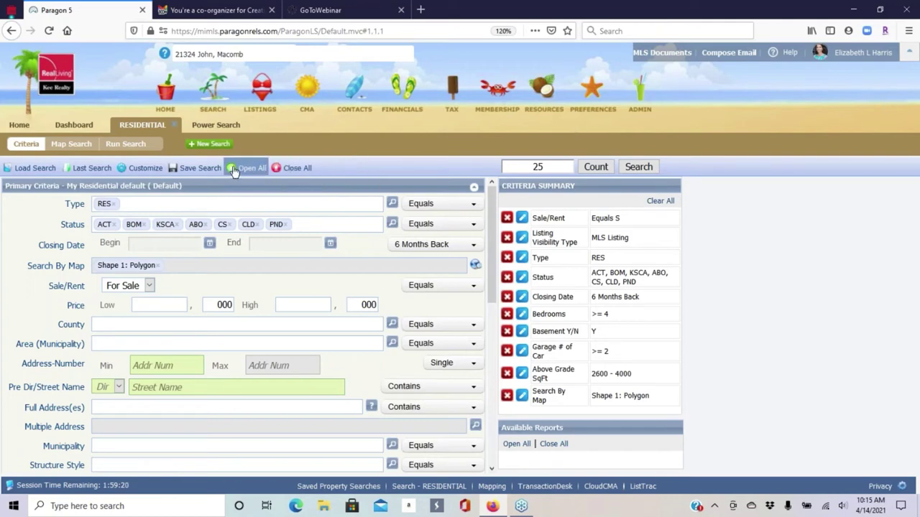
{"action": "left_click", "coordinate": [196, 168]}
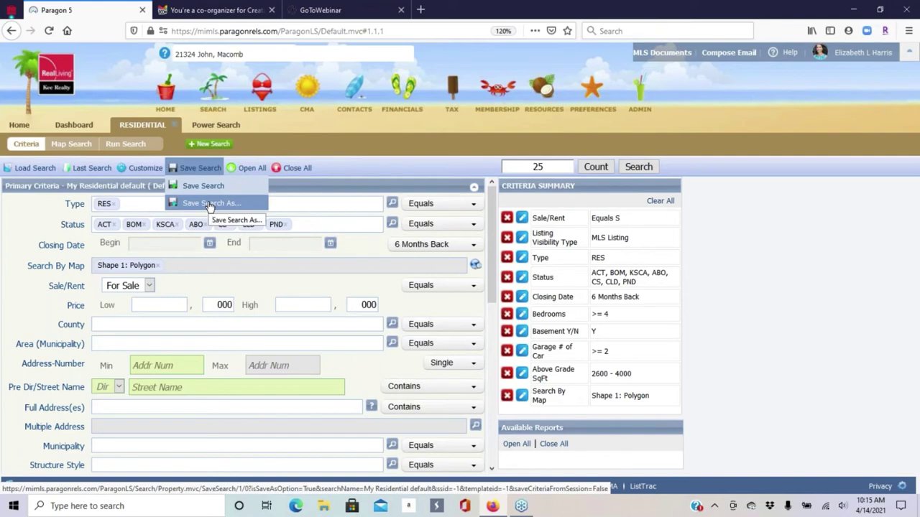
{"action": "mouse_move", "coordinate": [22, 168]}
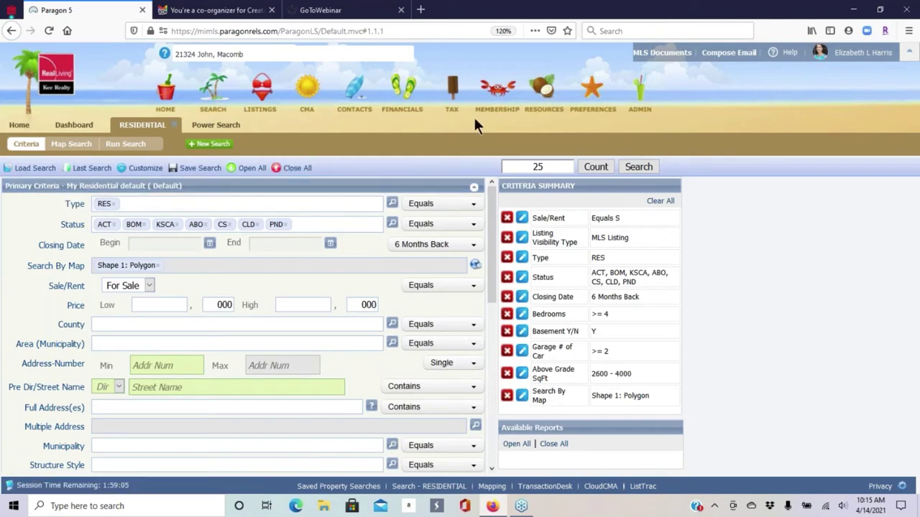
{"action": "left_click", "coordinate": [638, 167]}
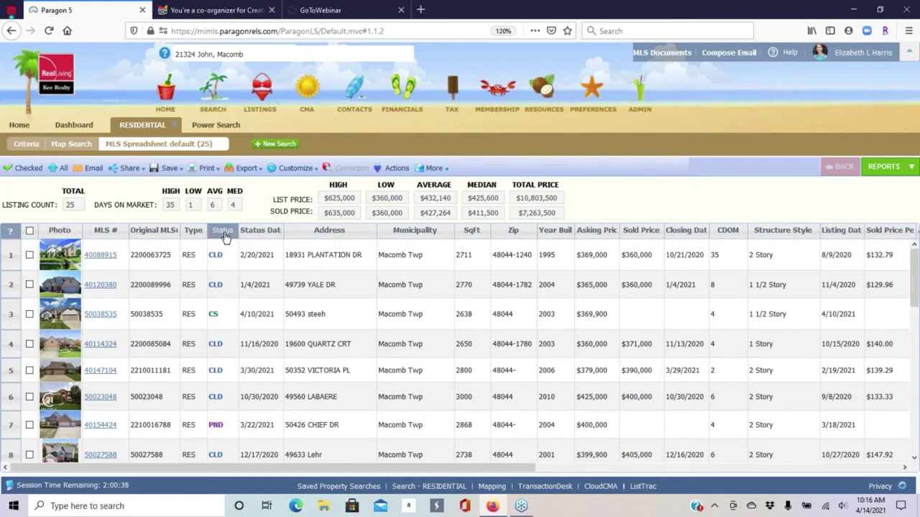
- Sort the 25-listing spreadsheet by status and scroll through the rows
{"action": "left_click", "coordinate": [223, 230]}
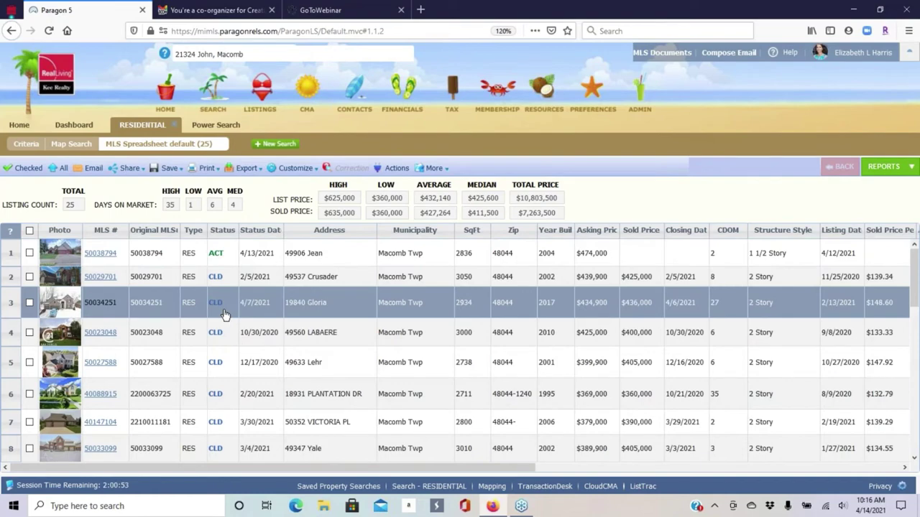
{"action": "scroll", "coordinate": [230, 320], "scroll_direction": "down", "scroll_amount": 5}
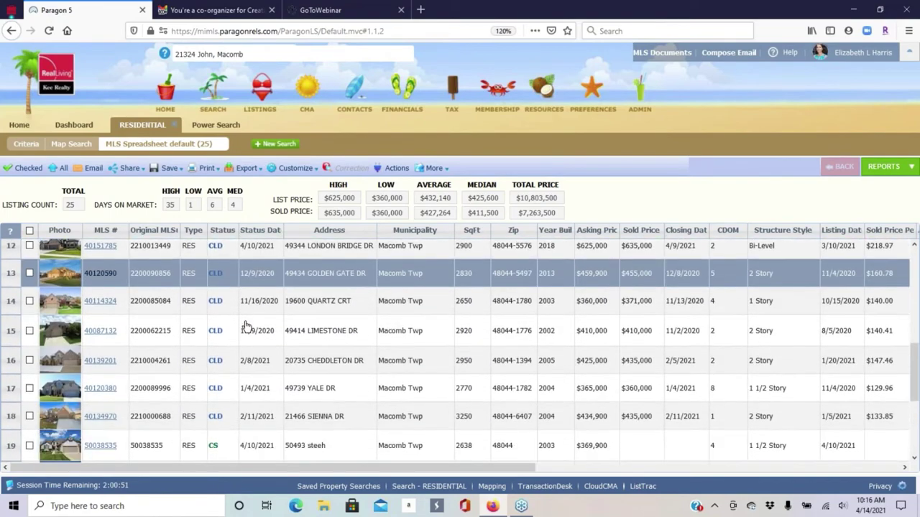
{"action": "scroll", "coordinate": [245, 327], "scroll_direction": "down", "scroll_amount": 1}
{"action": "scroll", "coordinate": [245, 327], "scroll_direction": "down", "scroll_amount": 1}
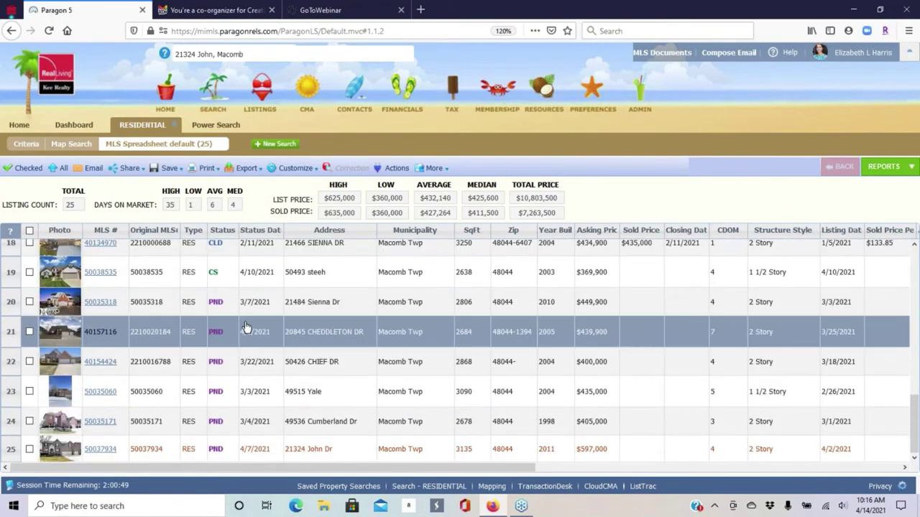
{"action": "scroll", "coordinate": [245, 325], "scroll_direction": "up", "scroll_amount": 5}
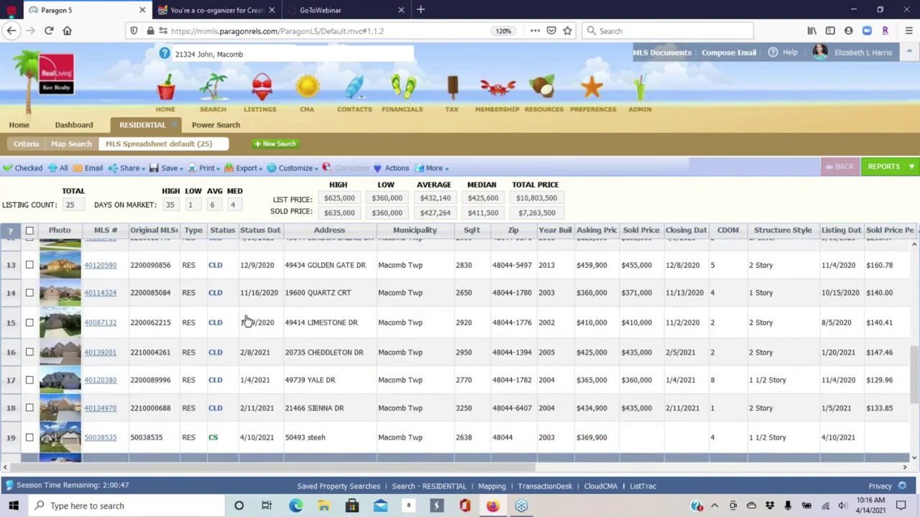
{"action": "scroll", "coordinate": [245, 321], "scroll_direction": "up", "scroll_amount": 1}
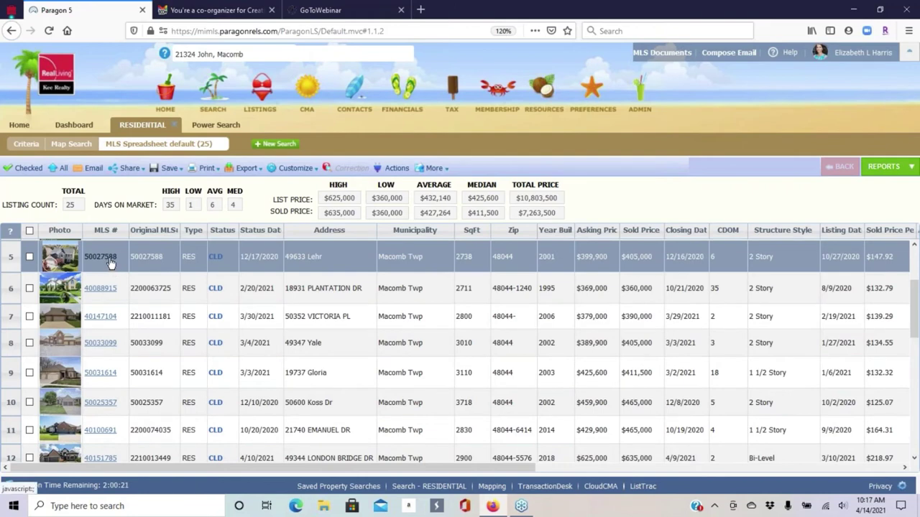
- Open listing MLS 50027588, page through its photo gallery, then review the detail report
{"action": "left_click", "coordinate": [110, 260]}
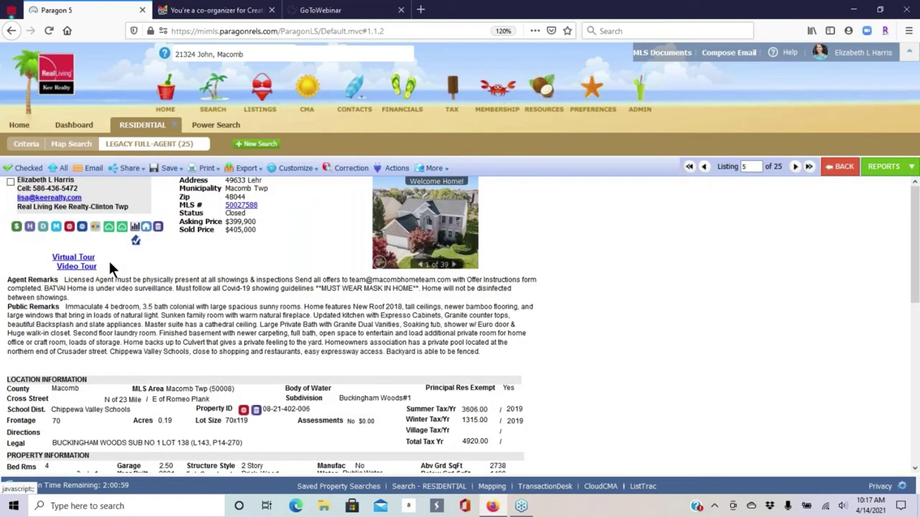
{"action": "left_click", "coordinate": [443, 227]}
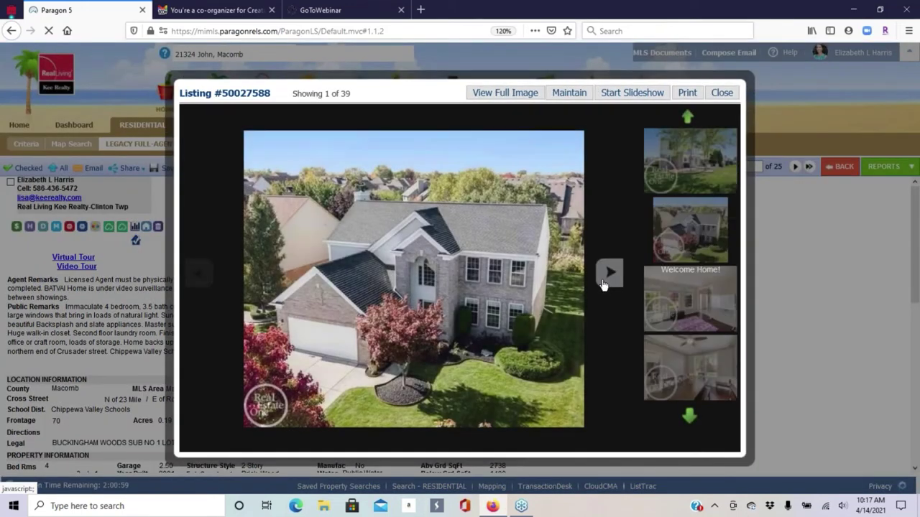
{"action": "left_click", "coordinate": [609, 273]}
{"action": "left_click", "coordinate": [609, 273]}
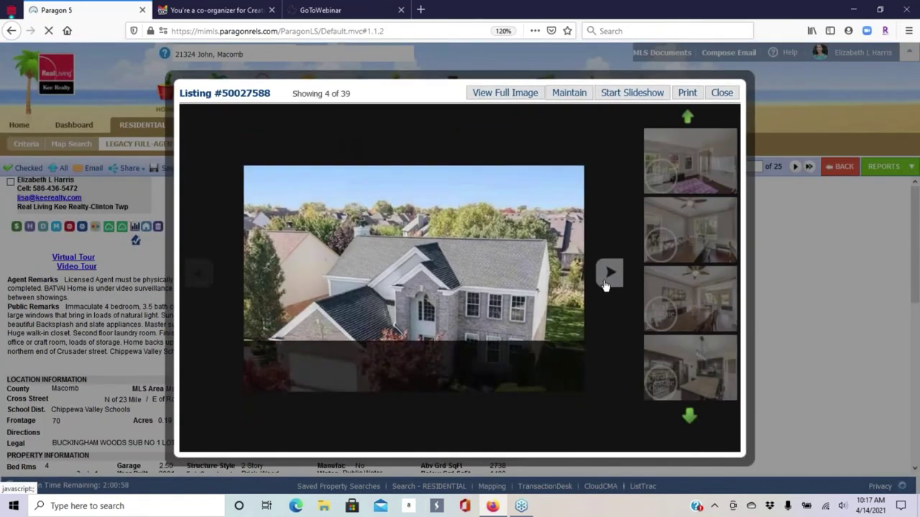
{"action": "left_click", "coordinate": [609, 274]}
{"action": "left_click", "coordinate": [609, 273]}
{"action": "left_click", "coordinate": [609, 273]}
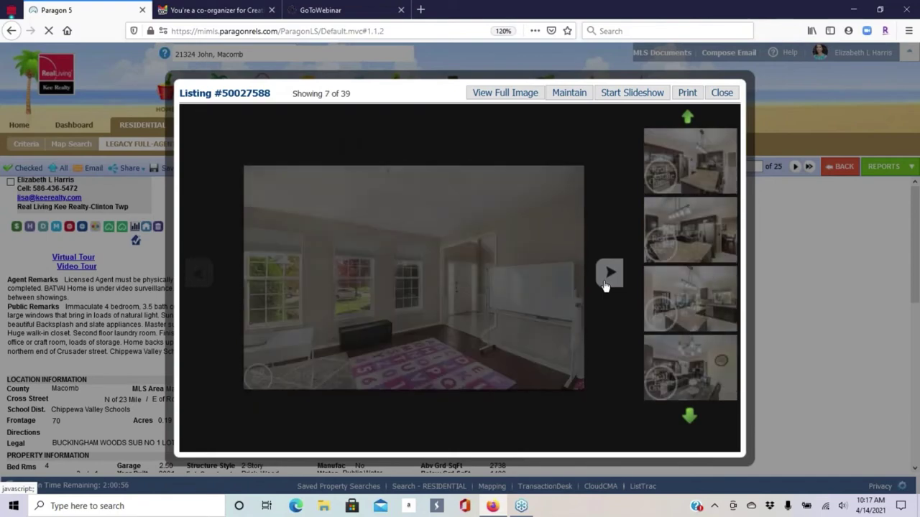
{"action": "left_click", "coordinate": [608, 273]}
{"action": "left_click", "coordinate": [605, 286]}
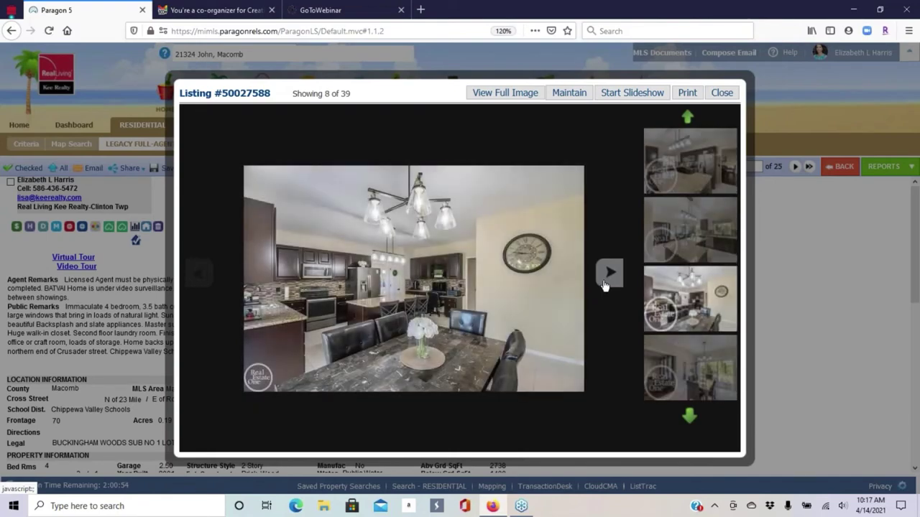
{"action": "left_click", "coordinate": [605, 285]}
{"action": "left_click", "coordinate": [605, 286]}
{"action": "left_click", "coordinate": [605, 286]}
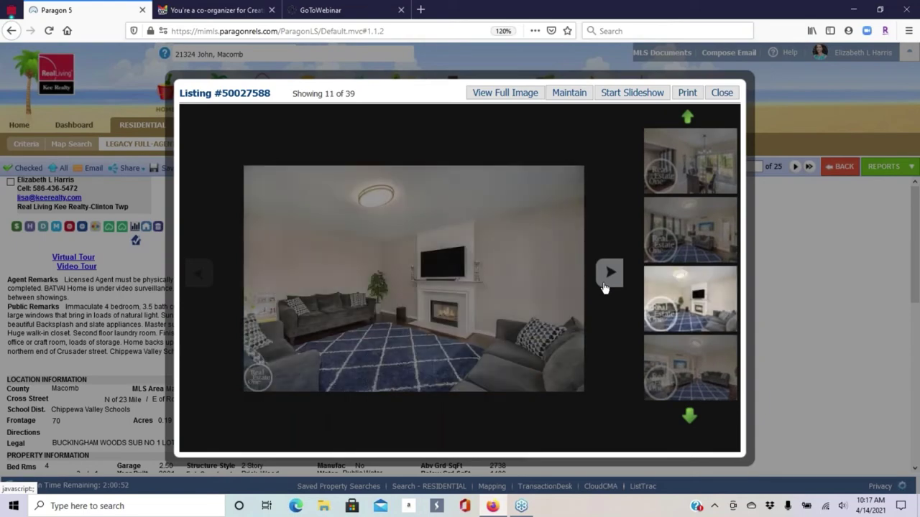
{"action": "left_click", "coordinate": [604, 286]}
{"action": "left_click", "coordinate": [604, 286]}
{"action": "left_click", "coordinate": [722, 92]}
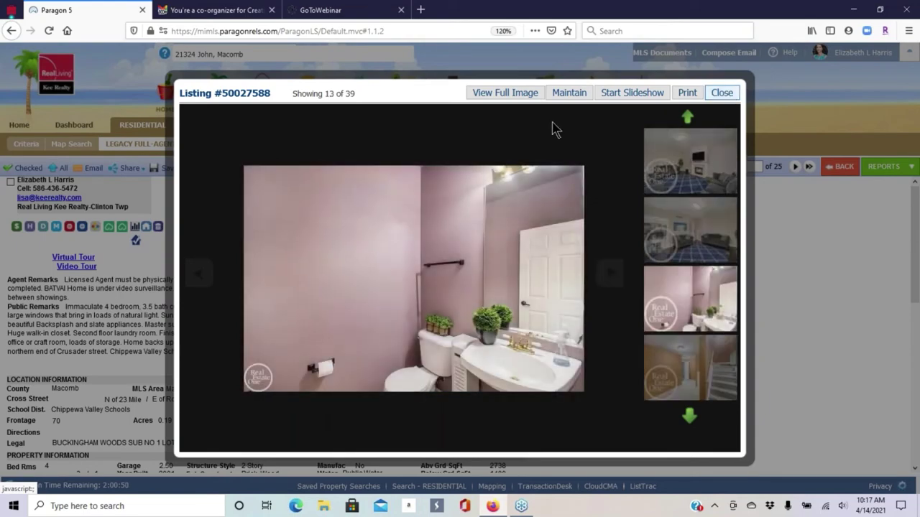
{"action": "scroll", "coordinate": [386, 320], "scroll_direction": "down", "scroll_amount": 10}
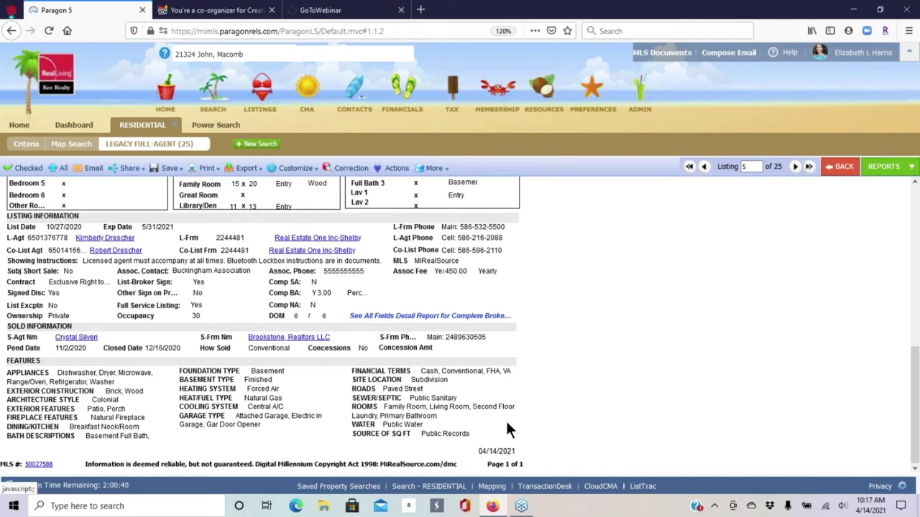
{"action": "scroll", "coordinate": [507, 430], "scroll_direction": "up", "scroll_amount": 8}
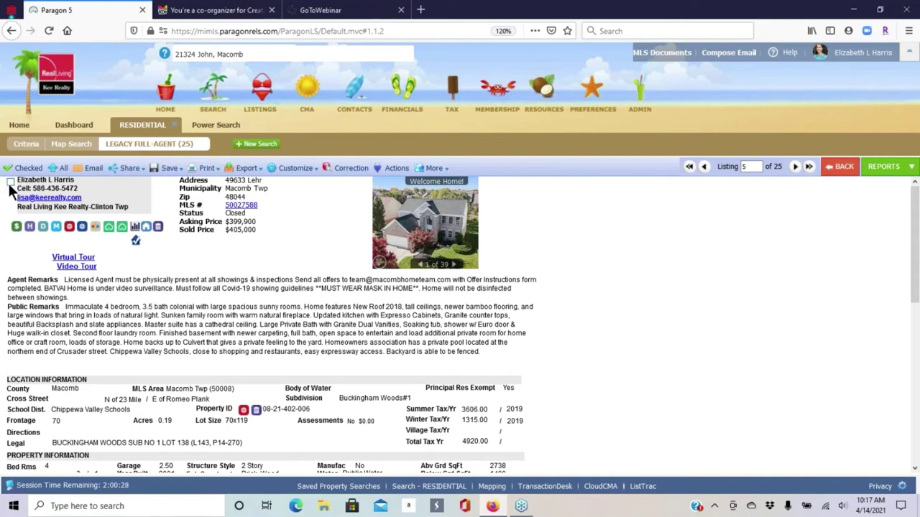
{"action": "left_click", "coordinate": [10, 183]}
{"action": "left_click", "coordinate": [10, 182]}
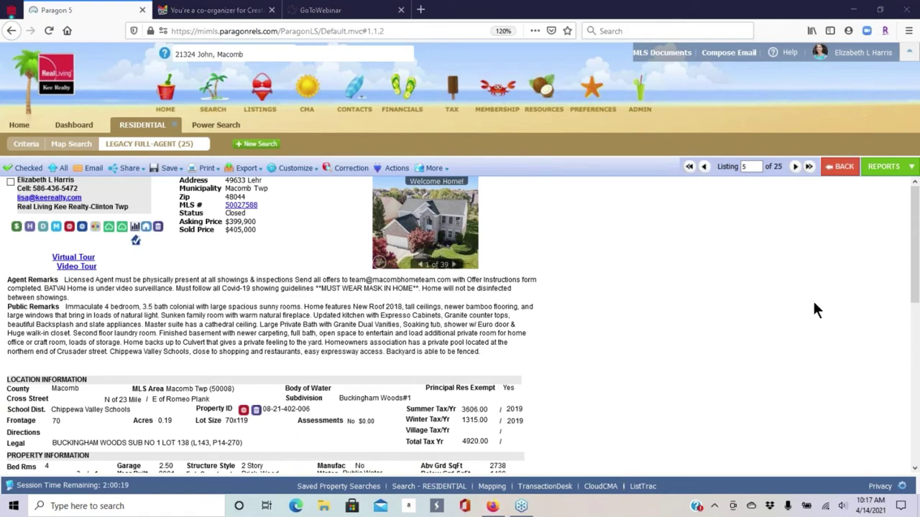
{"action": "left_click", "coordinate": [845, 171]}
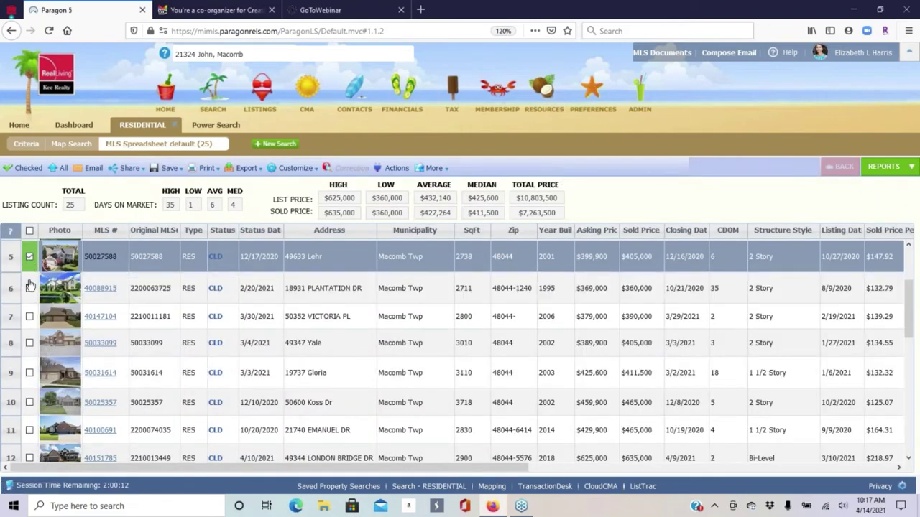
{"action": "left_click", "coordinate": [29, 257]}
{"action": "left_click", "coordinate": [28, 257]}
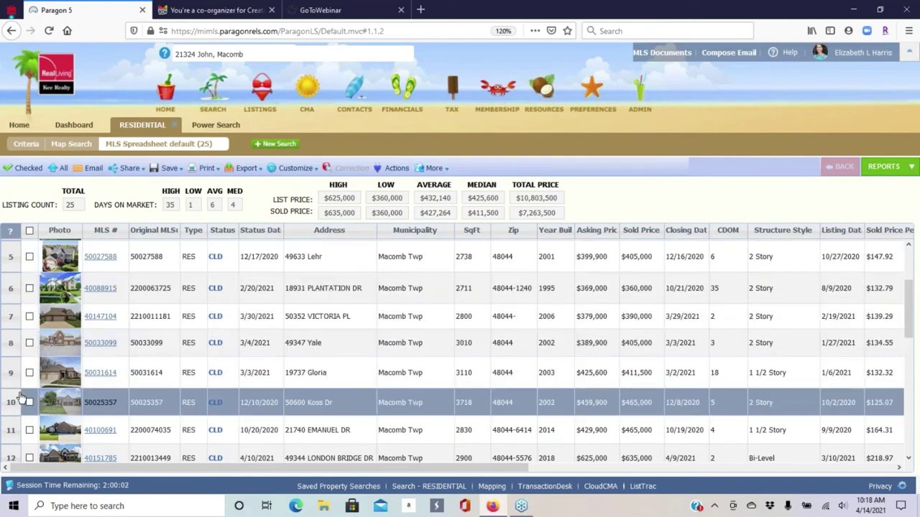
{"action": "scroll", "coordinate": [30, 342], "scroll_direction": "down", "scroll_amount": 3}
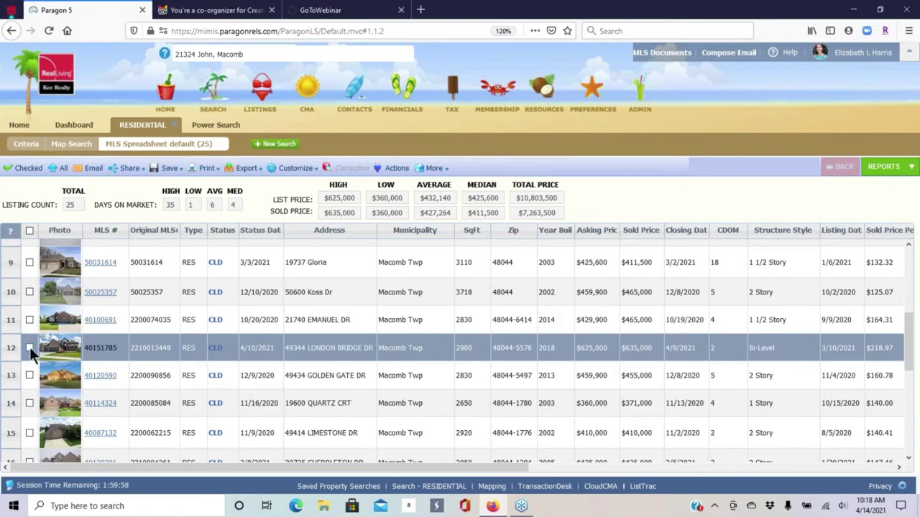
{"action": "left_click", "coordinate": [28, 348]}
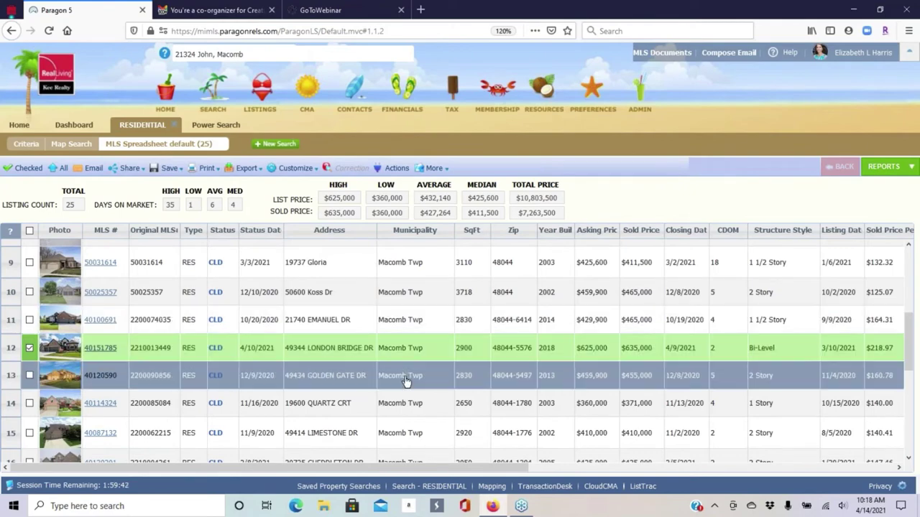
{"action": "scroll", "coordinate": [405, 381], "scroll_direction": "down", "scroll_amount": 4}
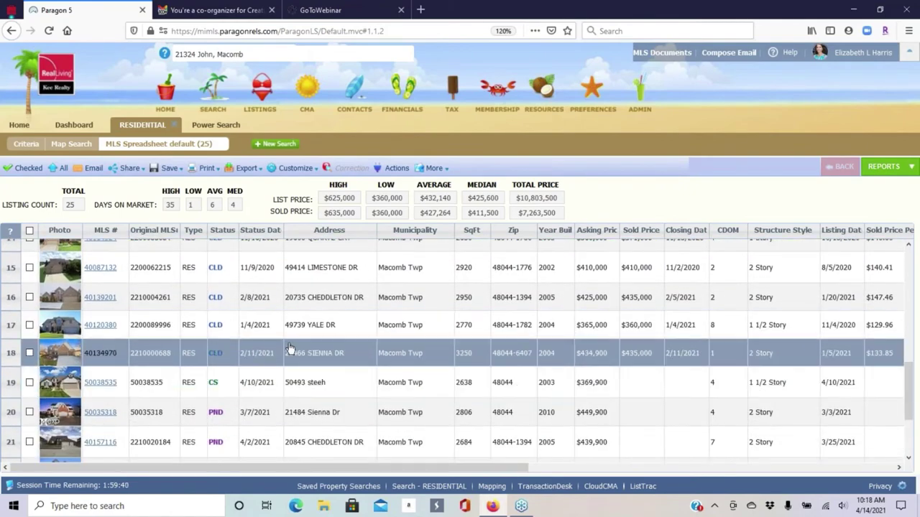
{"action": "scroll", "coordinate": [287, 345], "scroll_direction": "down", "scroll_amount": 3}
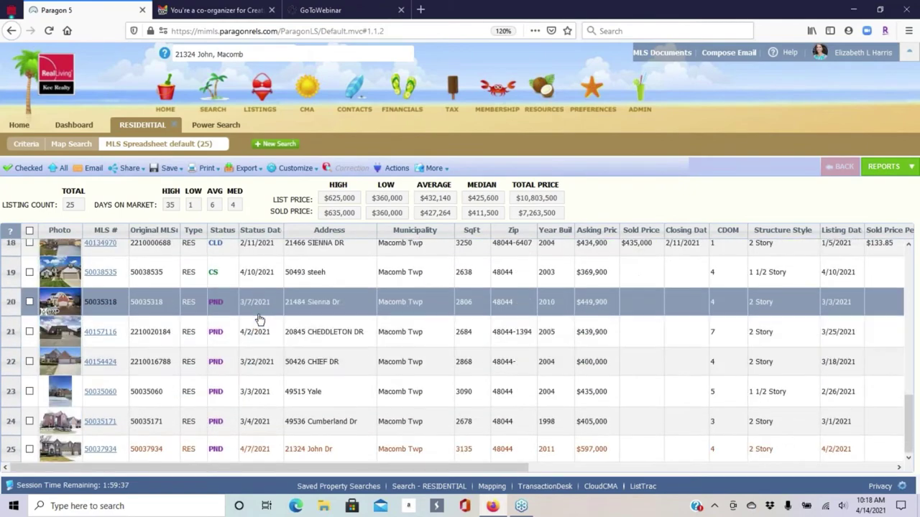
{"action": "left_click", "coordinate": [29, 450]}
{"action": "scroll", "coordinate": [266, 338], "scroll_direction": "up", "scroll_amount": 3}
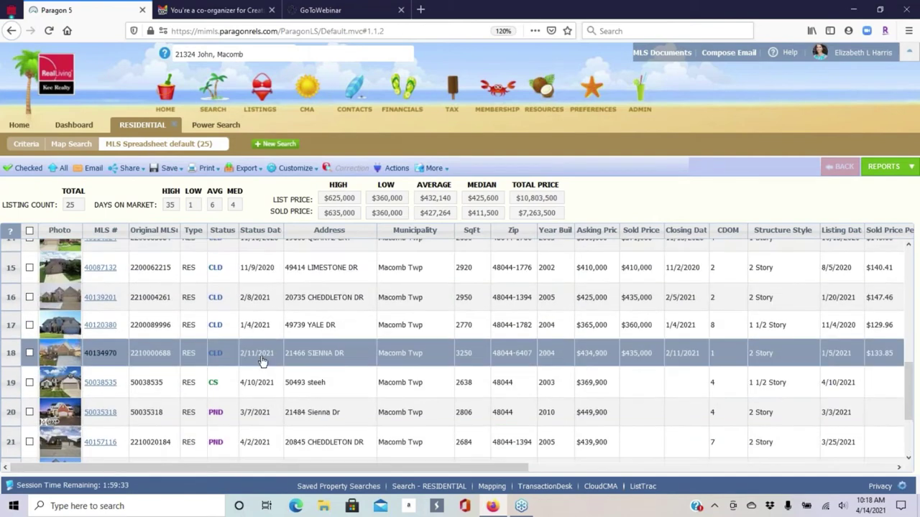
{"action": "scroll", "coordinate": [270, 335], "scroll_direction": "up", "scroll_amount": 6}
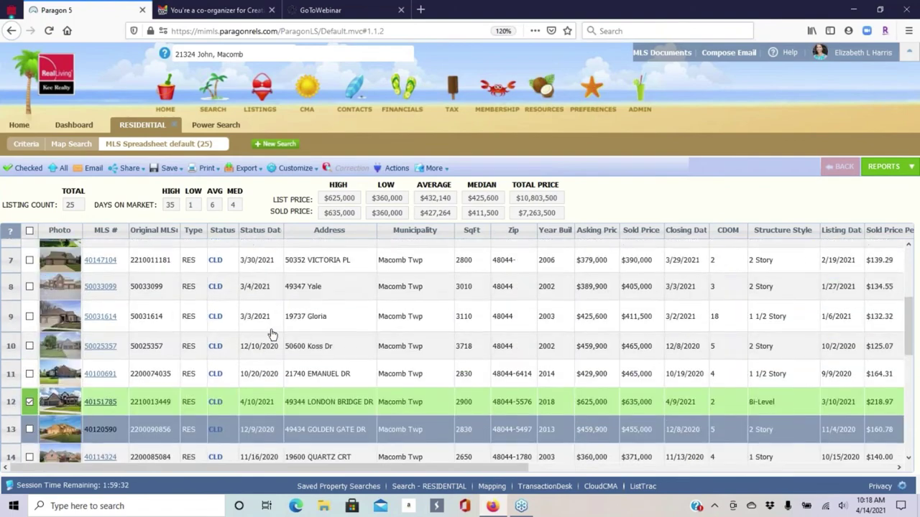
{"action": "scroll", "coordinate": [272, 335], "scroll_direction": "up", "scroll_amount": 4}
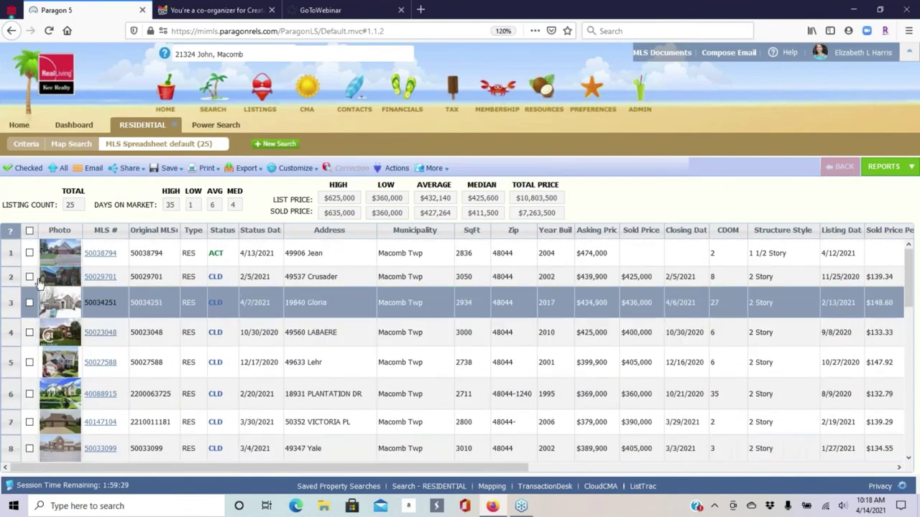
{"action": "left_click", "coordinate": [30, 253]}
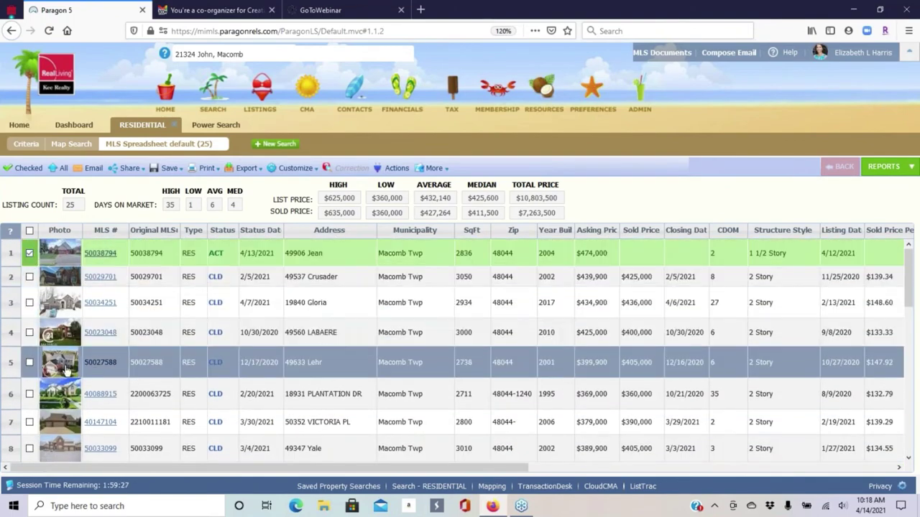
{"action": "scroll", "coordinate": [50, 357], "scroll_direction": "down", "scroll_amount": 4}
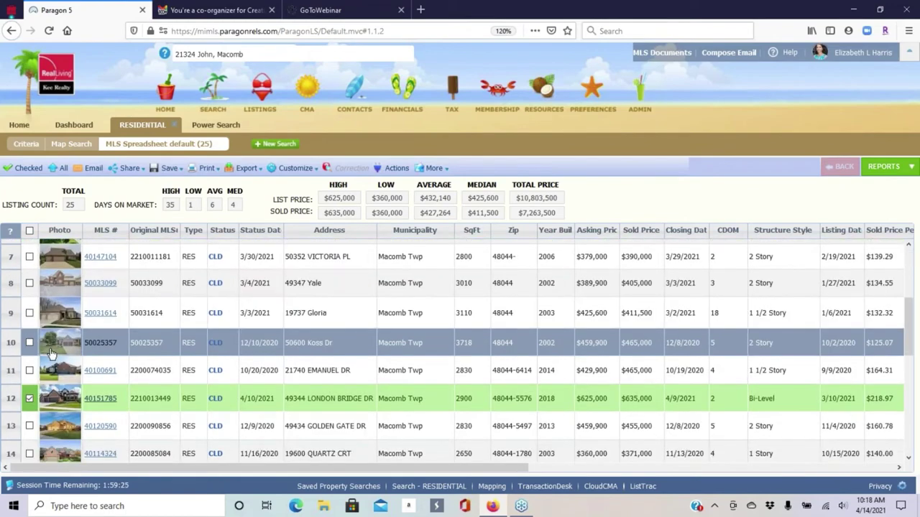
{"action": "scroll", "coordinate": [16, 357], "scroll_direction": "down", "scroll_amount": 1}
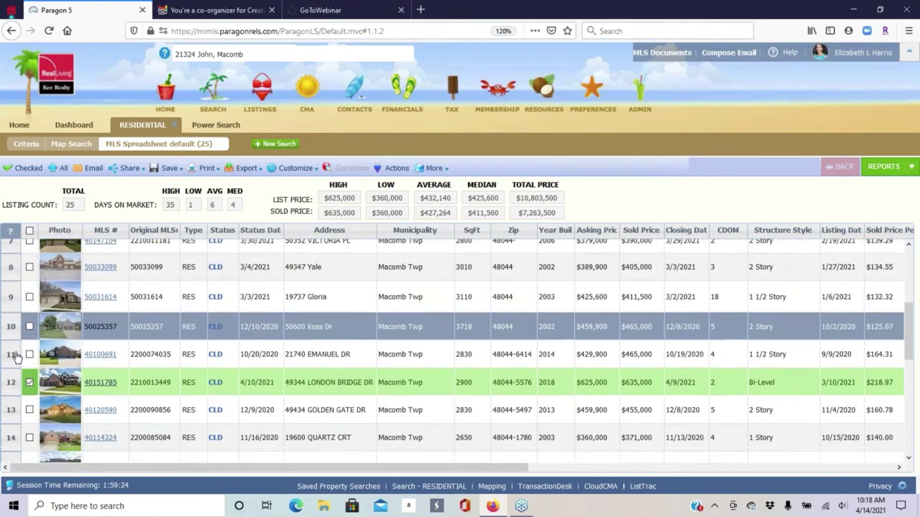
{"action": "scroll", "coordinate": [16, 357], "scroll_direction": "down", "scroll_amount": 3}
{"action": "left_click", "coordinate": [29, 314]}
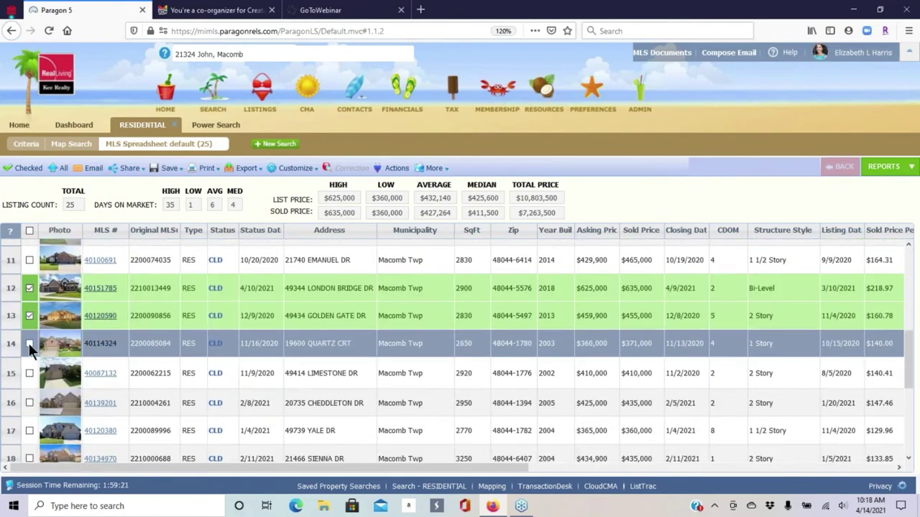
{"action": "left_click", "coordinate": [29, 343]}
{"action": "scroll", "coordinate": [28, 352], "scroll_direction": "down", "scroll_amount": 3}
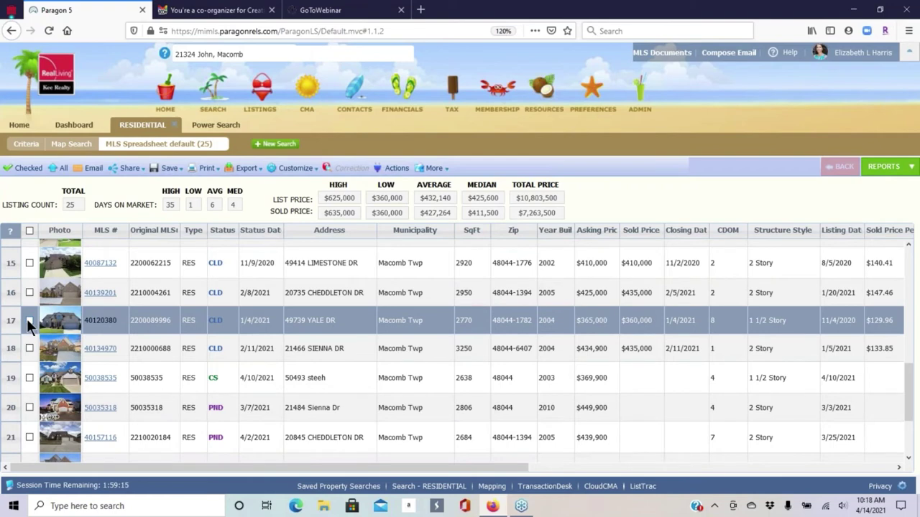
{"action": "left_click", "coordinate": [28, 349]}
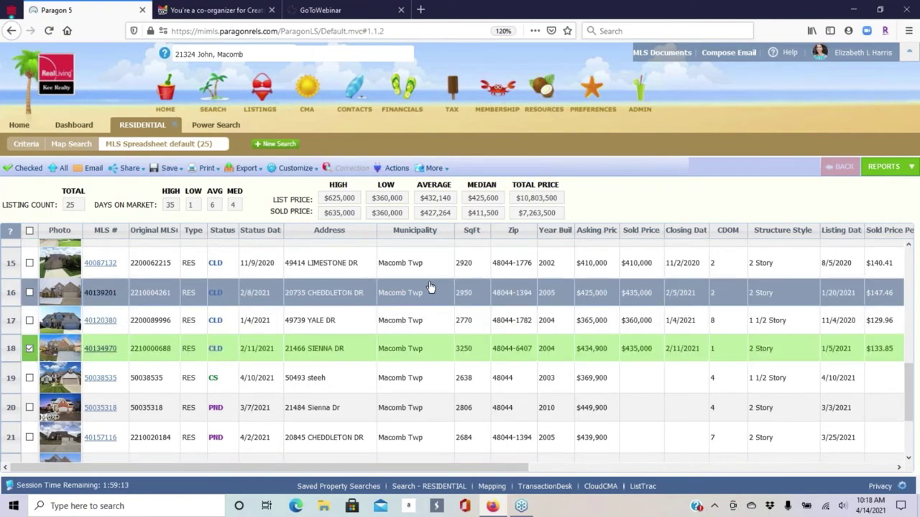
{"action": "scroll", "coordinate": [430, 288], "scroll_direction": "down", "scroll_amount": 3}
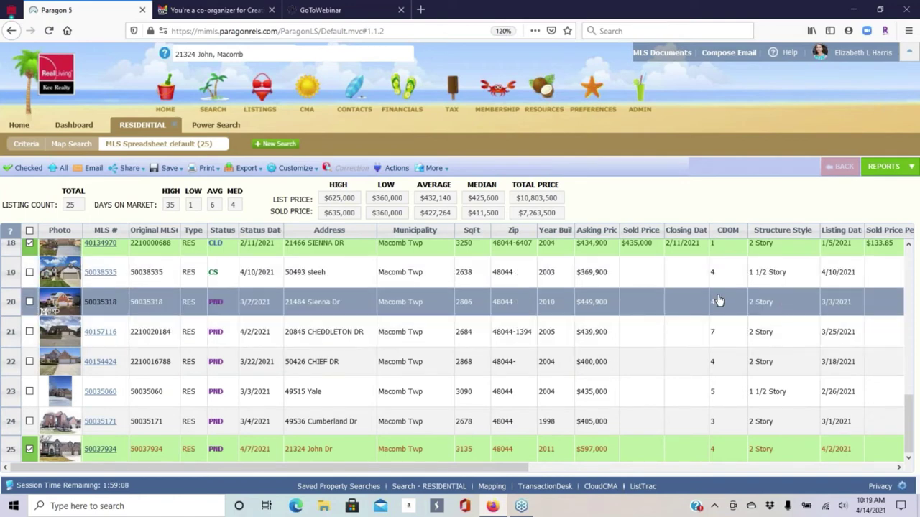
{"action": "scroll", "coordinate": [44, 309], "scroll_direction": "up", "scroll_amount": 9}
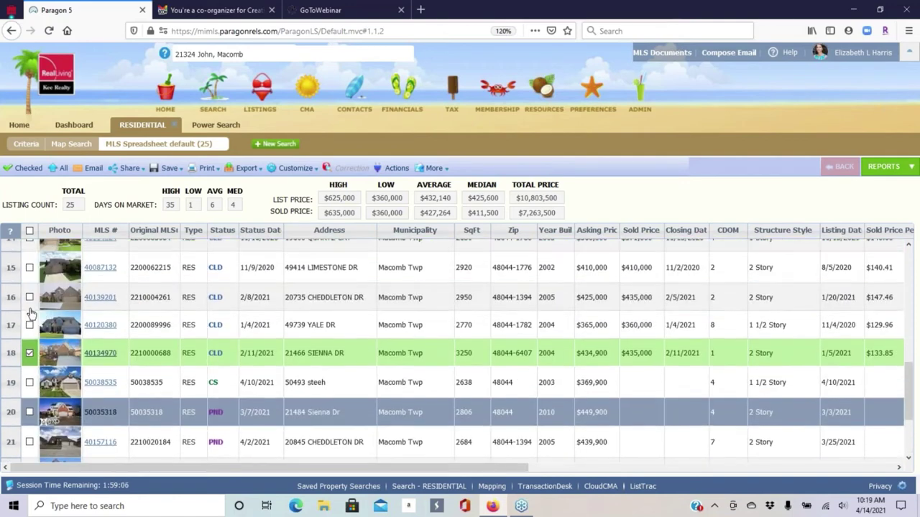
{"action": "scroll", "coordinate": [161, 316], "scroll_direction": "up", "scroll_amount": 8}
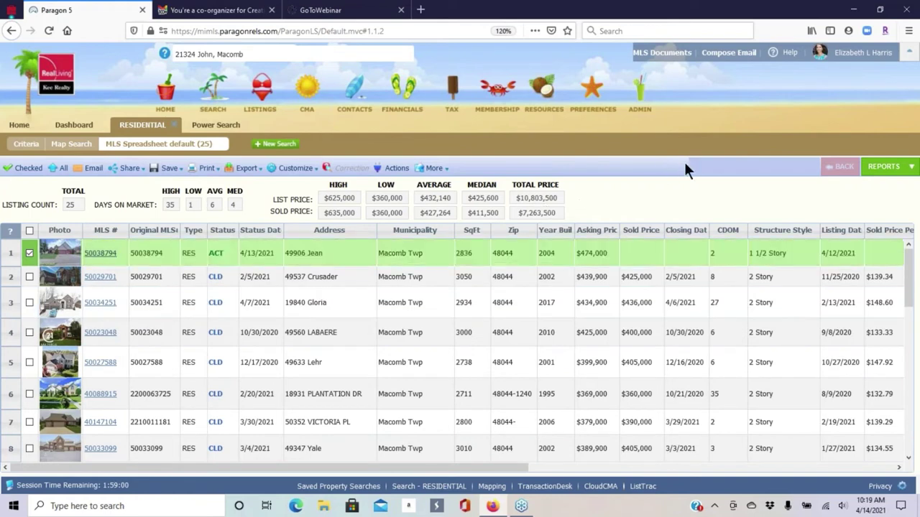
- Open the CMA Quick View report from the CMA group of Reports
{"action": "left_click", "coordinate": [886, 168]}
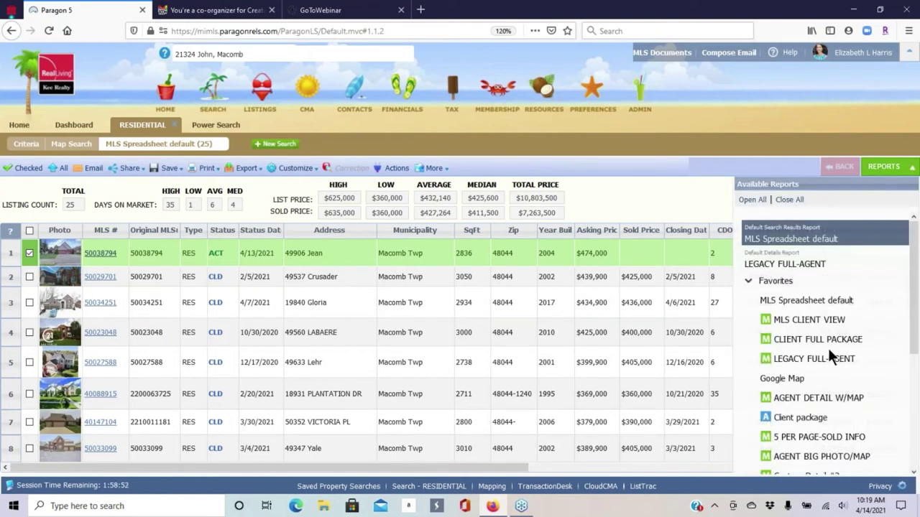
{"action": "scroll", "coordinate": [862, 313], "scroll_direction": "down", "scroll_amount": 3}
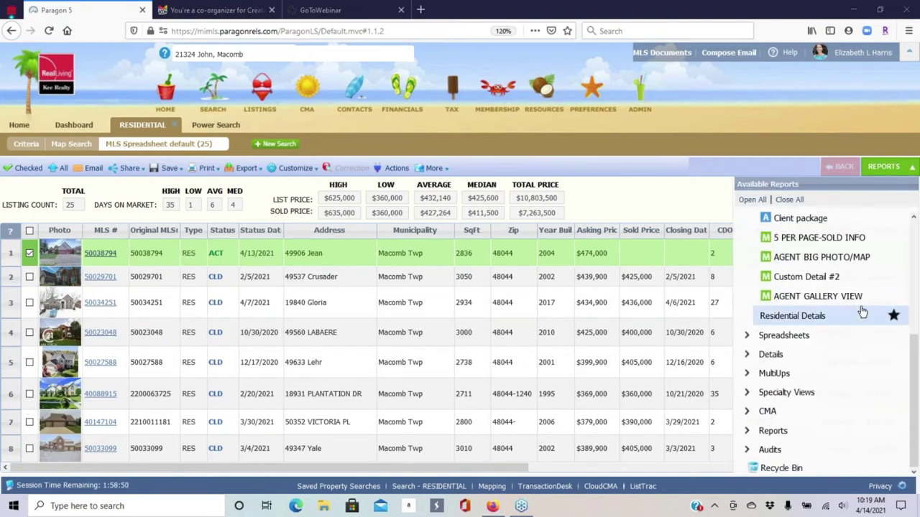
{"action": "left_click", "coordinate": [764, 412]}
{"action": "scroll", "coordinate": [856, 294], "scroll_direction": "down", "scroll_amount": 1}
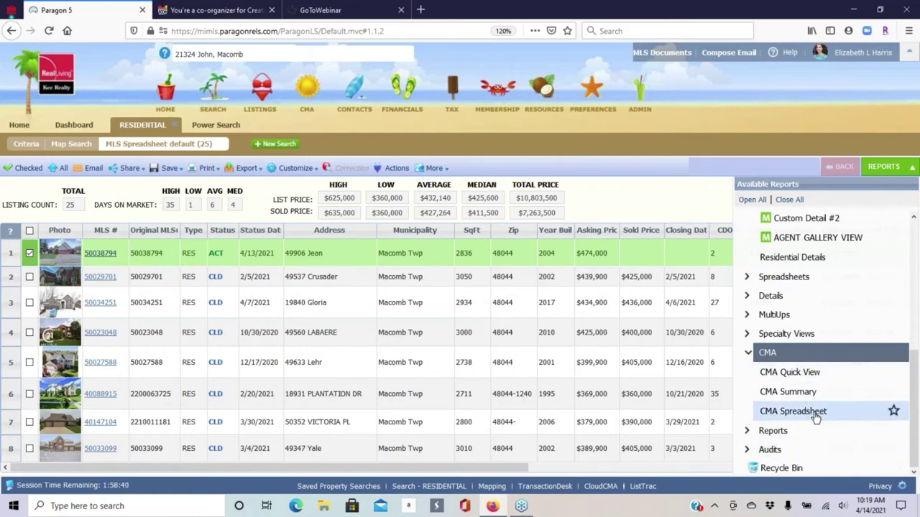
{"action": "left_click", "coordinate": [812, 375]}
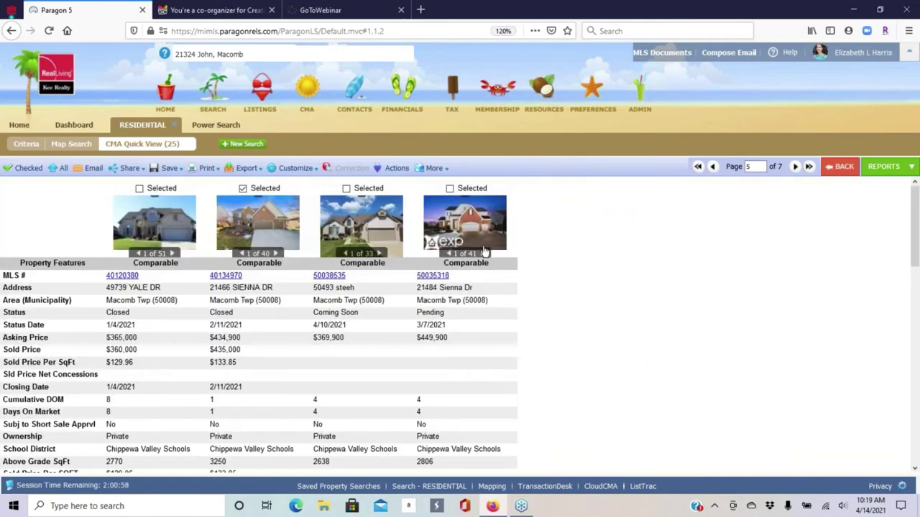
- Advance to page 6 of 7 in the CMA Quick View and bring up Customize
{"action": "scroll", "coordinate": [644, 263], "scroll_direction": "down", "scroll_amount": 2}
{"action": "scroll", "coordinate": [625, 267], "scroll_direction": "up", "scroll_amount": 2}
{"action": "left_click", "coordinate": [795, 167]}
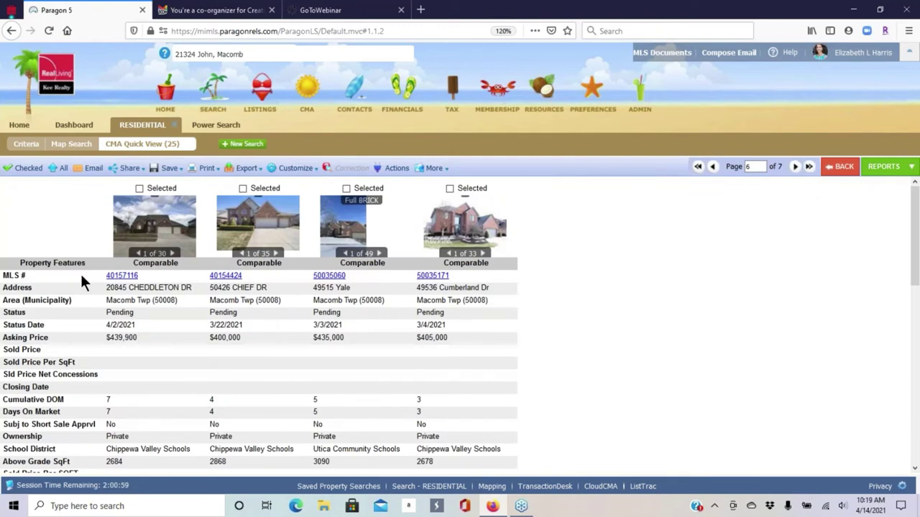
{"action": "scroll", "coordinate": [317, 296], "scroll_direction": "down", "scroll_amount": 1}
{"action": "scroll", "coordinate": [154, 310], "scroll_direction": "down", "scroll_amount": 5}
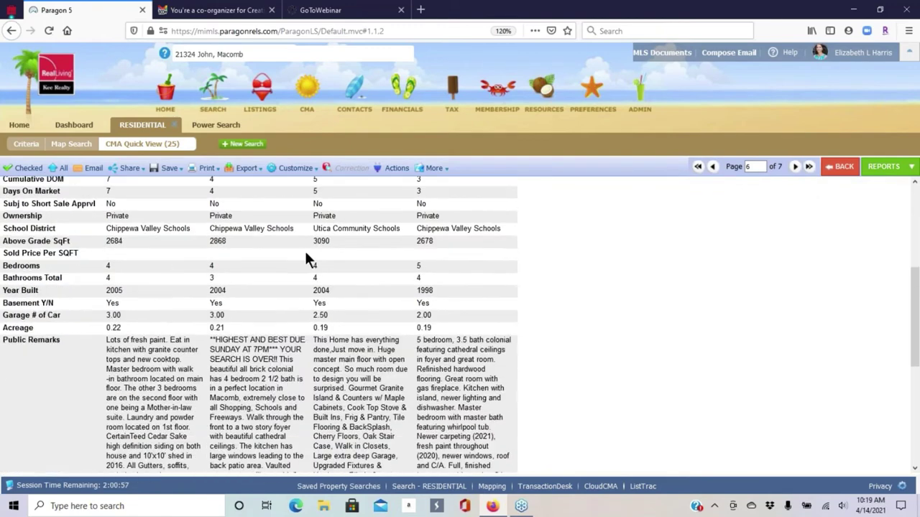
{"action": "scroll", "coordinate": [178, 308], "scroll_direction": "down", "scroll_amount": 3}
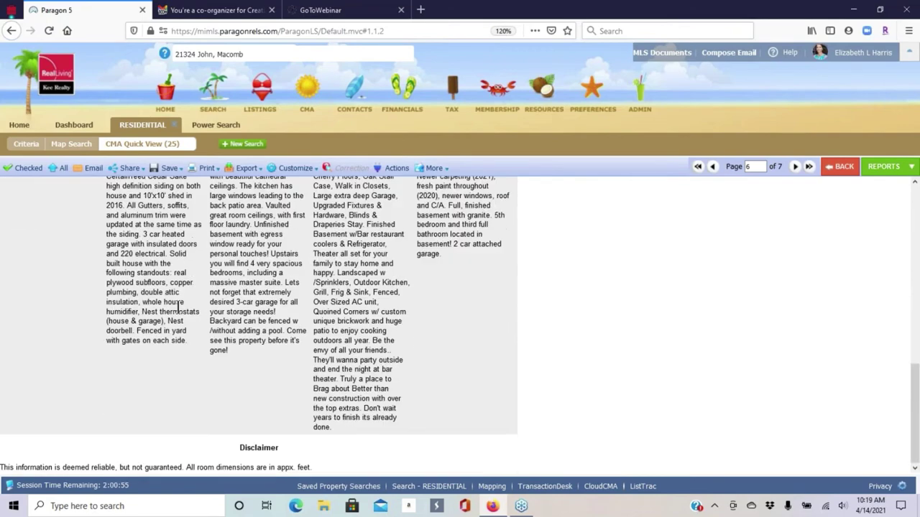
{"action": "scroll", "coordinate": [184, 305], "scroll_direction": "up", "scroll_amount": 10}
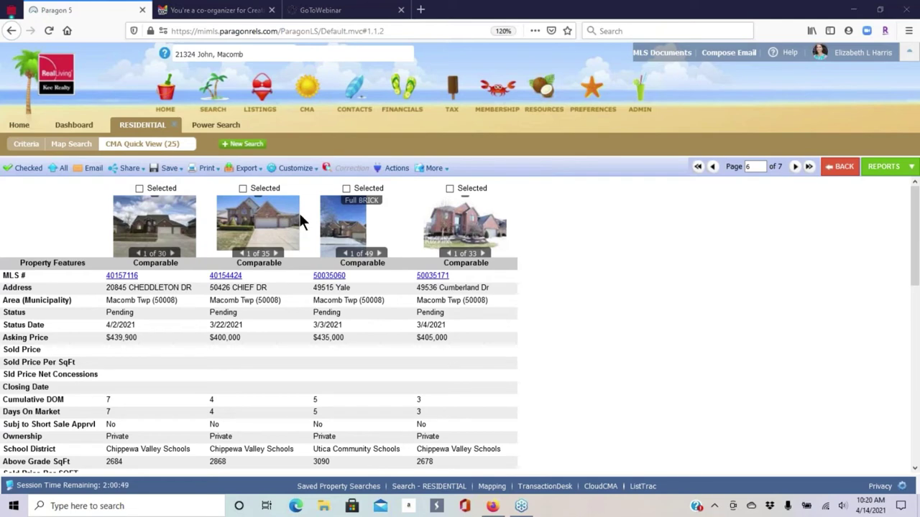
{"action": "left_click", "coordinate": [291, 168]}
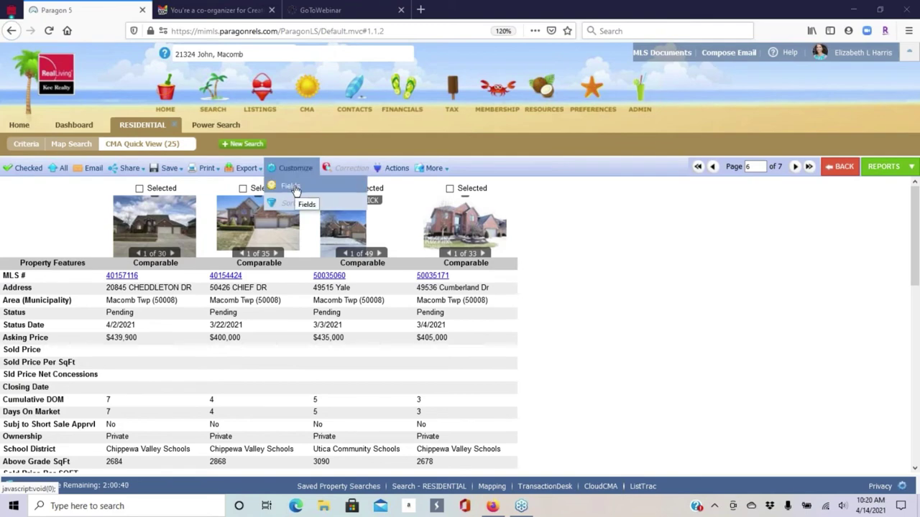
- Remove the Subj to Short Sale Apprvl field from the Quick View's selected fields
{"action": "left_click", "coordinate": [291, 187]}
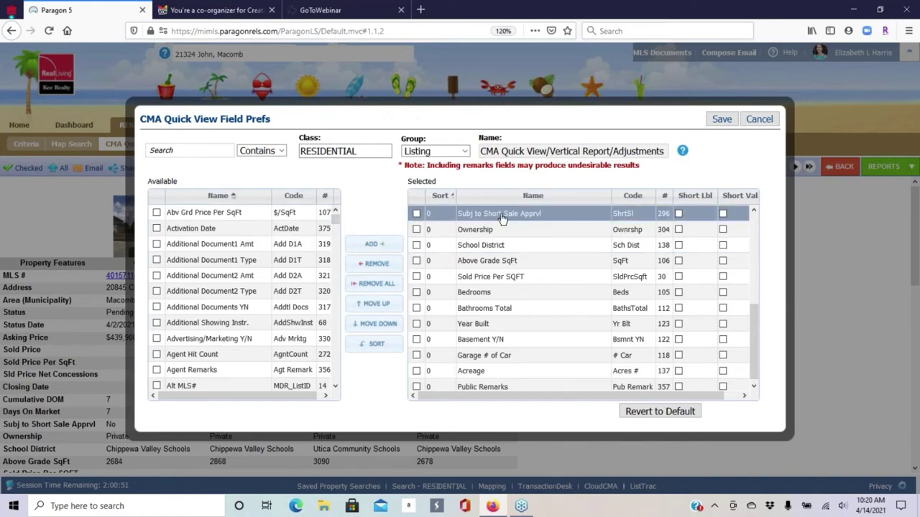
{"action": "left_click", "coordinate": [416, 213]}
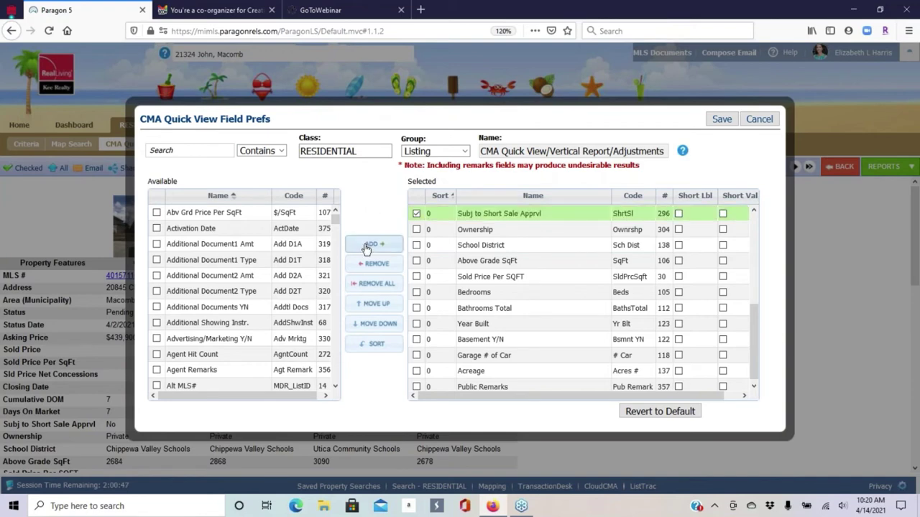
{"action": "left_click", "coordinate": [377, 265]}
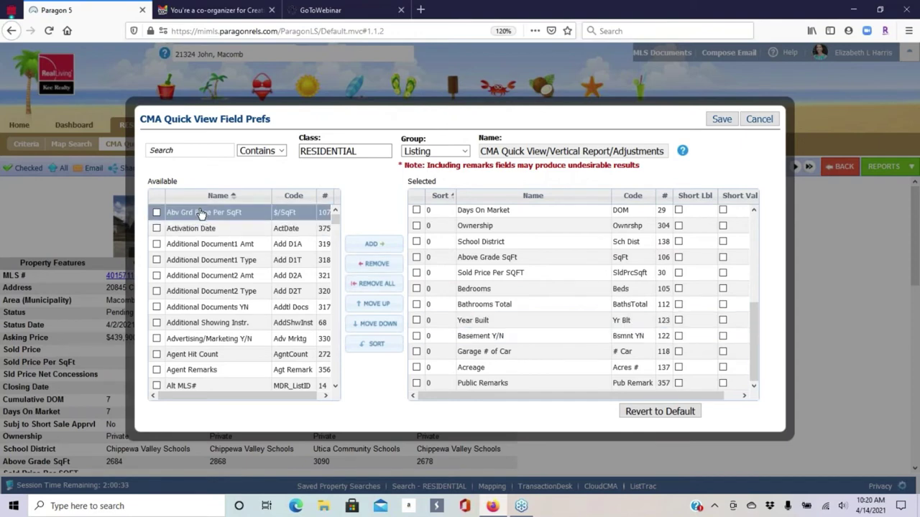
- Search fields for 'remark', mark Agent Remarks, then save the field preferences
{"action": "scroll", "coordinate": [224, 238], "scroll_direction": "down", "scroll_amount": 15}
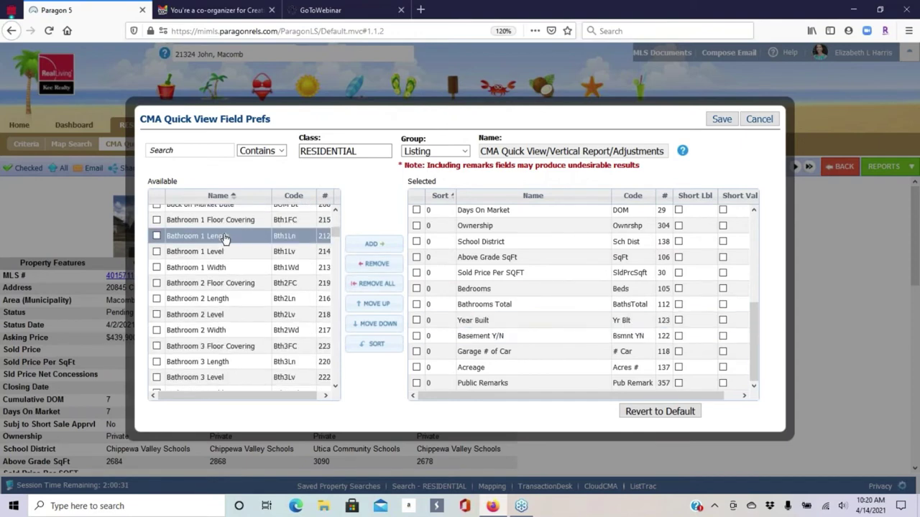
{"action": "scroll", "coordinate": [224, 238], "scroll_direction": "down", "scroll_amount": 5}
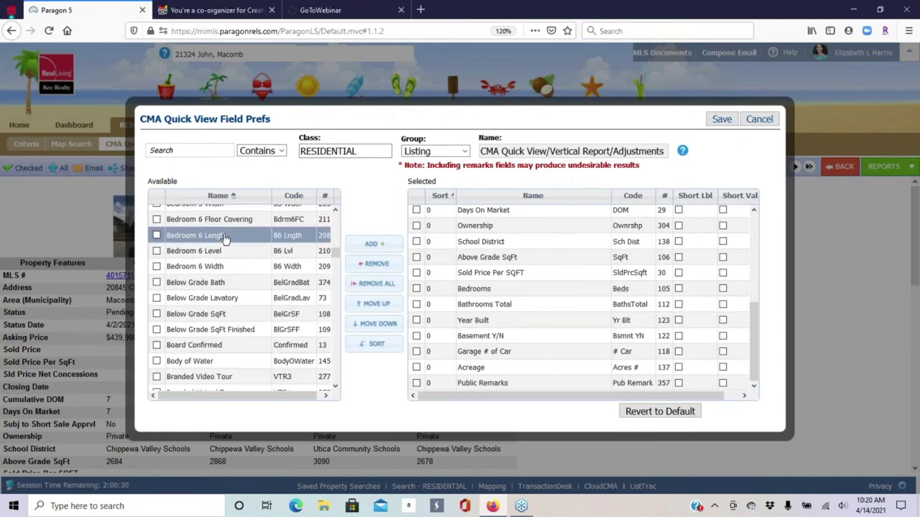
{"action": "left_click", "coordinate": [165, 153]}
{"action": "type", "text": "remark"}
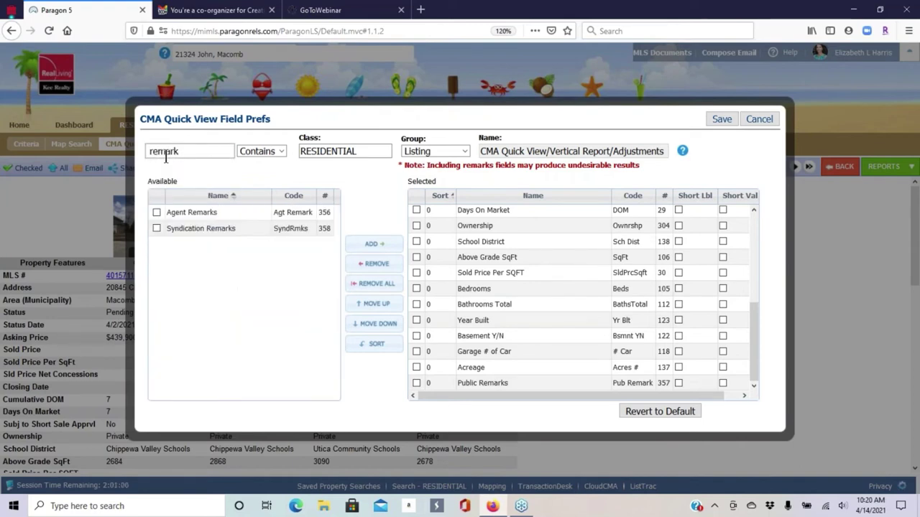
{"action": "left_click", "coordinate": [156, 211]}
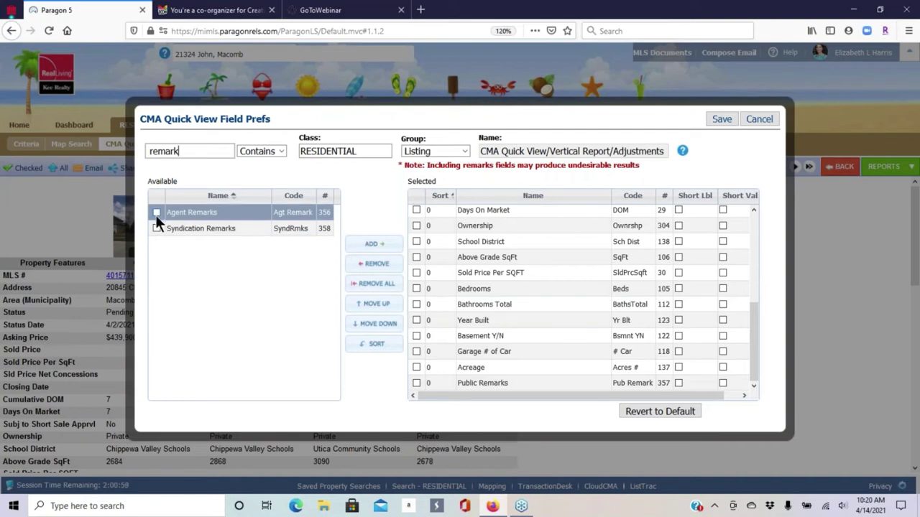
{"action": "double_click", "coordinate": [159, 147]}
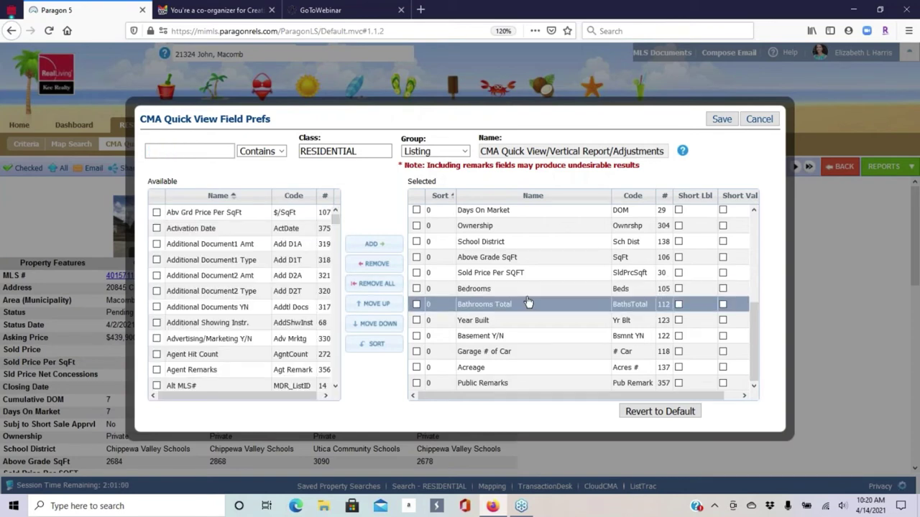
{"action": "scroll", "coordinate": [546, 327], "scroll_direction": "up", "scroll_amount": 3}
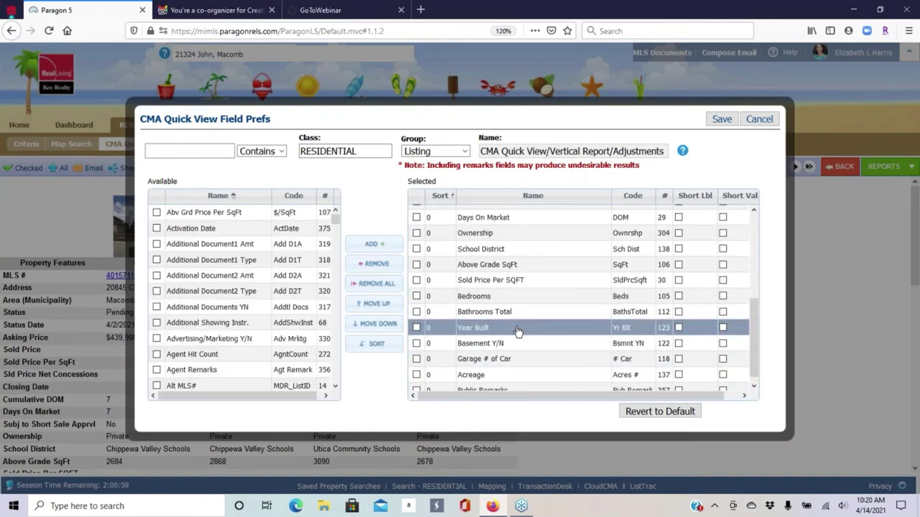
{"action": "scroll", "coordinate": [535, 310], "scroll_direction": "up", "scroll_amount": 2}
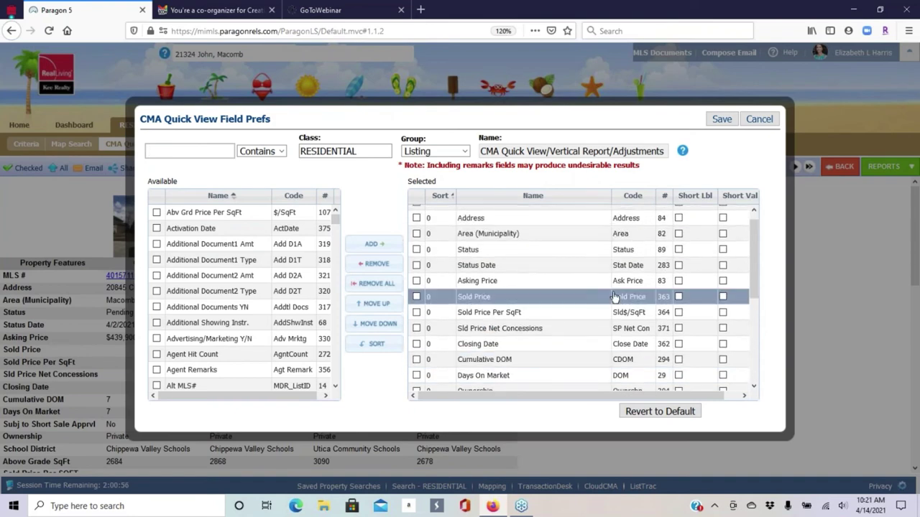
{"action": "scroll", "coordinate": [527, 266], "scroll_direction": "up", "scroll_amount": 1}
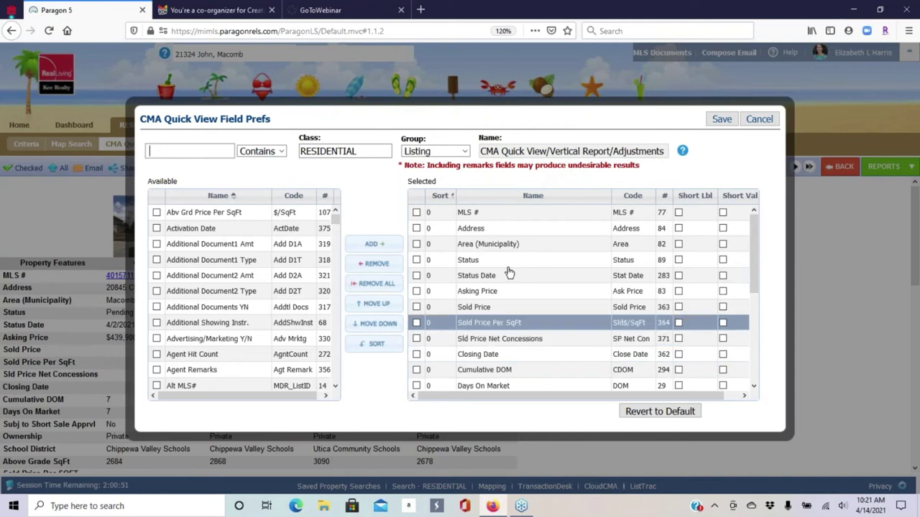
{"action": "scroll", "coordinate": [525, 259], "scroll_direction": "down", "scroll_amount": 5}
{"action": "scroll", "coordinate": [228, 273], "scroll_direction": "down", "scroll_amount": 10}
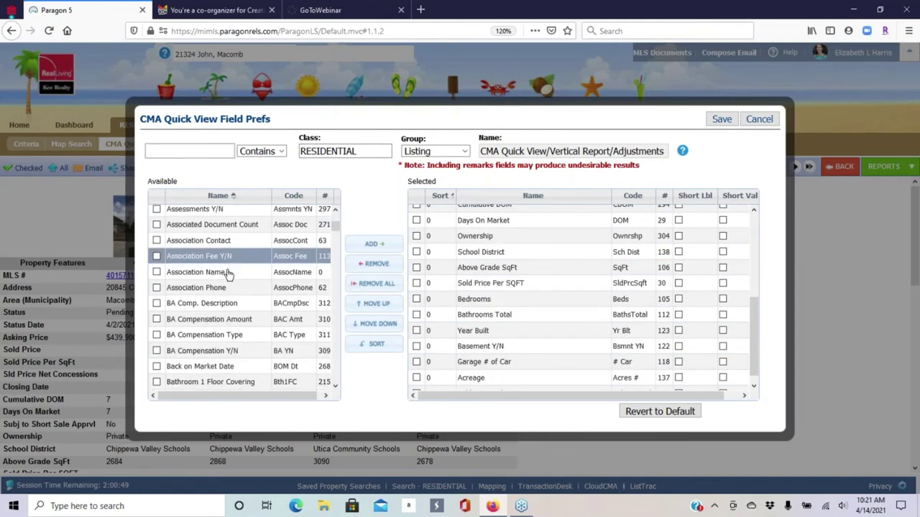
{"action": "scroll", "coordinate": [228, 277], "scroll_direction": "down", "scroll_amount": 20}
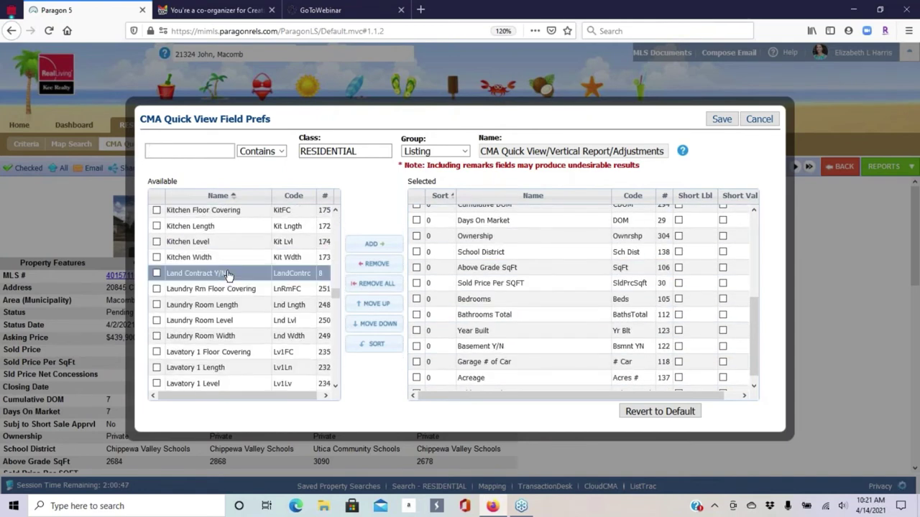
{"action": "scroll", "coordinate": [228, 277], "scroll_direction": "down", "scroll_amount": 15}
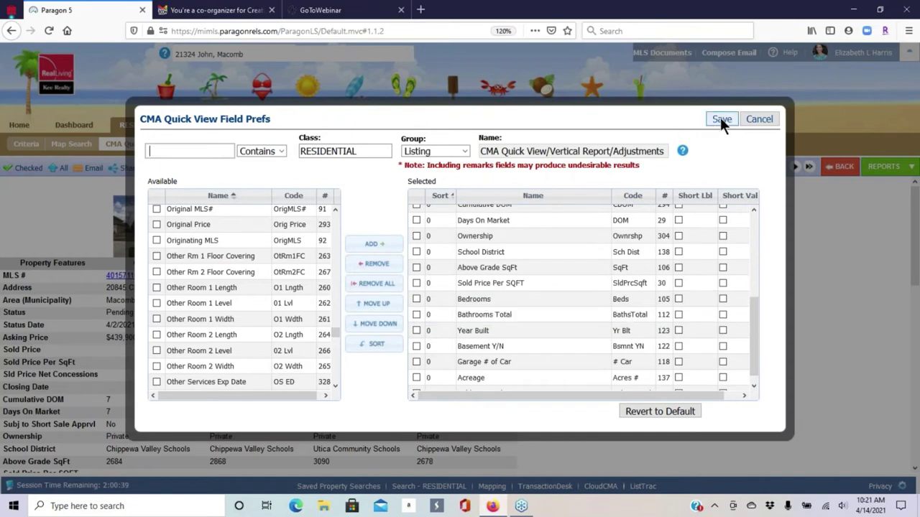
{"action": "left_click", "coordinate": [811, 238]}
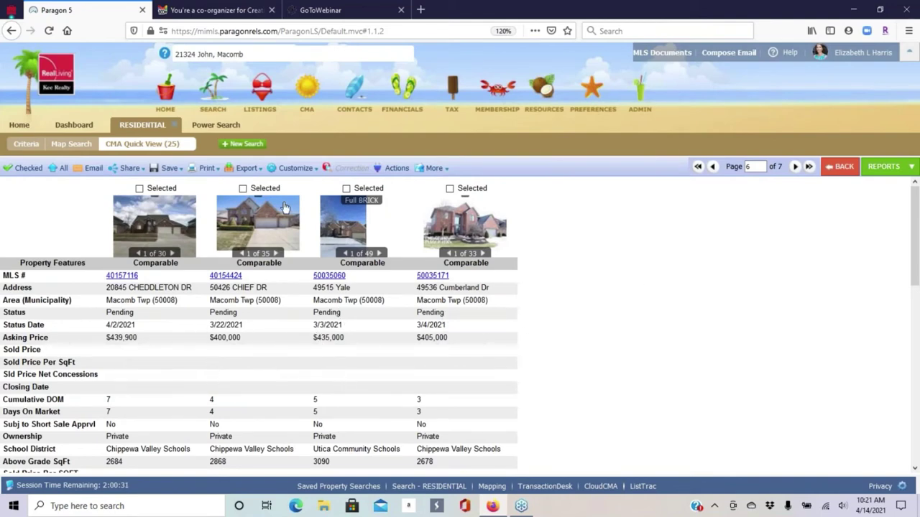
- Open the CMA Summary report and limit it to the 5 checked listings
{"action": "left_click", "coordinate": [297, 167]}
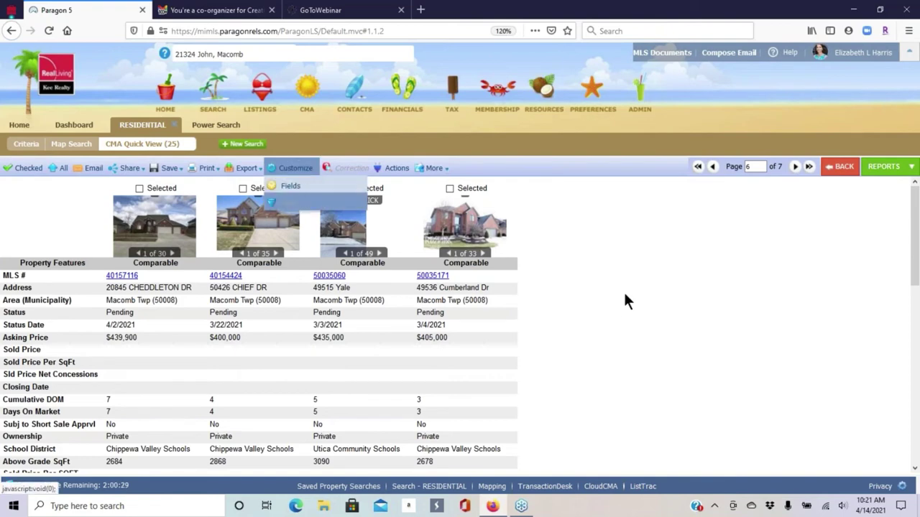
{"action": "left_click", "coordinate": [652, 180]}
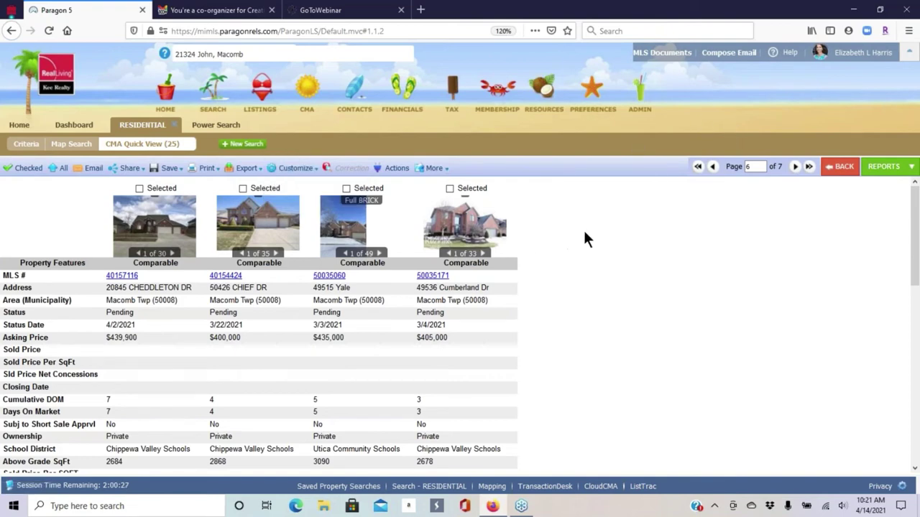
{"action": "left_click", "coordinate": [888, 168]}
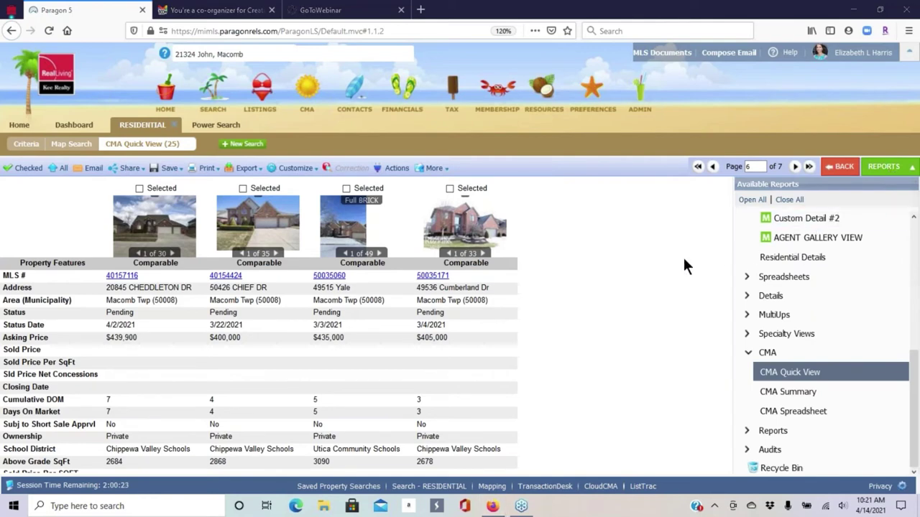
{"action": "left_click", "coordinate": [786, 392]}
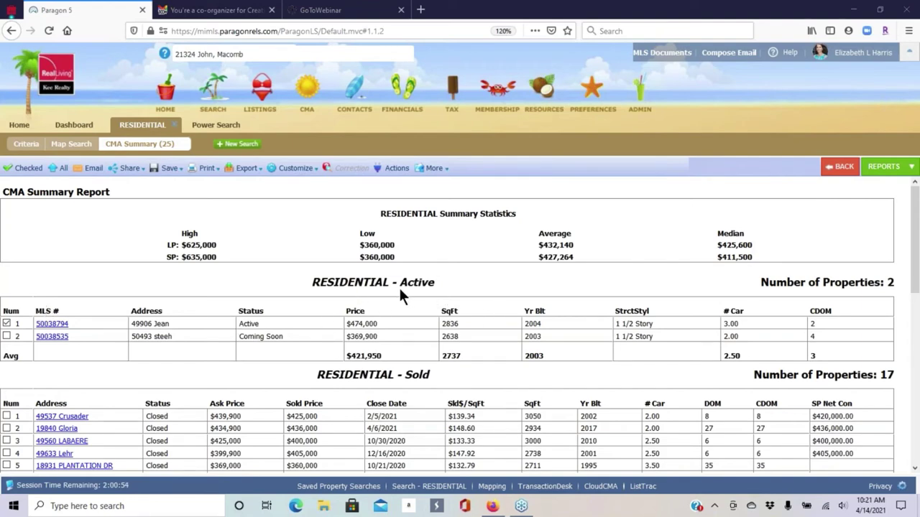
{"action": "scroll", "coordinate": [474, 283], "scroll_direction": "down", "scroll_amount": 5}
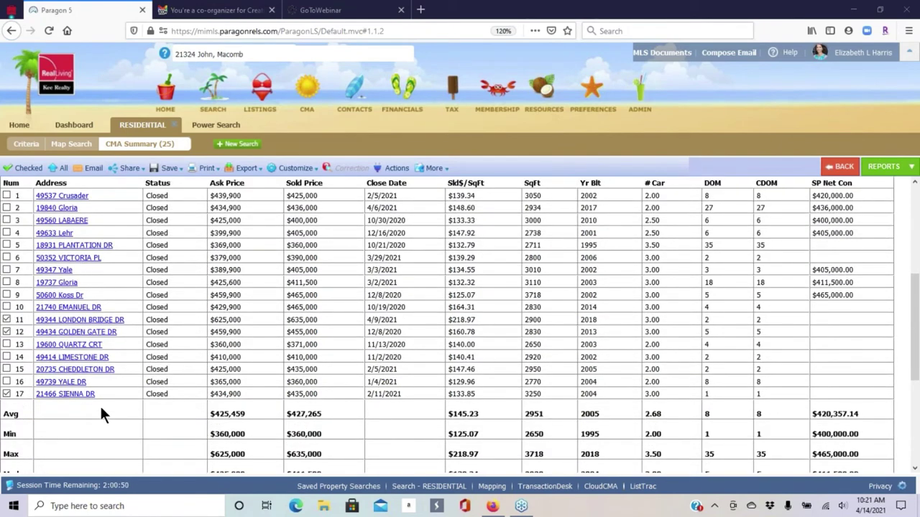
{"action": "left_click", "coordinate": [26, 169]}
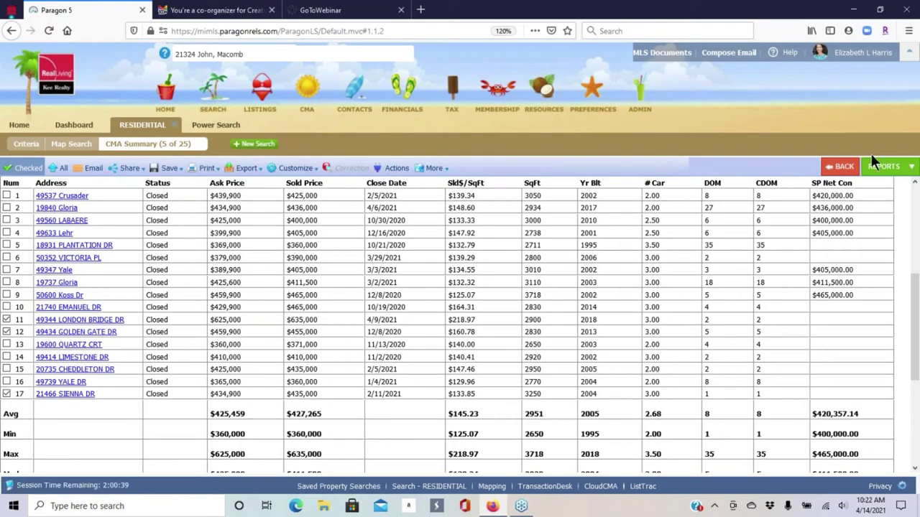
{"action": "left_click", "coordinate": [851, 169]}
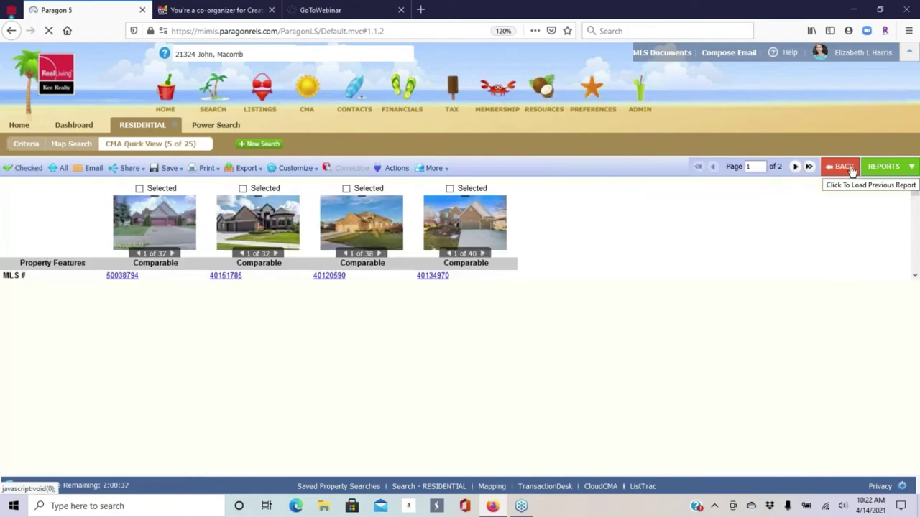
{"action": "left_click", "coordinate": [850, 168]}
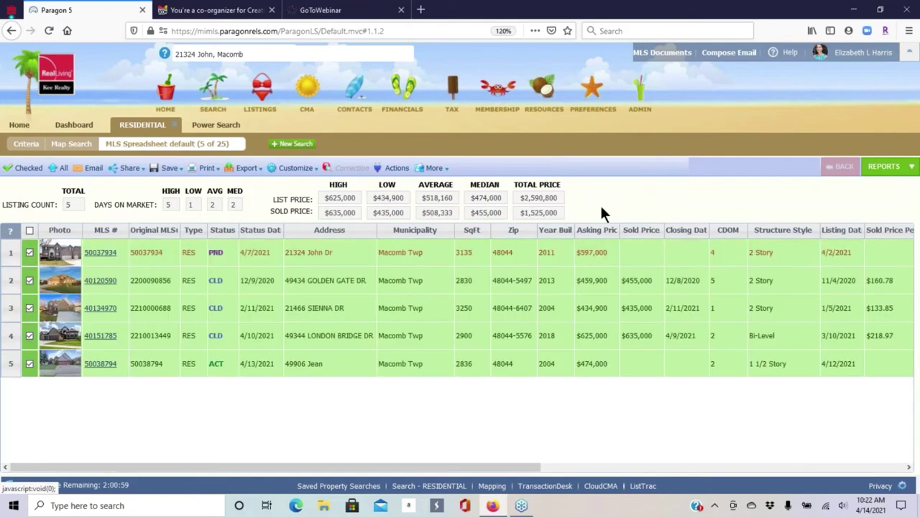
{"action": "left_click", "coordinate": [898, 167]}
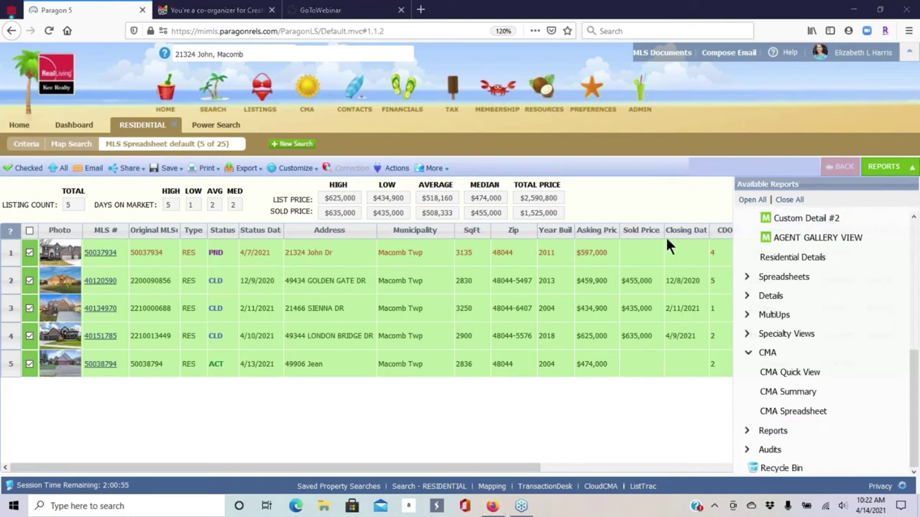
{"action": "left_click", "coordinate": [799, 392]}
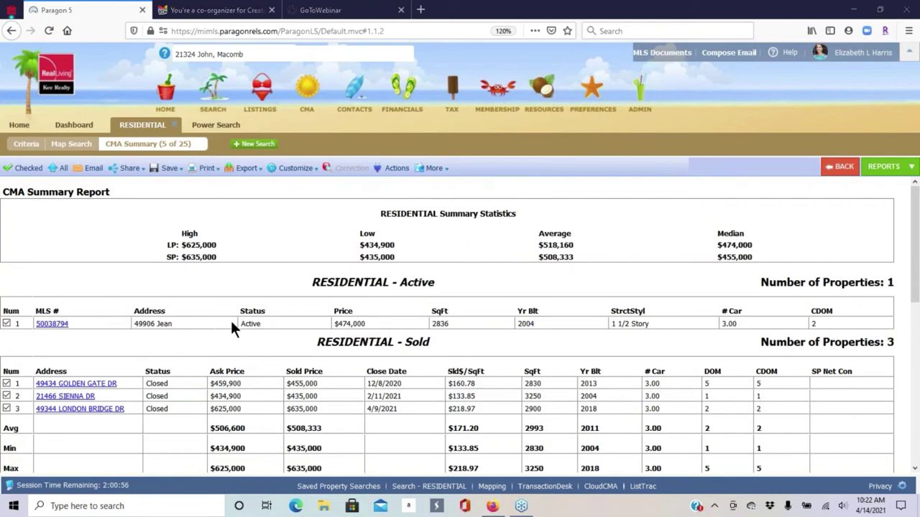
{"action": "scroll", "coordinate": [144, 302], "scroll_direction": "down", "scroll_amount": 3}
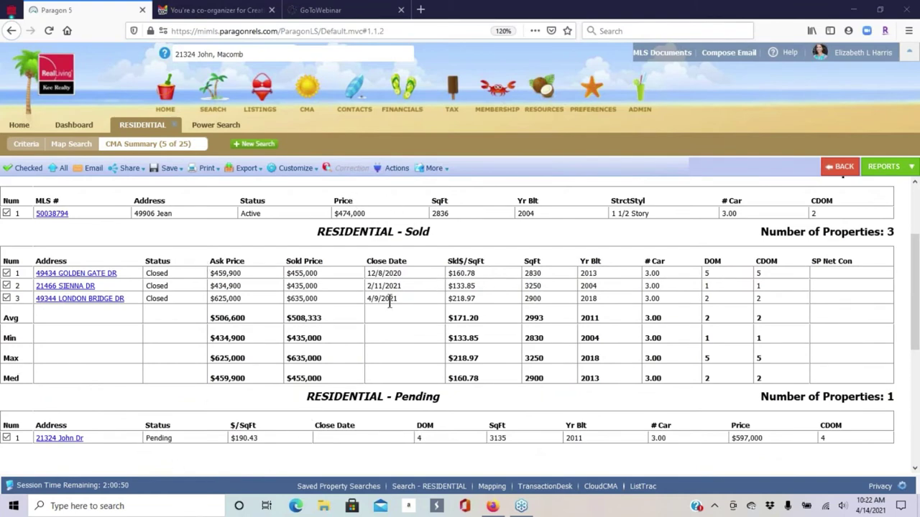
{"action": "mouse_move", "coordinate": [291, 168]}
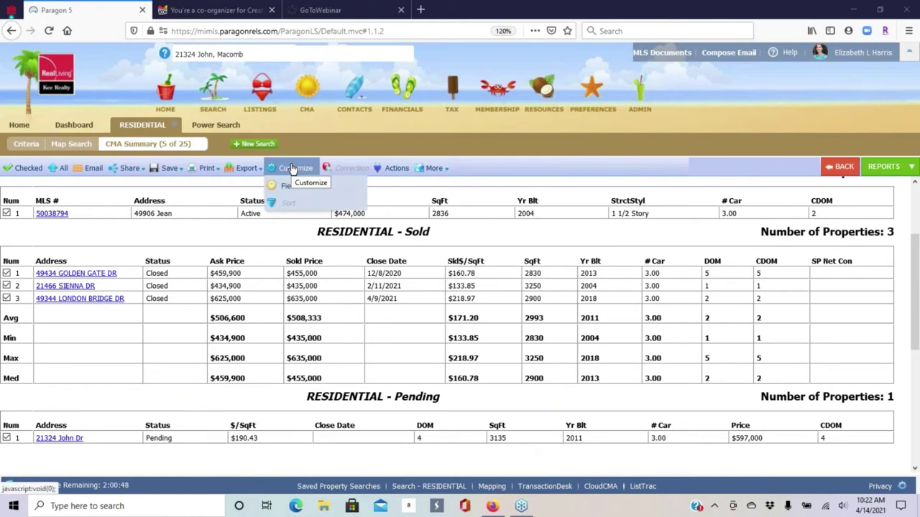
{"action": "left_click", "coordinate": [286, 186]}
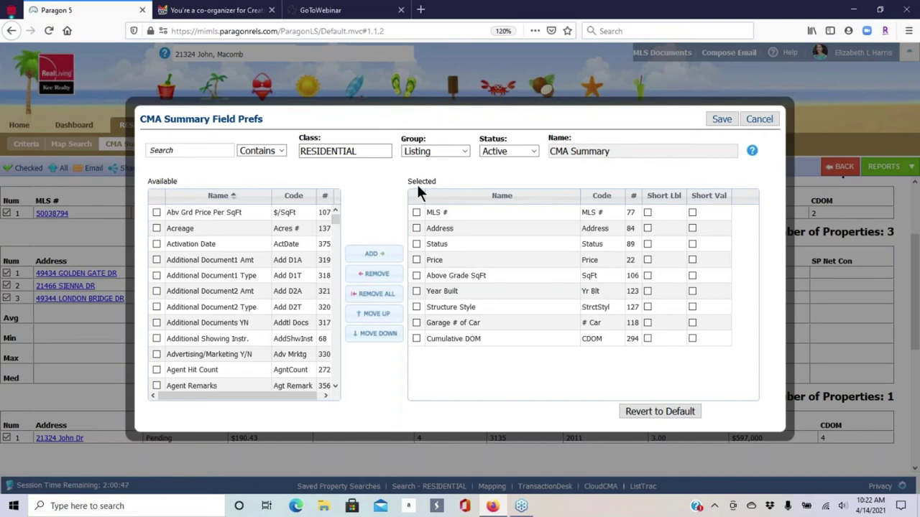
{"action": "left_click", "coordinate": [656, 410]}
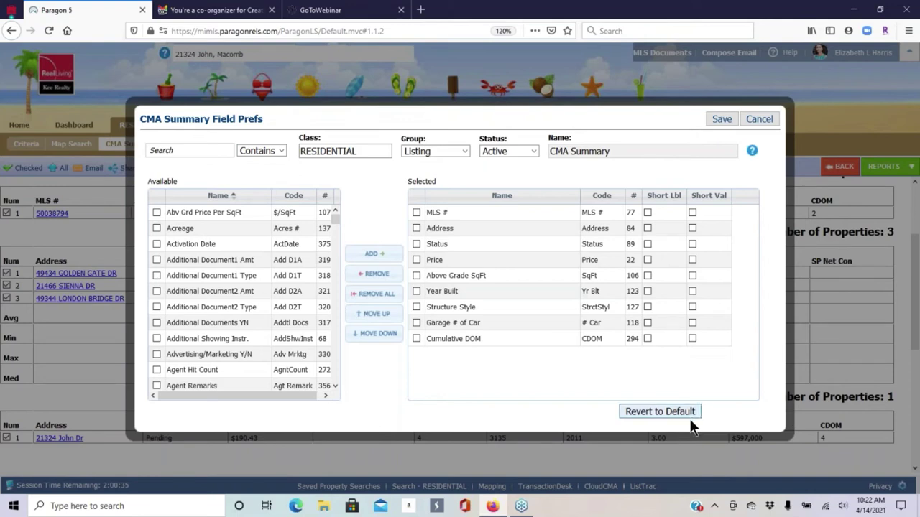
{"action": "left_click", "coordinate": [760, 119]}
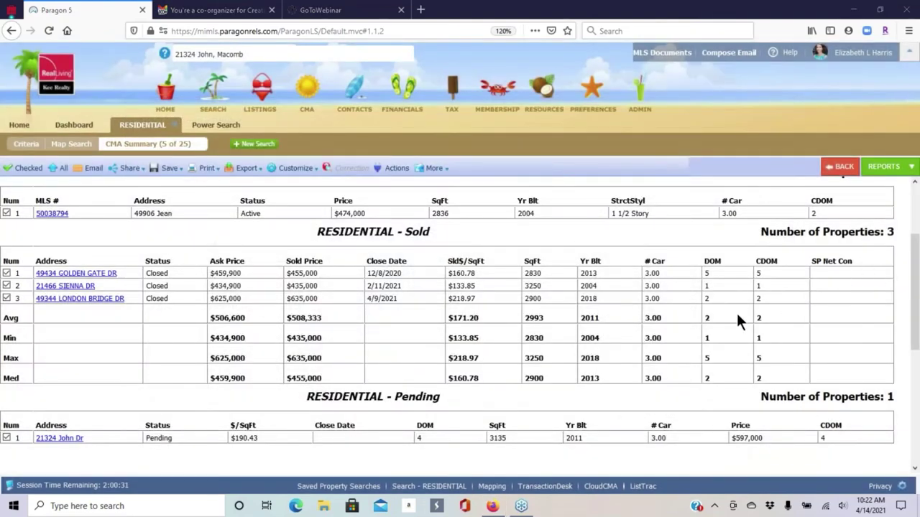
- Show the Available Reports panel next to the CMA Summary
{"action": "left_click", "coordinate": [885, 169]}
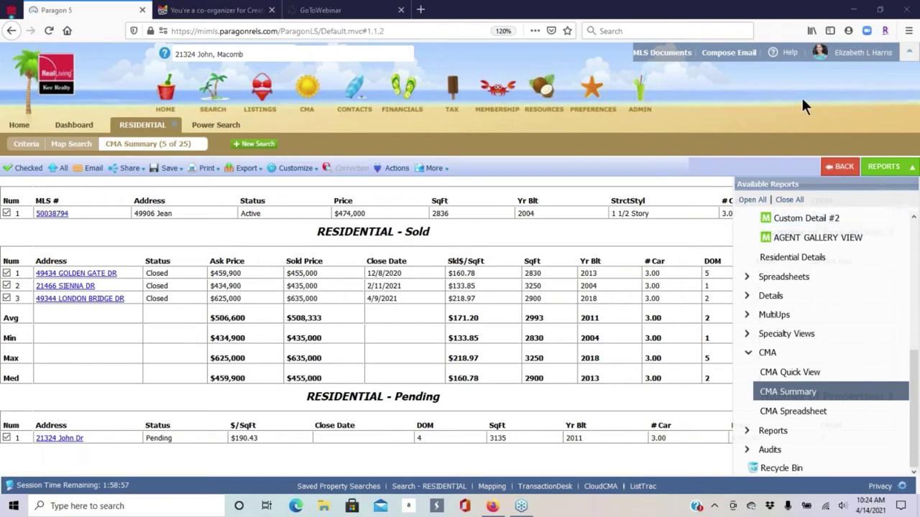
- Show all 25 listings and check 50038535, 40154424 and 50035318 as comparables
{"action": "left_click", "coordinate": [844, 168]}
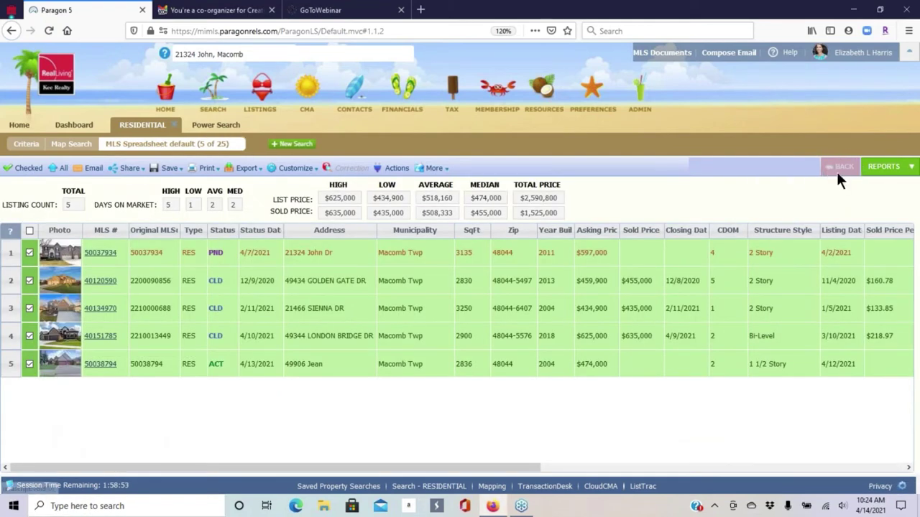
{"action": "left_click", "coordinate": [885, 167]}
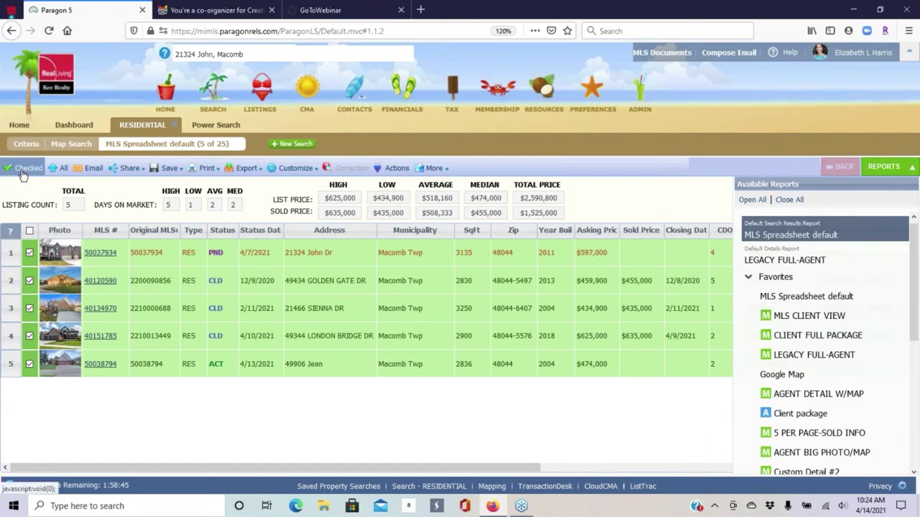
{"action": "left_click", "coordinate": [59, 173]}
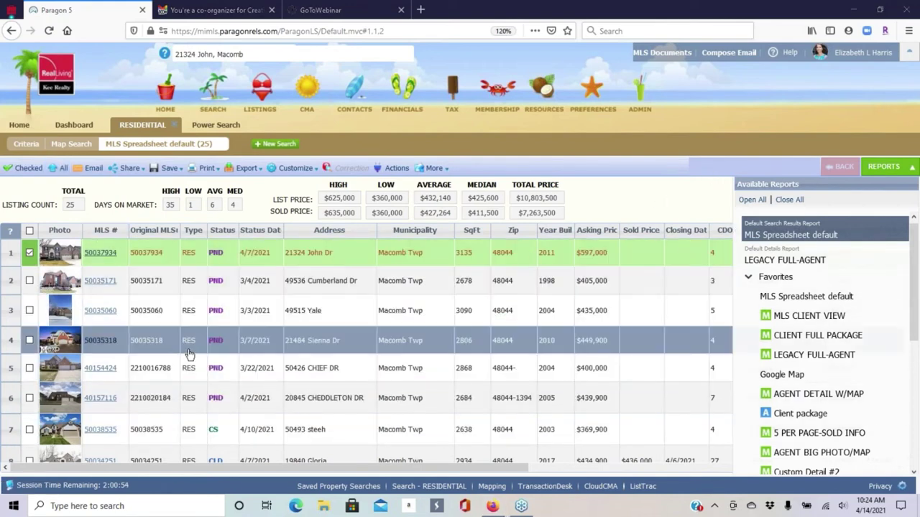
{"action": "scroll", "coordinate": [293, 323], "scroll_direction": "down", "scroll_amount": 3}
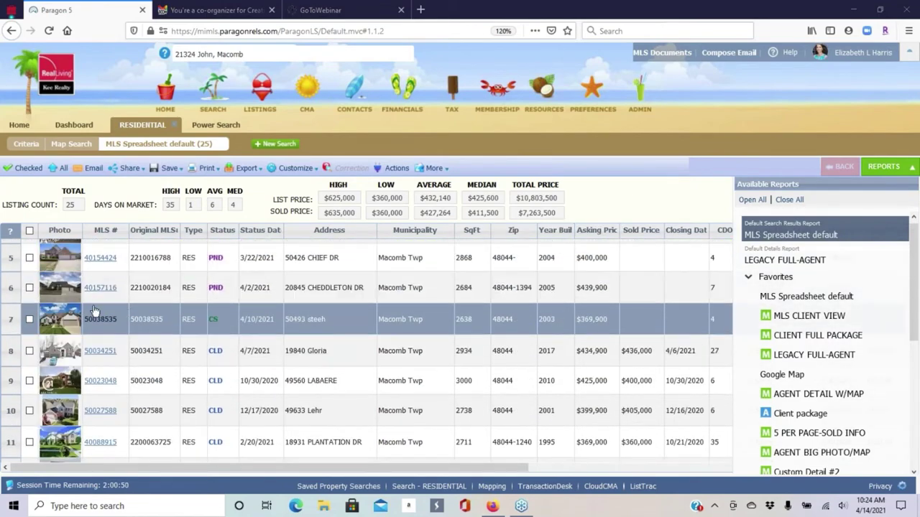
{"action": "left_click", "coordinate": [29, 319]}
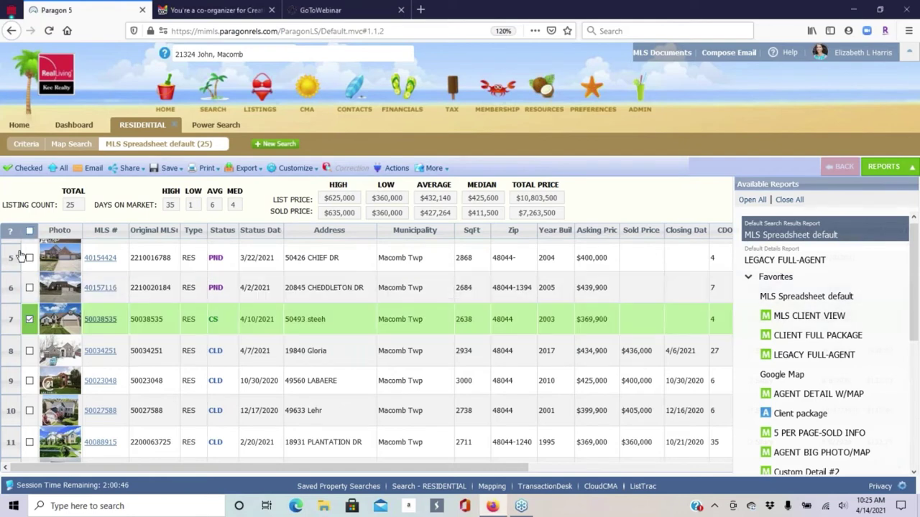
{"action": "left_click", "coordinate": [30, 257]}
{"action": "scroll", "coordinate": [95, 305], "scroll_direction": "up", "scroll_amount": 1}
{"action": "scroll", "coordinate": [95, 305], "scroll_direction": "up", "scroll_amount": 1}
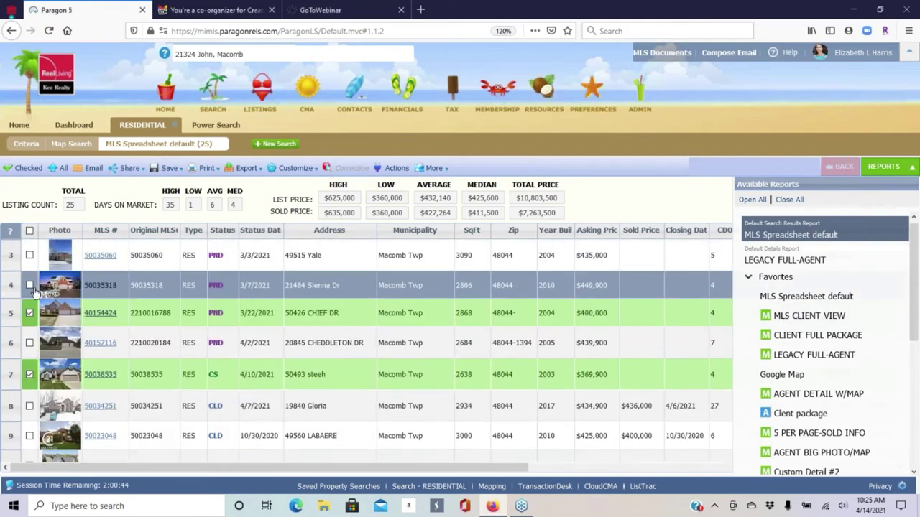
{"action": "left_click", "coordinate": [29, 285]}
{"action": "scroll", "coordinate": [248, 309], "scroll_direction": "up", "scroll_amount": 1}
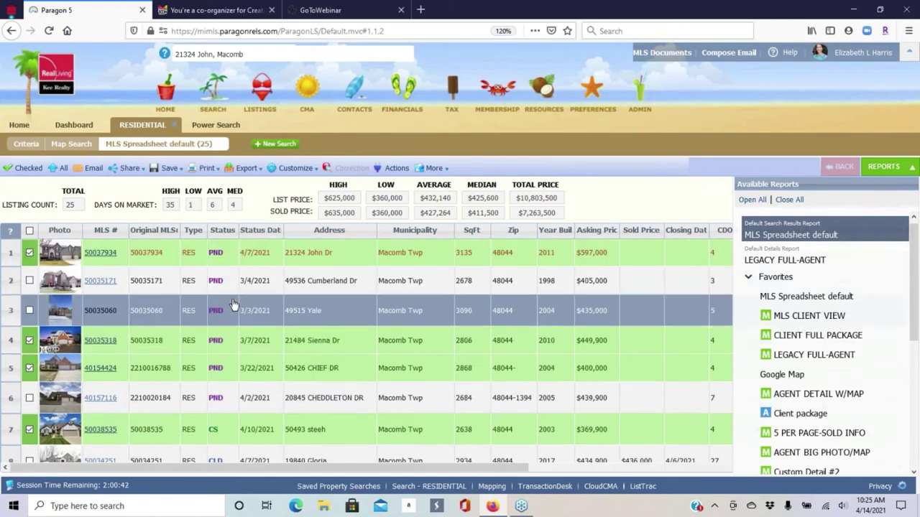
- Sort the listings by status and hide the Available Reports panel
{"action": "left_click", "coordinate": [222, 231]}
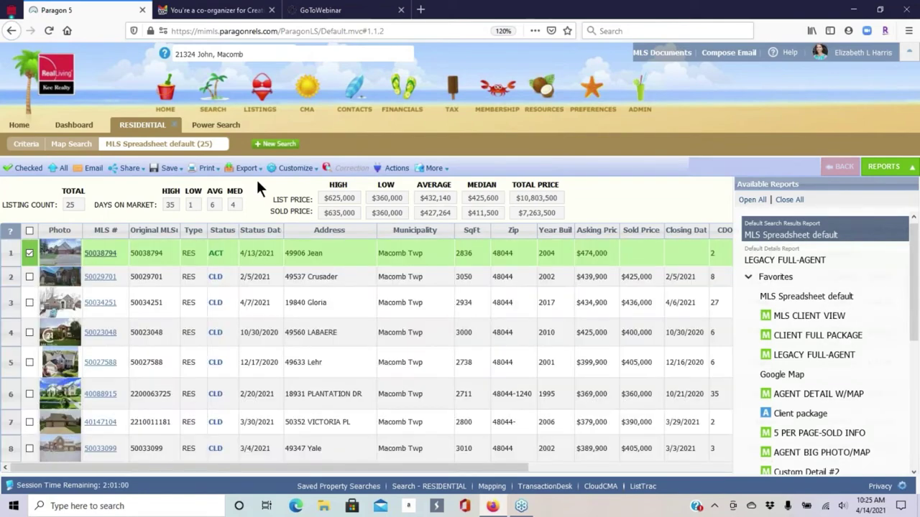
{"action": "scroll", "coordinate": [431, 320], "scroll_direction": "down", "scroll_amount": 6}
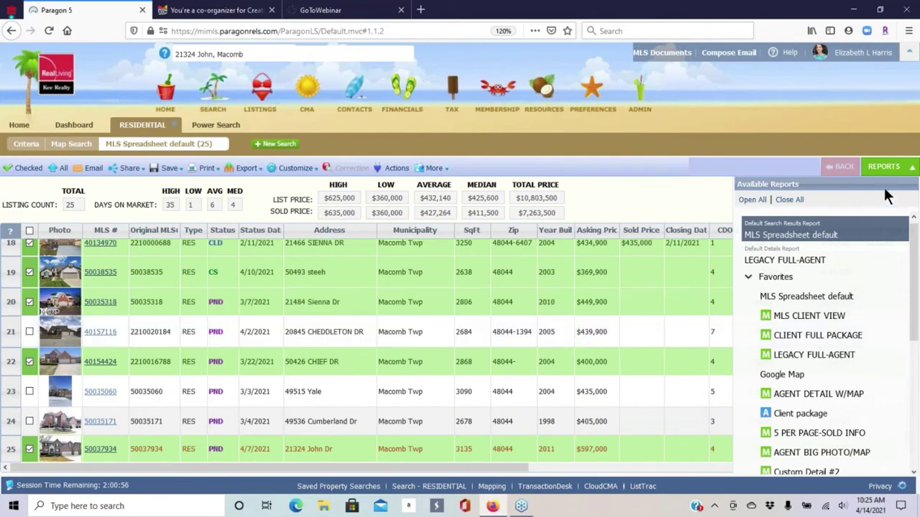
{"action": "left_click", "coordinate": [907, 167]}
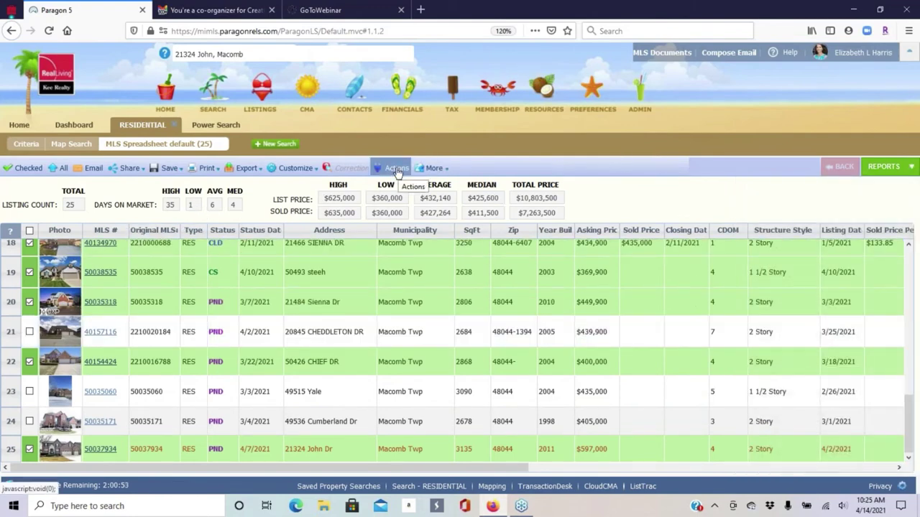
{"action": "left_click", "coordinate": [313, 173]}
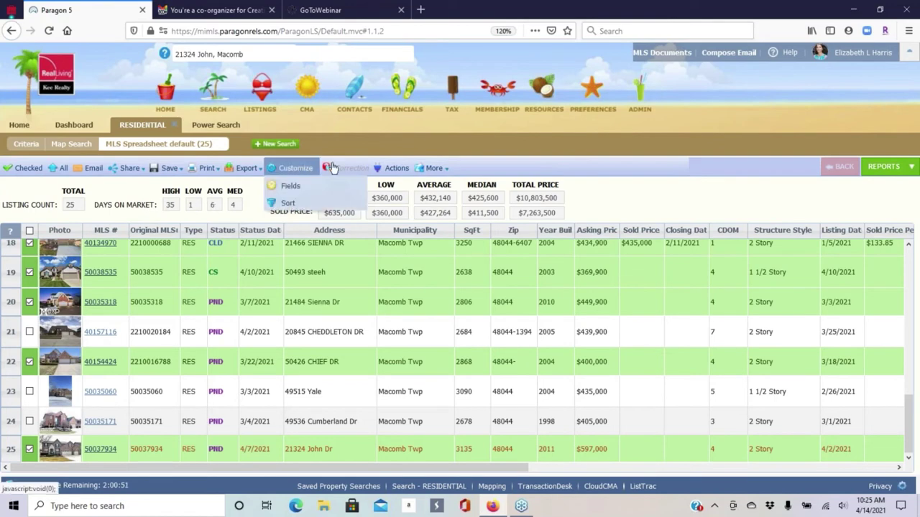
- Send the 8 checked listings to Cloud CMA with the Cloud CMA: CMA action
{"action": "left_click", "coordinate": [398, 168]}
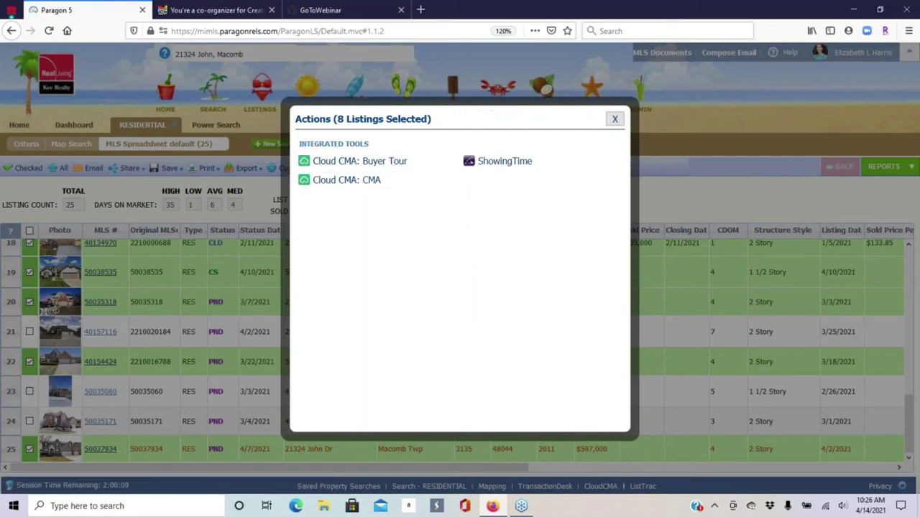
{"action": "left_click", "coordinate": [342, 184]}
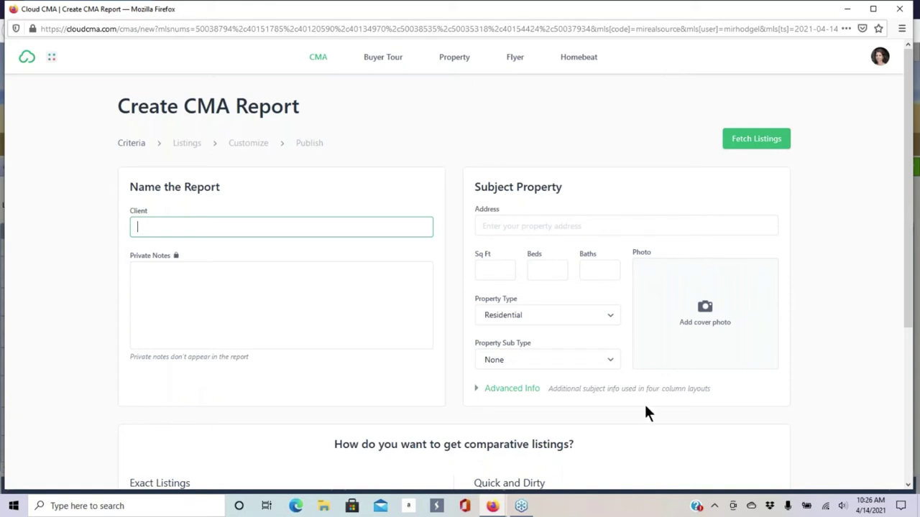
- Enter 'Class Test' as the client name on the Create CMA Report form
{"action": "left_click", "coordinate": [750, 233]}
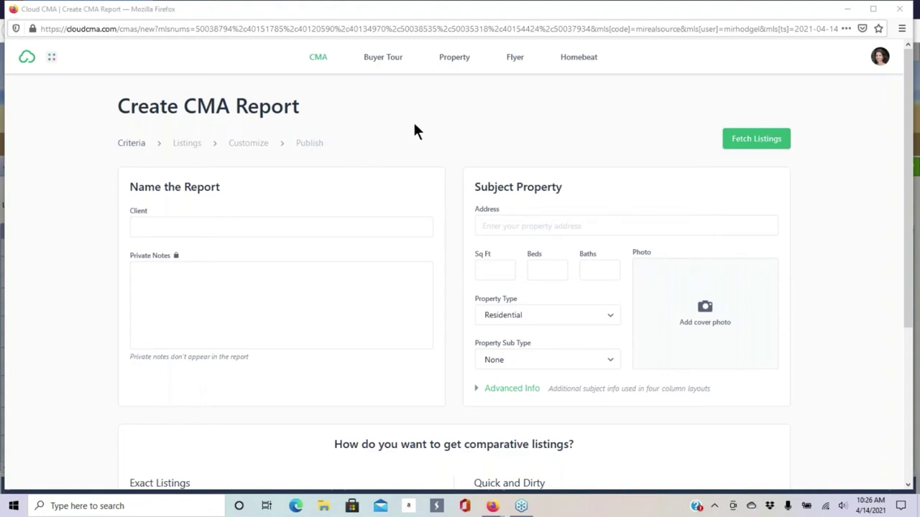
{"action": "left_click", "coordinate": [219, 228]}
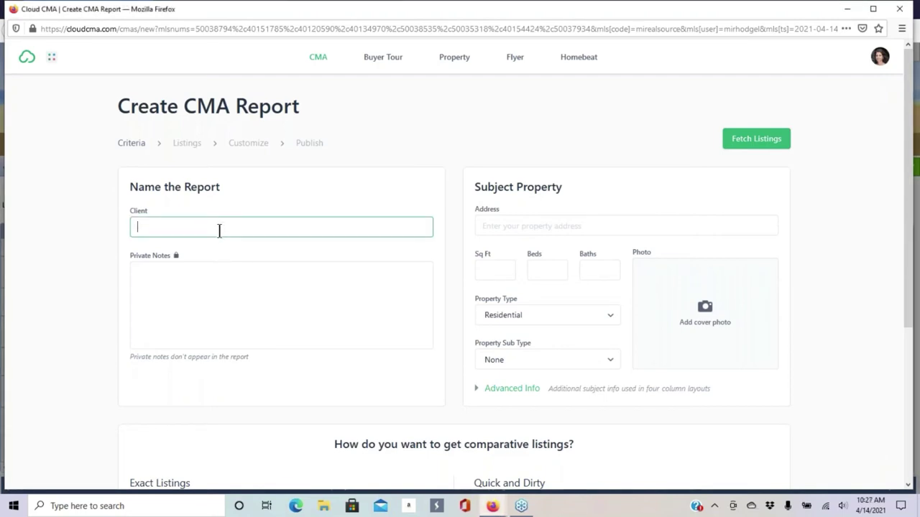
{"action": "type", "text": "Class Test"}
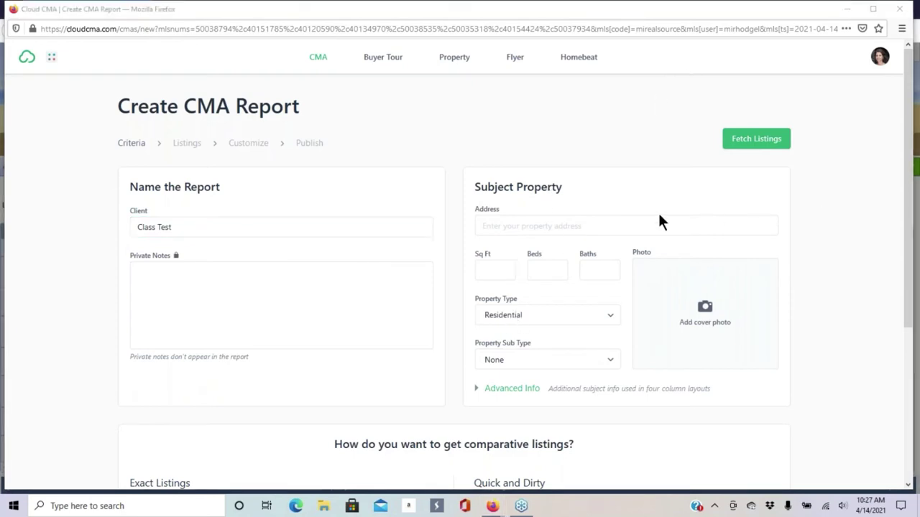
{"action": "left_click", "coordinate": [512, 227]}
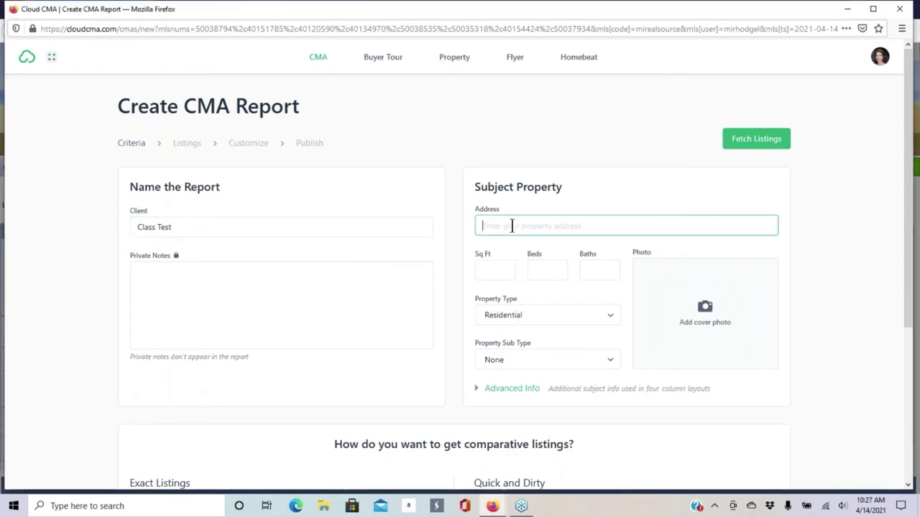
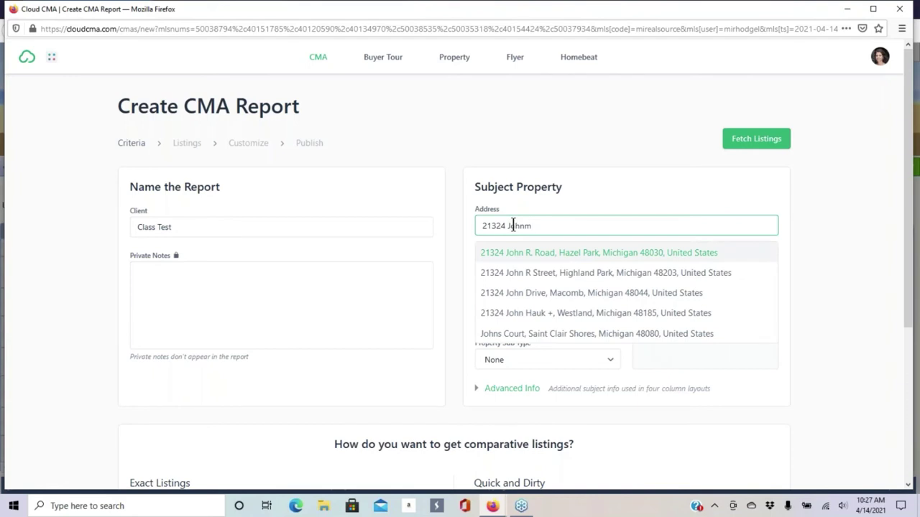
{"action": "left_click", "coordinate": [554, 300]}
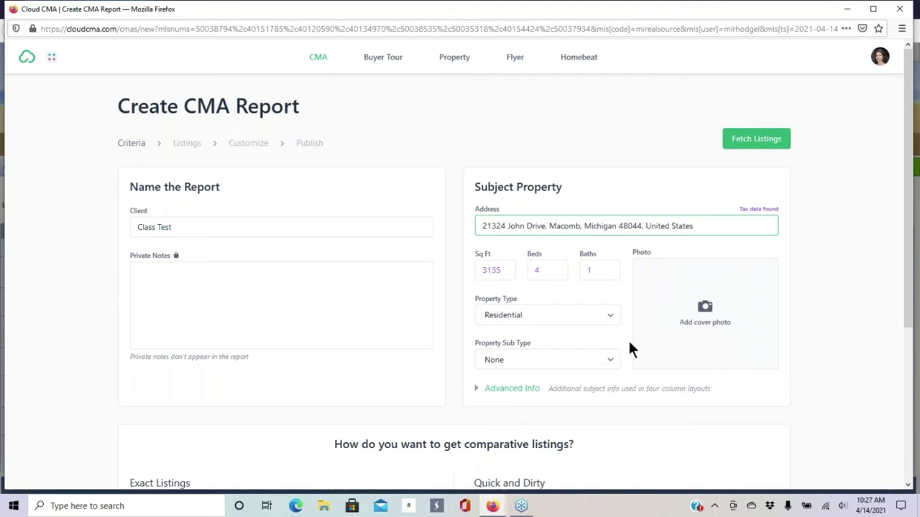
- Expand the subject's advanced property details and select the lot size field
{"action": "left_click", "coordinate": [478, 393]}
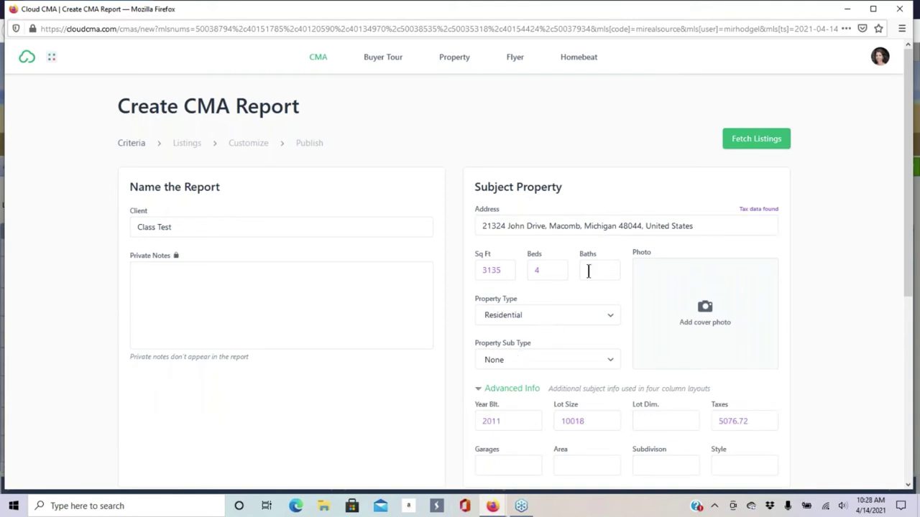
{"action": "scroll", "coordinate": [553, 329], "scroll_direction": "down", "scroll_amount": 1}
{"action": "scroll", "coordinate": [553, 328], "scroll_direction": "down", "scroll_amount": 2}
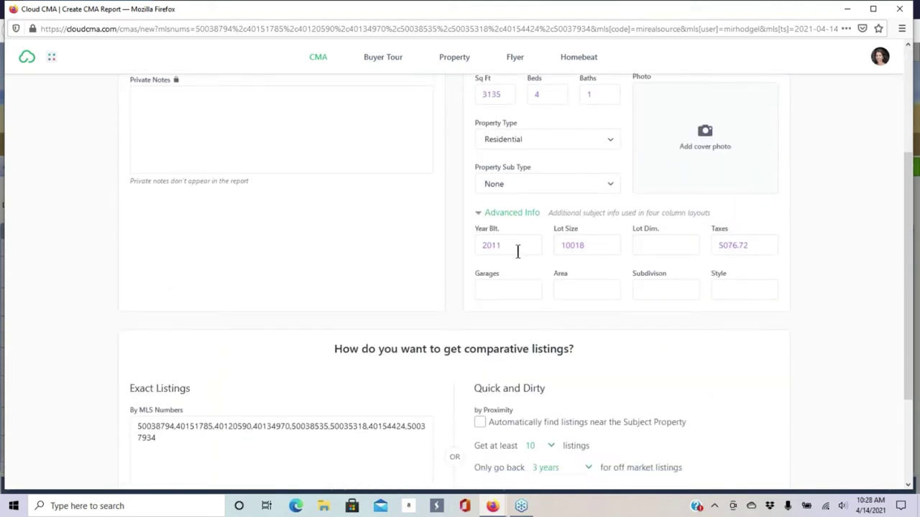
{"action": "left_click", "coordinate": [598, 247]}
{"action": "scroll", "coordinate": [513, 281], "scroll_direction": "up", "scroll_amount": 2}
- Enter a 3 Car garage, Macomb area and Colonial style, then set sub type to Residential Condo
{"action": "left_click", "coordinate": [495, 350]}
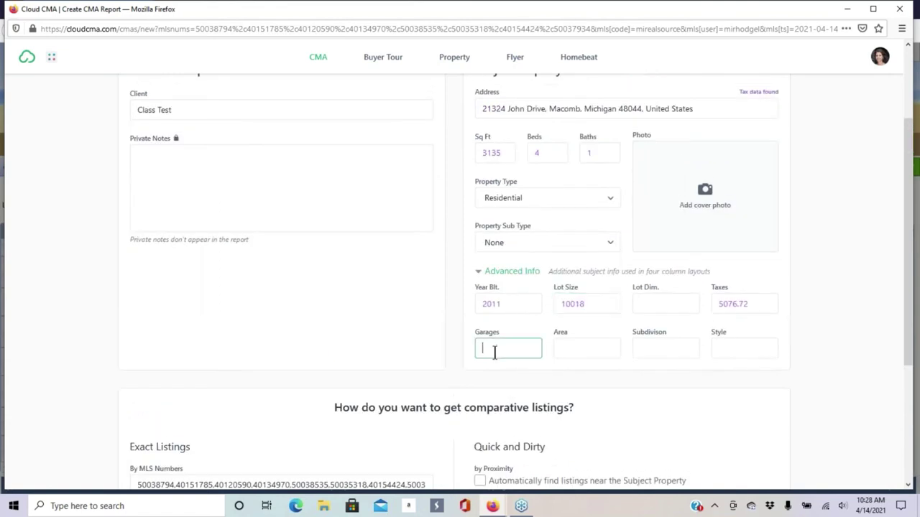
{"action": "type", "text": "3 Car"}
{"action": "left_click", "coordinate": [583, 351]}
{"action": "type", "text": "Macomb"}
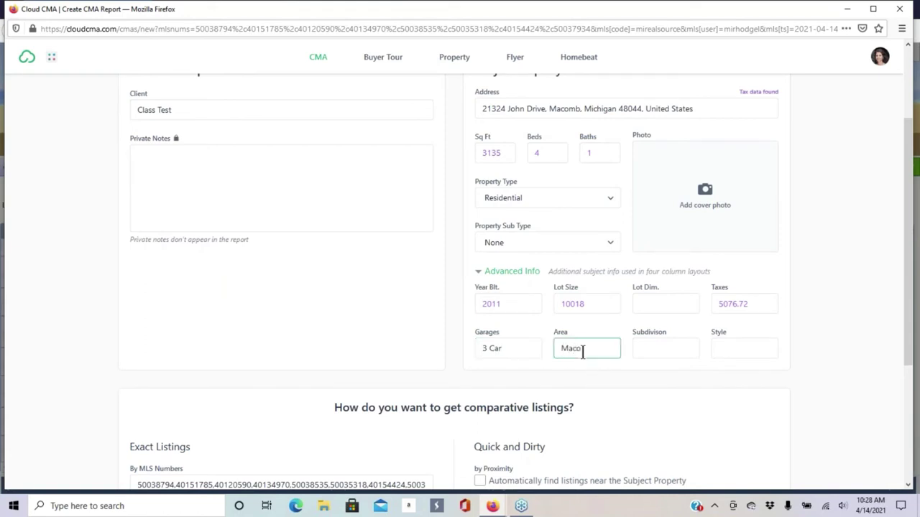
{"action": "left_click", "coordinate": [723, 355]}
{"action": "type", "text": "Cl"}
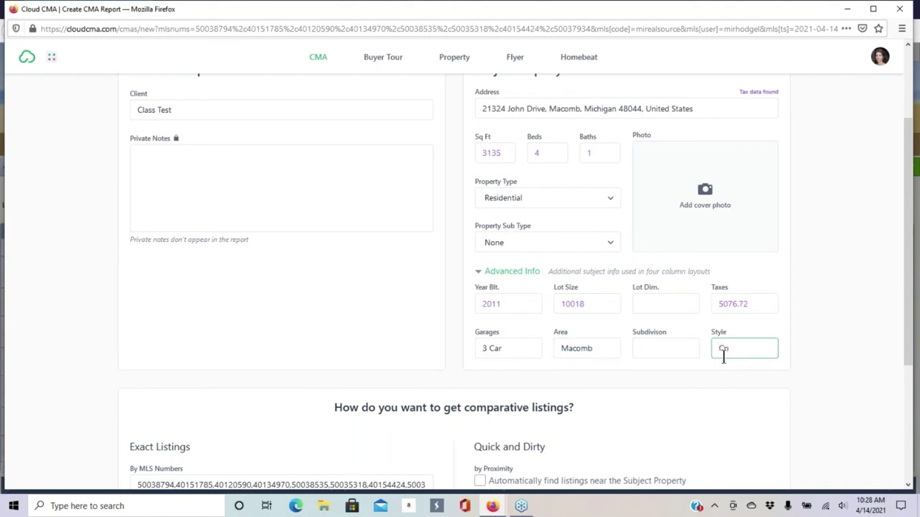
{"action": "key", "text": "BackSpace"}
{"action": "type", "text": "olonial"}
{"action": "left_click", "coordinate": [521, 245]}
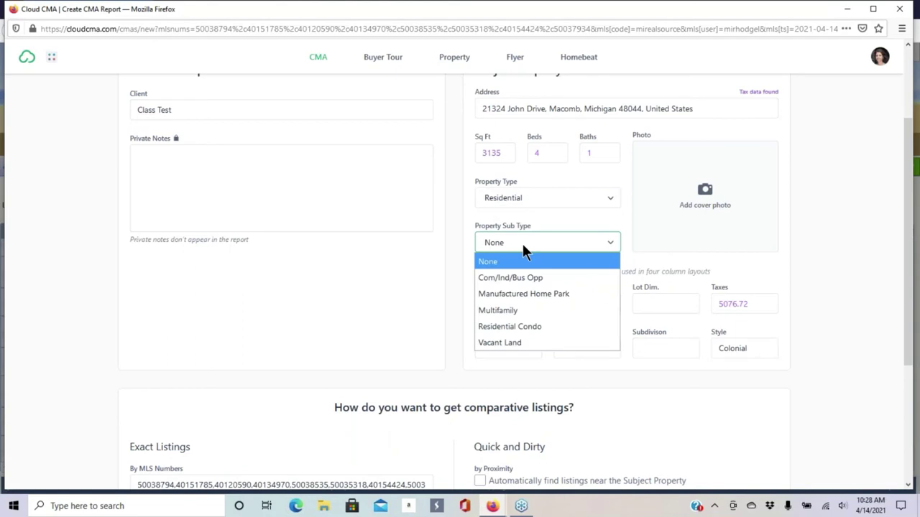
{"action": "left_click", "coordinate": [494, 325]}
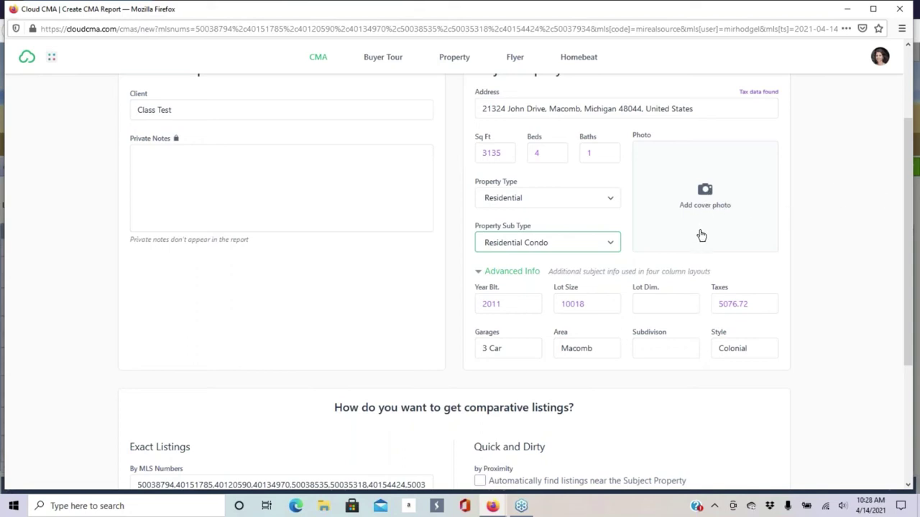
- Start adding a cover photo and browse to Downloads > client folder > Listing photos
{"action": "left_click", "coordinate": [706, 192]}
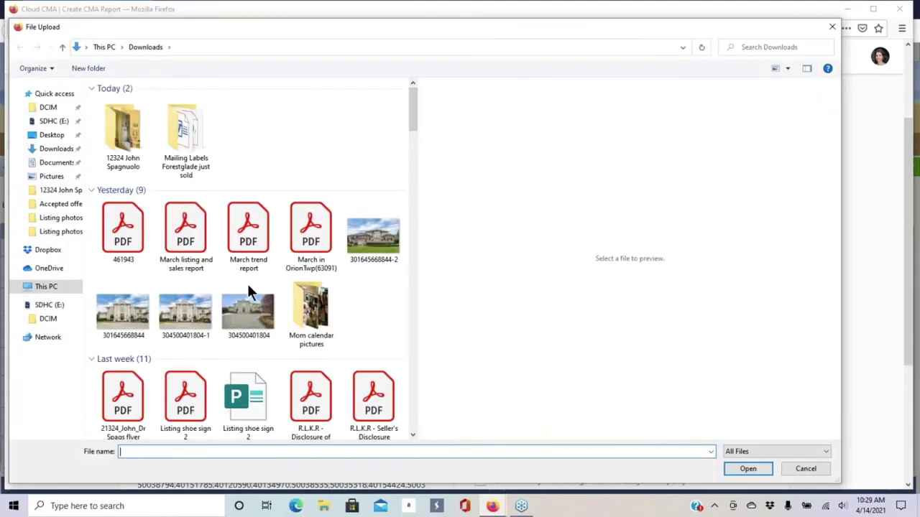
{"action": "left_click_drag", "start_coordinate": [369, 36], "coordinate": [623, 48]}
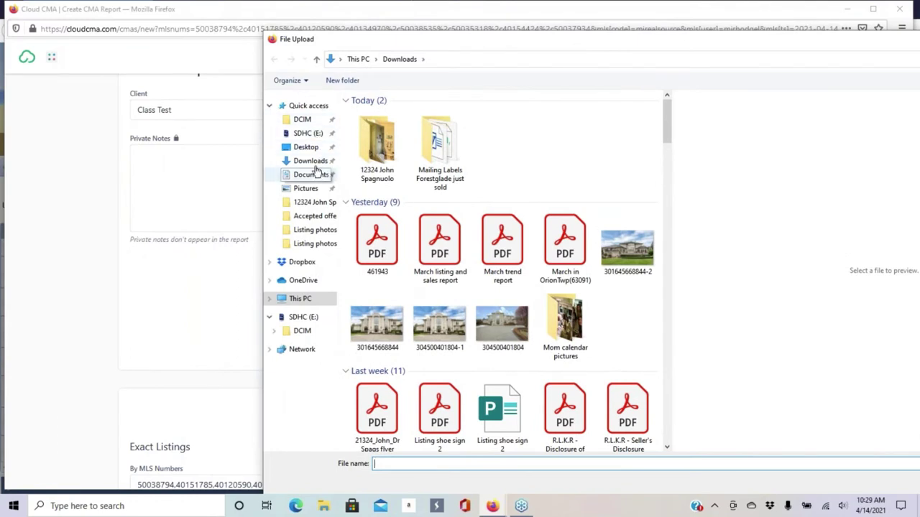
{"action": "left_click", "coordinate": [313, 164]}
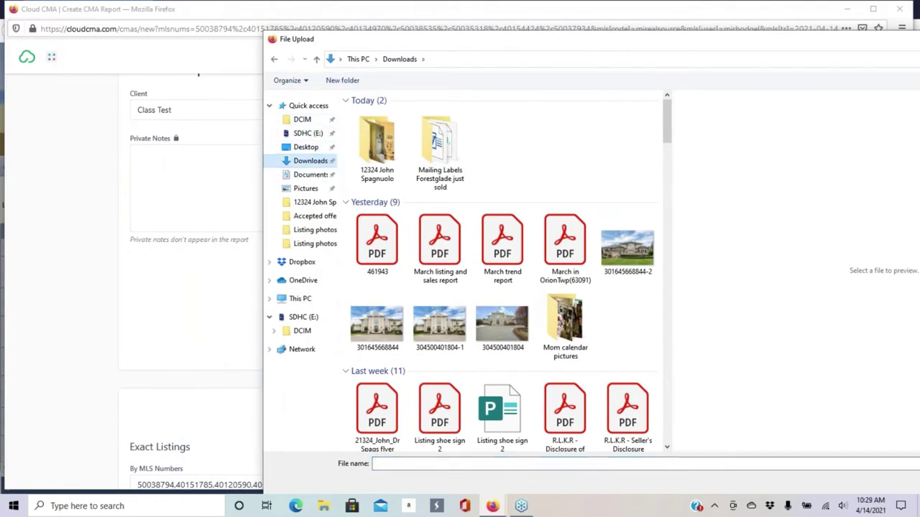
{"action": "double_click", "coordinate": [379, 141]}
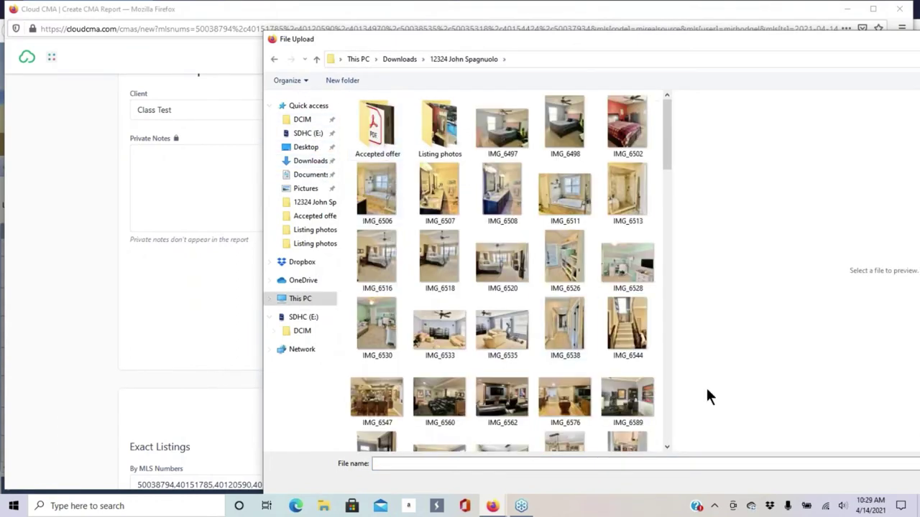
{"action": "left_click", "coordinate": [431, 133]}
{"action": "double_click", "coordinate": [431, 133]}
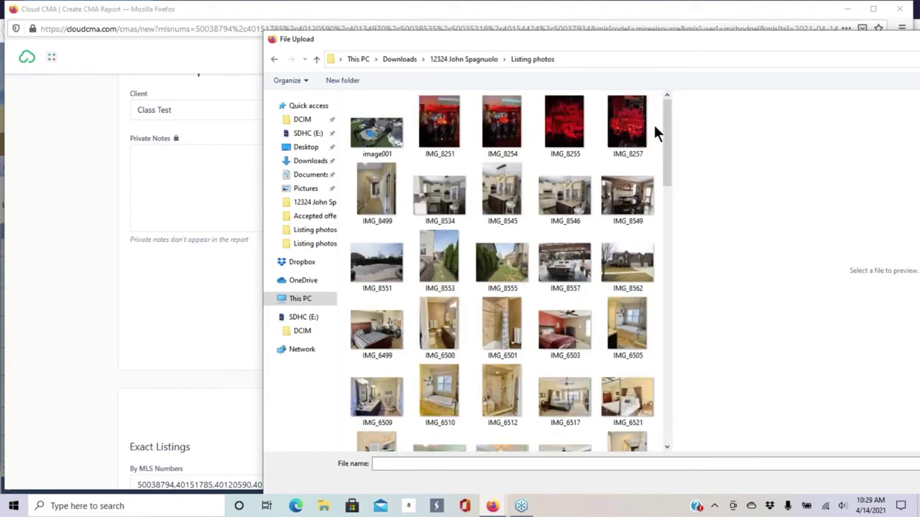
{"action": "left_click_drag", "start_coordinate": [664, 107], "coordinate": [651, 449]}
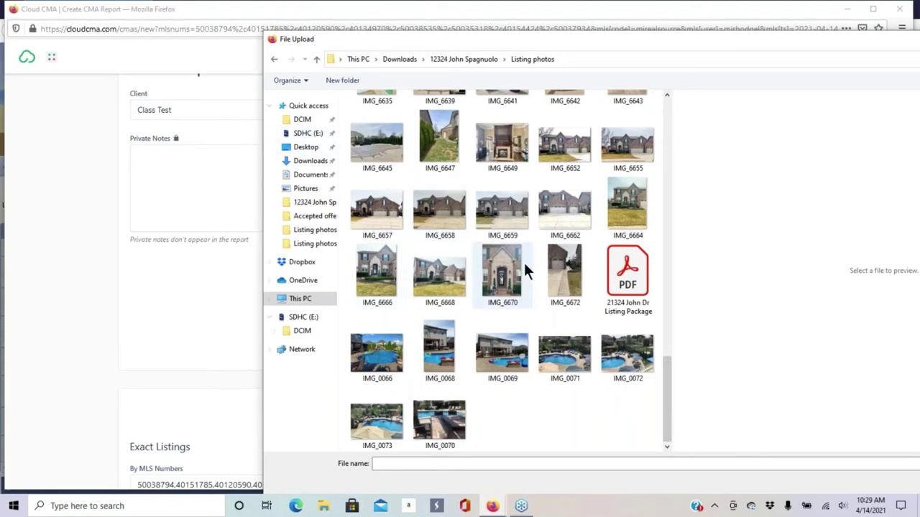
- Choose the front view photo IMG_6652, upload it, and crop it as the cover photo
{"action": "left_click", "coordinate": [365, 218]}
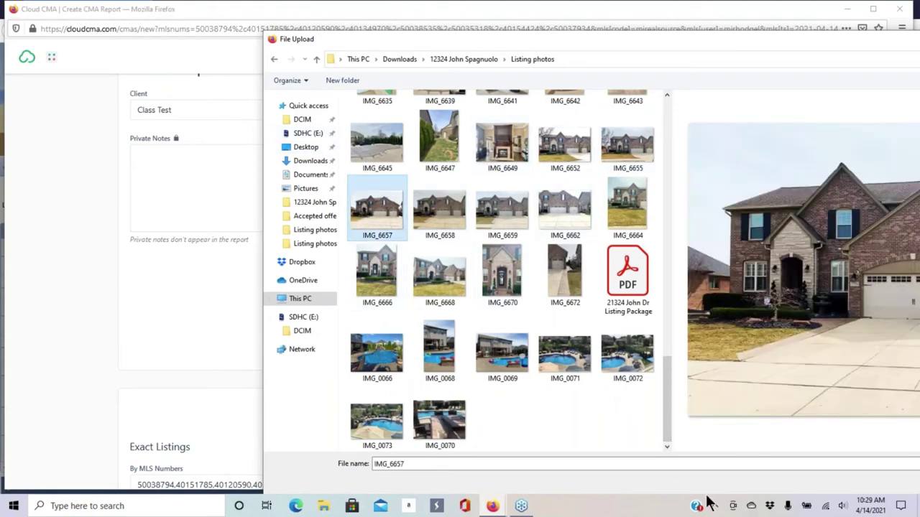
{"action": "left_click", "coordinate": [564, 143]}
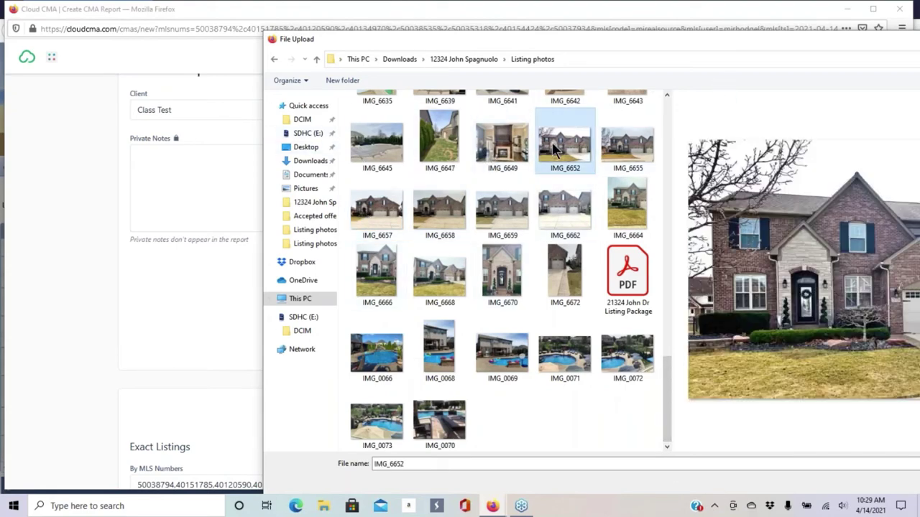
{"action": "left_click_drag", "start_coordinate": [727, 38], "coordinate": [447, 78]}
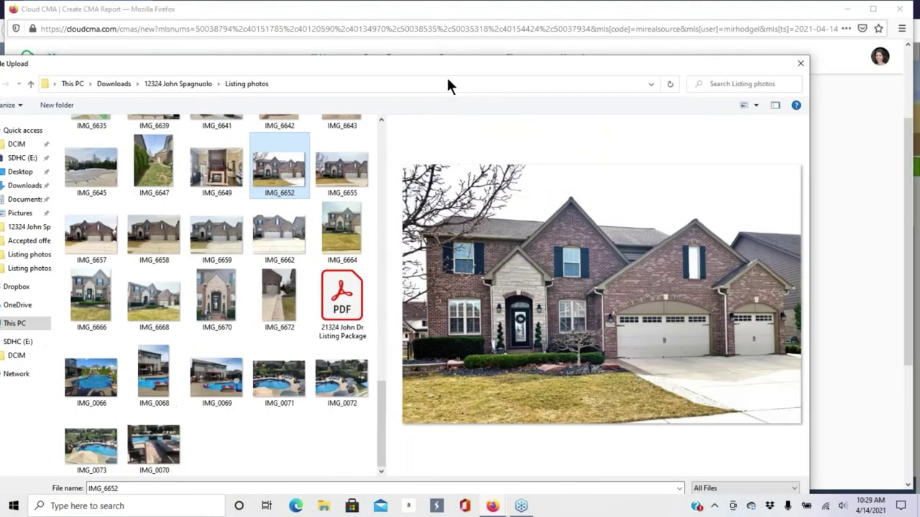
{"action": "left_click_drag", "start_coordinate": [609, 69], "coordinate": [615, 29]}
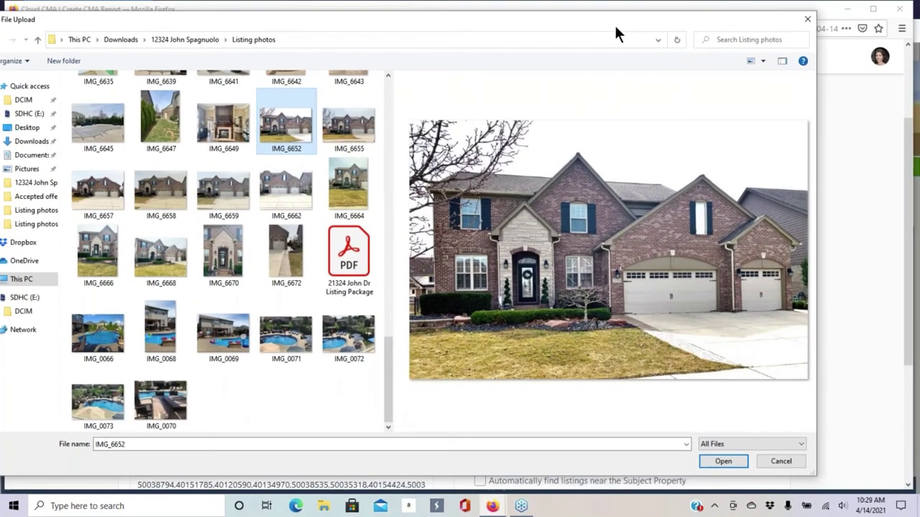
{"action": "left_click", "coordinate": [736, 460]}
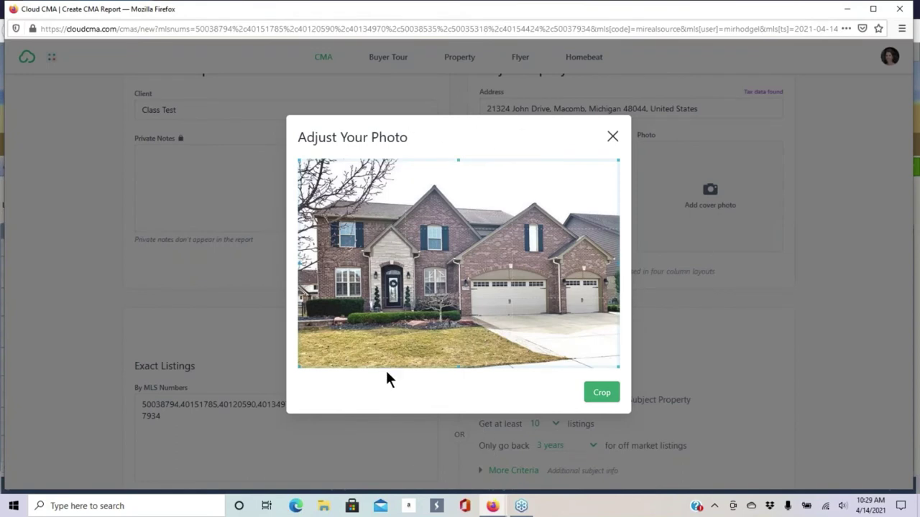
{"action": "left_click", "coordinate": [602, 395]}
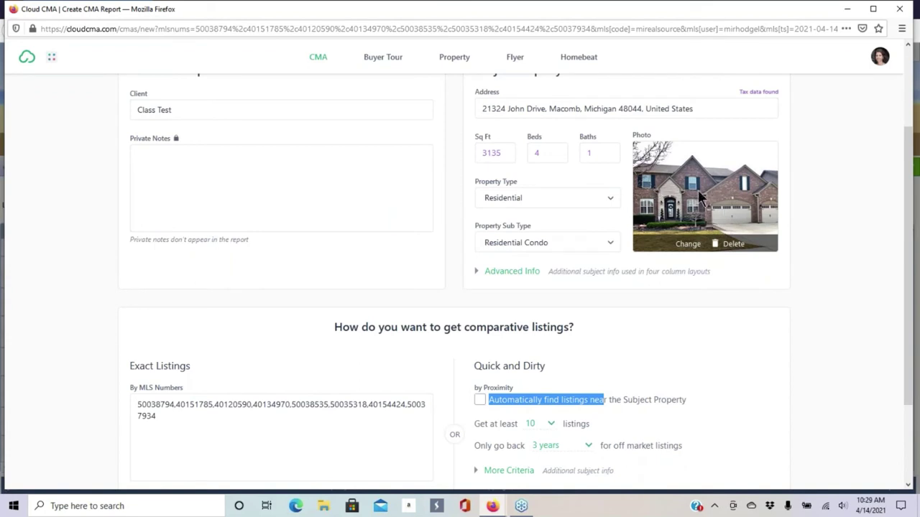
{"action": "left_click", "coordinate": [278, 197]}
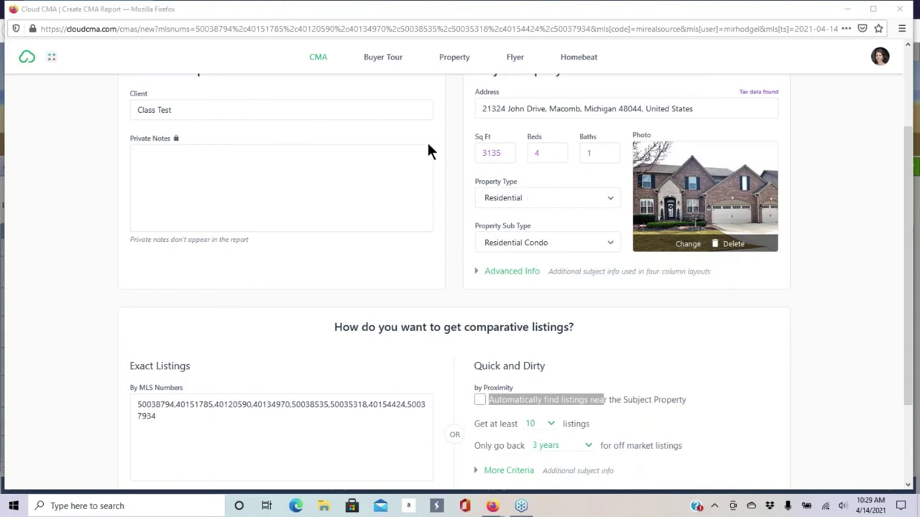
{"action": "scroll", "coordinate": [282, 182], "scroll_direction": "down", "scroll_amount": 3}
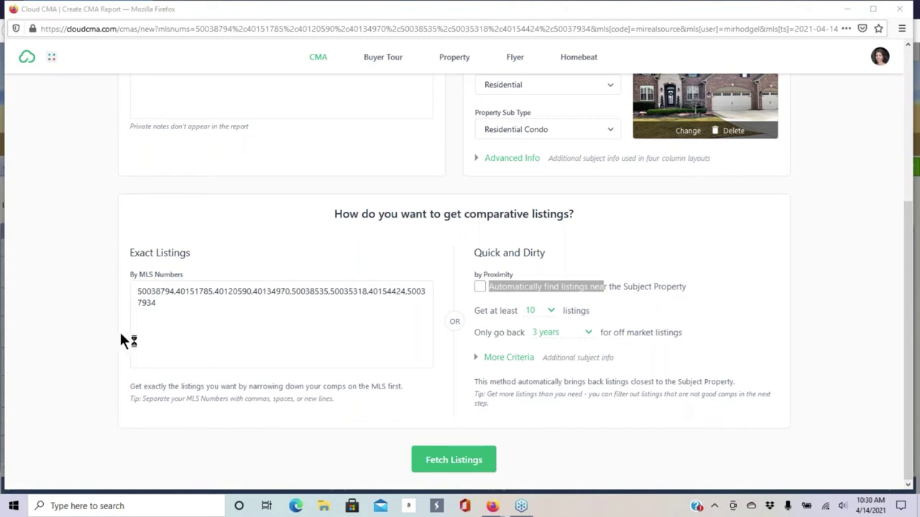
{"action": "left_click", "coordinate": [177, 338]}
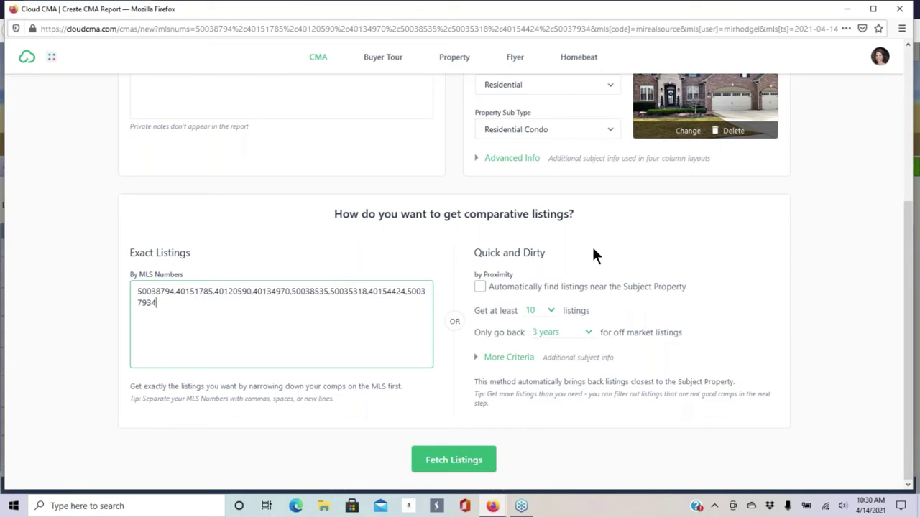
{"action": "type", "text": ","}
{"action": "key", "text": "BackSpace"}
{"action": "key", "text": "BackSpace"}
{"action": "left_click", "coordinate": [468, 462]}
{"action": "left_click", "coordinate": [744, 141]}
- Fetch comparables for the listed MLS numbers, then pan and zoom the map to review them
{"action": "left_click", "coordinate": [464, 460]}
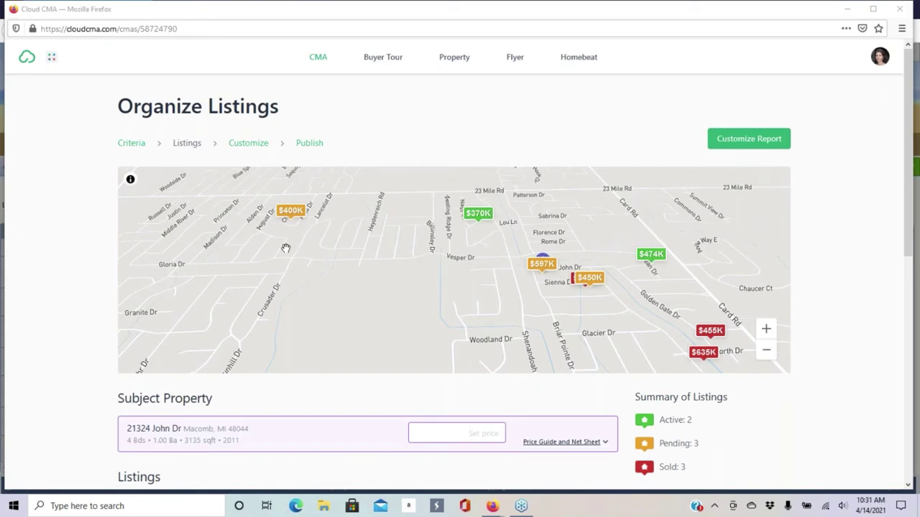
{"action": "left_click_drag", "start_coordinate": [455, 295], "coordinate": [410, 295]}
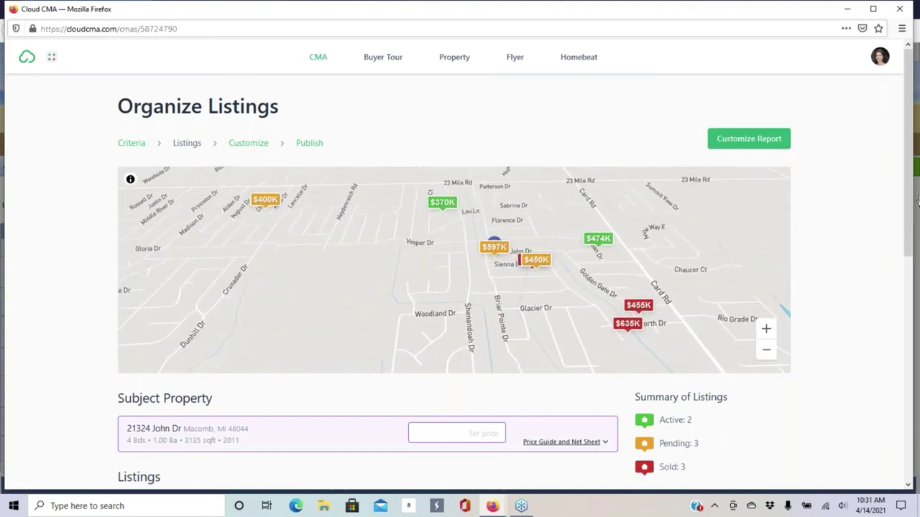
{"action": "scroll", "coordinate": [909, 176], "scroll_direction": "down", "scroll_amount": 1}
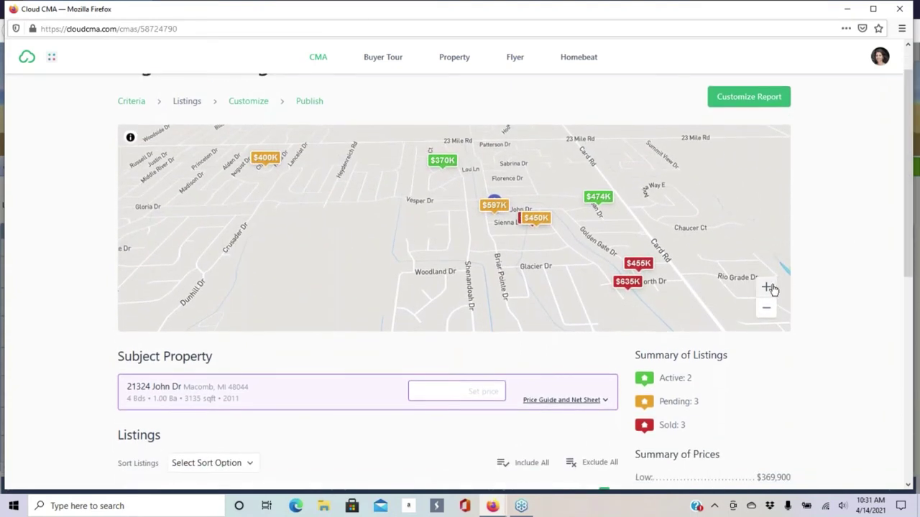
{"action": "left_click", "coordinate": [766, 309]}
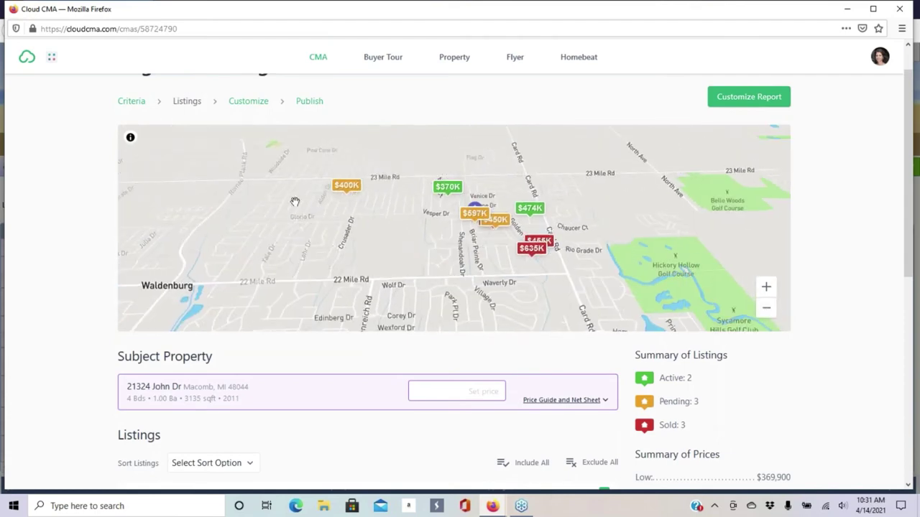
{"action": "left_click", "coordinate": [766, 289]}
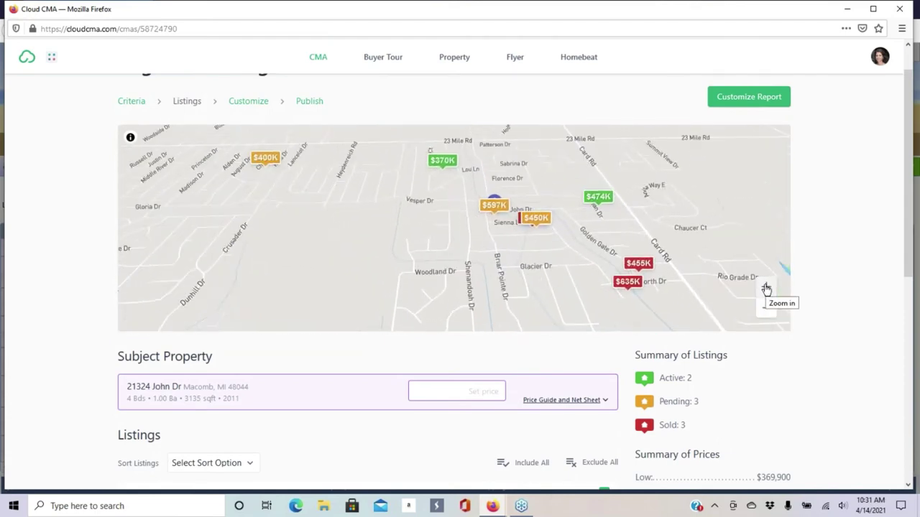
{"action": "left_click_drag", "start_coordinate": [507, 287], "coordinate": [464, 284]}
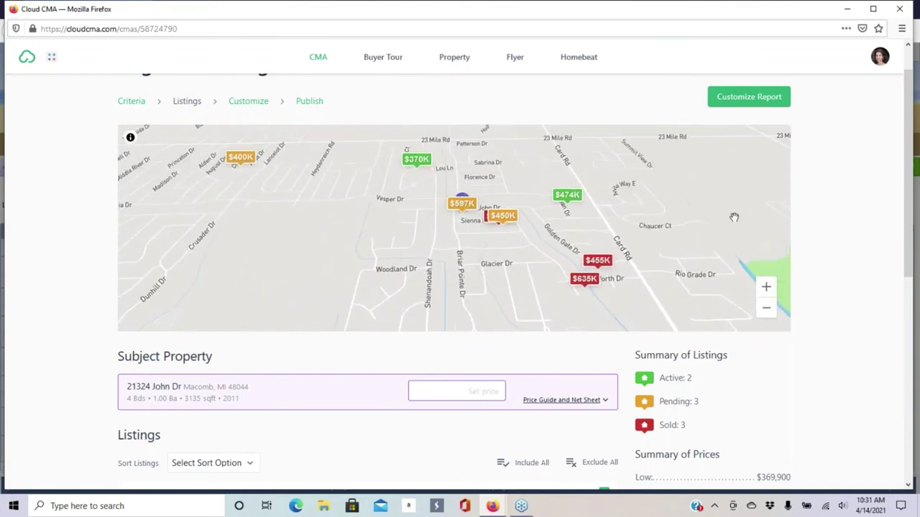
{"action": "left_click", "coordinate": [766, 287]}
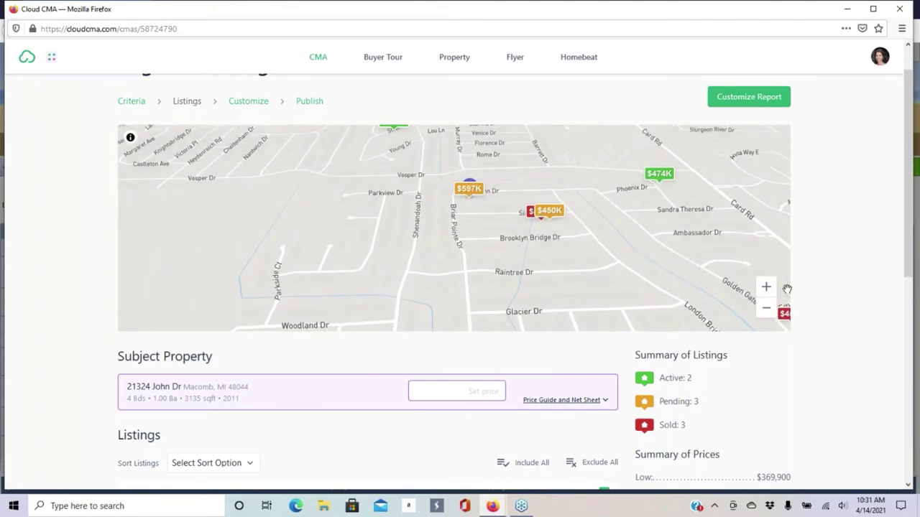
{"action": "left_click", "coordinate": [766, 308]}
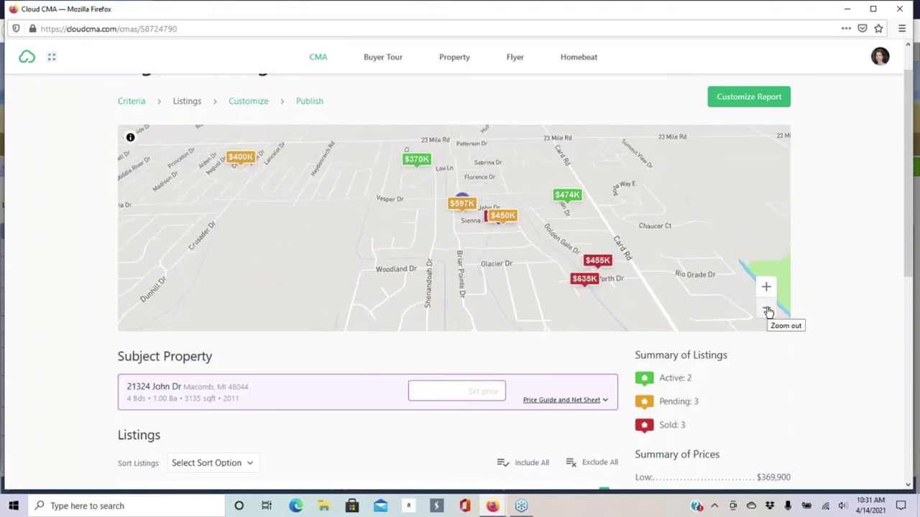
{"action": "mouse_move", "coordinate": [649, 179]}
{"action": "left_mouse_down"}
{"action": "mouse_move", "coordinate": [678, 176]}
{"action": "mouse_move", "coordinate": [661, 180]}
{"action": "left_mouse_up"}
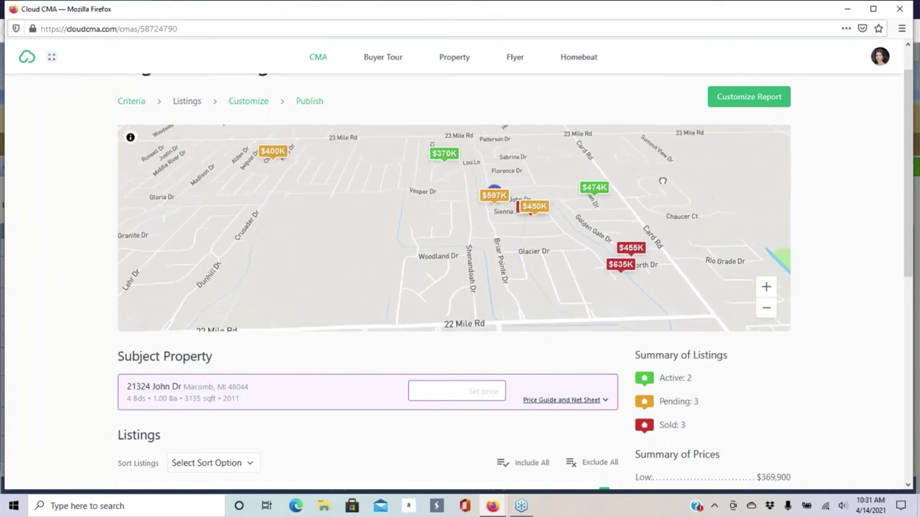
{"action": "left_click_drag", "start_coordinate": [910, 148], "coordinate": [908, 226]}
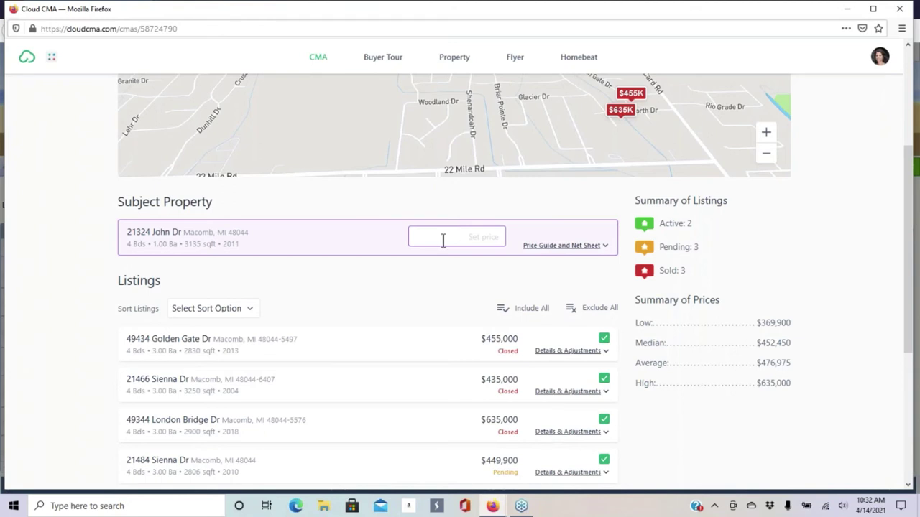
- Type 580000-600,000 into the subject's Set price field as the list price range
{"action": "left_click", "coordinate": [443, 237]}
{"action": "type", "text": "580000"}
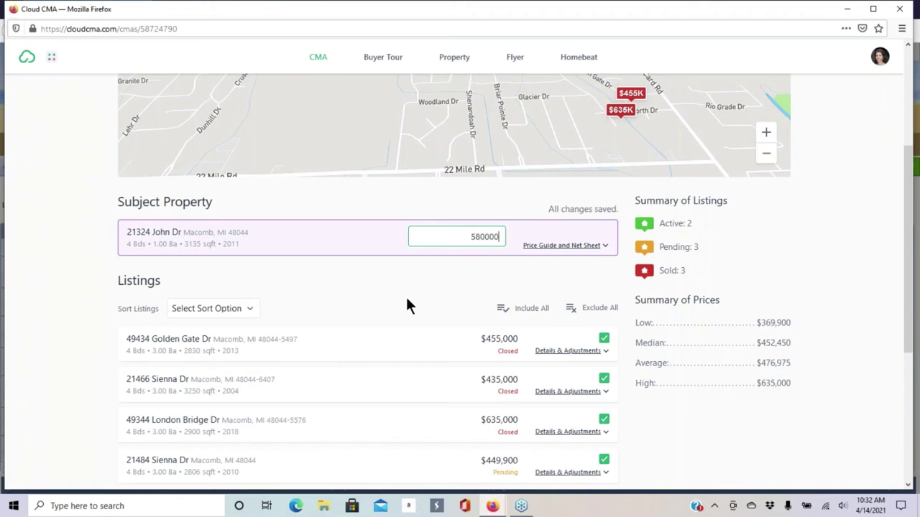
{"action": "type", "text": "-"}
{"action": "type", "text": "600000"}
{"action": "left_click", "coordinate": [486, 238]}
{"action": "type", "text": ","}
- In Price Guide and Net Sheet, save a 'Title policy' expense of $2,500
{"action": "left_click", "coordinate": [599, 246]}
{"action": "scroll", "coordinate": [422, 306], "scroll_direction": "down", "scroll_amount": 1}
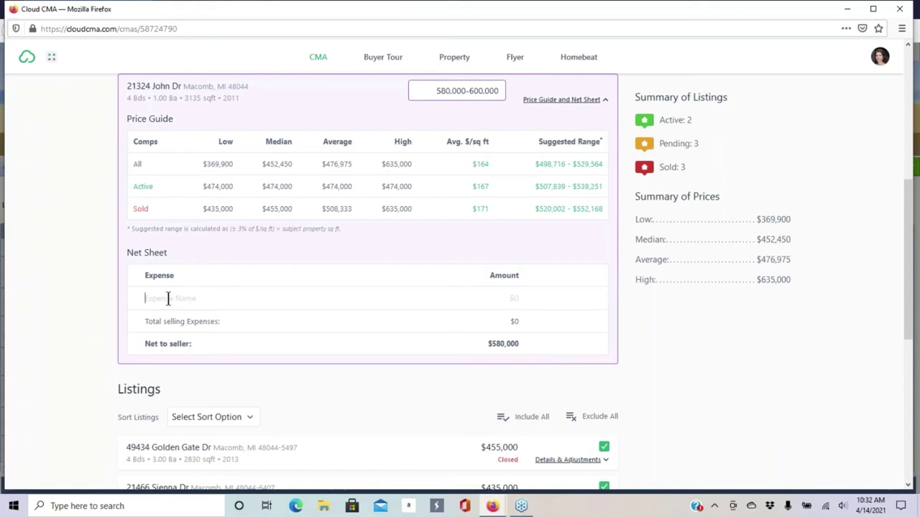
{"action": "type", "text": "Title policy"}
{"action": "left_click", "coordinate": [516, 297]}
{"action": "type", "text": "25"}
{"action": "left_click", "coordinate": [583, 299]}
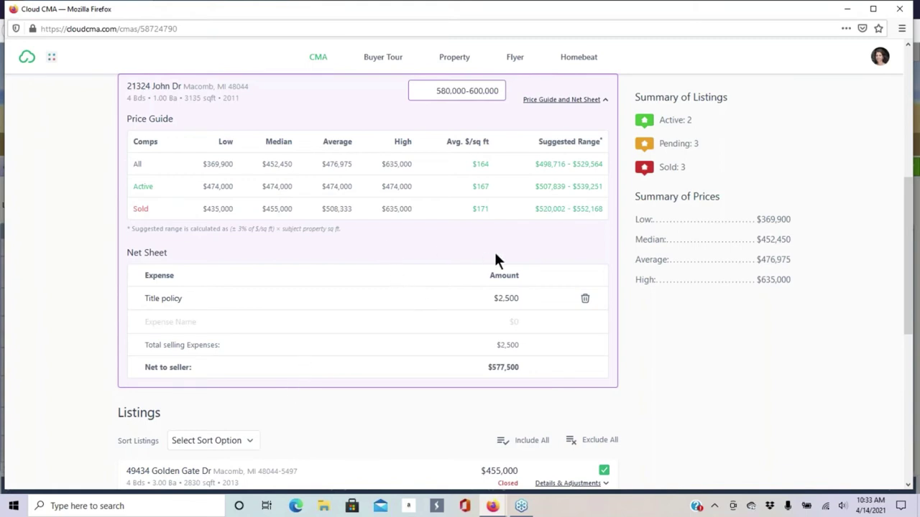
- Set Sort Listings to Manually
{"action": "scroll", "coordinate": [398, 242], "scroll_direction": "up", "scroll_amount": 2}
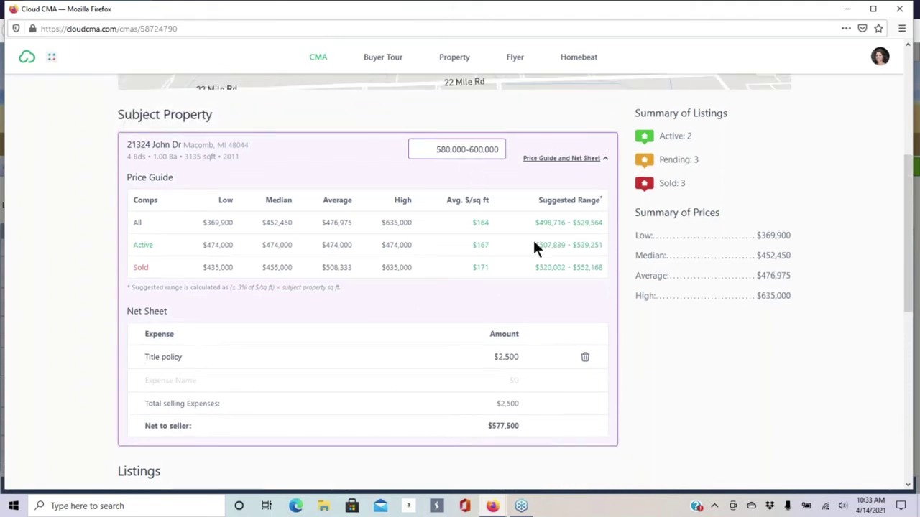
{"action": "scroll", "coordinate": [432, 273], "scroll_direction": "down", "scroll_amount": 3}
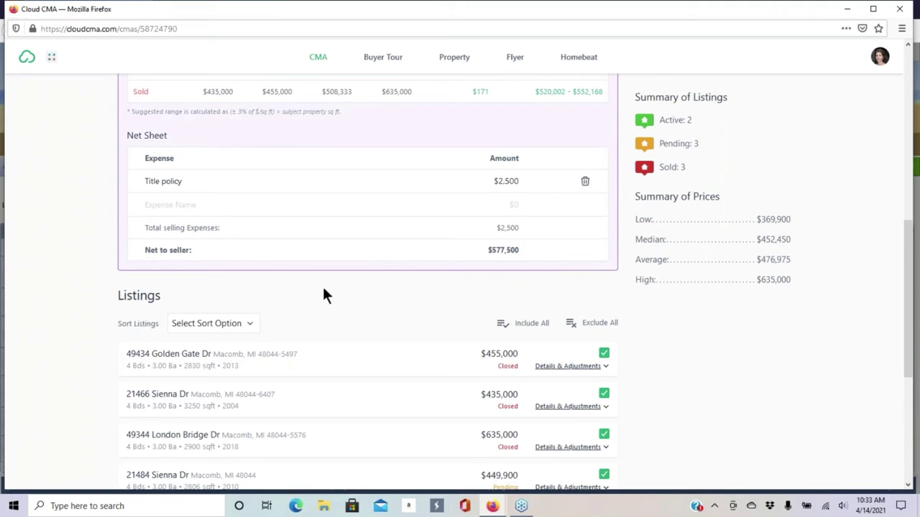
{"action": "scroll", "coordinate": [319, 283], "scroll_direction": "down", "scroll_amount": 3}
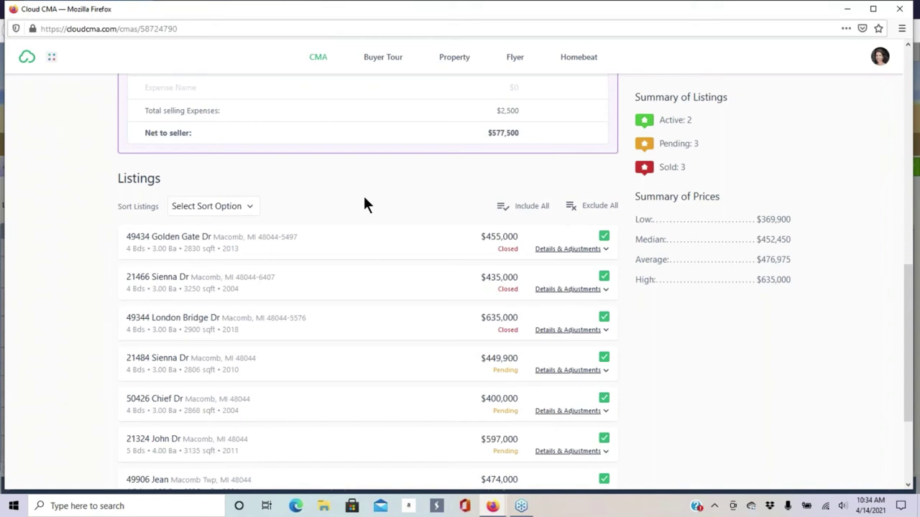
{"action": "left_click", "coordinate": [225, 208]}
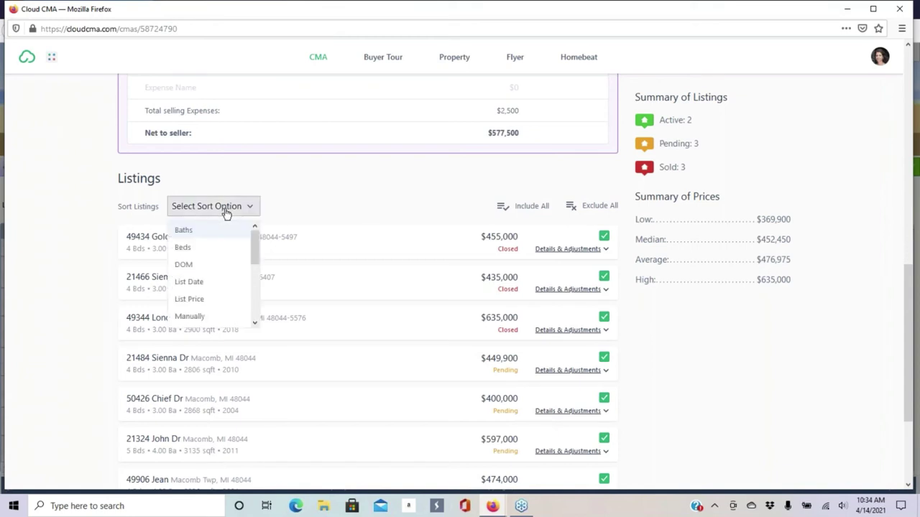
{"action": "left_click", "coordinate": [193, 317]}
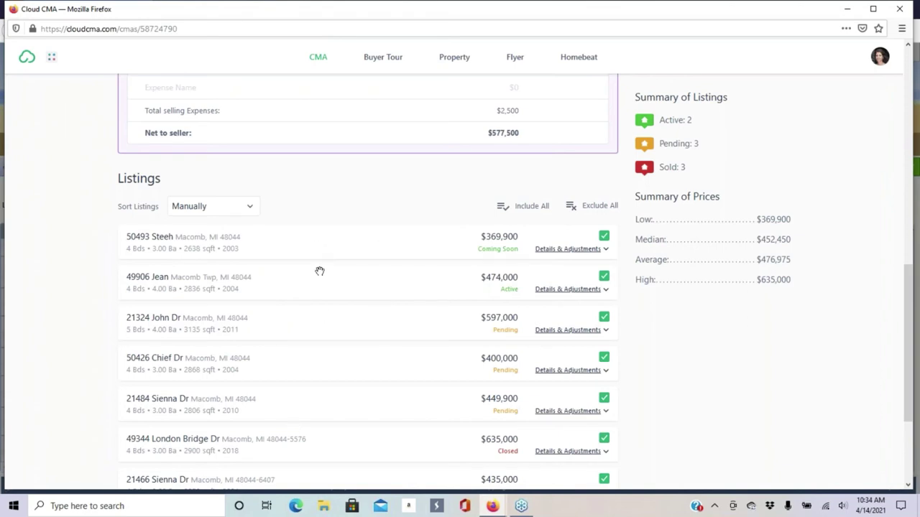
{"action": "scroll", "coordinate": [295, 267], "scroll_direction": "down", "scroll_amount": 4}
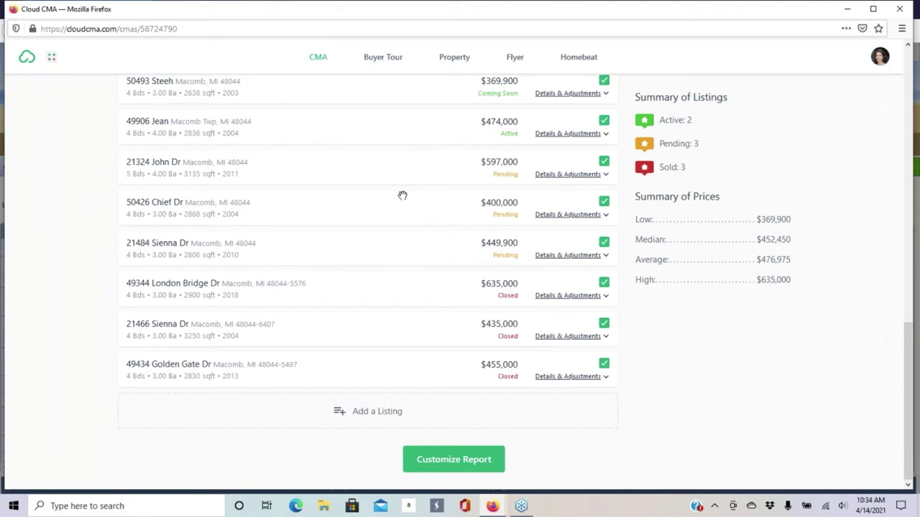
{"action": "left_click_drag", "start_coordinate": [388, 199], "coordinate": [381, 156]}
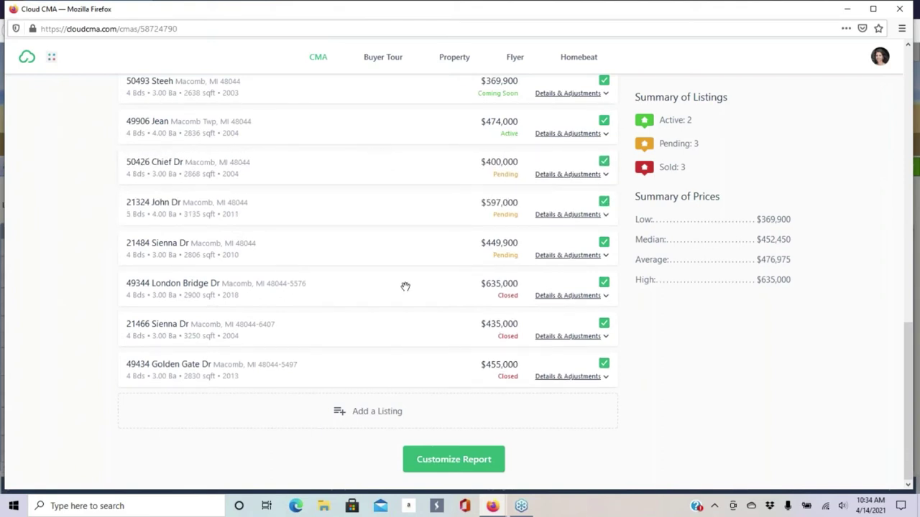
{"action": "left_click_drag", "start_coordinate": [394, 247], "coordinate": [396, 201]}
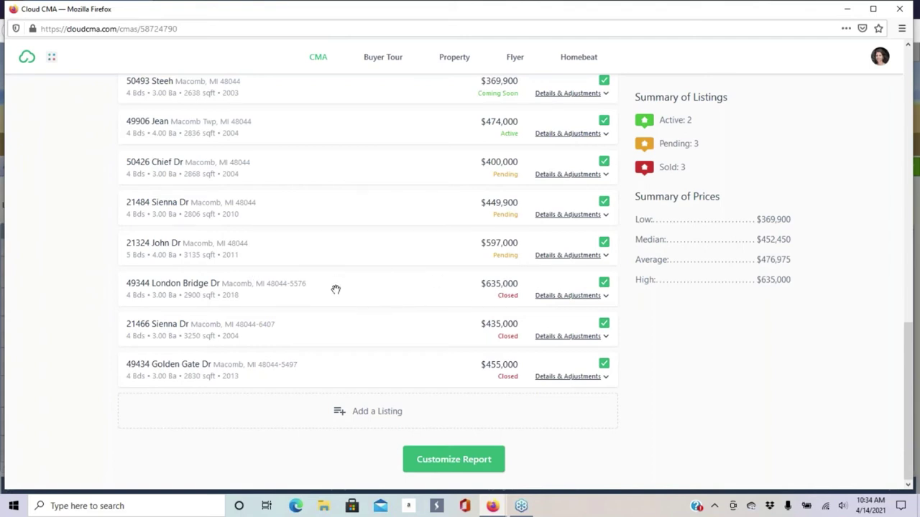
{"action": "left_click_drag", "start_coordinate": [335, 289], "coordinate": [343, 357]}
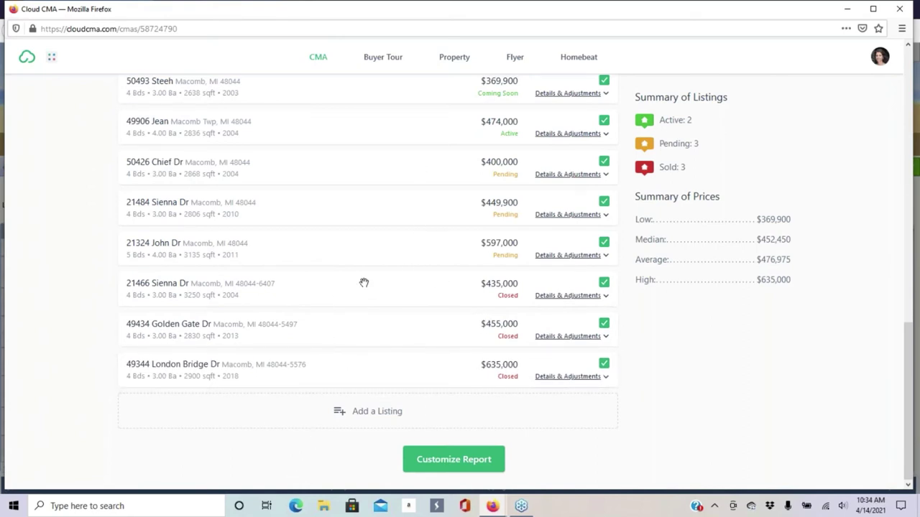
{"action": "scroll", "coordinate": [349, 274], "scroll_direction": "up", "scroll_amount": 2}
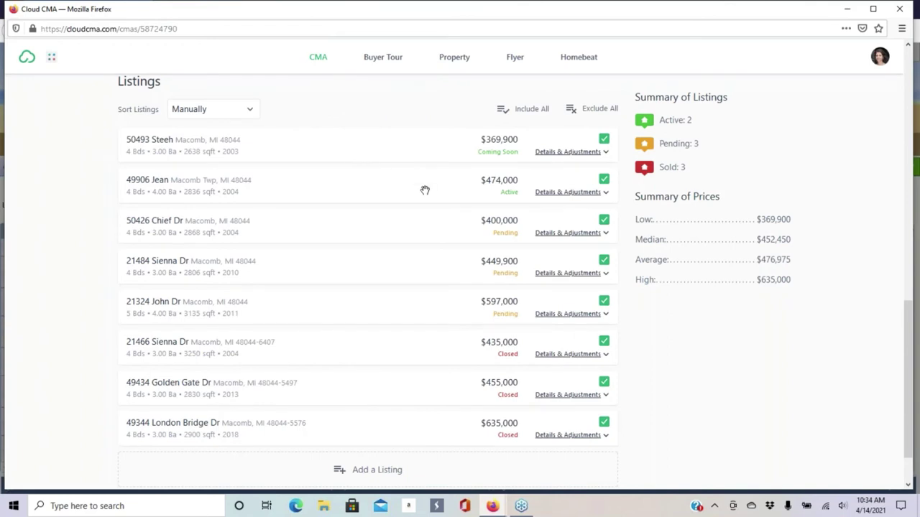
{"action": "left_click", "coordinate": [585, 153]}
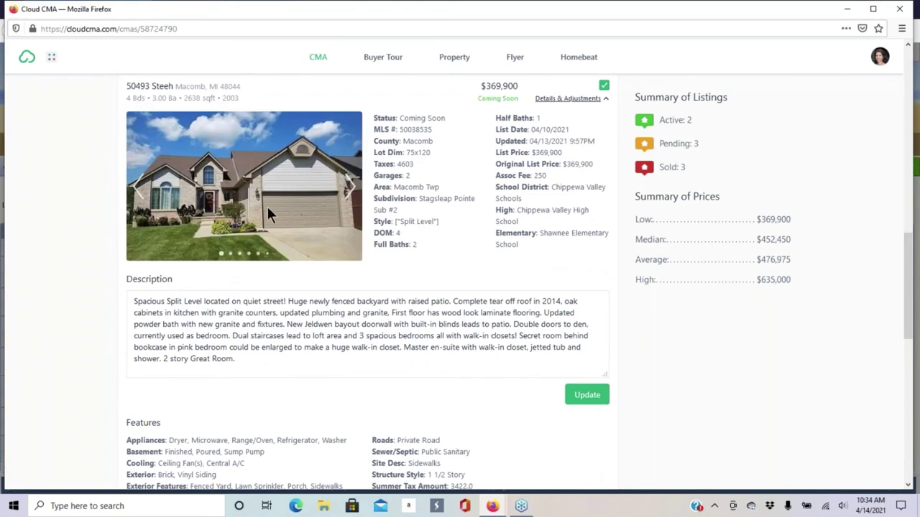
{"action": "left_click", "coordinate": [348, 191]}
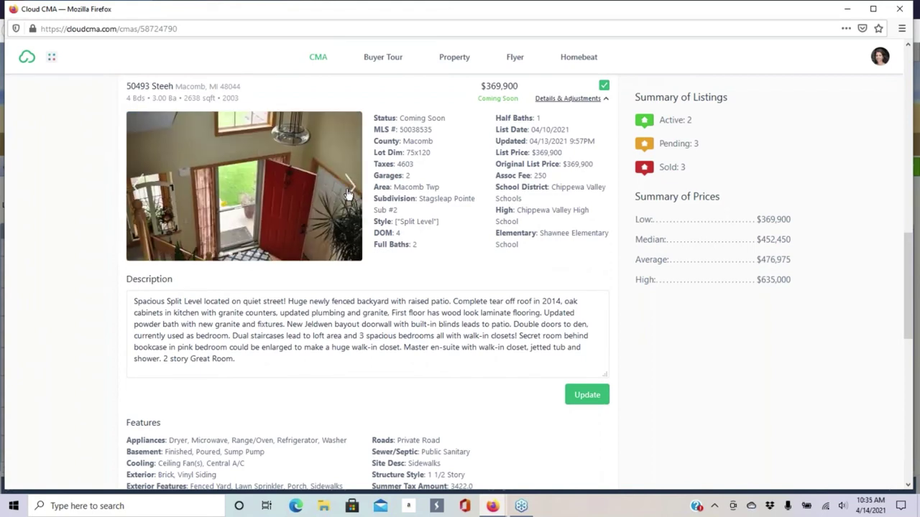
{"action": "left_click", "coordinate": [348, 191]}
{"action": "left_click", "coordinate": [349, 191]}
{"action": "left_click", "coordinate": [349, 193]}
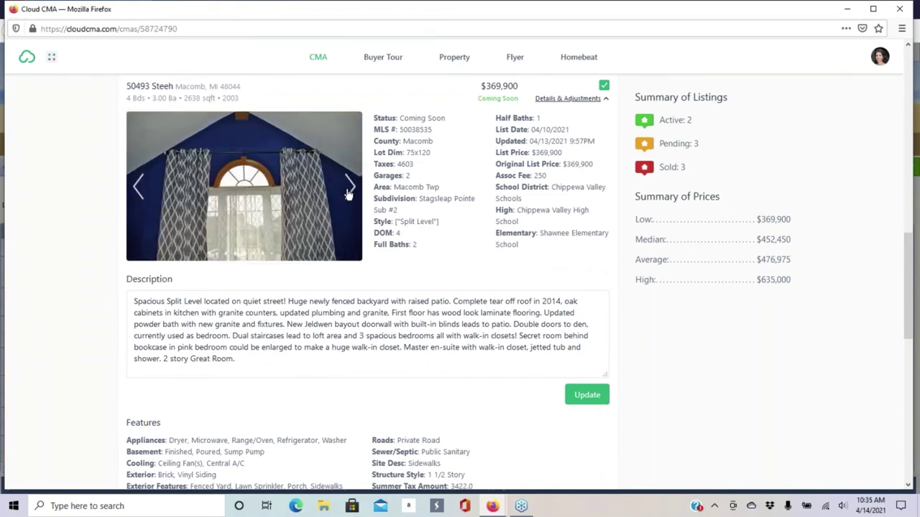
{"action": "left_click", "coordinate": [348, 191]}
{"action": "left_click", "coordinate": [349, 190]}
{"action": "left_click", "coordinate": [349, 189]}
{"action": "left_click", "coordinate": [349, 187]}
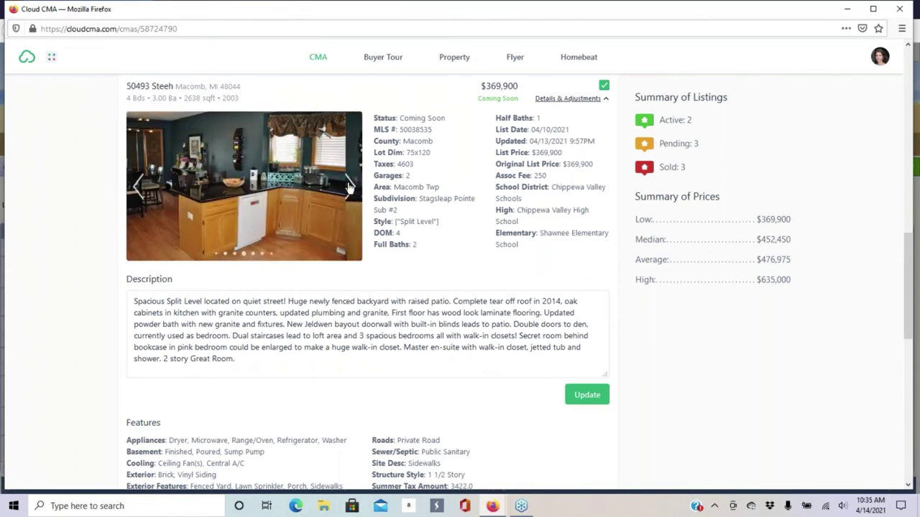
{"action": "left_click", "coordinate": [349, 186]}
{"action": "left_click", "coordinate": [350, 186]}
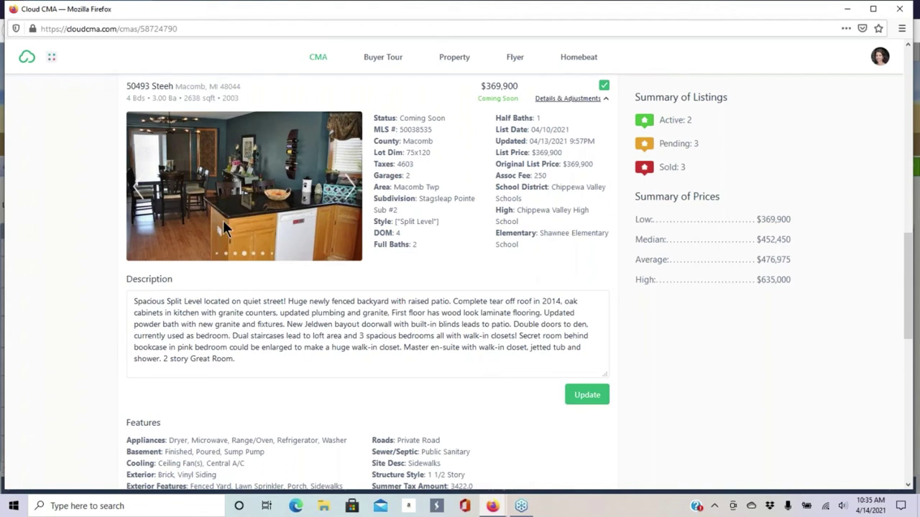
{"action": "left_click", "coordinate": [604, 87]}
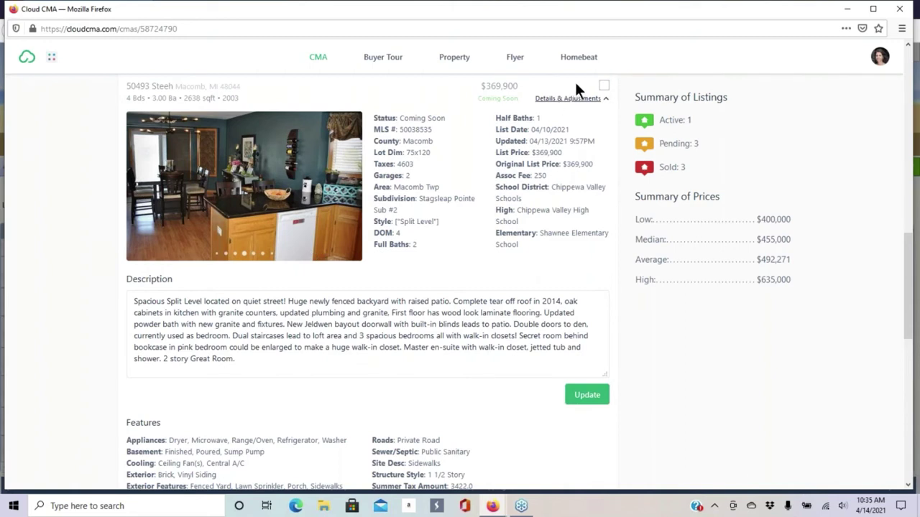
{"action": "left_click", "coordinate": [605, 88]}
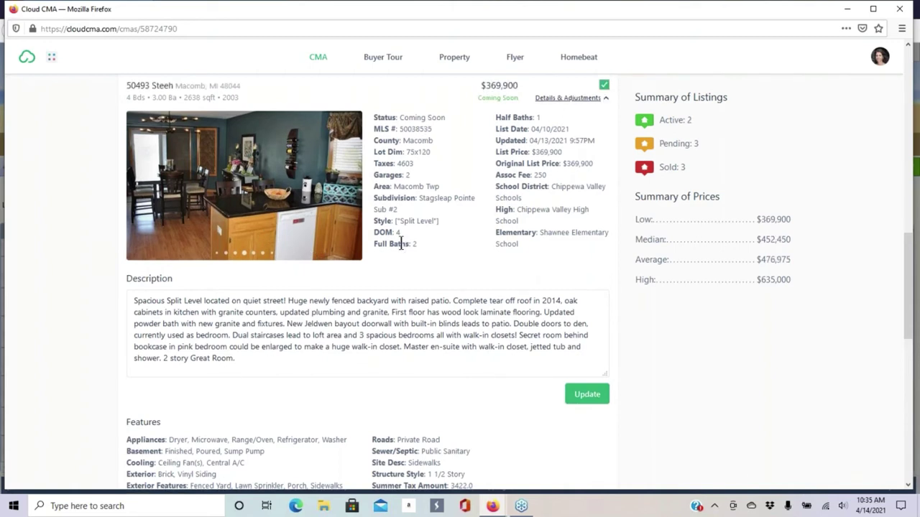
{"action": "scroll", "coordinate": [273, 291], "scroll_direction": "down", "scroll_amount": 2}
{"action": "scroll", "coordinate": [448, 273], "scroll_direction": "down", "scroll_amount": 3}
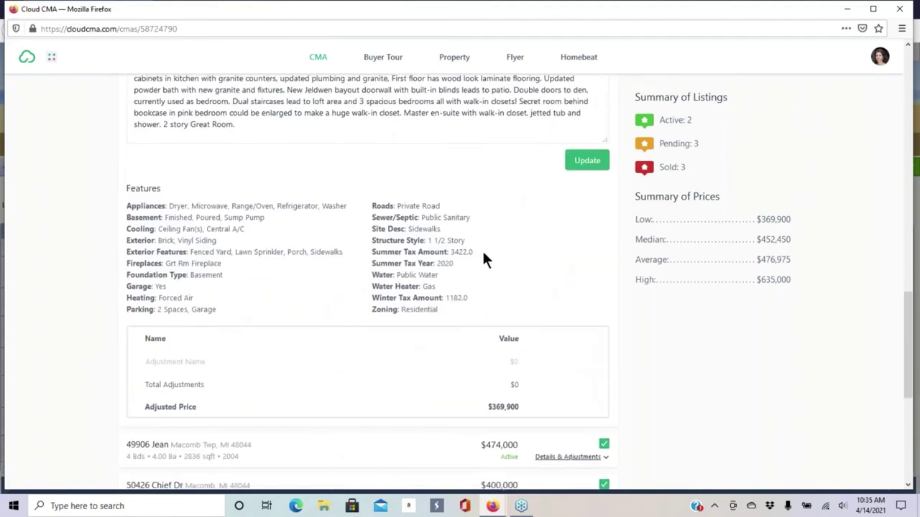
{"action": "scroll", "coordinate": [483, 257], "scroll_direction": "down", "scroll_amount": 2}
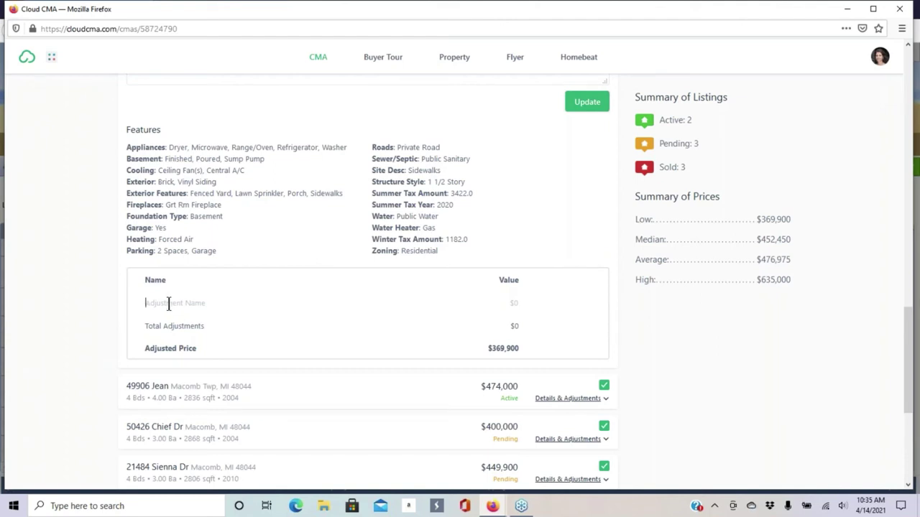
{"action": "type", "text": "Finished Basement"}
{"action": "left_click", "coordinate": [514, 303]}
{"action": "type", "text": "10,000"}
{"action": "left_click", "coordinate": [583, 308]}
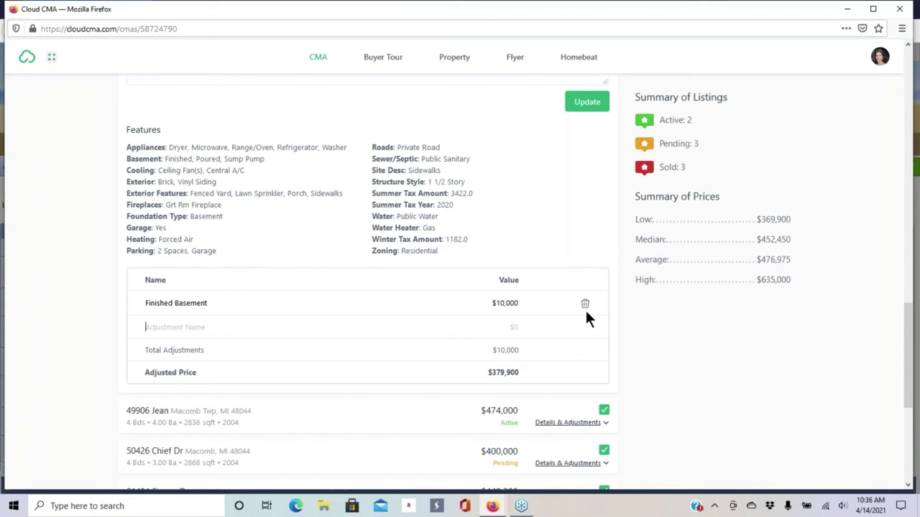
{"action": "left_click", "coordinate": [586, 306]}
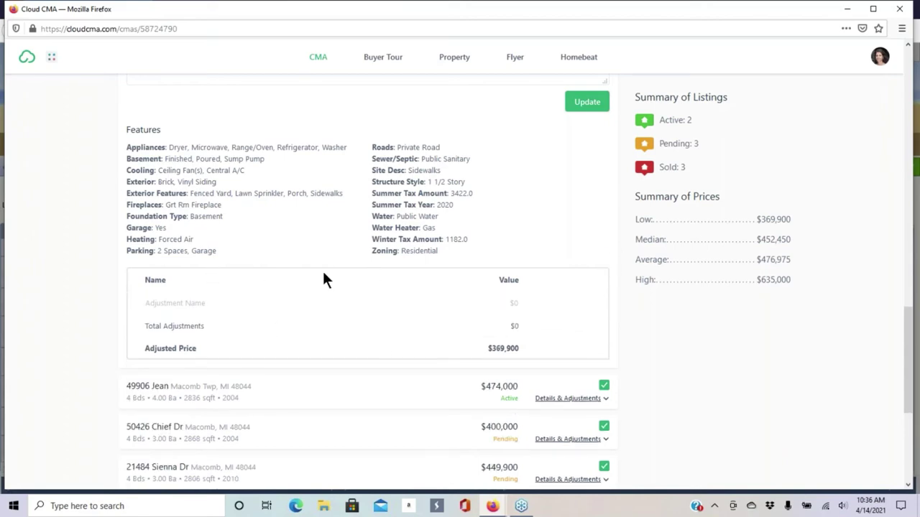
{"action": "scroll", "coordinate": [324, 279], "scroll_direction": "up", "scroll_amount": 3}
{"action": "scroll", "coordinate": [592, 232], "scroll_direction": "up", "scroll_amount": 3}
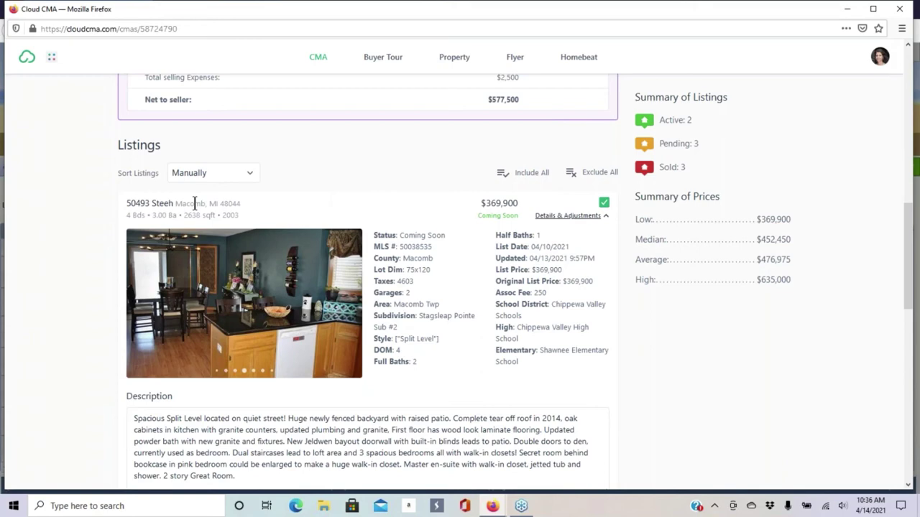
- Start adding a new off-MLS comparable listing
{"action": "scroll", "coordinate": [287, 208], "scroll_direction": "down", "scroll_amount": 4}
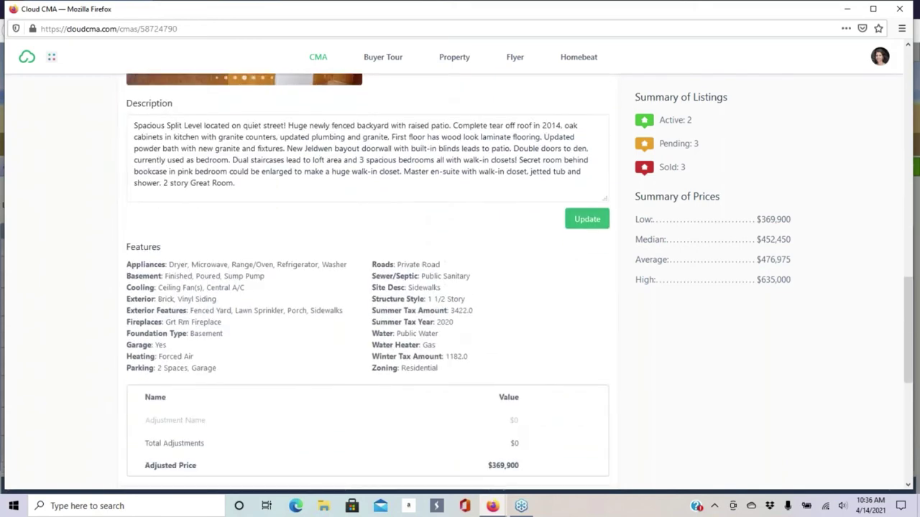
{"action": "scroll", "coordinate": [290, 209], "scroll_direction": "down", "scroll_amount": 4}
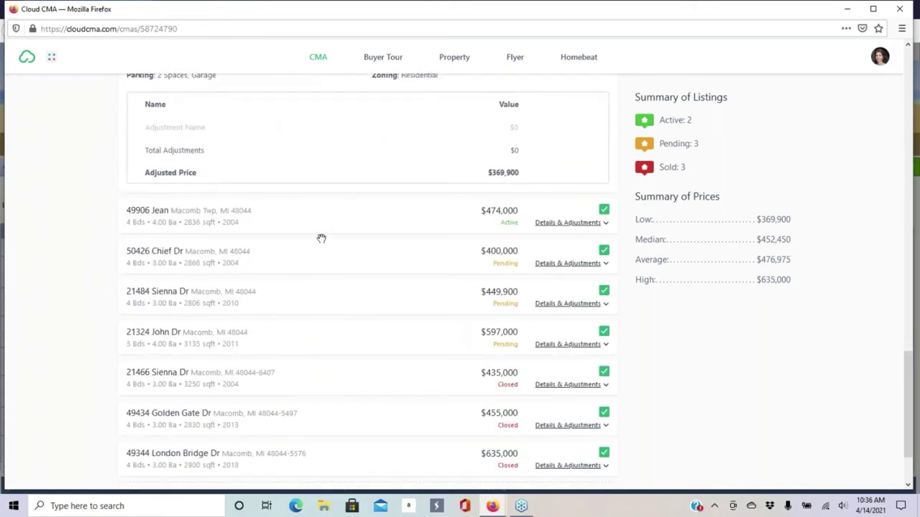
{"action": "scroll", "coordinate": [316, 237], "scroll_direction": "down", "scroll_amount": 1}
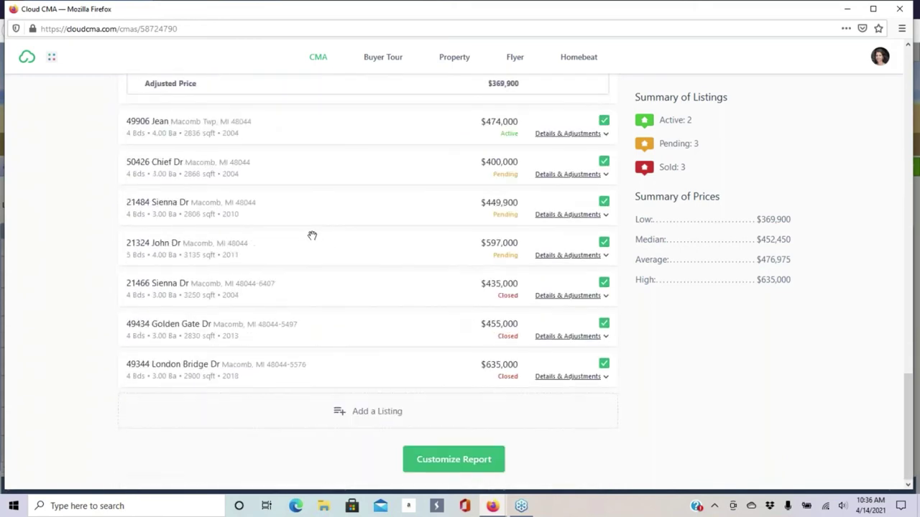
{"action": "left_click", "coordinate": [364, 415]}
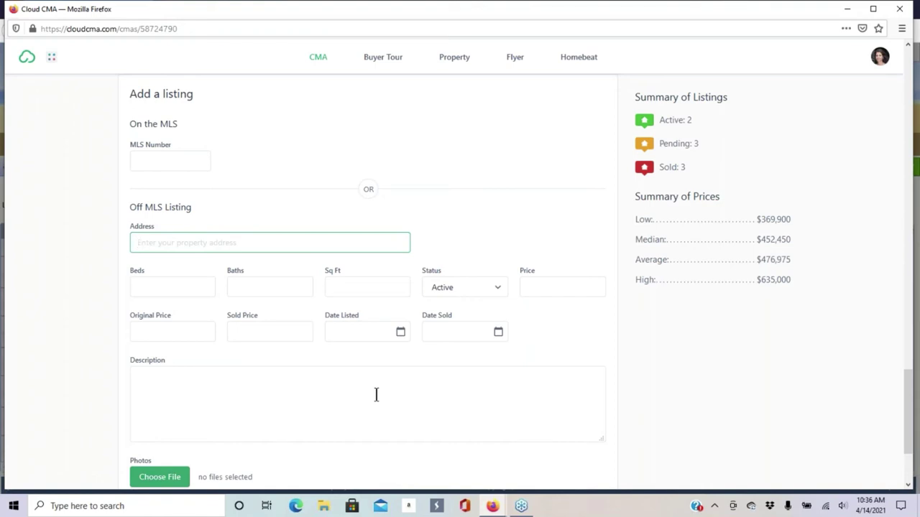
- Cancel the Off MLS Listing form and review the eight comparables again
{"action": "scroll", "coordinate": [369, 382], "scroll_direction": "down", "scroll_amount": 3}
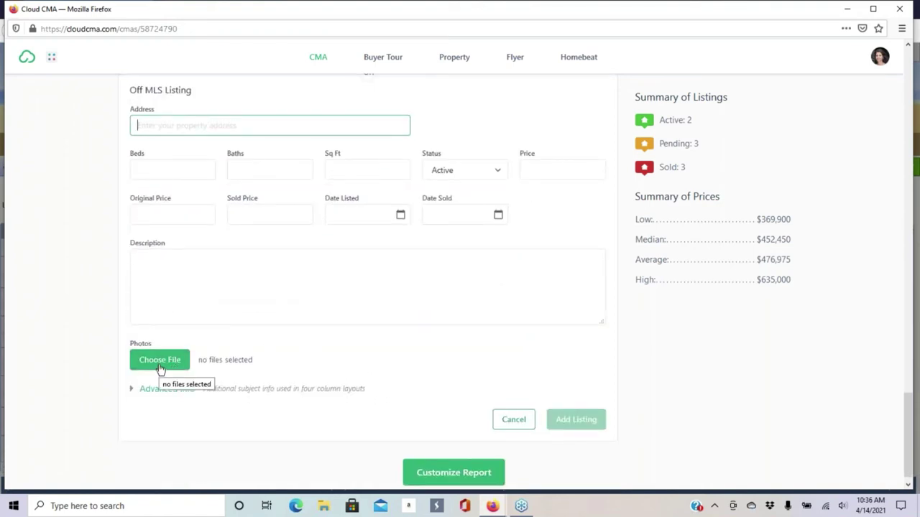
{"action": "scroll", "coordinate": [284, 323], "scroll_direction": "up", "scroll_amount": 4}
{"action": "scroll", "coordinate": [291, 316], "scroll_direction": "up", "scroll_amount": 3}
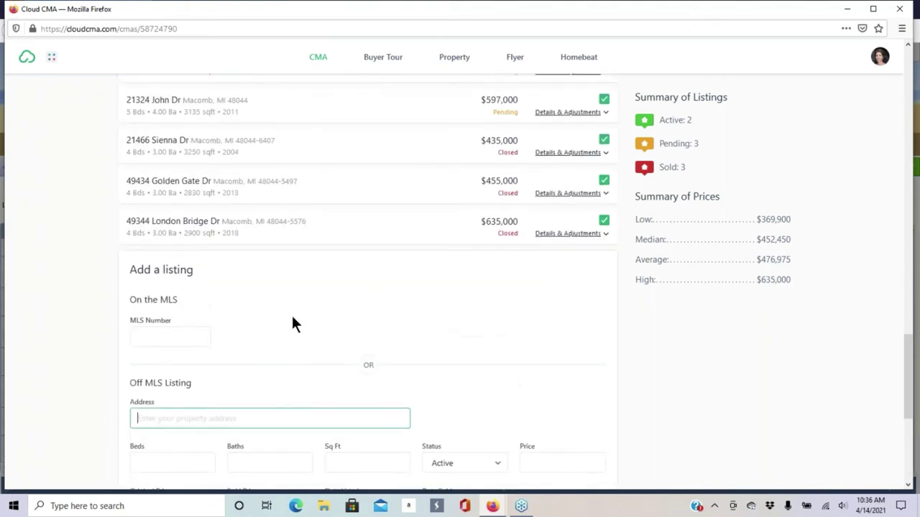
{"action": "scroll", "coordinate": [227, 276], "scroll_direction": "down", "scroll_amount": 7}
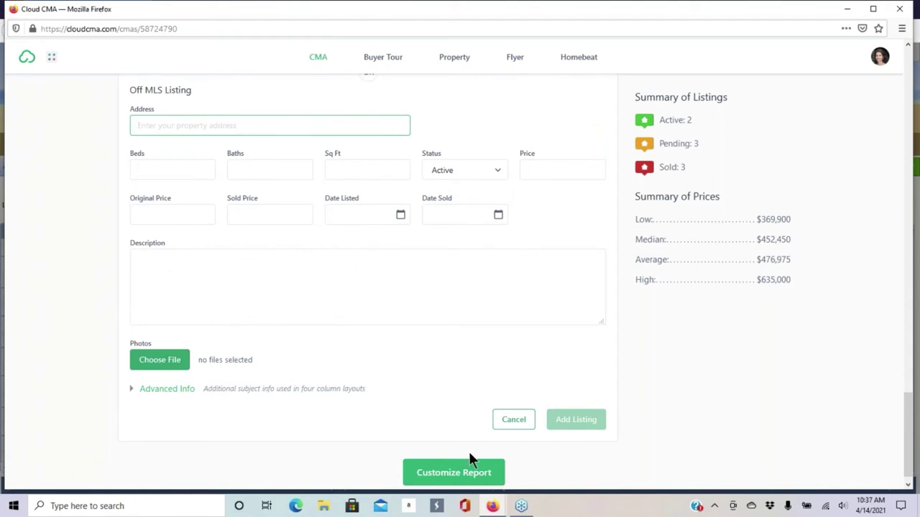
{"action": "left_click", "coordinate": [522, 428]}
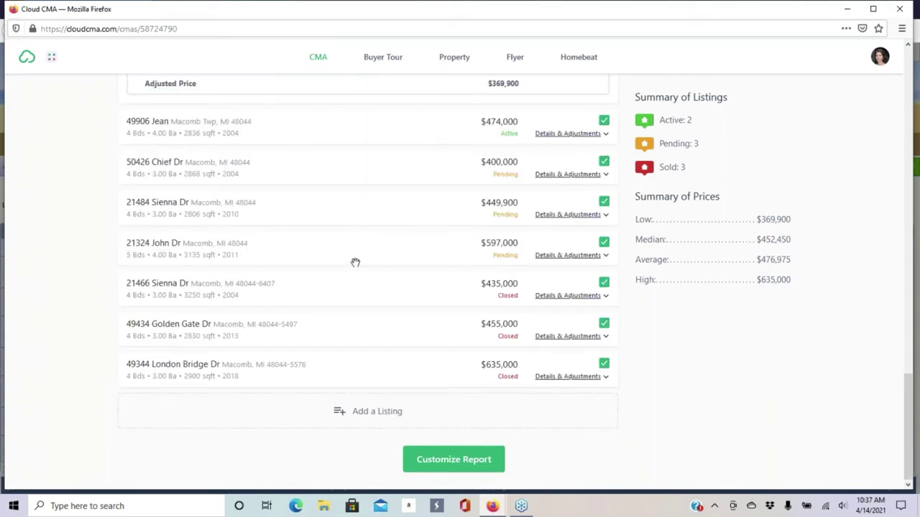
{"action": "scroll", "coordinate": [328, 236], "scroll_direction": "up", "scroll_amount": 3}
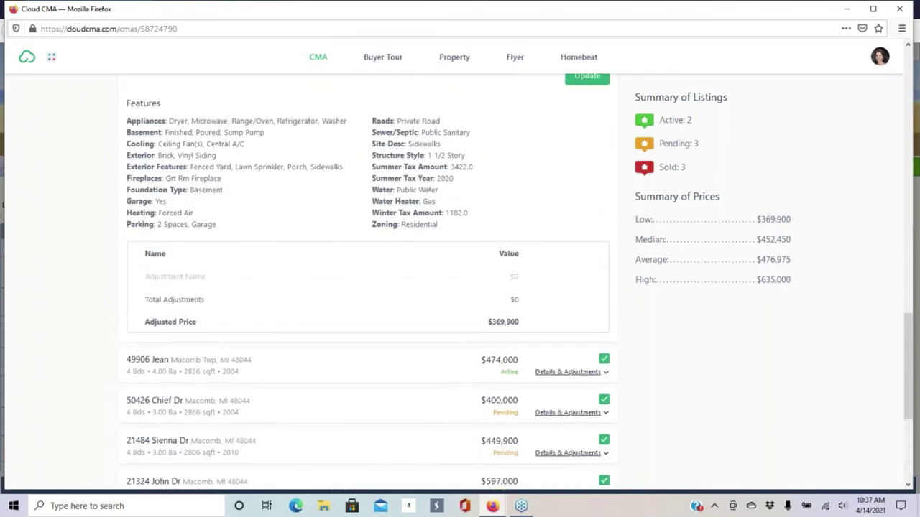
{"action": "scroll", "coordinate": [223, 205], "scroll_direction": "up", "scroll_amount": 3}
{"action": "scroll", "coordinate": [472, 197], "scroll_direction": "up", "scroll_amount": 3}
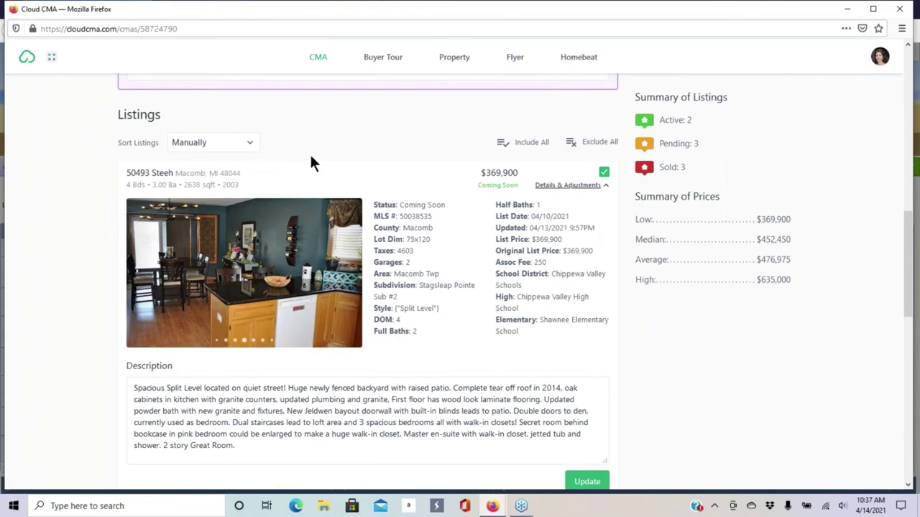
{"action": "scroll", "coordinate": [310, 162], "scroll_direction": "down", "scroll_amount": 10}
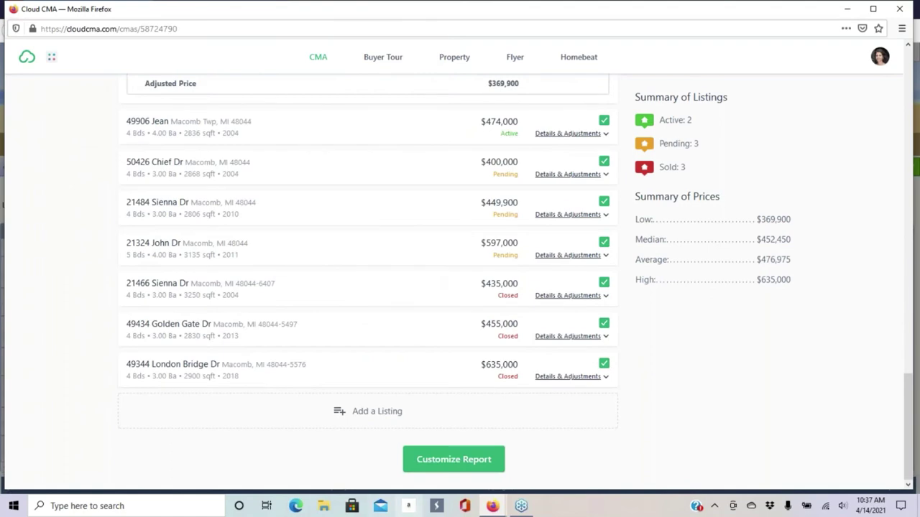
{"action": "scroll", "coordinate": [453, 407], "scroll_direction": "up", "scroll_amount": 10}
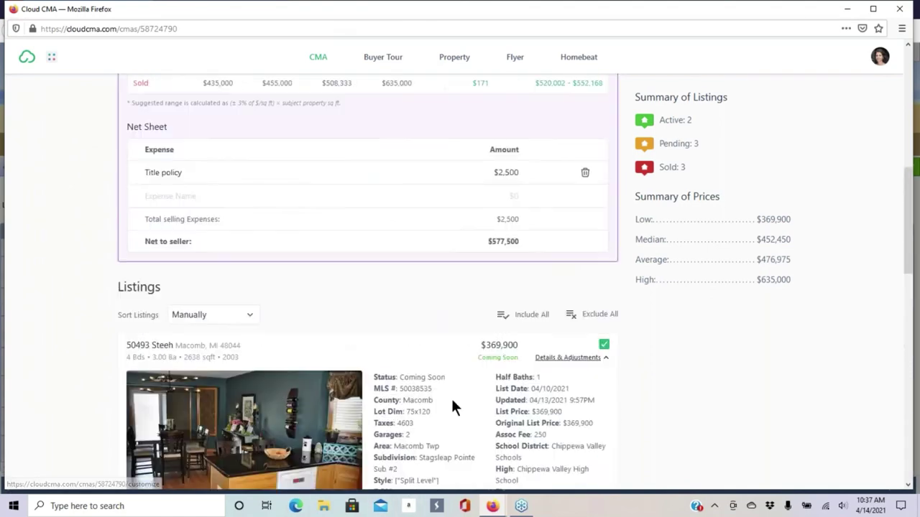
{"action": "scroll", "coordinate": [452, 408], "scroll_direction": "up", "scroll_amount": 6}
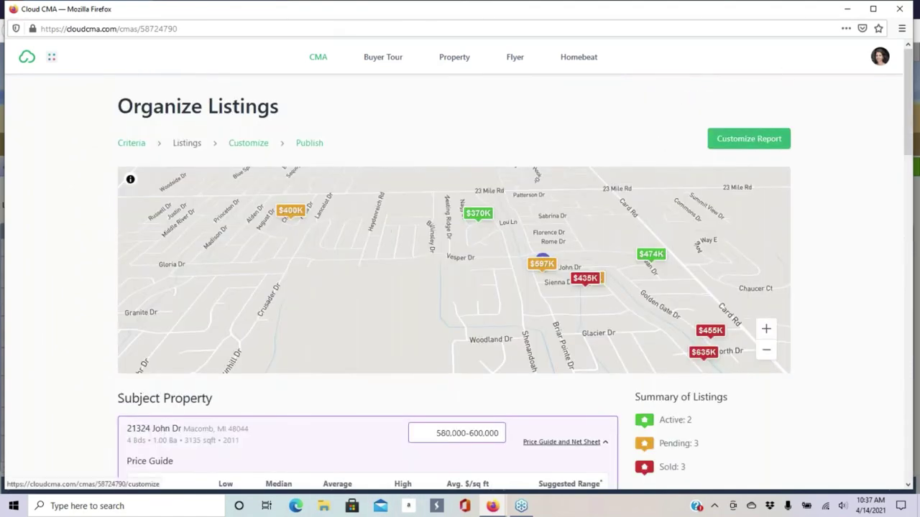
{"action": "scroll", "coordinate": [415, 269], "scroll_direction": "down", "scroll_amount": 15}
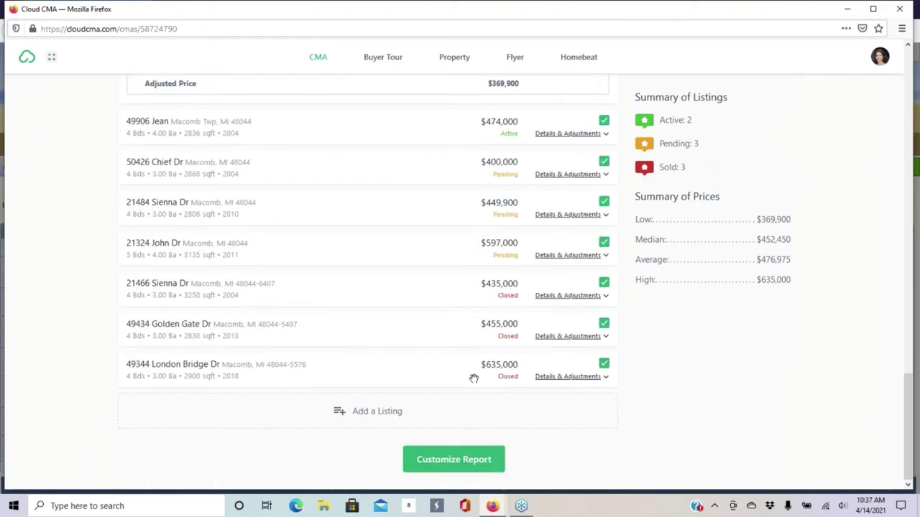
- Open Customize Report from the bottom of the Organize Listings page
{"action": "left_click", "coordinate": [471, 459]}
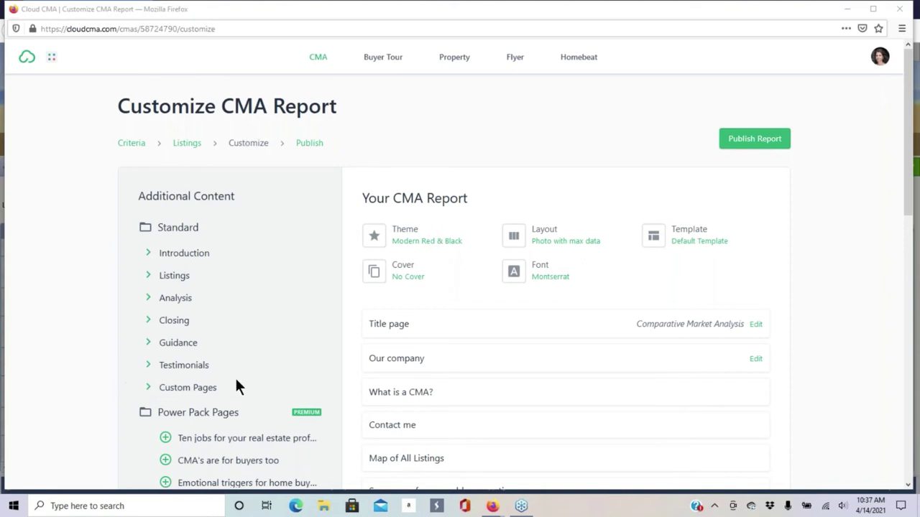
{"action": "scroll", "coordinate": [130, 324], "scroll_direction": "down", "scroll_amount": 3}
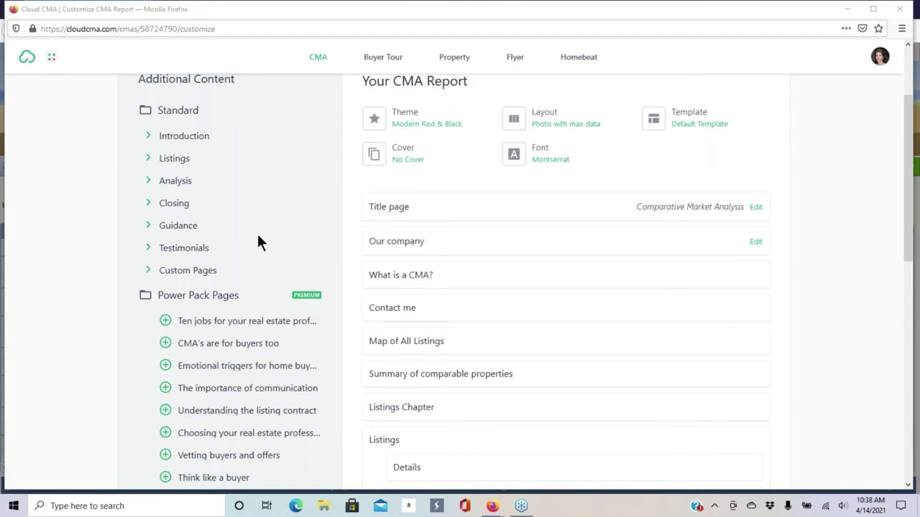
- Add the Agent resume page from Introduction so it follows the Title page
{"action": "left_click", "coordinate": [151, 141]}
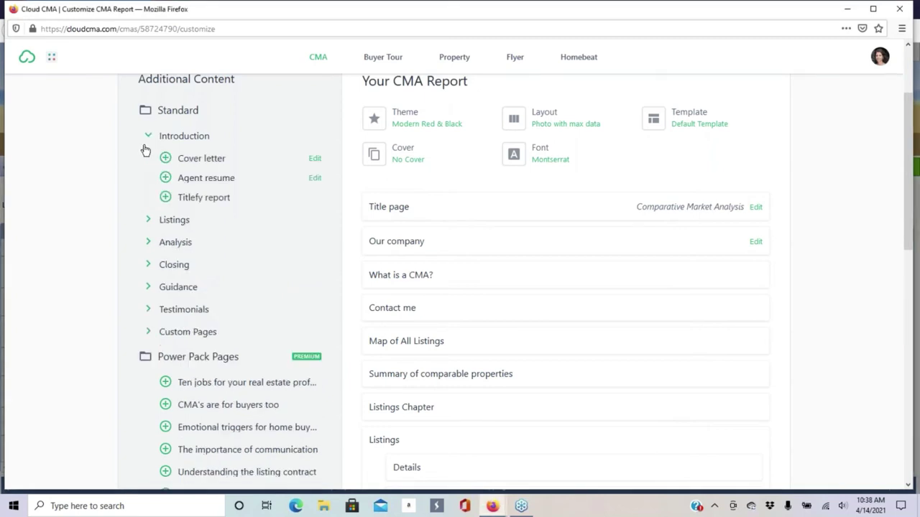
{"action": "left_click", "coordinate": [148, 220]}
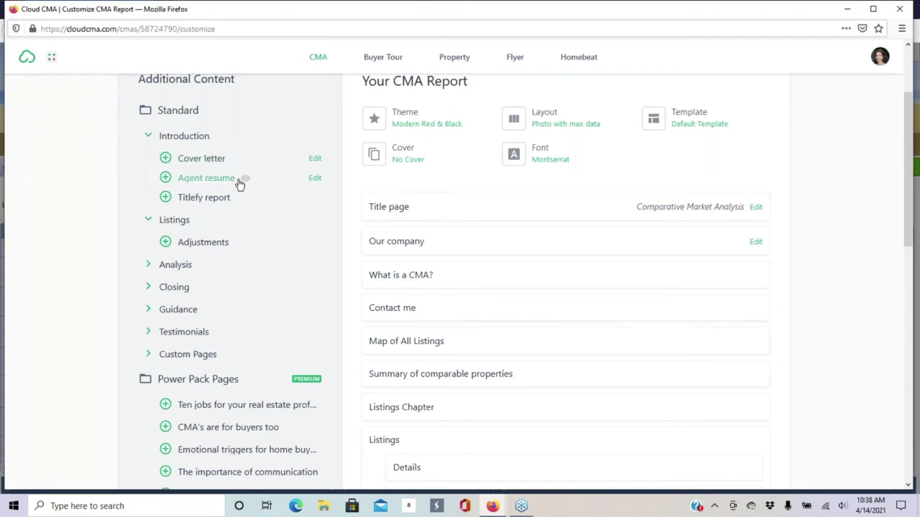
{"action": "left_click", "coordinate": [165, 179]}
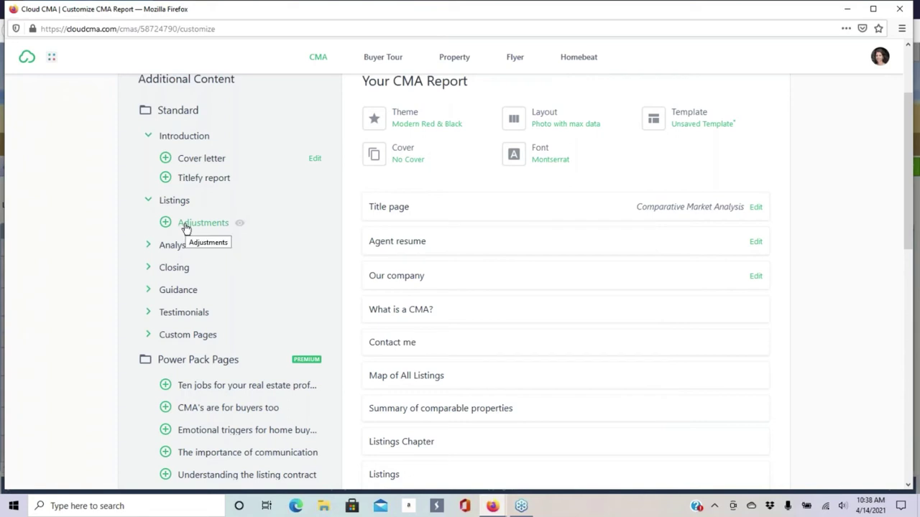
- Collapse Listings, then review the Closing pages and collapse them again
{"action": "left_click", "coordinate": [148, 201]}
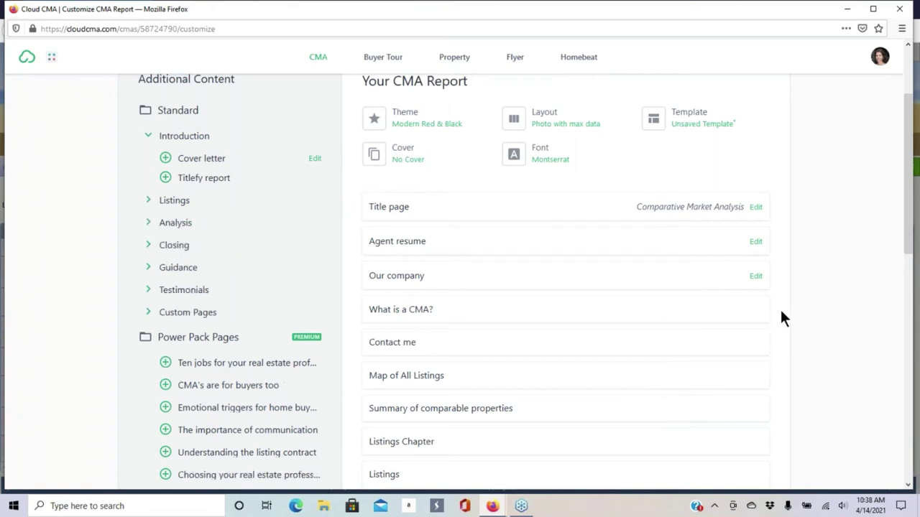
{"action": "scroll", "coordinate": [230, 254], "scroll_direction": "down", "scroll_amount": 3}
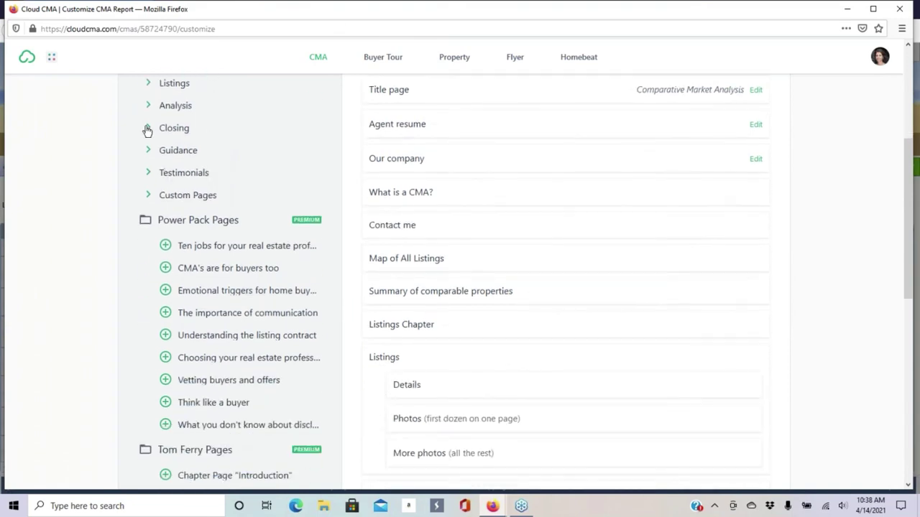
{"action": "left_click", "coordinate": [147, 129]}
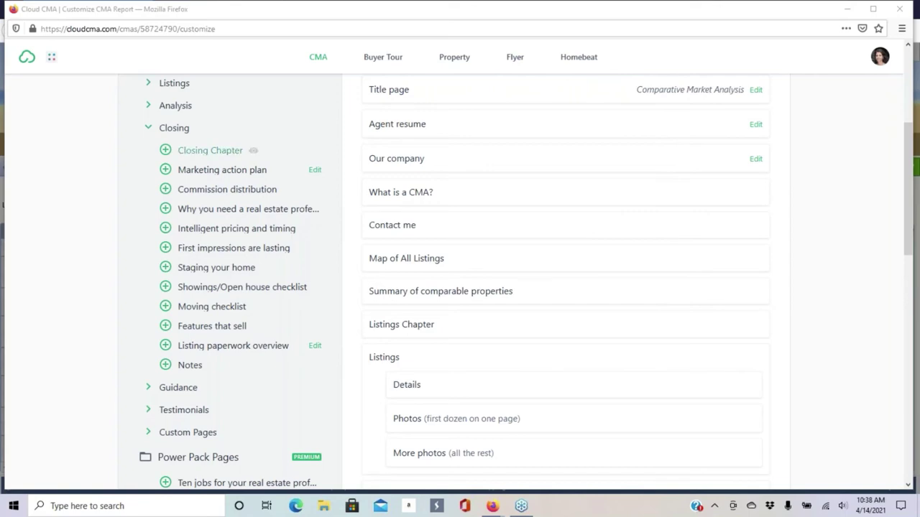
{"action": "scroll", "coordinate": [651, 199], "scroll_direction": "down", "scroll_amount": 5}
{"action": "scroll", "coordinate": [493, 185], "scroll_direction": "down", "scroll_amount": 4}
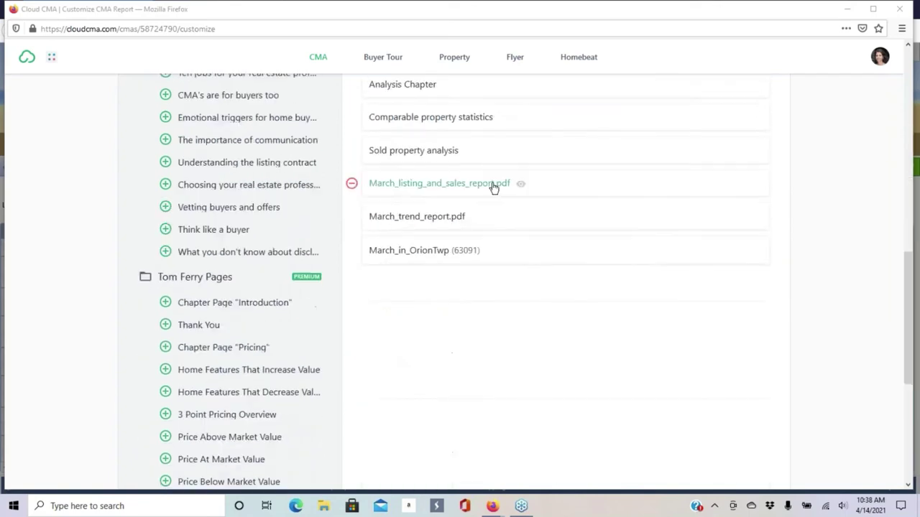
{"action": "scroll", "coordinate": [710, 147], "scroll_direction": "up", "scroll_amount": 6}
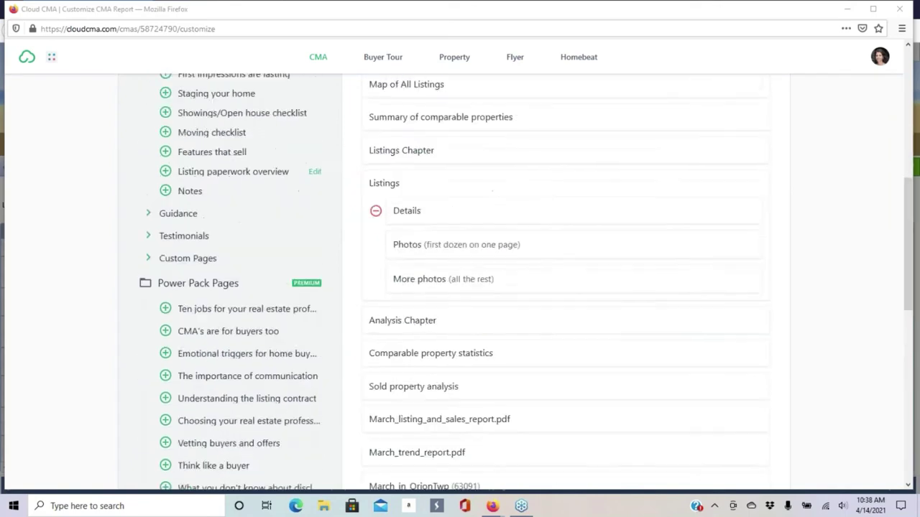
{"action": "scroll", "coordinate": [258, 172], "scroll_direction": "up", "scroll_amount": 3}
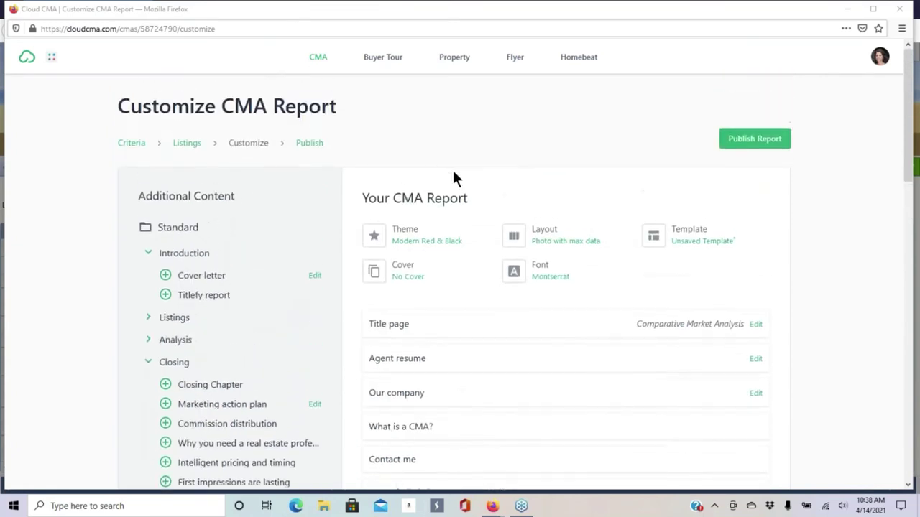
{"action": "scroll", "coordinate": [462, 185], "scroll_direction": "down", "scroll_amount": 2}
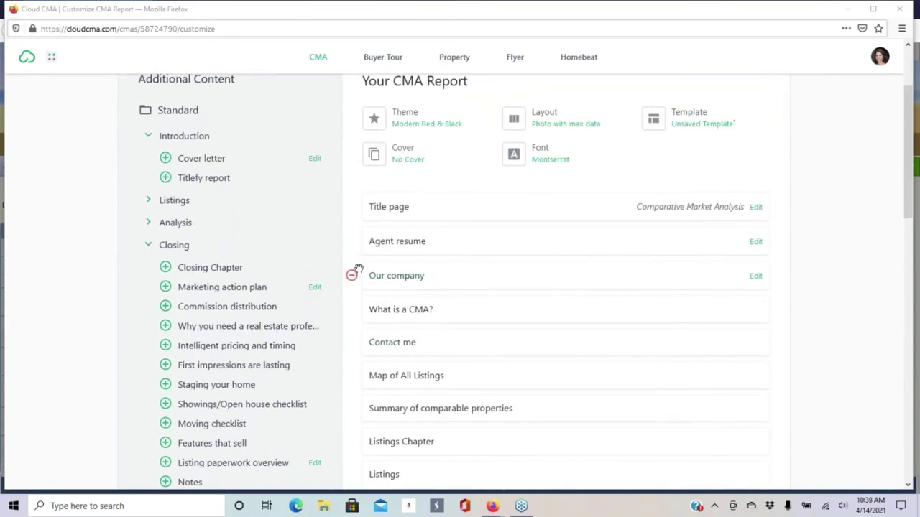
{"action": "scroll", "coordinate": [373, 237], "scroll_direction": "down", "scroll_amount": 2}
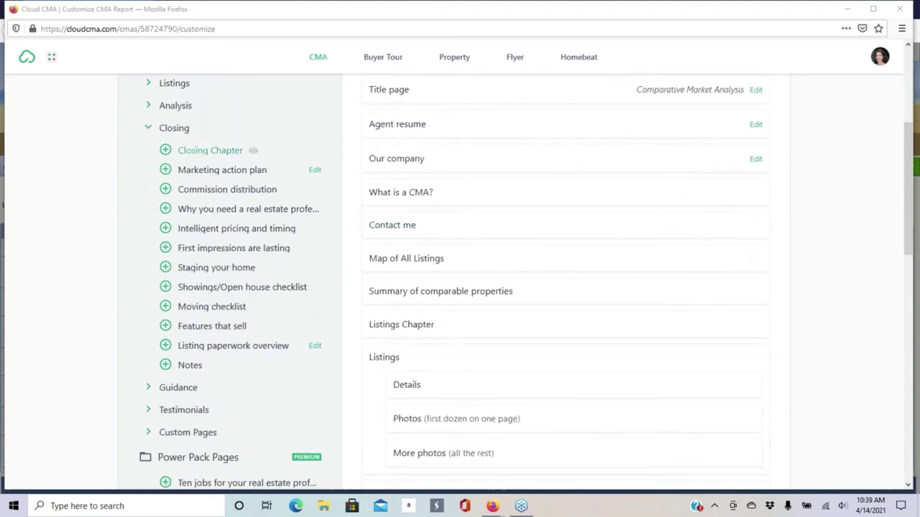
{"action": "scroll", "coordinate": [146, 224], "scroll_direction": "up", "scroll_amount": 2}
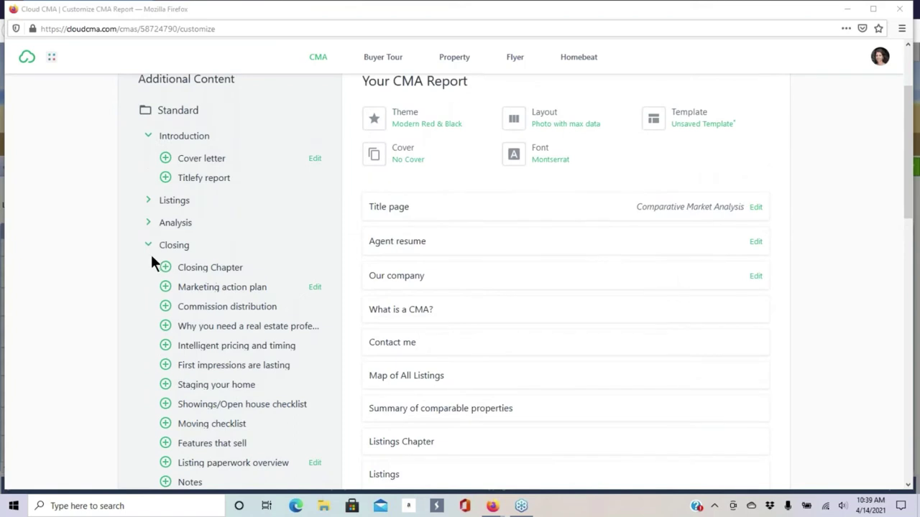
{"action": "left_click", "coordinate": [147, 248]}
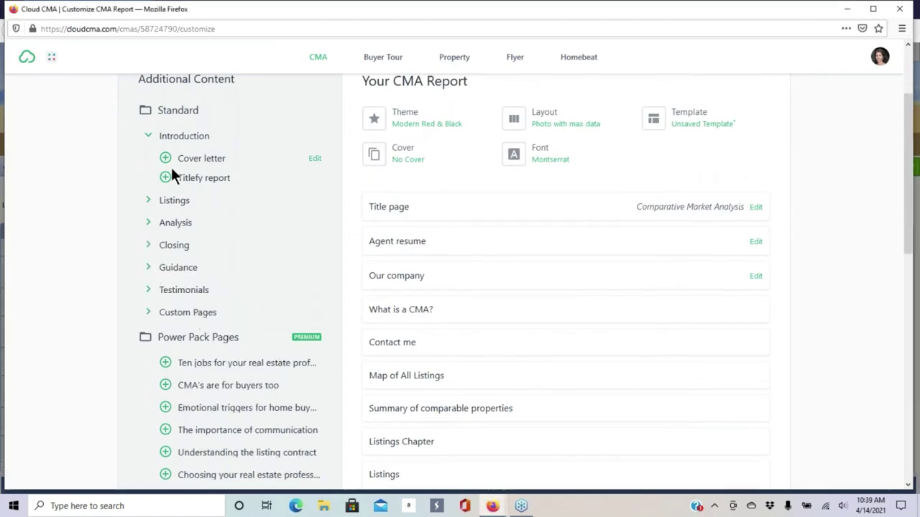
{"action": "left_click", "coordinate": [150, 137]}
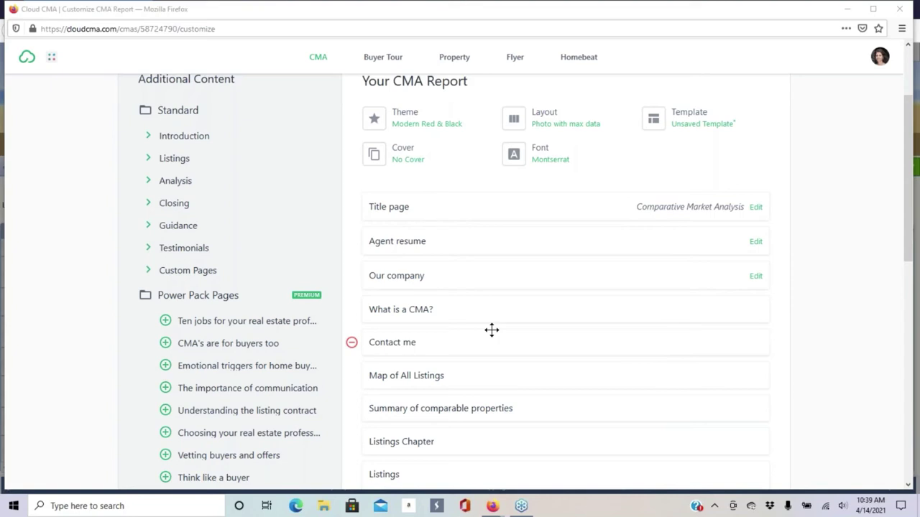
{"action": "left_click", "coordinate": [152, 271]}
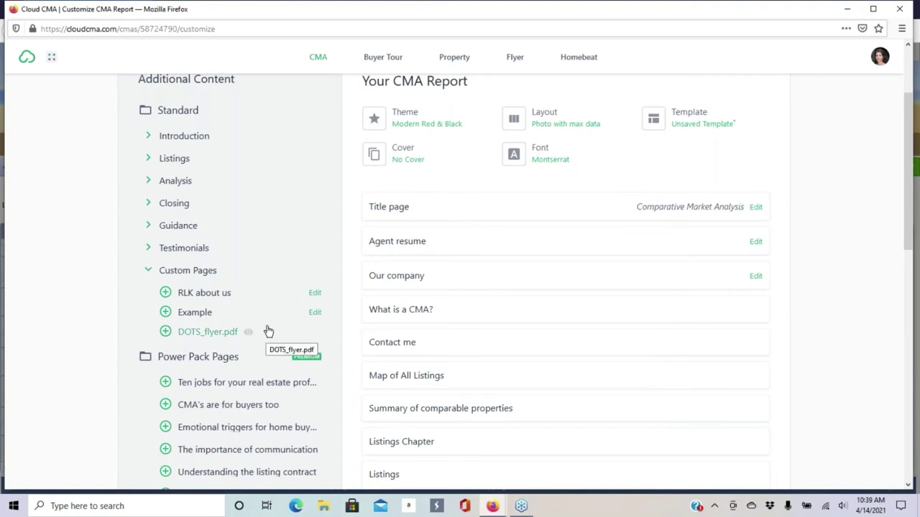
{"action": "scroll", "coordinate": [252, 237], "scroll_direction": "down", "scroll_amount": 1}
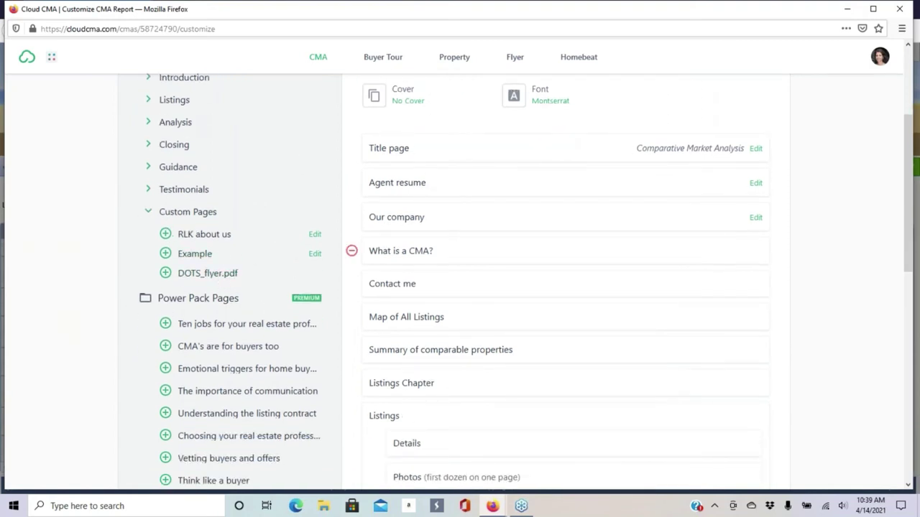
{"action": "mouse_move", "coordinate": [485, 229]}
{"action": "left_click", "coordinate": [151, 214]}
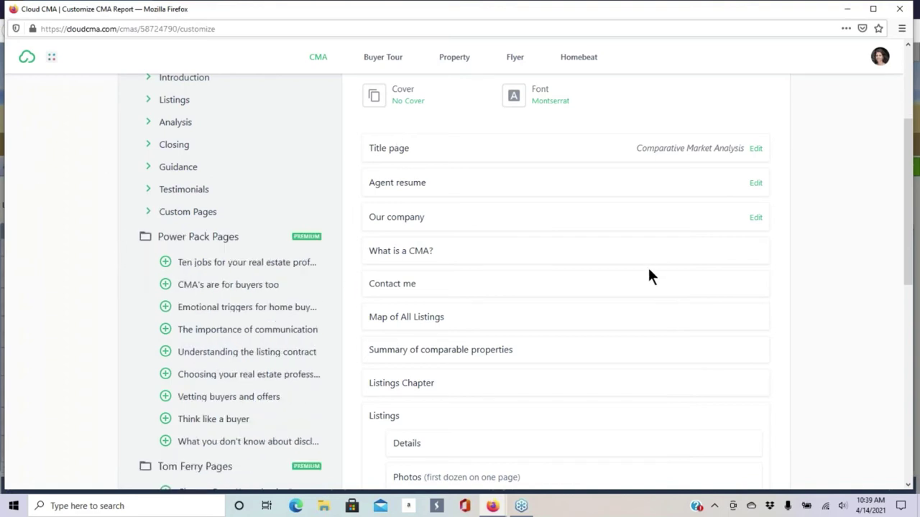
{"action": "scroll", "coordinate": [647, 272], "scroll_direction": "up", "scroll_amount": 3}
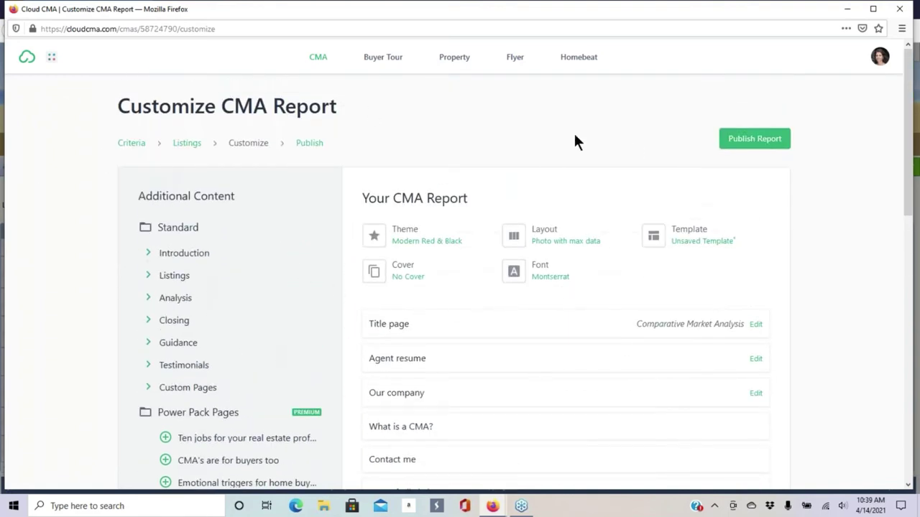
- Preview the Black & Silver report theme
{"action": "left_click", "coordinate": [414, 234]}
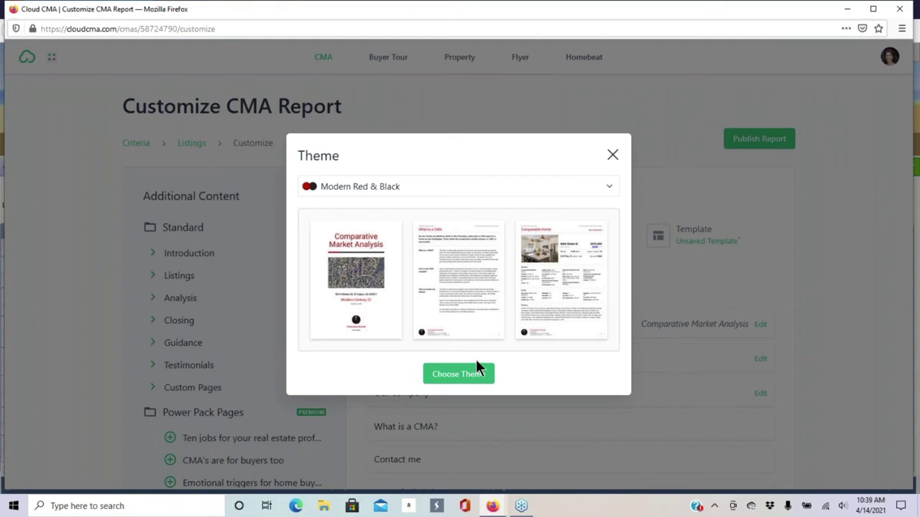
{"action": "left_click", "coordinate": [486, 195]}
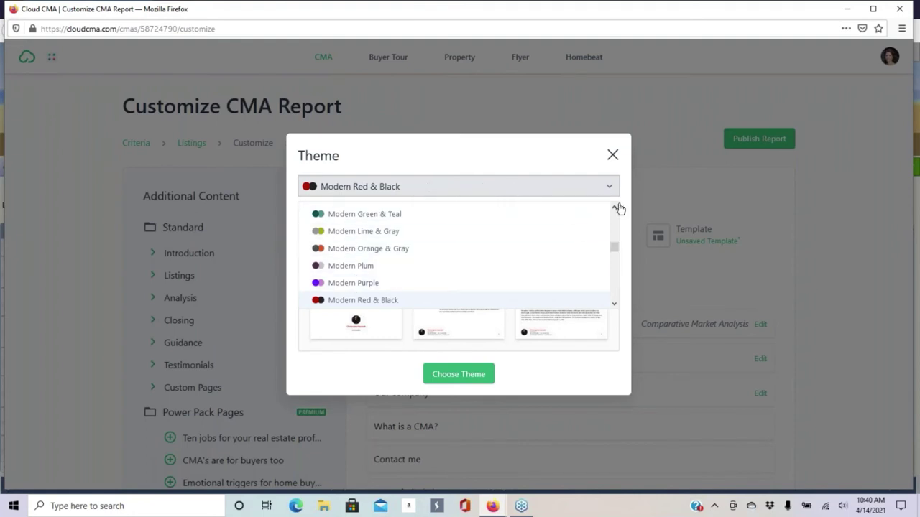
{"action": "left_click_drag", "start_coordinate": [613, 251], "coordinate": [608, 223]}
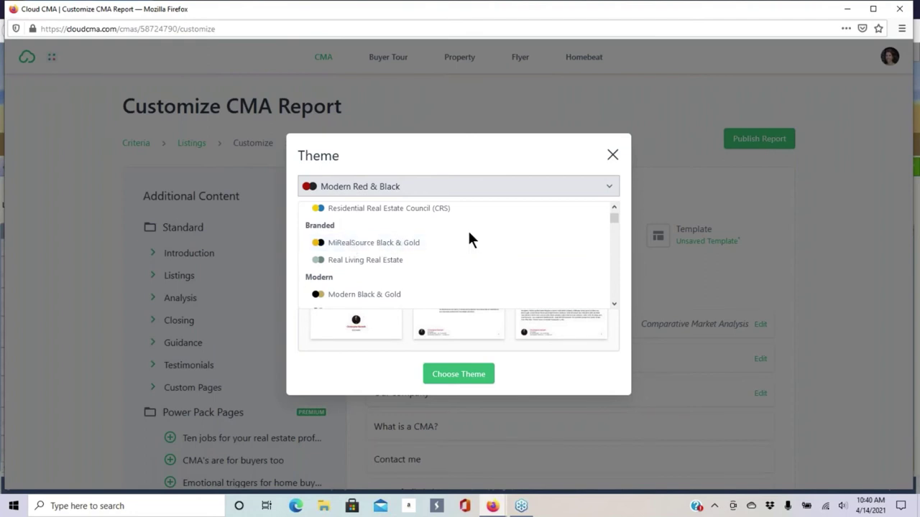
{"action": "scroll", "coordinate": [401, 237], "scroll_direction": "down", "scroll_amount": 5}
{"action": "scroll", "coordinate": [392, 239], "scroll_direction": "down", "scroll_amount": 3}
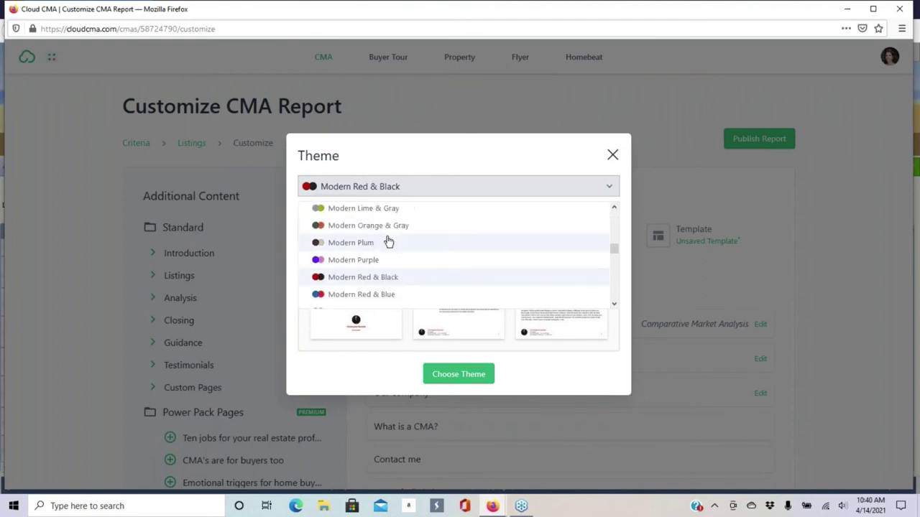
{"action": "scroll", "coordinate": [384, 243], "scroll_direction": "down", "scroll_amount": 5}
{"action": "scroll", "coordinate": [424, 237], "scroll_direction": "up", "scroll_amount": 2}
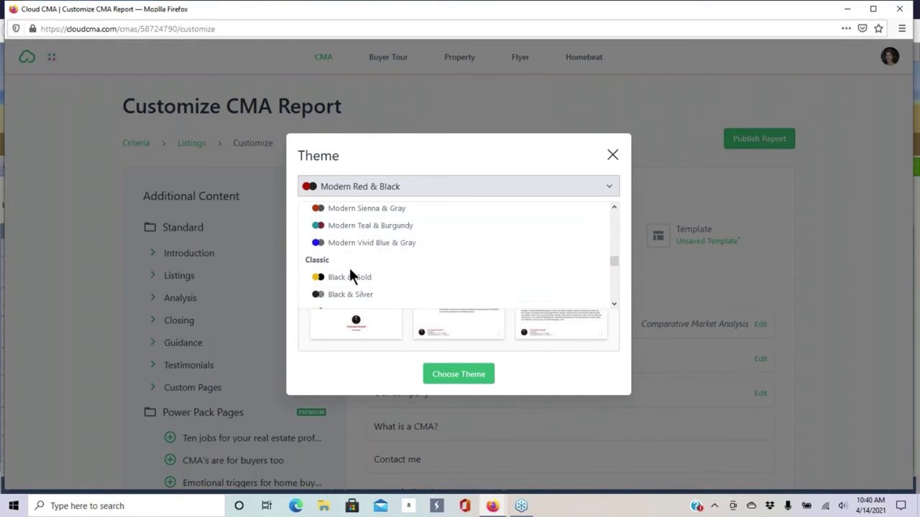
{"action": "left_click", "coordinate": [348, 294]}
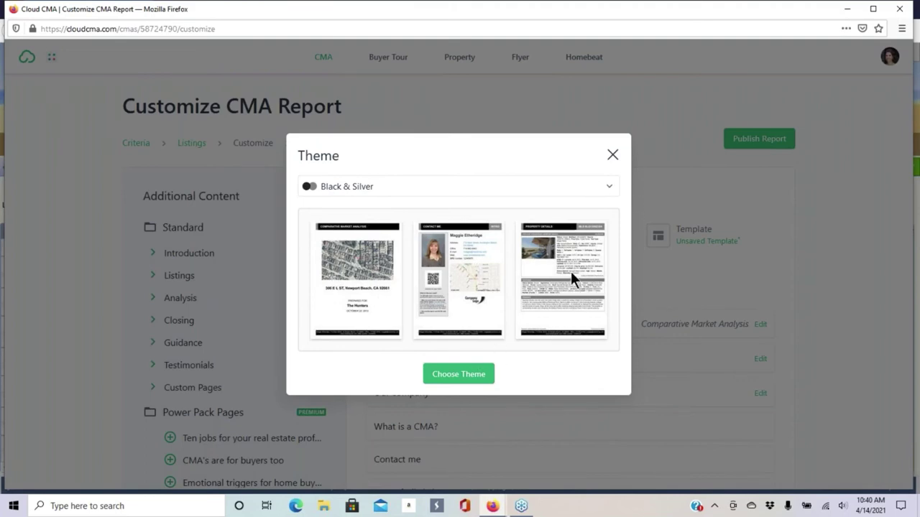
- Preview the Modern Lime & Gray theme
{"action": "left_click", "coordinate": [609, 189]}
{"action": "scroll", "coordinate": [366, 248], "scroll_direction": "up", "scroll_amount": 4}
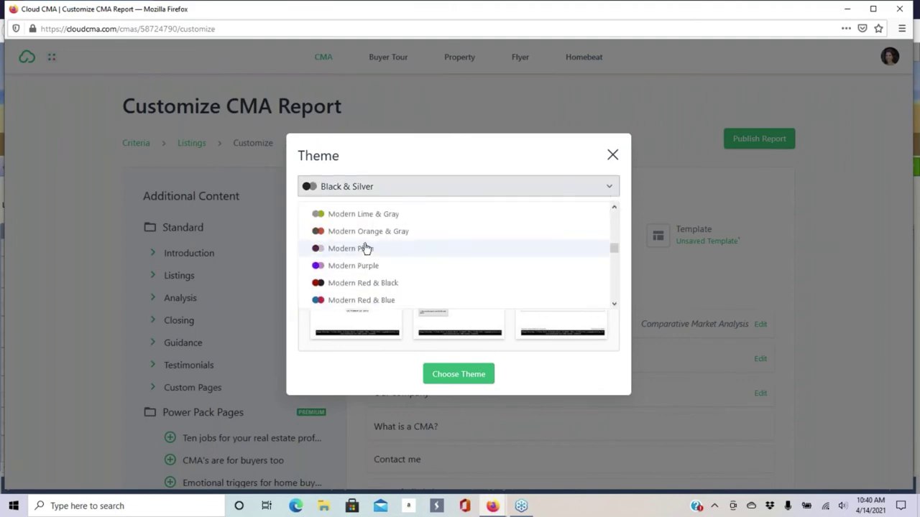
{"action": "left_click", "coordinate": [367, 217]}
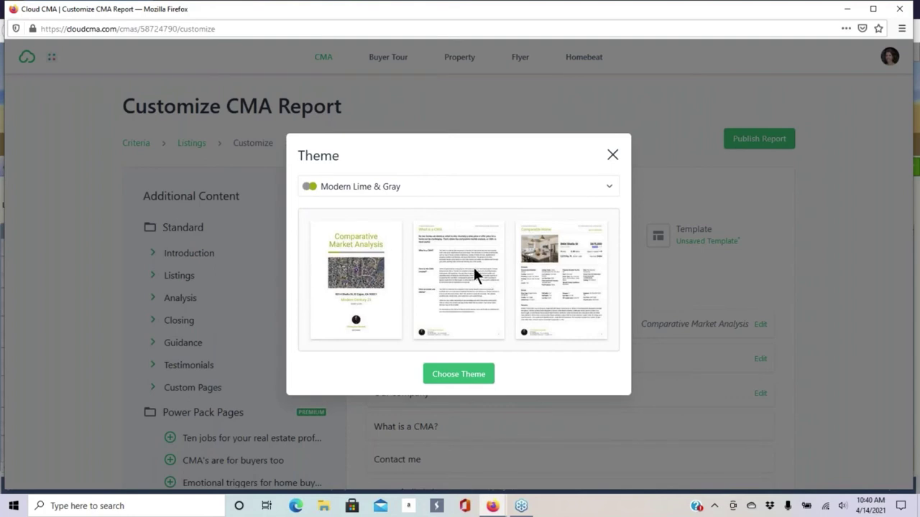
- Select Modern Dark Red from the theme list
{"action": "left_click", "coordinate": [497, 187]}
{"action": "scroll", "coordinate": [396, 249], "scroll_direction": "up", "scroll_amount": 5}
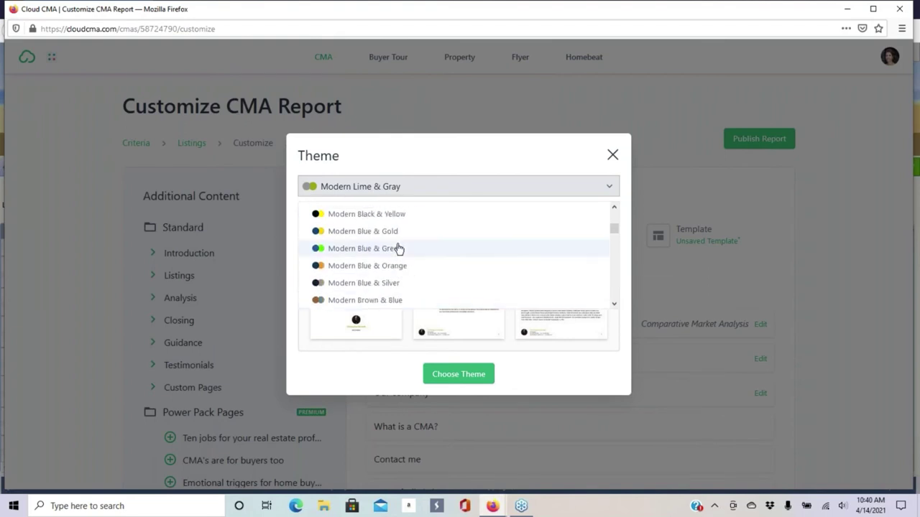
{"action": "scroll", "coordinate": [363, 262], "scroll_direction": "down", "scroll_amount": 5}
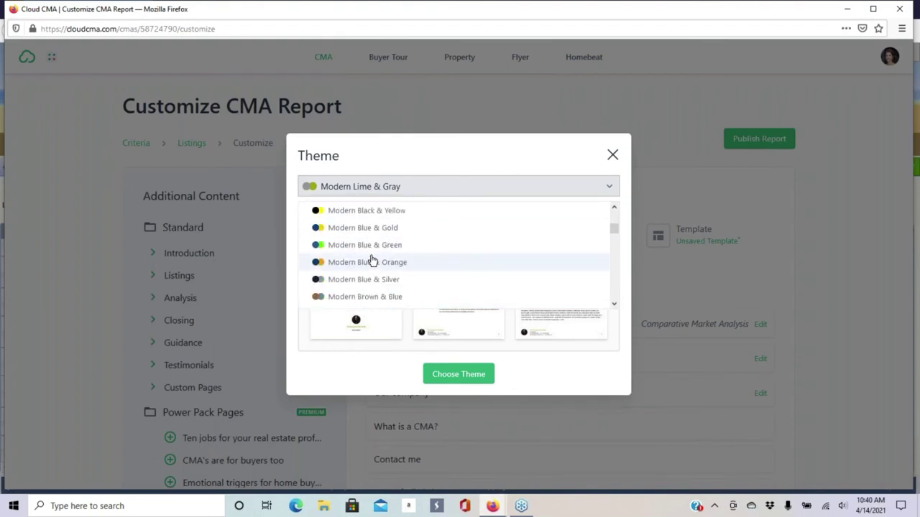
{"action": "scroll", "coordinate": [372, 261], "scroll_direction": "down", "scroll_amount": 5}
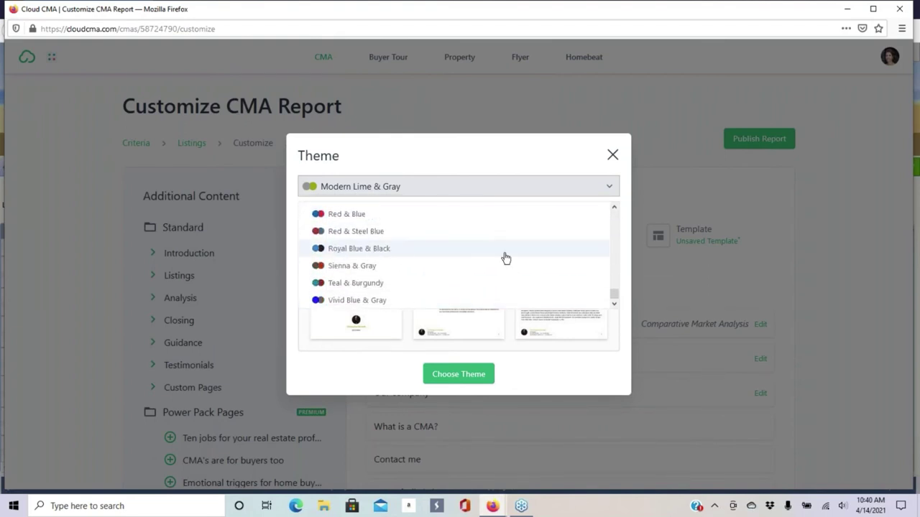
{"action": "scroll", "coordinate": [421, 266], "scroll_direction": "up", "scroll_amount": 5}
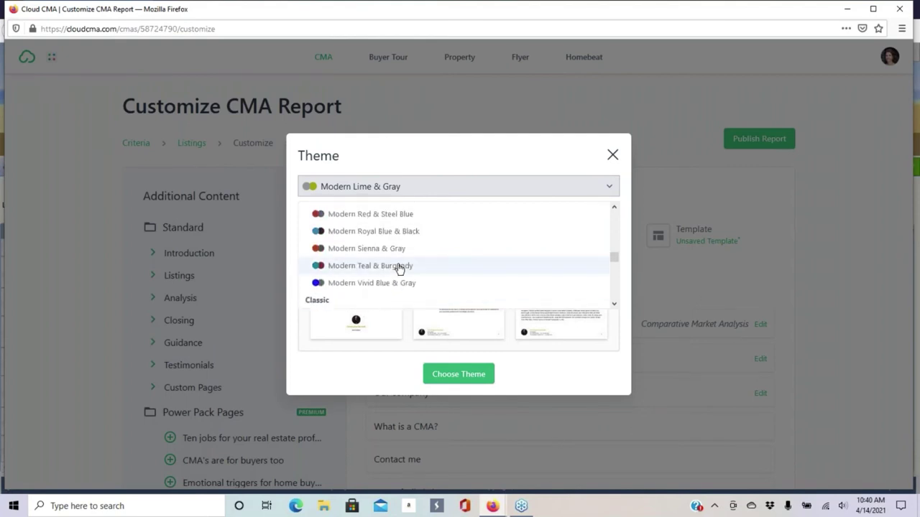
{"action": "scroll", "coordinate": [350, 251], "scroll_direction": "up", "scroll_amount": 5}
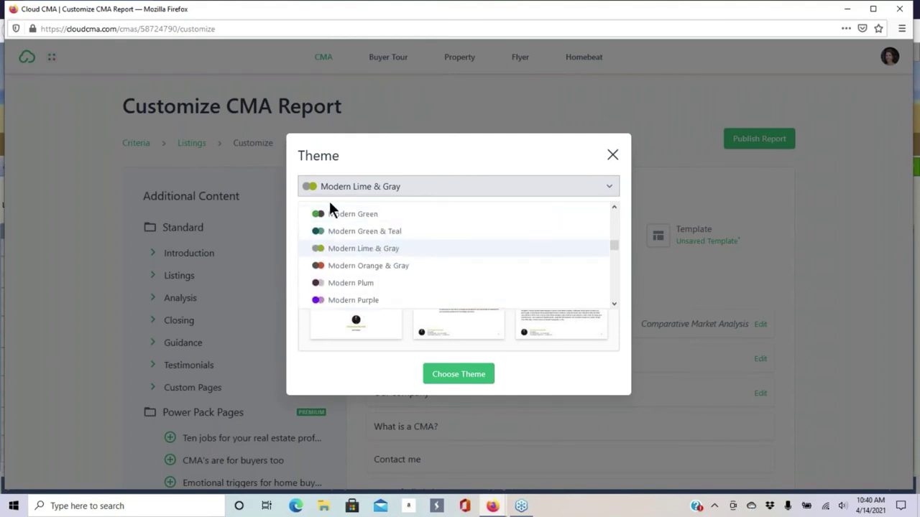
{"action": "scroll", "coordinate": [353, 246], "scroll_direction": "up", "scroll_amount": 5}
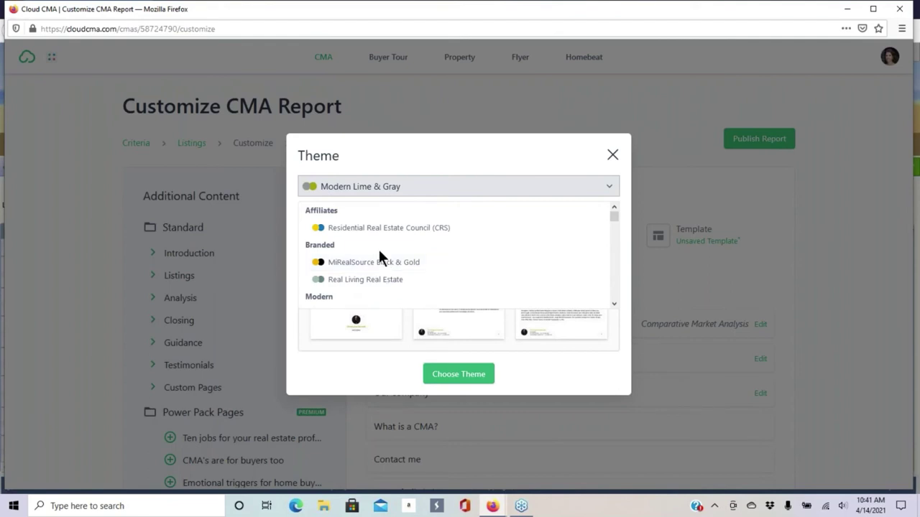
{"action": "scroll", "coordinate": [374, 241], "scroll_direction": "down", "scroll_amount": 5}
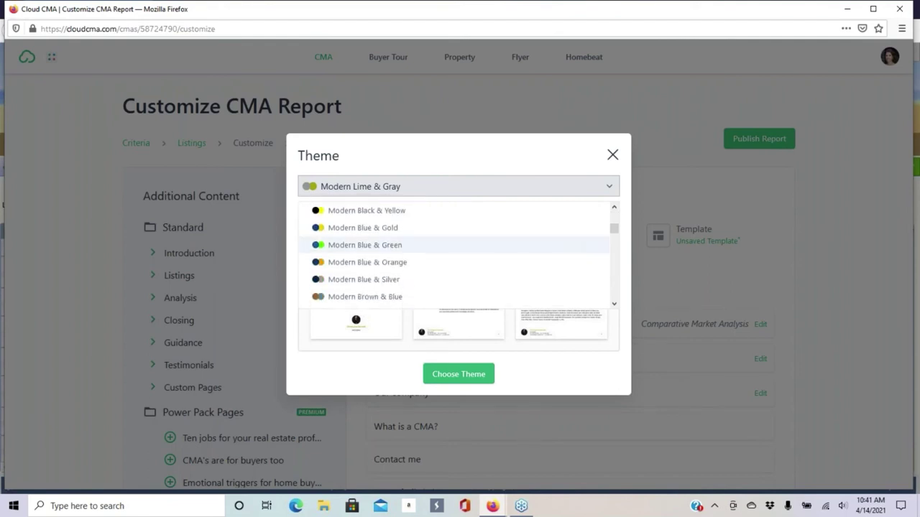
{"action": "scroll", "coordinate": [374, 245], "scroll_direction": "down", "scroll_amount": 2}
{"action": "left_click", "coordinate": [374, 229]}
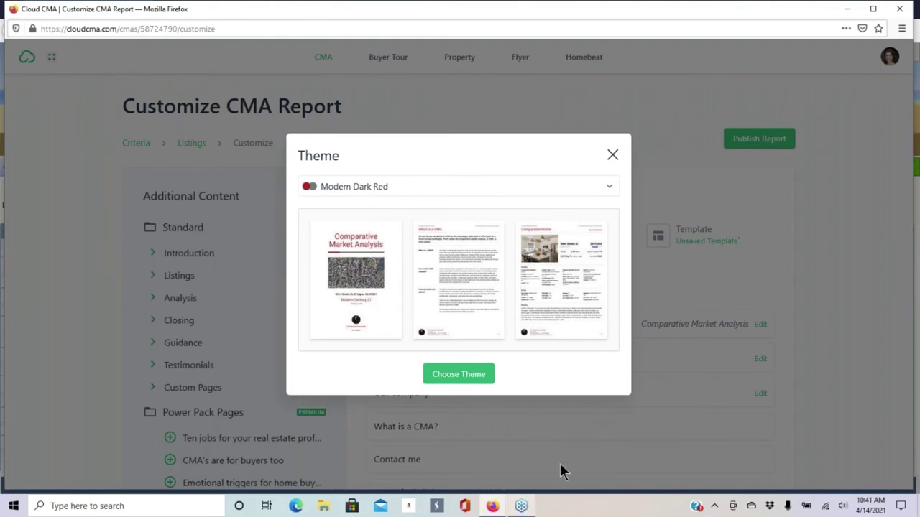
- Apply the Modern Dark Red theme and bring up the Layout dialog
{"action": "left_click", "coordinate": [462, 375]}
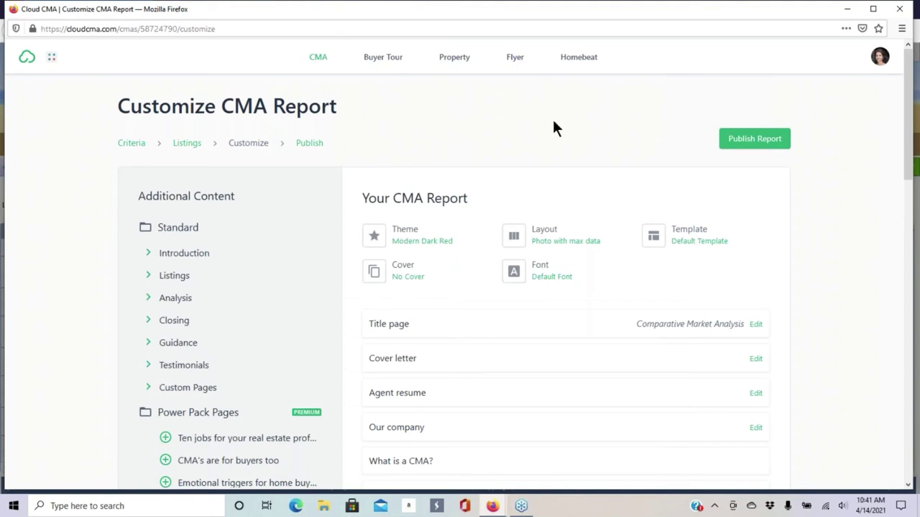
{"action": "left_click", "coordinate": [541, 239]}
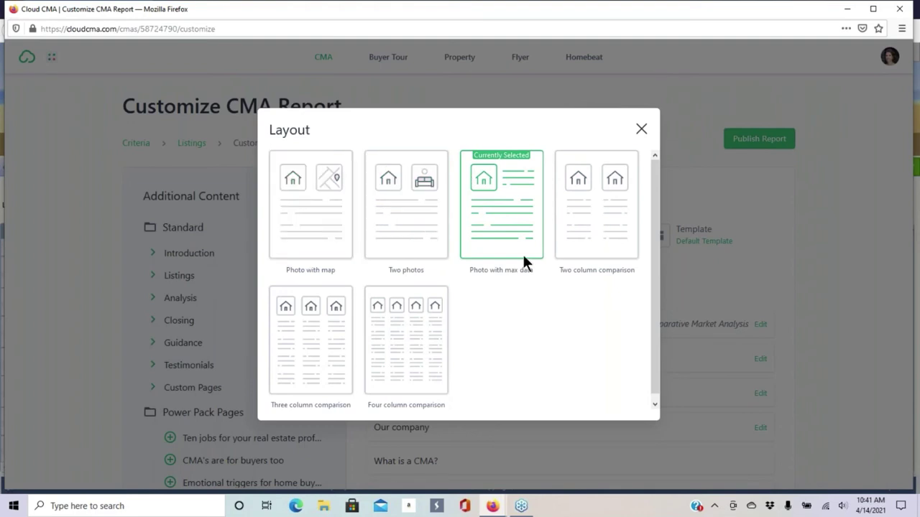
- Keep the Photo with max data layout and bring up the Template dialog
{"action": "left_click", "coordinate": [494, 213]}
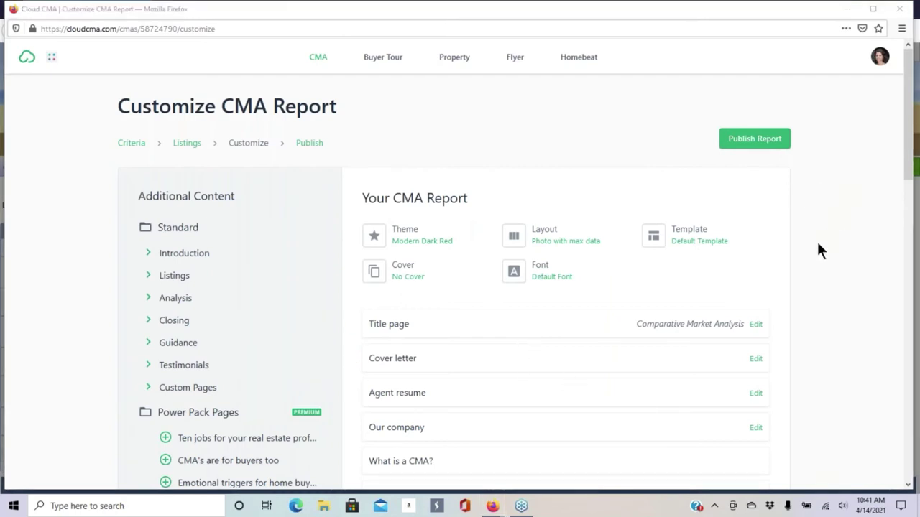
{"action": "left_click", "coordinate": [694, 235]}
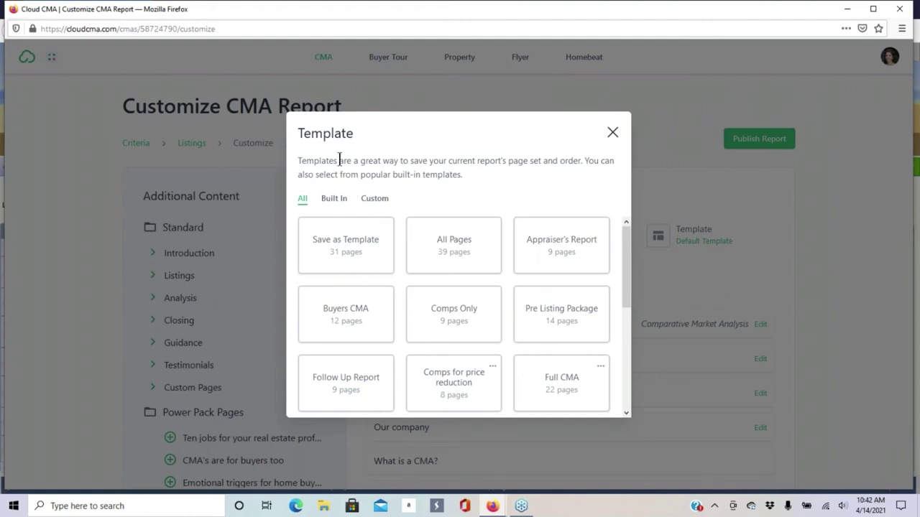
- Filter templates to Built In, then Custom, to find Updated Pre listing Package
{"action": "left_click", "coordinate": [333, 202]}
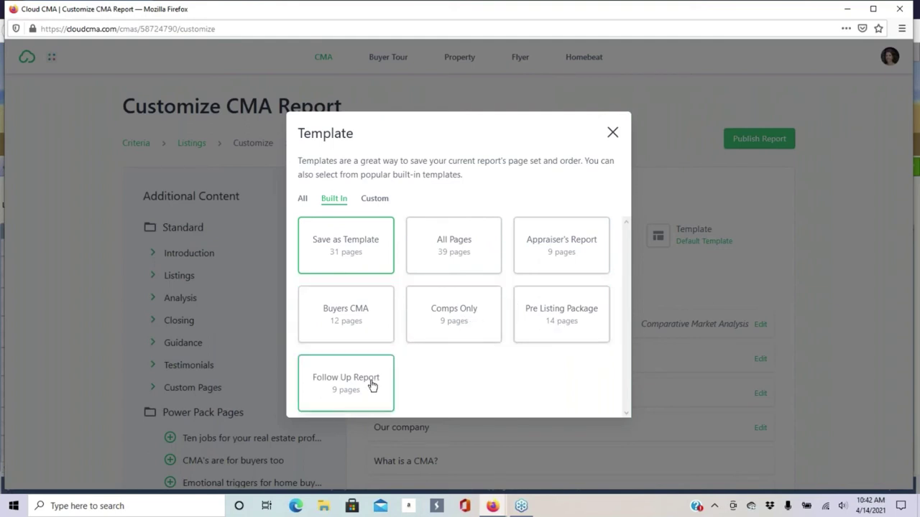
{"action": "left_click", "coordinate": [374, 199]}
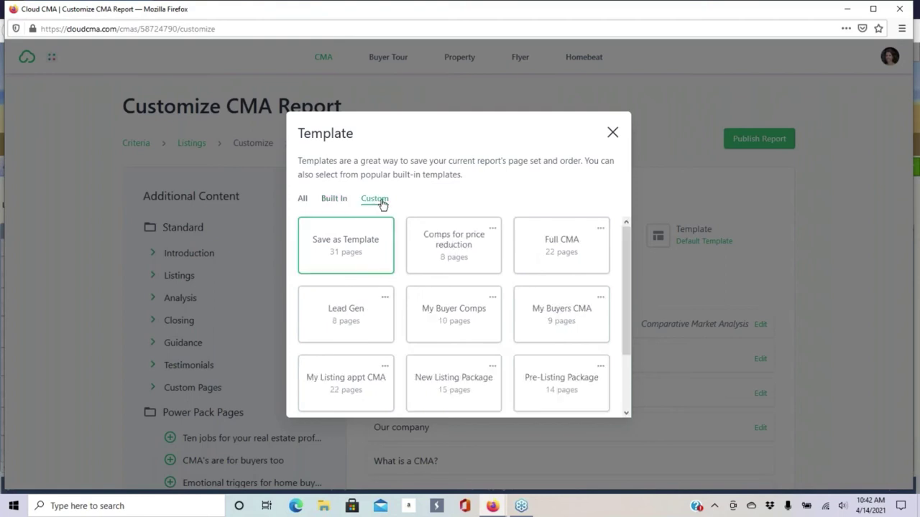
{"action": "scroll", "coordinate": [515, 256], "scroll_direction": "down", "scroll_amount": 2}
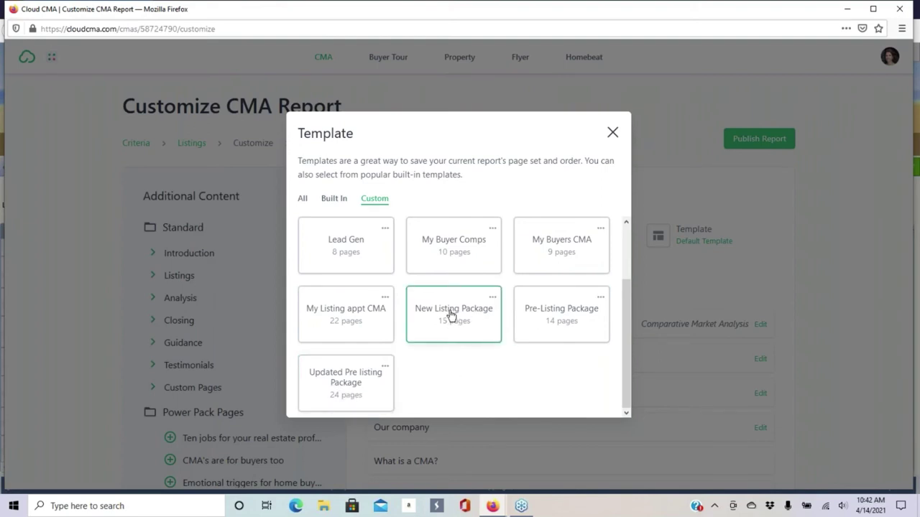
{"action": "scroll", "coordinate": [442, 311], "scroll_direction": "up", "scroll_amount": 2}
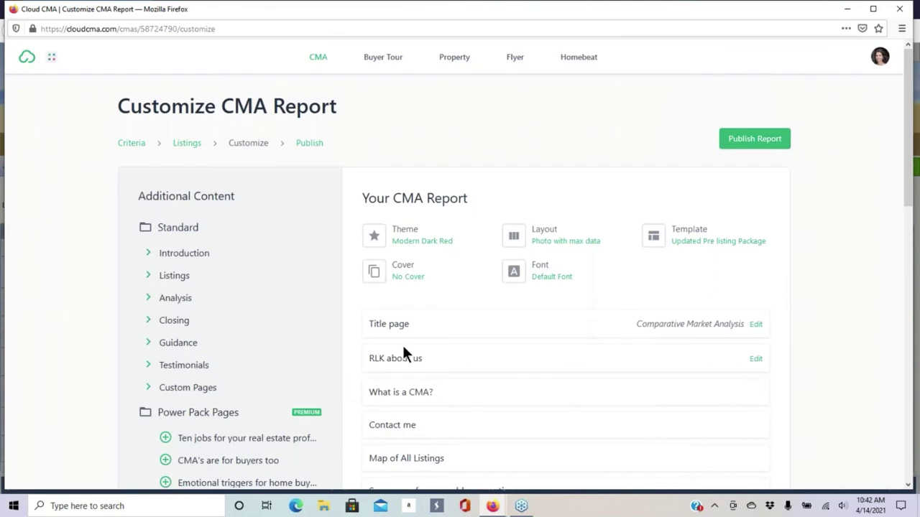
{"action": "scroll", "coordinate": [870, 212], "scroll_direction": "down", "scroll_amount": 4}
{"action": "scroll", "coordinate": [862, 211], "scroll_direction": "up", "scroll_amount": 3}
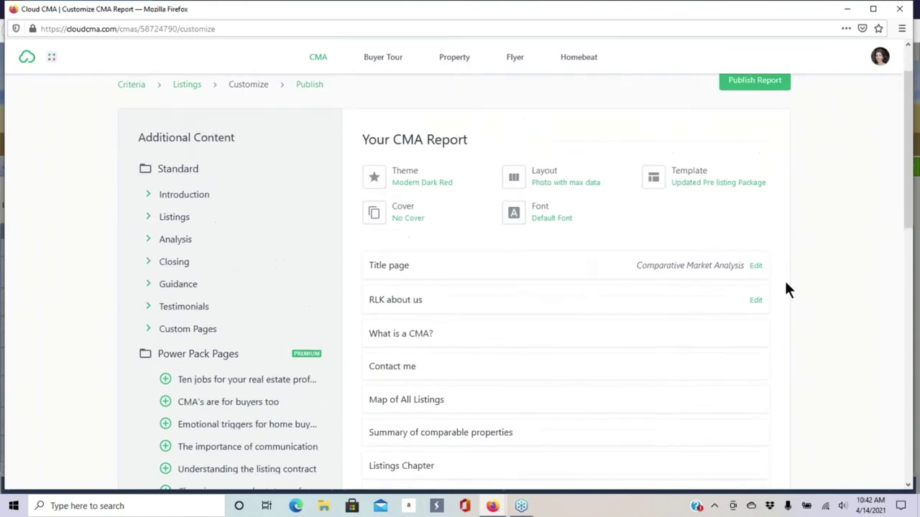
{"action": "left_click", "coordinate": [411, 218]}
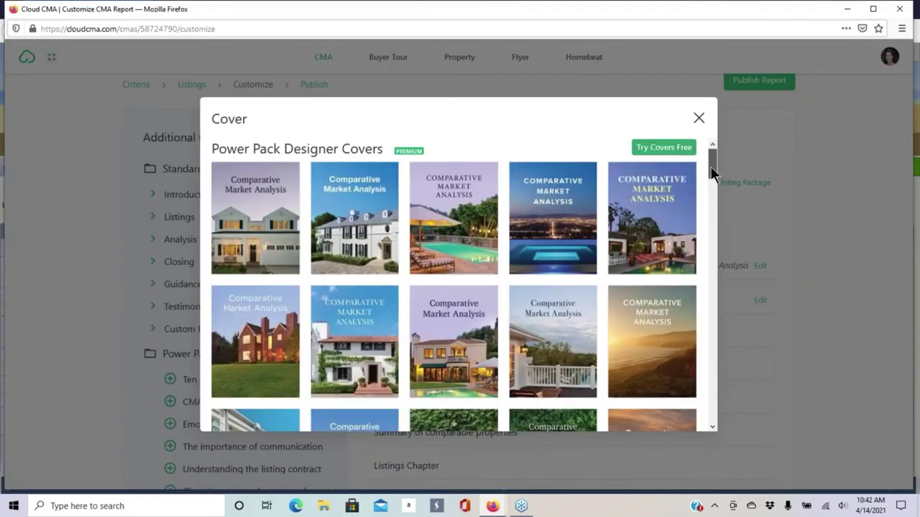
{"action": "left_click_drag", "start_coordinate": [709, 167], "coordinate": [712, 146]}
{"action": "left_click", "coordinate": [698, 119]}
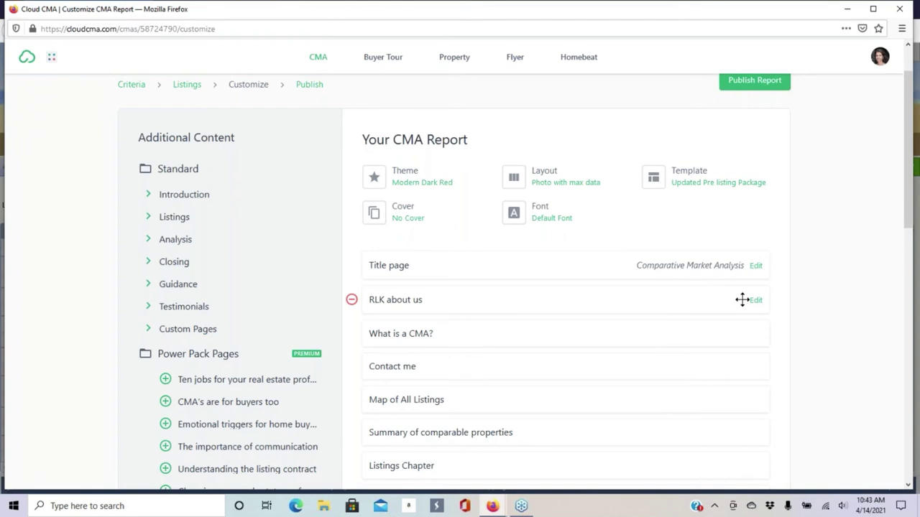
- Browse the font list and pick Montserrat for the report
{"action": "left_click", "coordinate": [544, 214]}
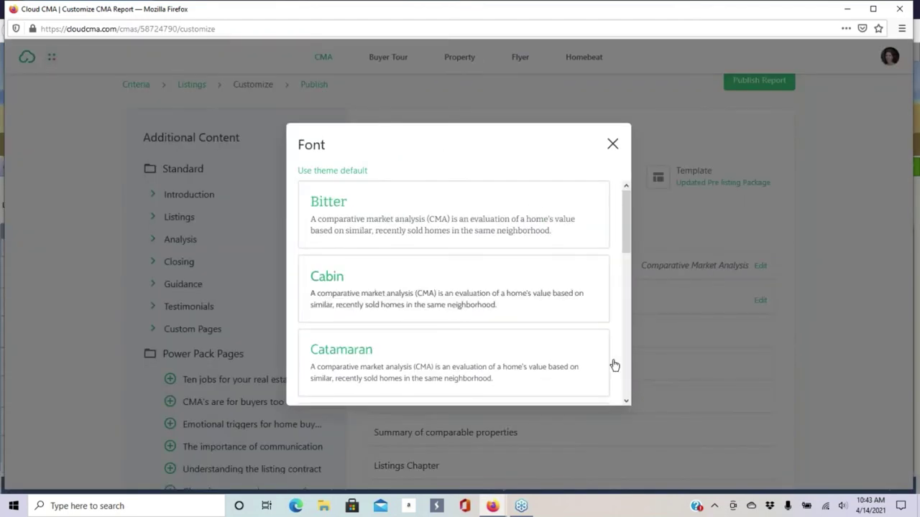
{"action": "scroll", "coordinate": [627, 222], "scroll_direction": "down", "scroll_amount": 1}
{"action": "left_click_drag", "start_coordinate": [627, 225], "coordinate": [599, 378]}
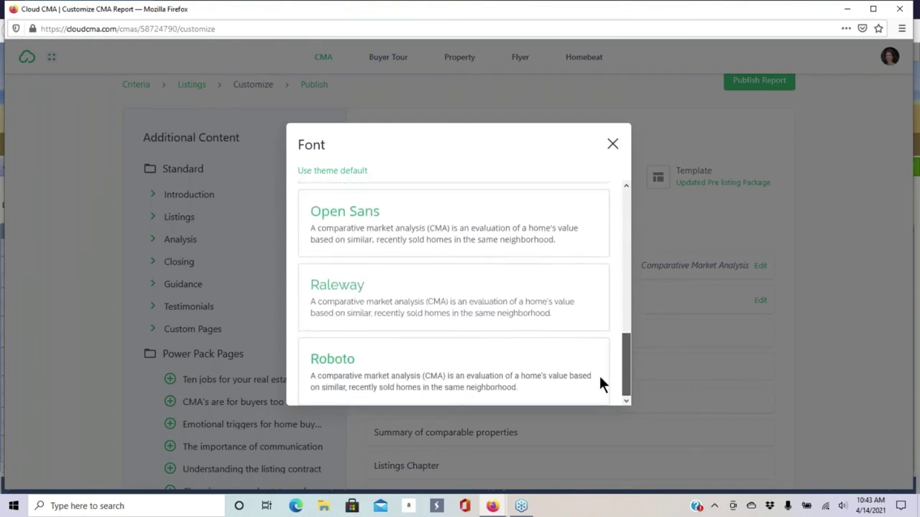
{"action": "scroll", "coordinate": [610, 345], "scroll_direction": "up", "scroll_amount": 3}
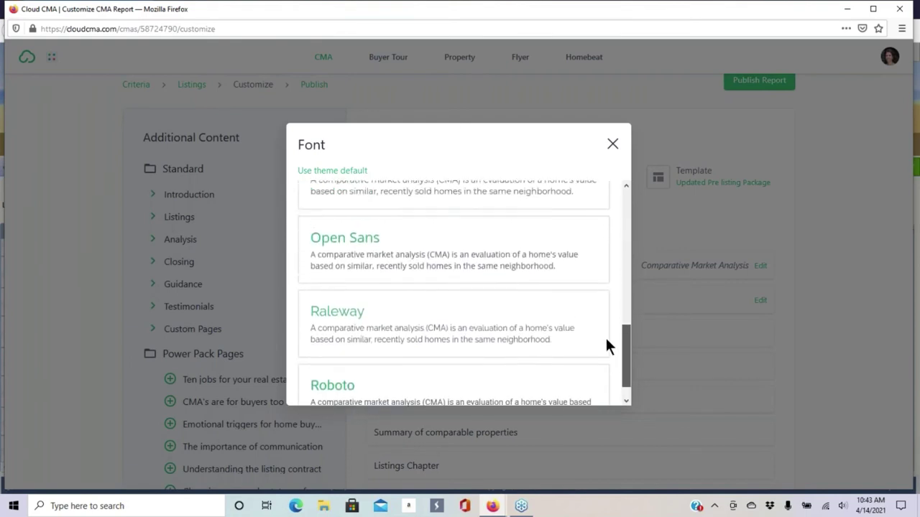
{"action": "scroll", "coordinate": [614, 290], "scroll_direction": "up", "scroll_amount": 5}
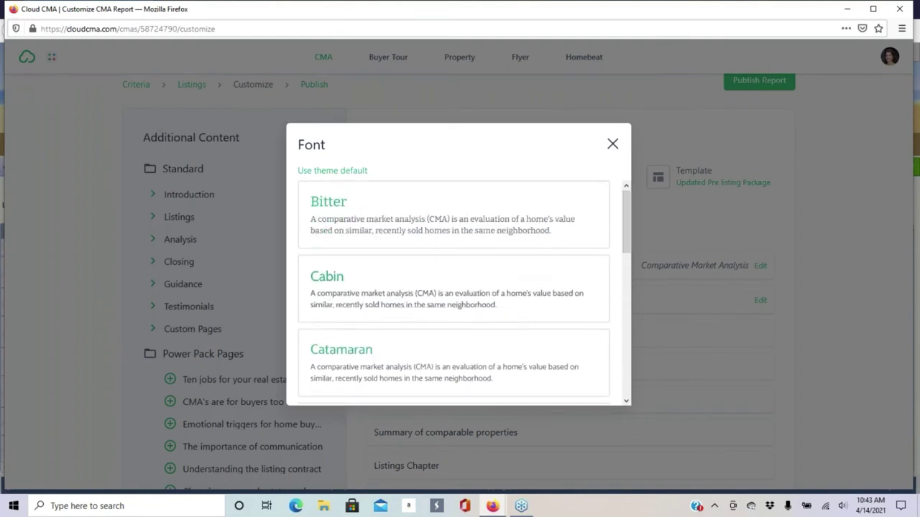
{"action": "scroll", "coordinate": [441, 273], "scroll_direction": "down", "scroll_amount": 5}
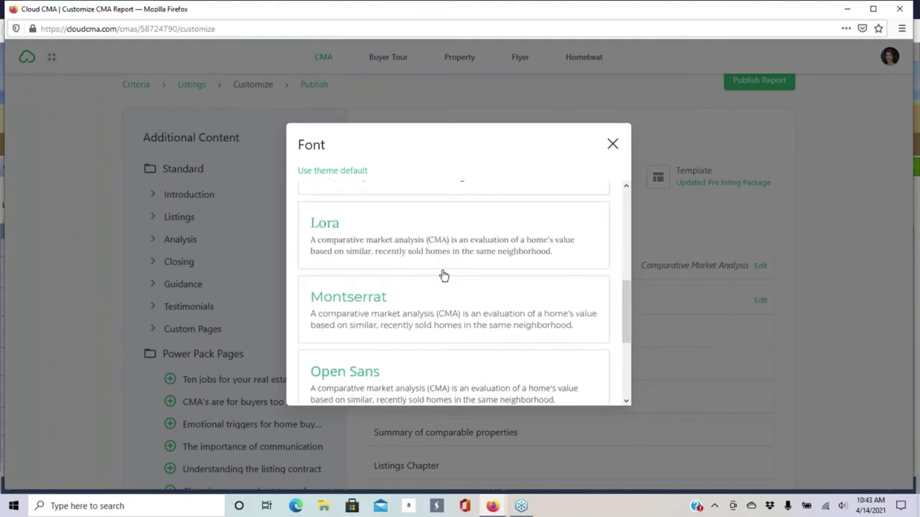
{"action": "scroll", "coordinate": [442, 274], "scroll_direction": "down", "scroll_amount": 2}
{"action": "scroll", "coordinate": [441, 273], "scroll_direction": "down", "scroll_amount": 1}
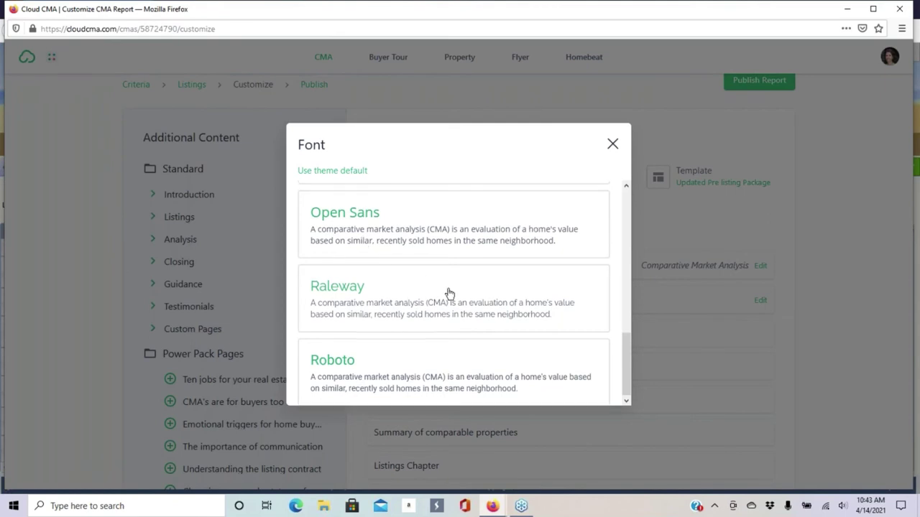
{"action": "scroll", "coordinate": [447, 294], "scroll_direction": "up", "scroll_amount": 1}
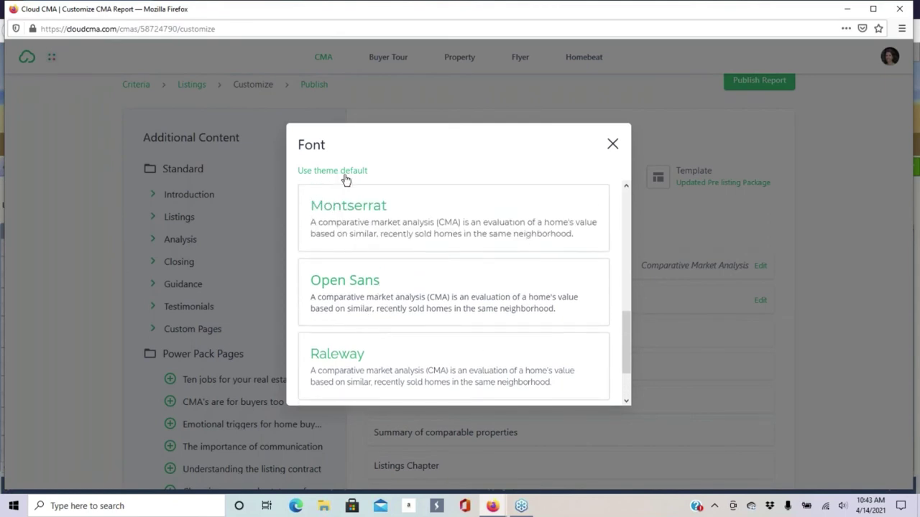
{"action": "scroll", "coordinate": [453, 293], "scroll_direction": "up", "scroll_amount": 1}
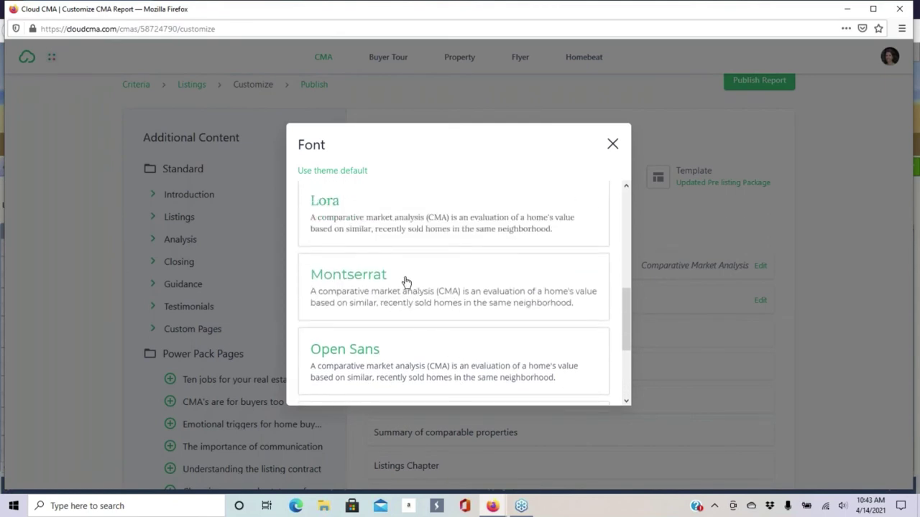
{"action": "left_click", "coordinate": [392, 289]}
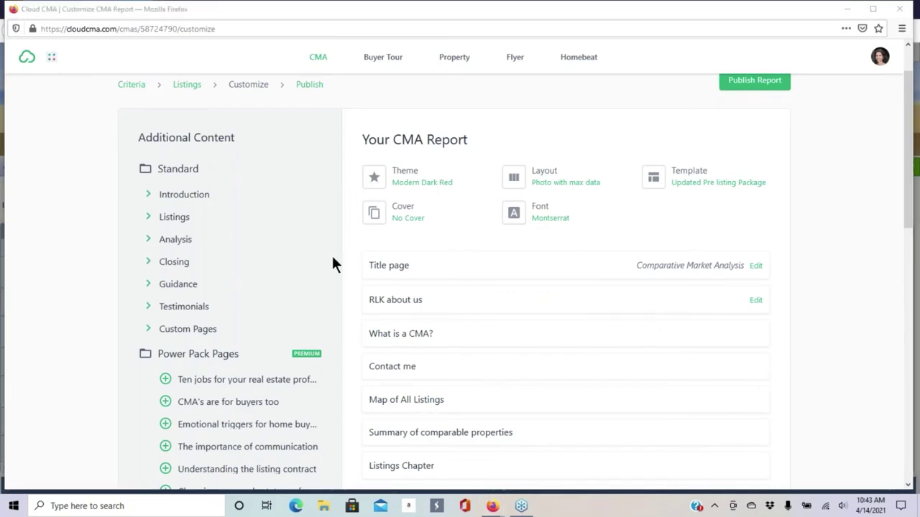
- Scroll the report page list down to Commission distribution and back
{"action": "scroll", "coordinate": [448, 262], "scroll_direction": "down", "scroll_amount": 4}
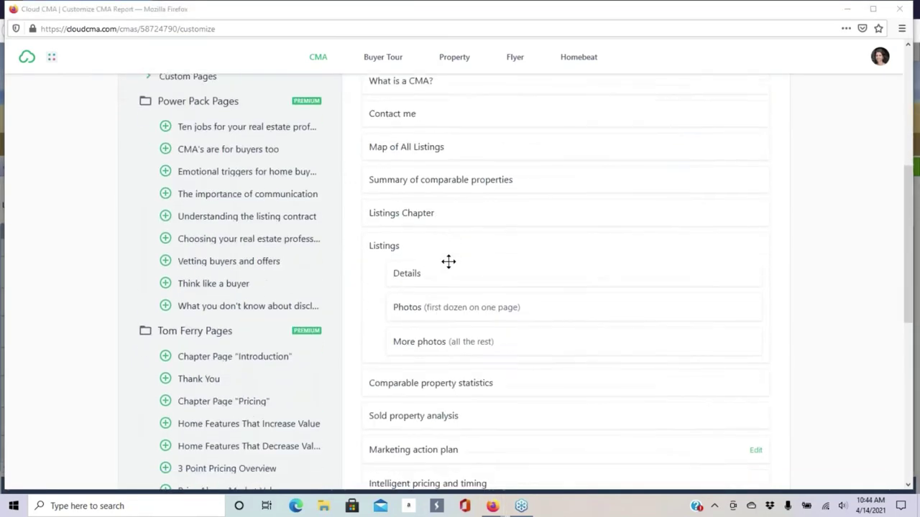
{"action": "scroll", "coordinate": [448, 261], "scroll_direction": "down", "scroll_amount": 7}
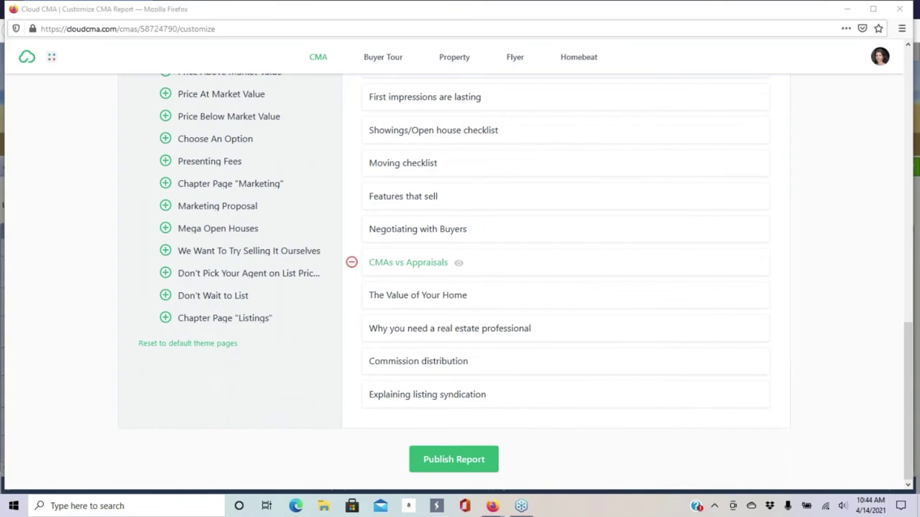
{"action": "scroll", "coordinate": [583, 284], "scroll_direction": "up", "scroll_amount": 10}
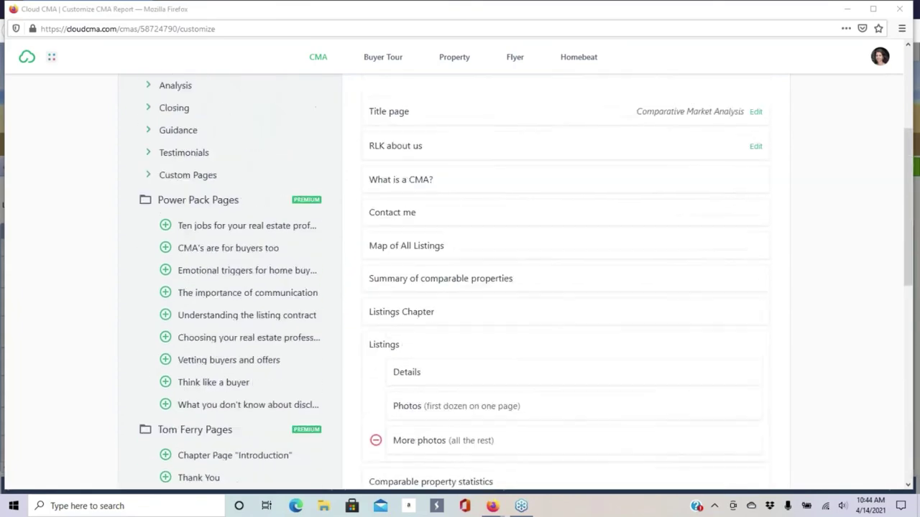
{"action": "scroll", "coordinate": [470, 181], "scroll_direction": "up", "scroll_amount": 1}
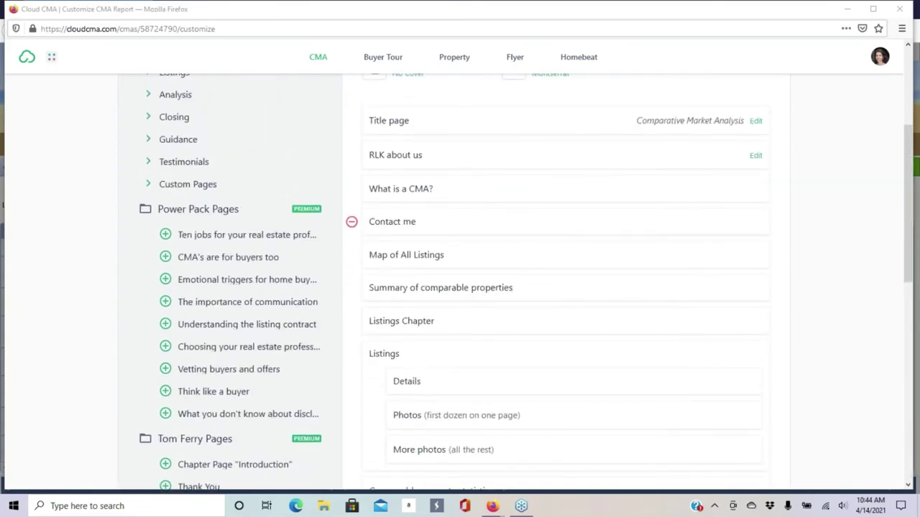
{"action": "scroll", "coordinate": [422, 142], "scroll_direction": "up", "scroll_amount": 2}
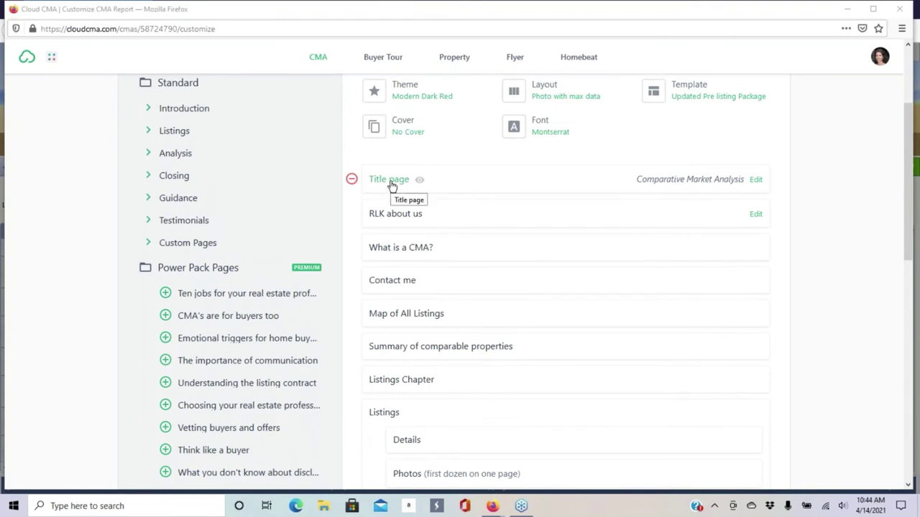
{"action": "left_click", "coordinate": [392, 183]}
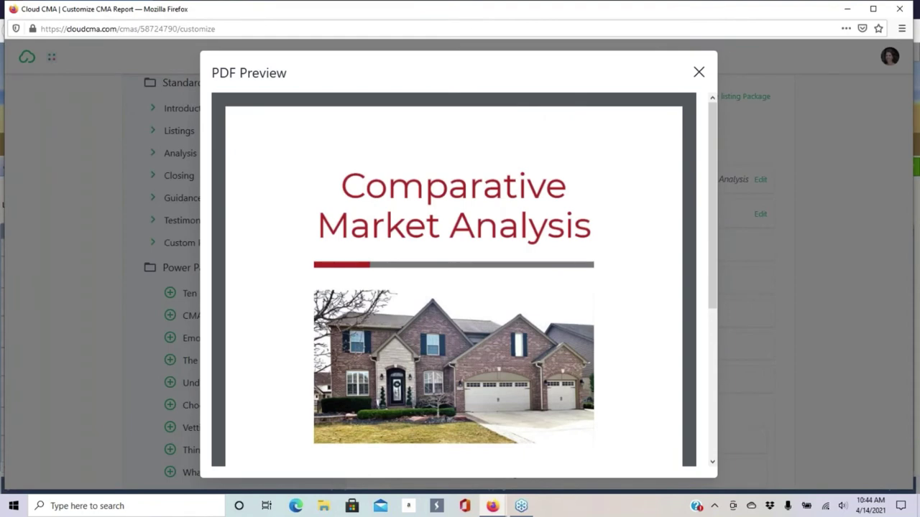
{"action": "scroll", "coordinate": [431, 345], "scroll_direction": "down", "scroll_amount": 4}
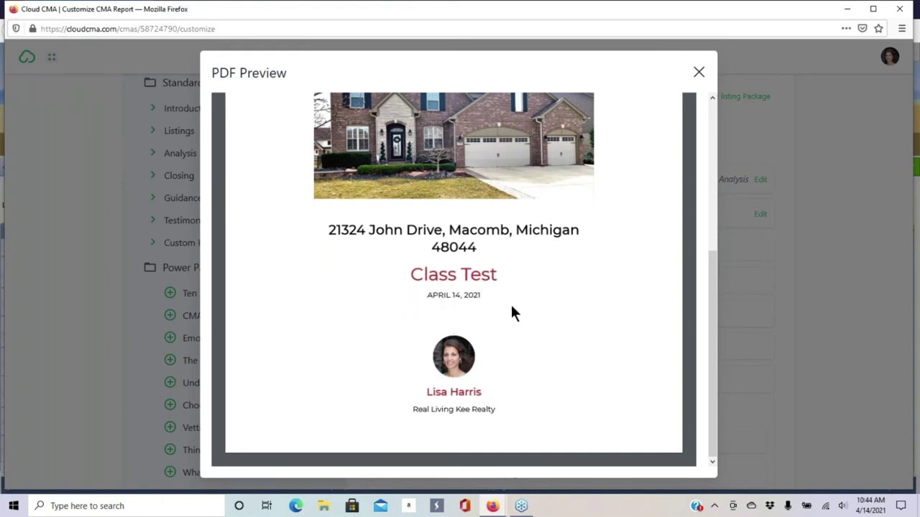
{"action": "scroll", "coordinate": [658, 302], "scroll_direction": "up", "scroll_amount": 4}
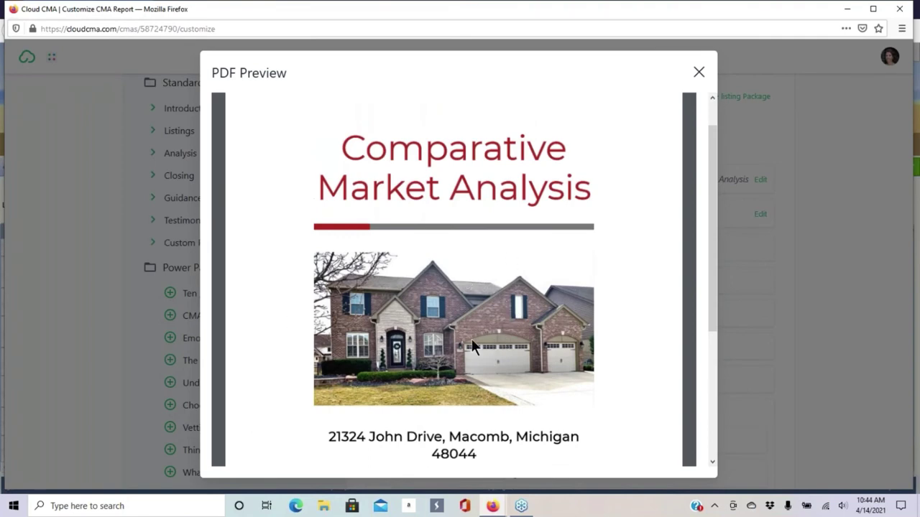
{"action": "left_click", "coordinate": [698, 75]}
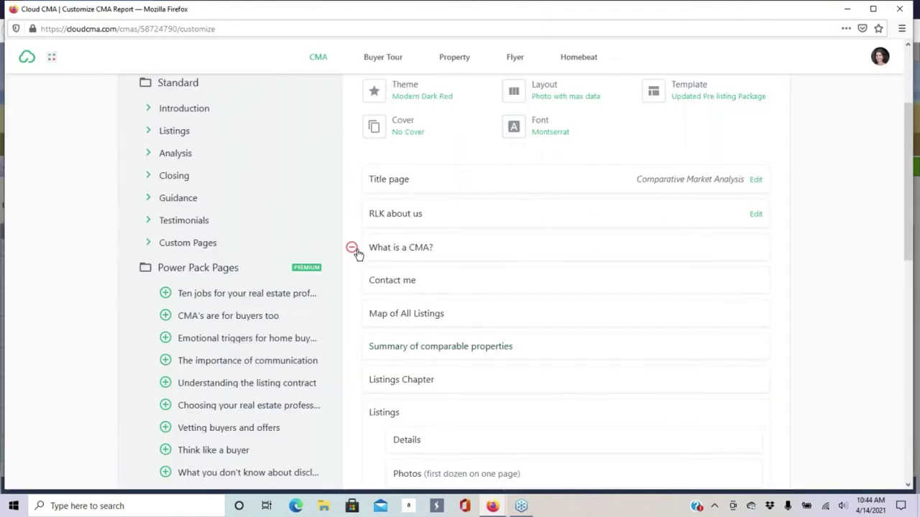
{"action": "scroll", "coordinate": [476, 232], "scroll_direction": "down", "scroll_amount": 5}
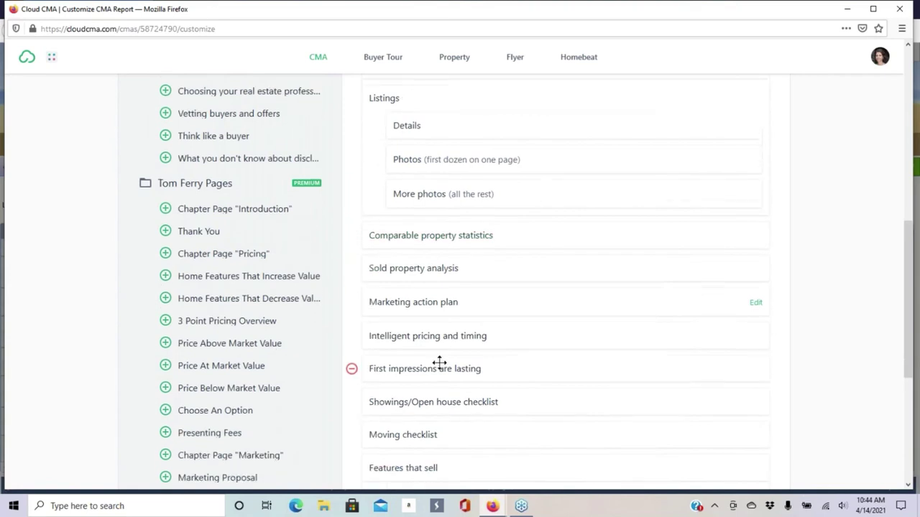
{"action": "scroll", "coordinate": [439, 363], "scroll_direction": "down", "scroll_amount": 2}
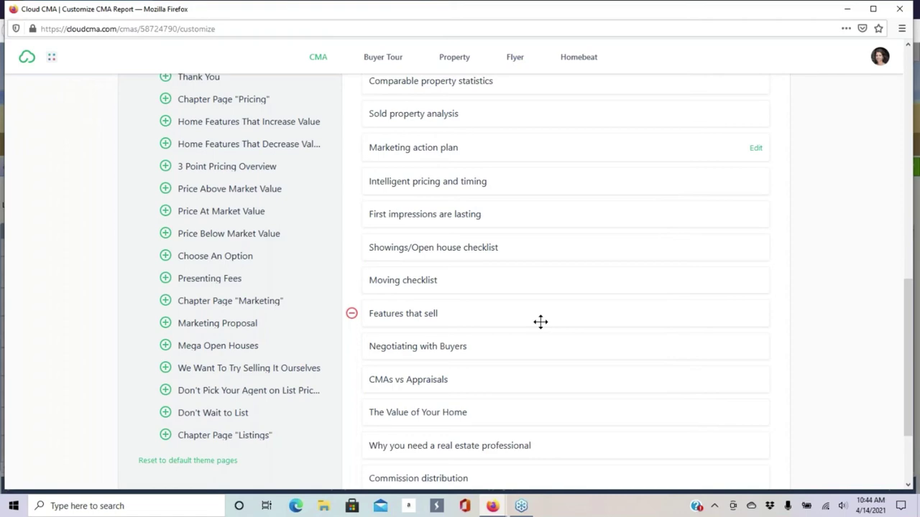
{"action": "scroll", "coordinate": [540, 322], "scroll_direction": "down", "scroll_amount": 3}
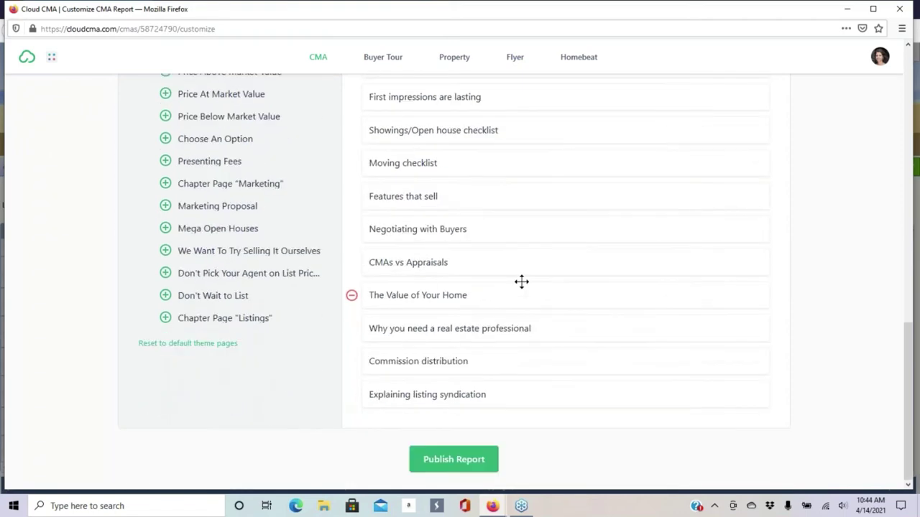
{"action": "scroll", "coordinate": [503, 267], "scroll_direction": "up", "scroll_amount": 10}
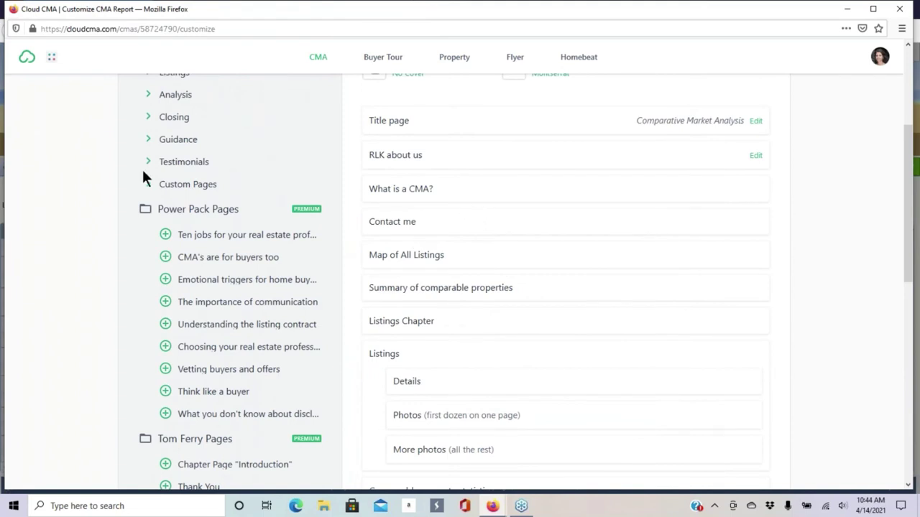
- Append DOTS_flyer.pdf from Custom Pages and preview its Data Sharing by Database map page
{"action": "left_click", "coordinate": [146, 188]}
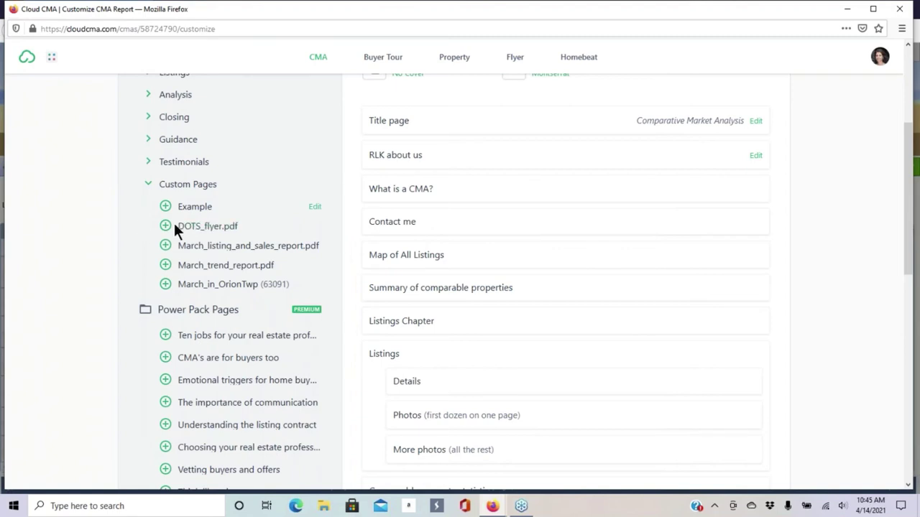
{"action": "left_click", "coordinate": [165, 227]}
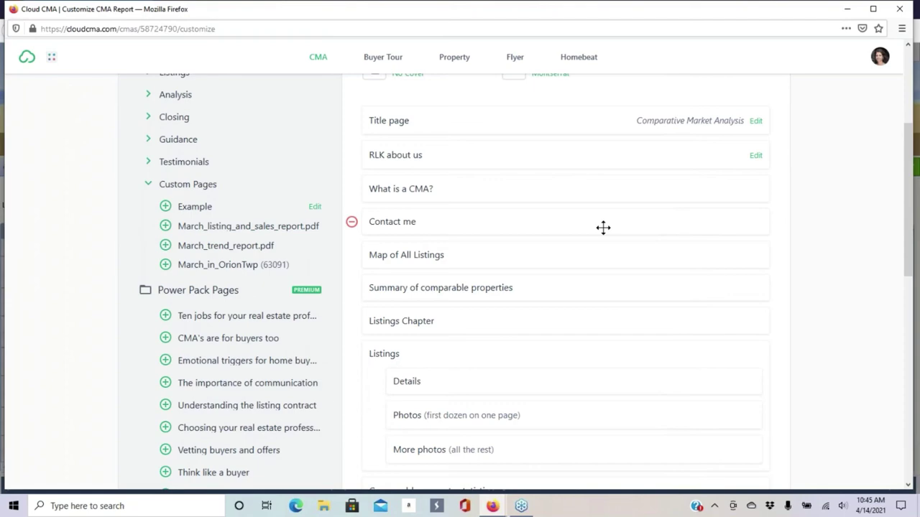
{"action": "scroll", "coordinate": [637, 207], "scroll_direction": "down", "scroll_amount": 5}
{"action": "scroll", "coordinate": [637, 207], "scroll_direction": "down", "scroll_amount": 2}
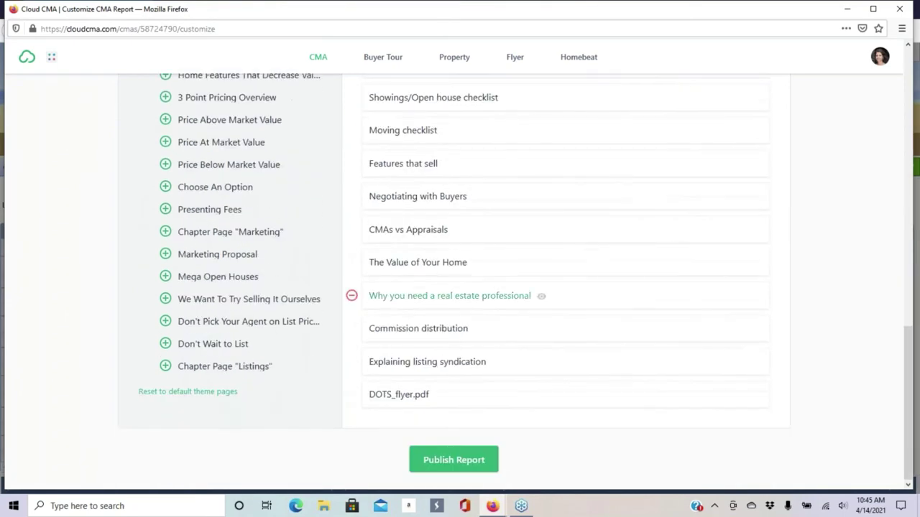
{"action": "left_click", "coordinate": [399, 395]}
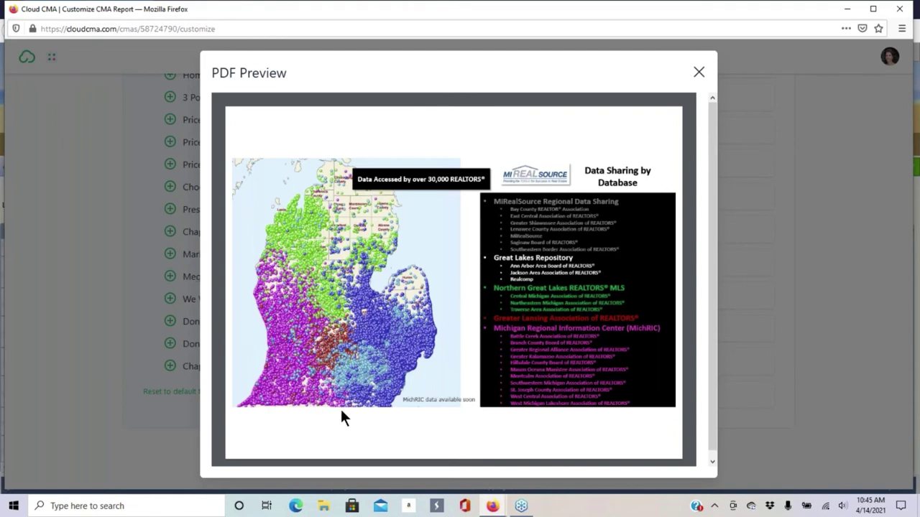
- Close the flyer preview, then append March_listing_and_sales_report.pdf and March_trend_report.pdf after it
{"action": "left_click", "coordinate": [699, 74]}
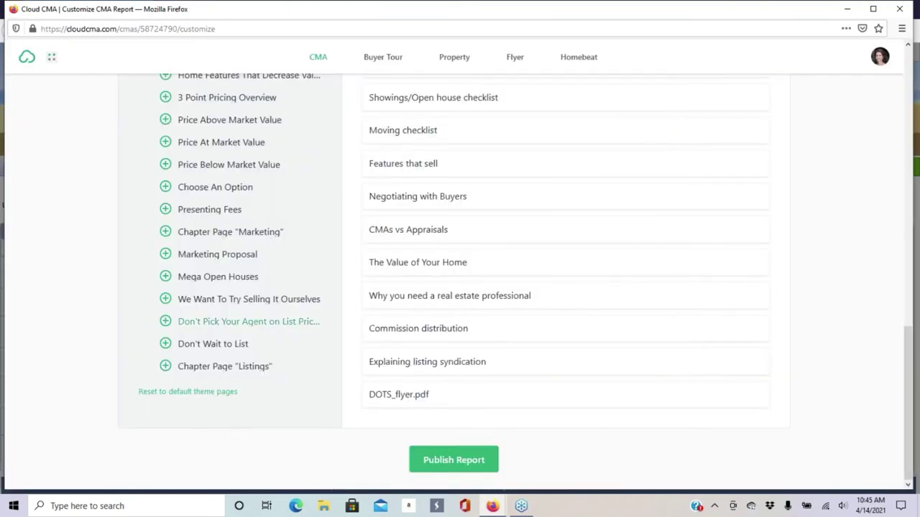
{"action": "scroll", "coordinate": [220, 302], "scroll_direction": "up", "scroll_amount": 5}
{"action": "scroll", "coordinate": [222, 302], "scroll_direction": "up", "scroll_amount": 2}
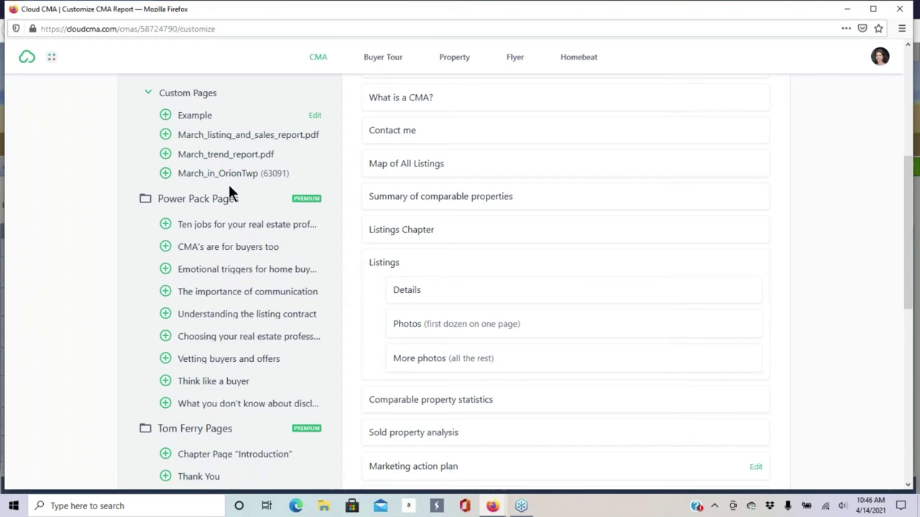
{"action": "left_click", "coordinate": [166, 136]}
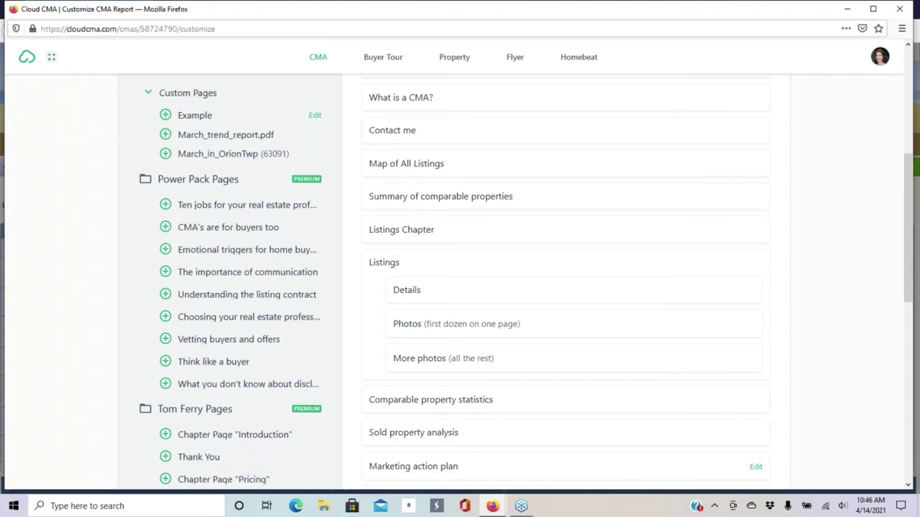
{"action": "left_click", "coordinate": [165, 136]}
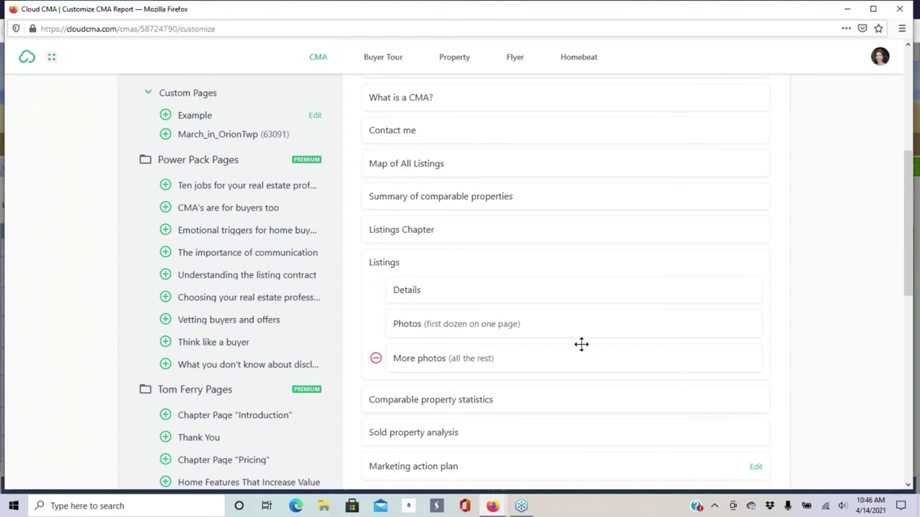
{"action": "scroll", "coordinate": [554, 324], "scroll_direction": "down", "scroll_amount": 10}
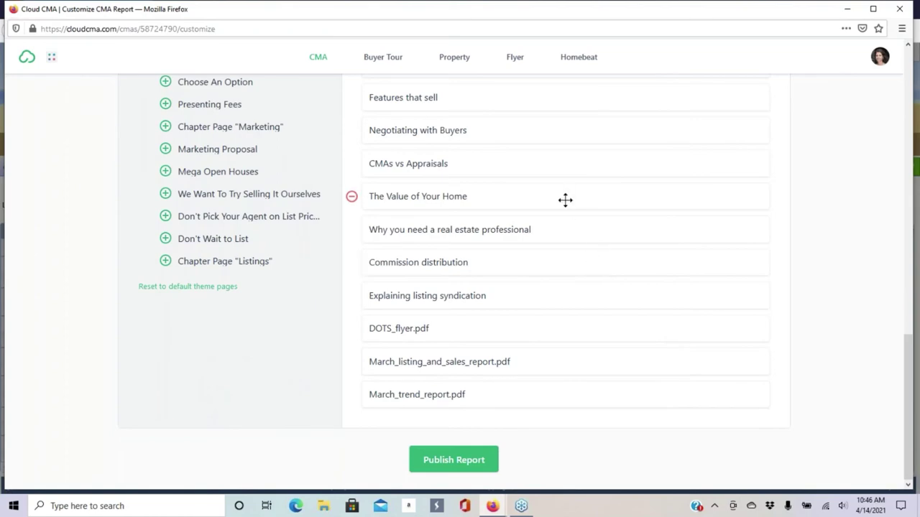
{"action": "scroll", "coordinate": [565, 200], "scroll_direction": "up", "scroll_amount": 10}
{"action": "scroll", "coordinate": [565, 201], "scroll_direction": "up", "scroll_amount": 2}
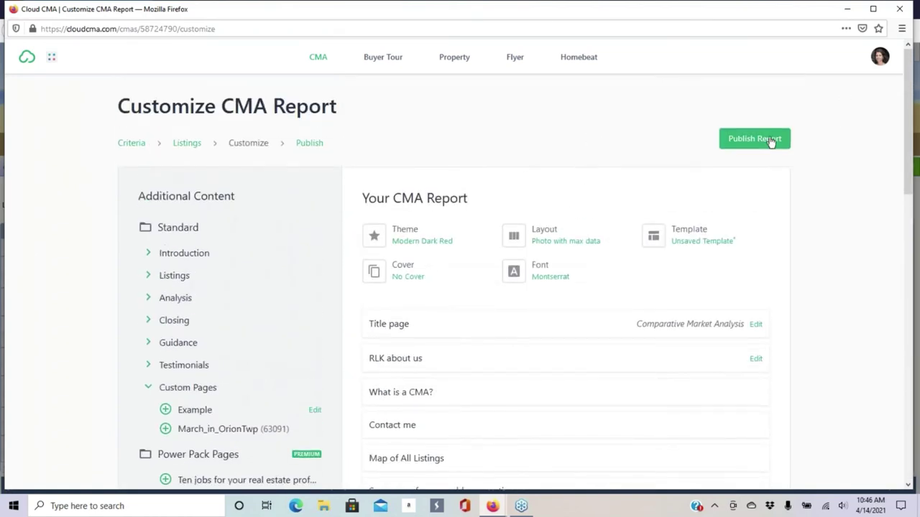
{"action": "scroll", "coordinate": [489, 159], "scroll_direction": "down", "scroll_amount": 12}
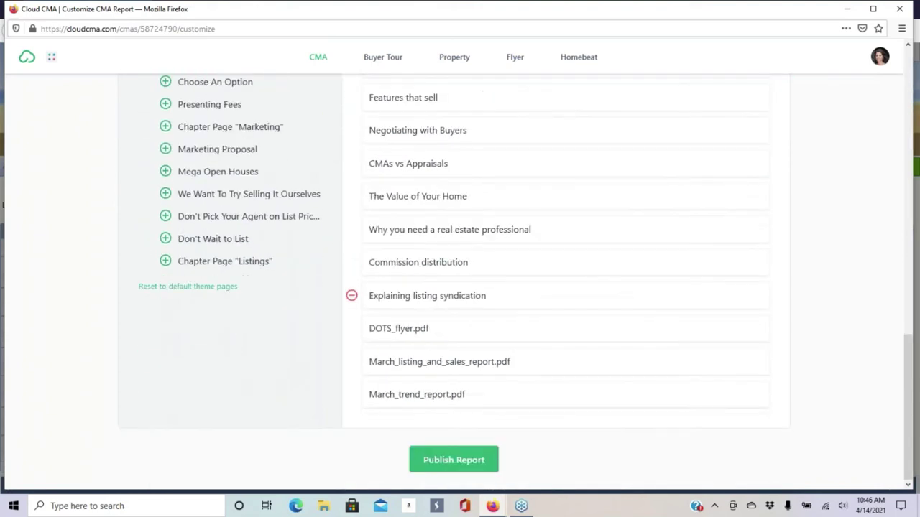
- Publish the customized Class Test CMA report
{"action": "left_click", "coordinate": [454, 460]}
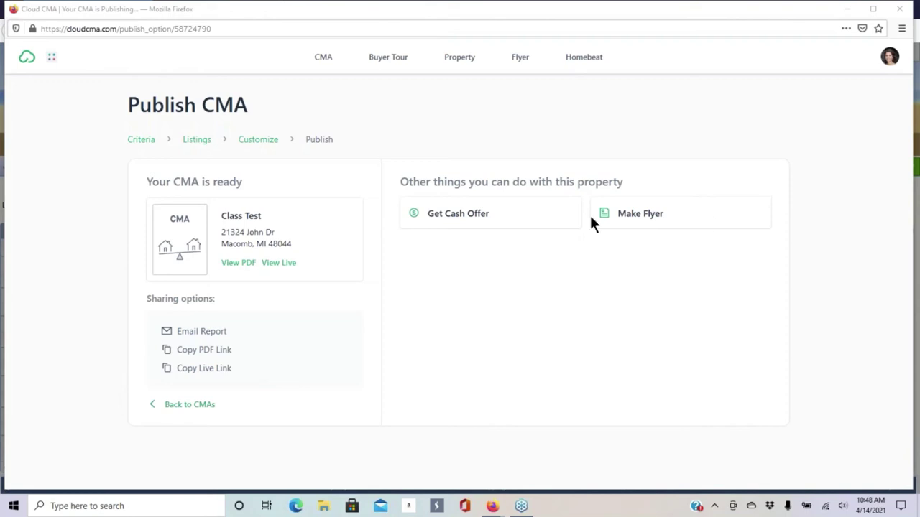
- Download the published report as a PDF and open it from Firefox's downloads
{"action": "left_click", "coordinate": [237, 263]}
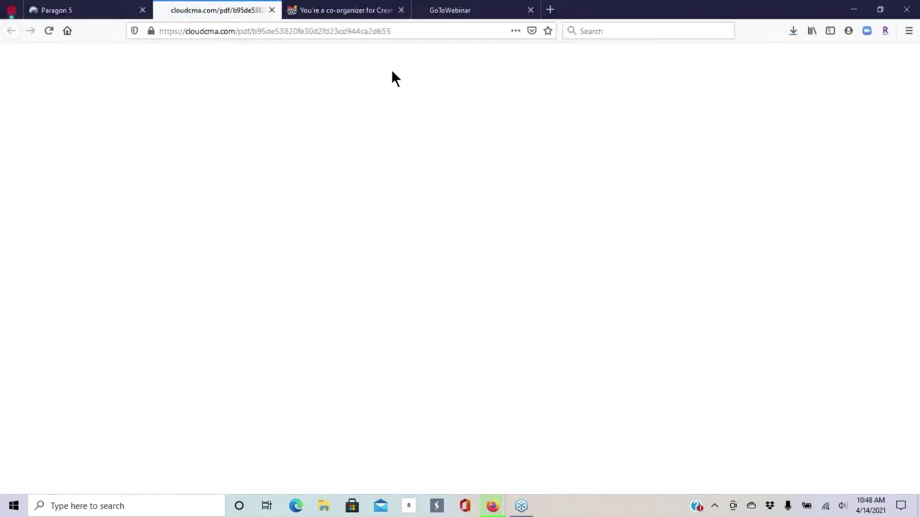
{"action": "left_click", "coordinate": [794, 32]}
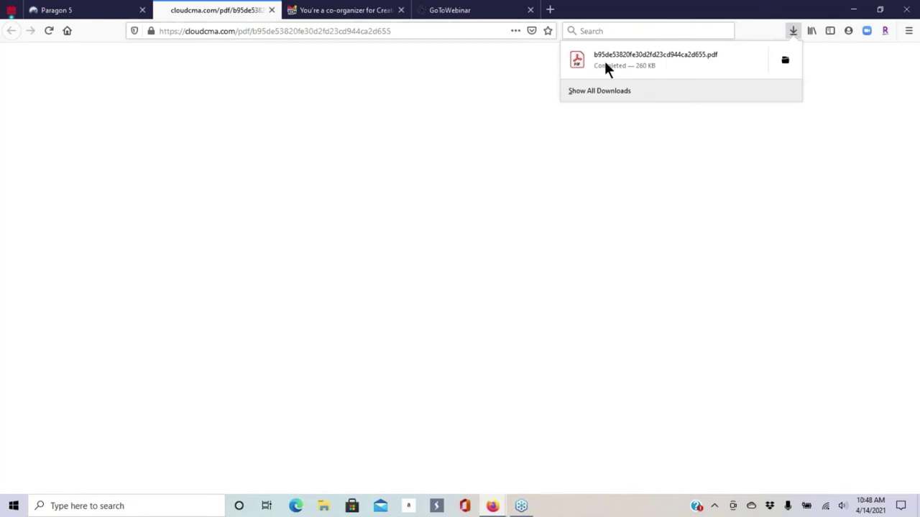
{"action": "left_click", "coordinate": [660, 61]}
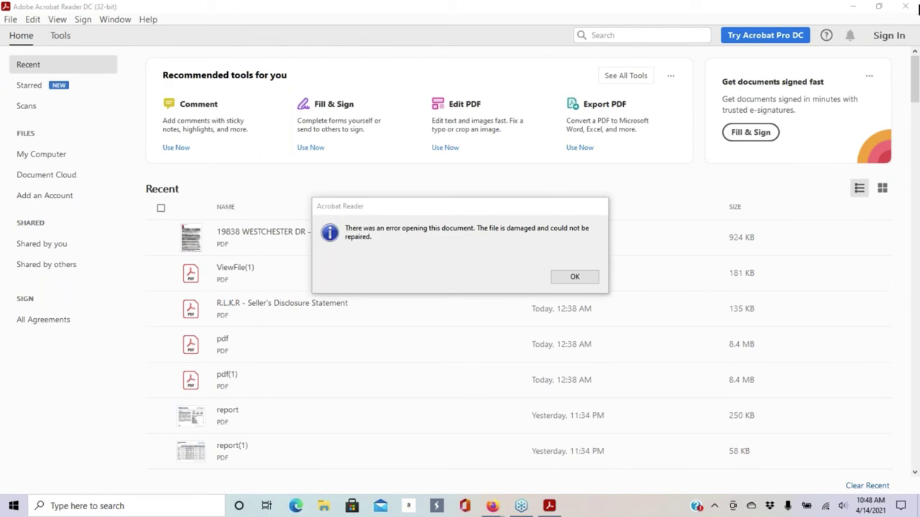
- Dismiss the damaged-file error, close Acrobat and the blank tab, and return to Cloud CMA
{"action": "left_click", "coordinate": [576, 276]}
{"action": "left_click", "coordinate": [912, 7]}
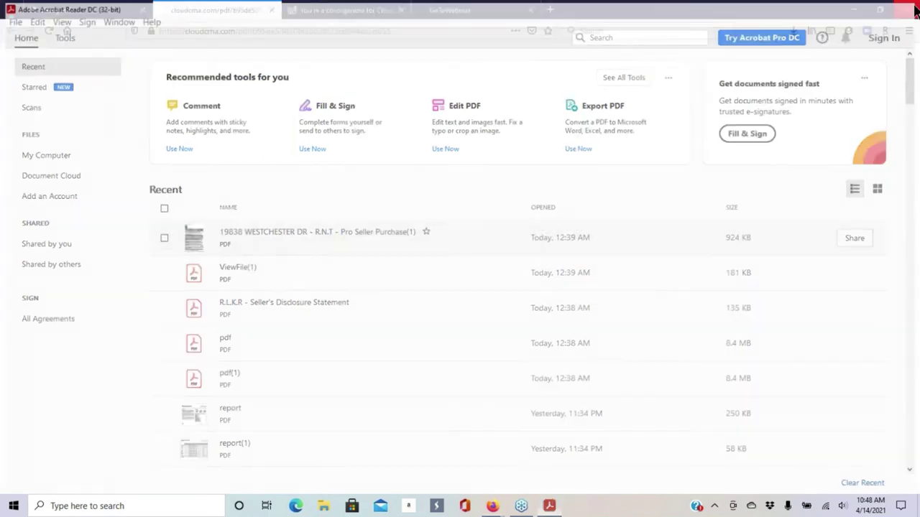
{"action": "left_click", "coordinate": [793, 31]}
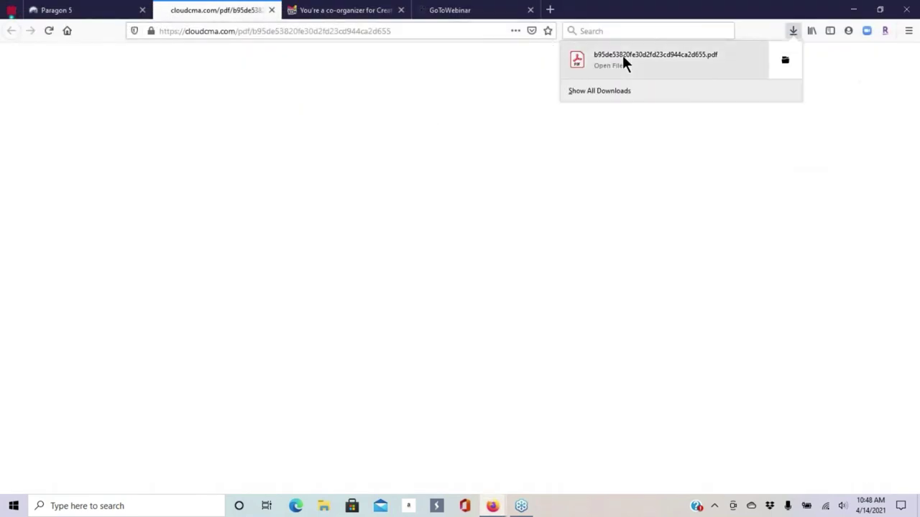
{"action": "left_click", "coordinate": [271, 10]}
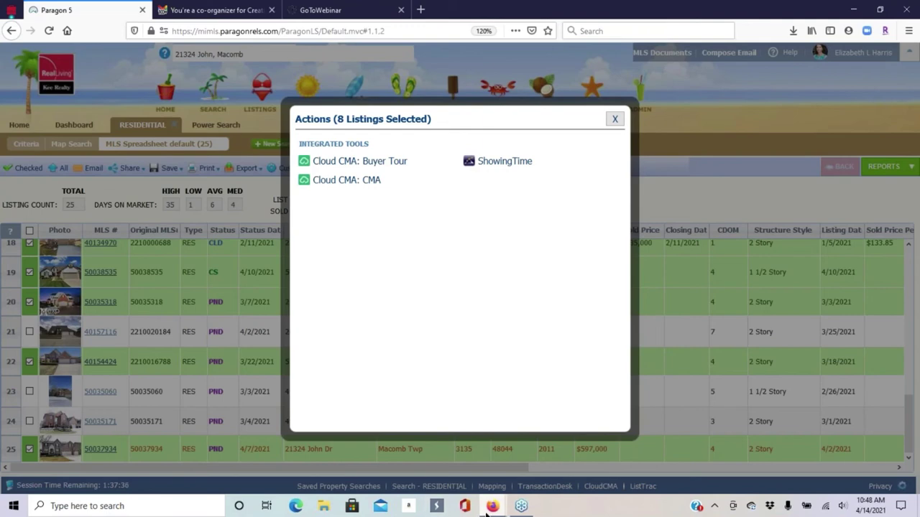
{"action": "mouse_move", "coordinate": [489, 507]}
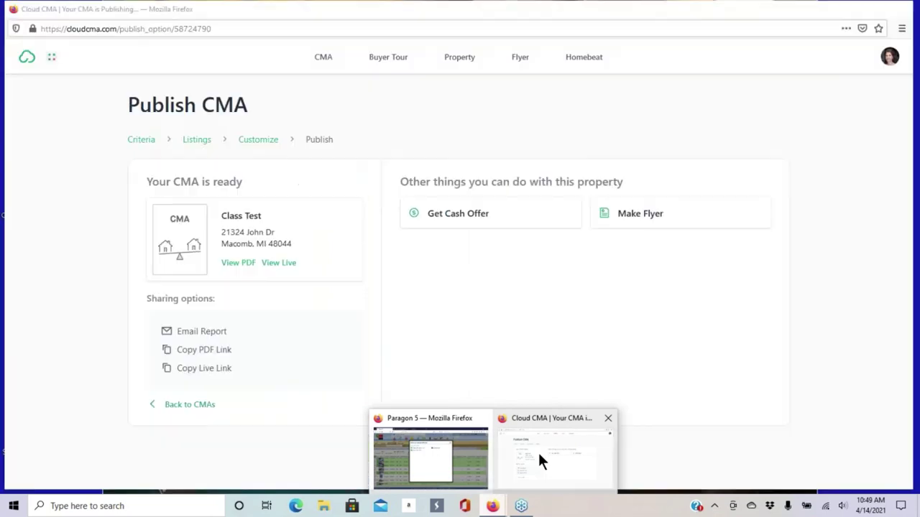
{"action": "left_click", "coordinate": [539, 456]}
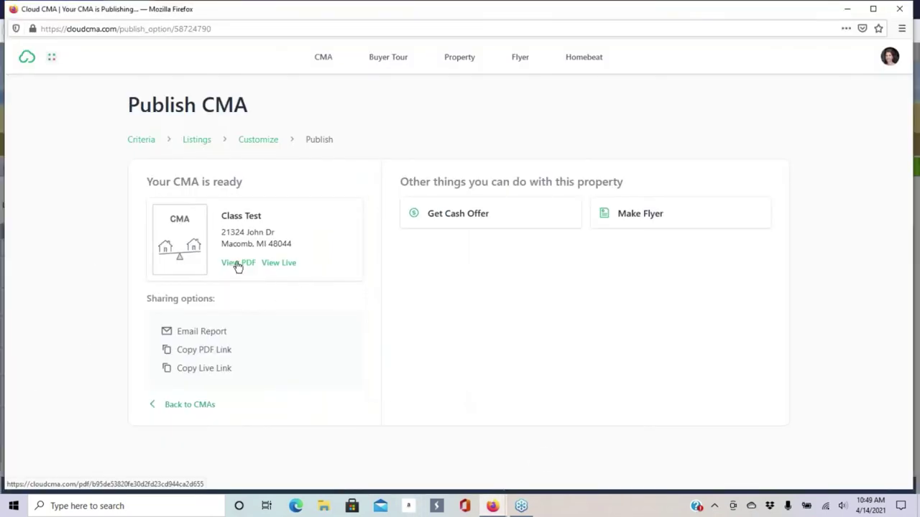
- Re-download the 39.9 MB report PDF and open the 87-page CMA in Acrobat Reader
{"action": "left_click", "coordinate": [238, 264]}
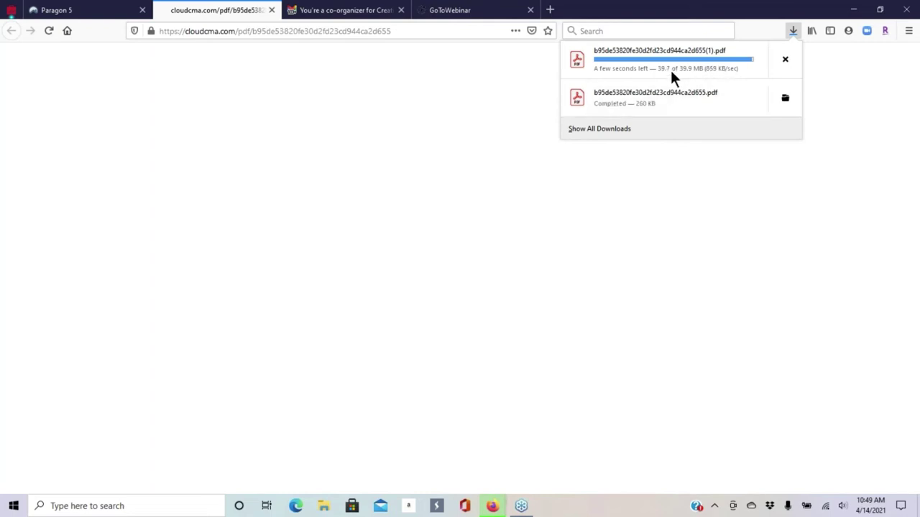
{"action": "left_click", "coordinate": [622, 59]}
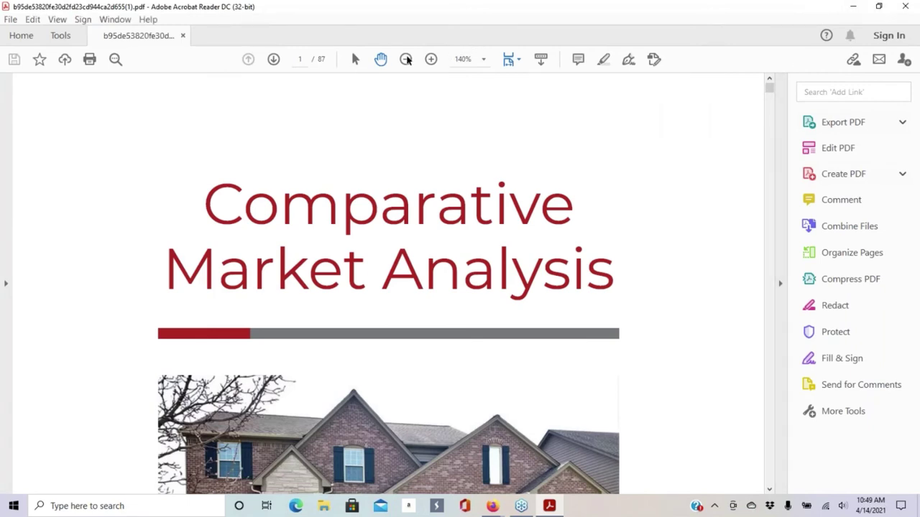
- Zoom the report's cover page out to 66.7%
{"action": "left_click", "coordinate": [406, 59]}
{"action": "left_click", "coordinate": [406, 60]}
{"action": "left_click", "coordinate": [406, 60]}
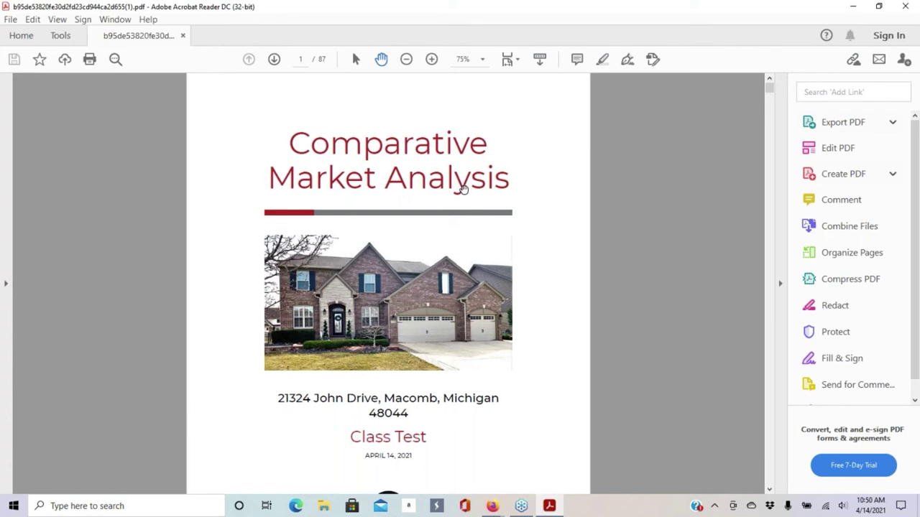
{"action": "scroll", "coordinate": [460, 187], "scroll_direction": "down", "scroll_amount": 3}
{"action": "scroll", "coordinate": [460, 186], "scroll_direction": "up", "scroll_amount": 3}
{"action": "left_click", "coordinate": [405, 61]}
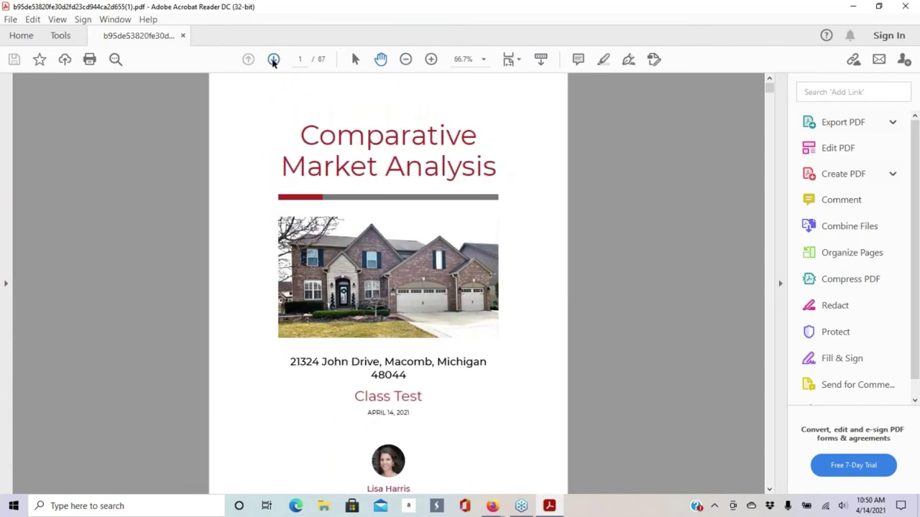
- Page forward past the Map of Comparable Listings into the comparable home listings
{"action": "left_click", "coordinate": [273, 60]}
{"action": "left_click", "coordinate": [273, 59]}
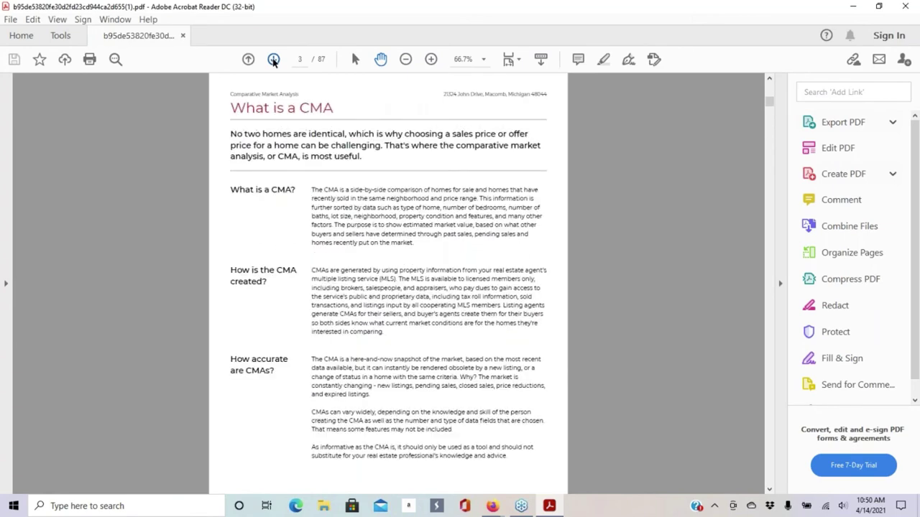
{"action": "left_click", "coordinate": [273, 60]}
{"action": "left_click", "coordinate": [273, 60]}
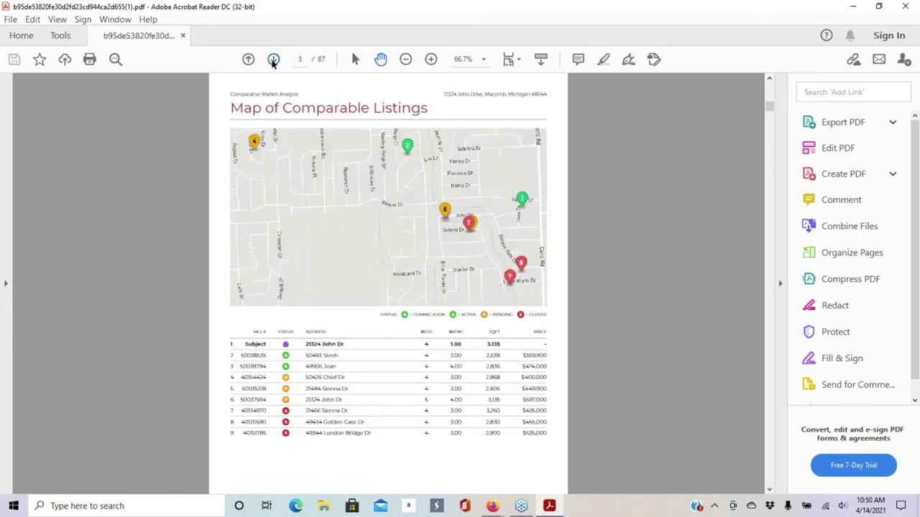
{"action": "scroll", "coordinate": [327, 195], "scroll_direction": "down", "scroll_amount": 2}
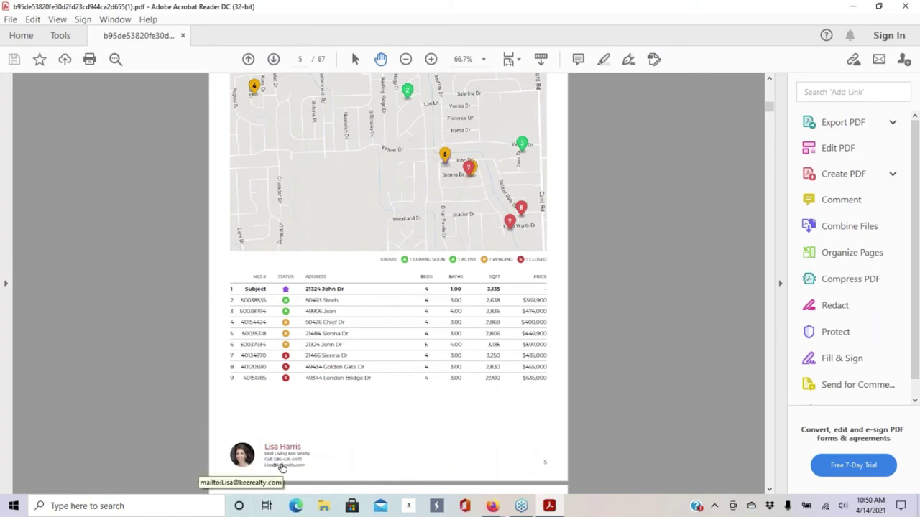
{"action": "scroll", "coordinate": [306, 288], "scroll_direction": "down", "scroll_amount": 4}
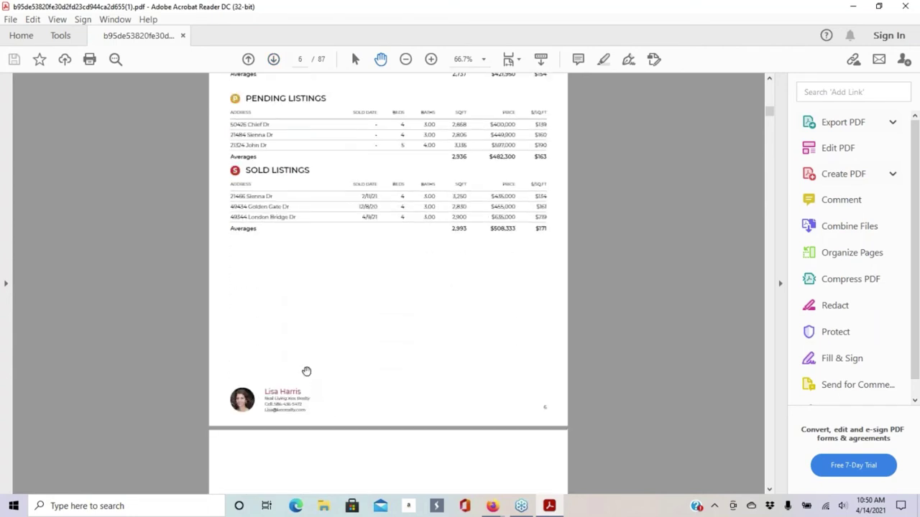
{"action": "scroll", "coordinate": [307, 371], "scroll_direction": "up", "scroll_amount": 3}
{"action": "scroll", "coordinate": [402, 225], "scroll_direction": "up", "scroll_amount": 1}
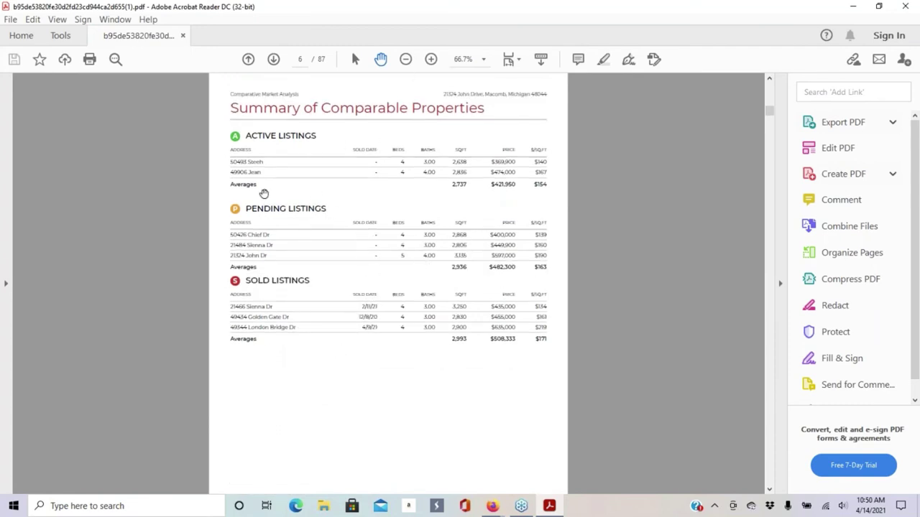
{"action": "left_click", "coordinate": [273, 60]}
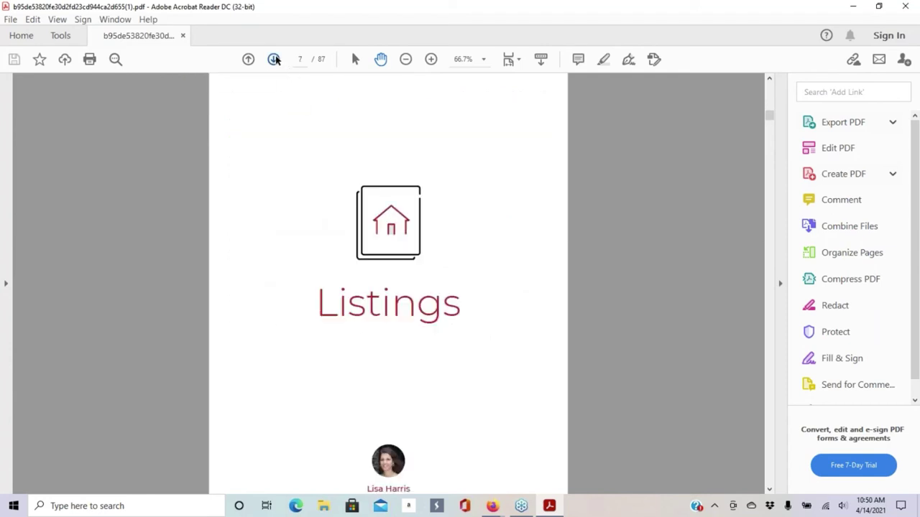
{"action": "left_click", "coordinate": [274, 60]}
{"action": "left_click", "coordinate": [274, 60]}
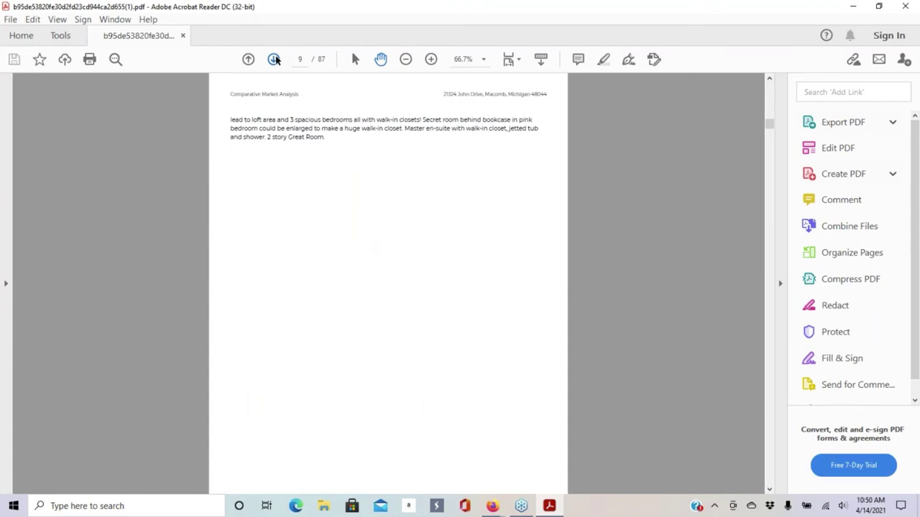
{"action": "left_click", "coordinate": [274, 59]}
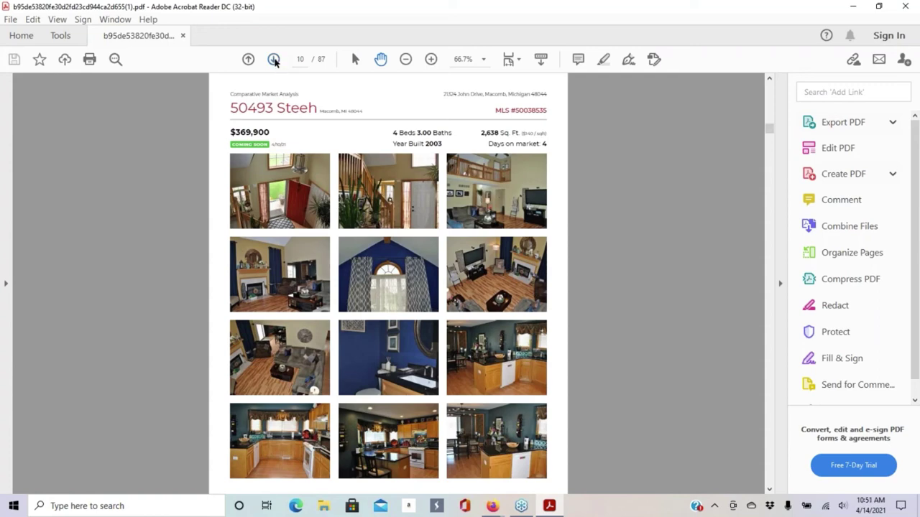
{"action": "left_click", "coordinate": [273, 60]}
{"action": "left_click", "coordinate": [273, 60]}
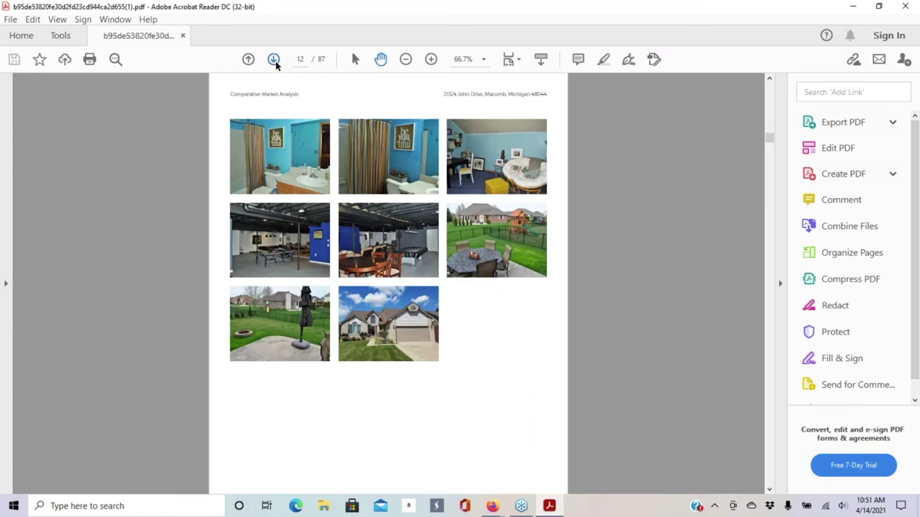
{"action": "left_click", "coordinate": [273, 60]}
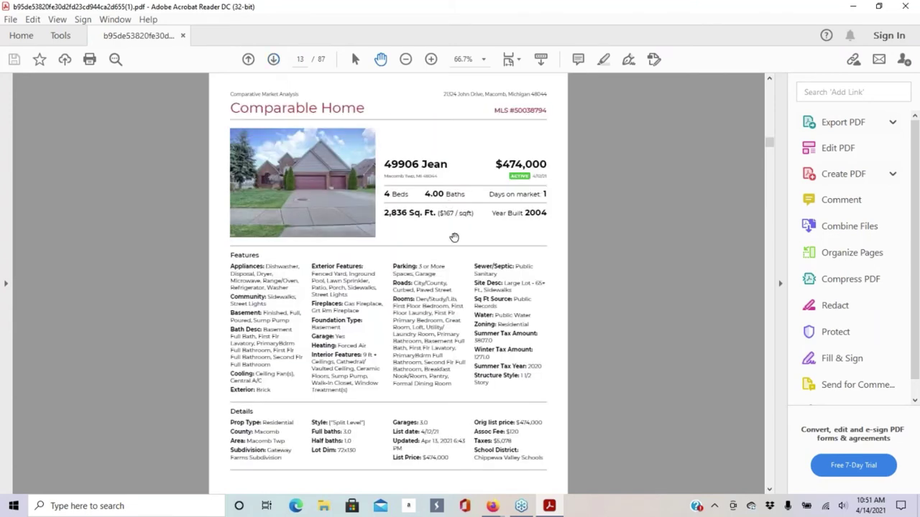
{"action": "scroll", "coordinate": [383, 219], "scroll_direction": "down", "scroll_amount": 15}
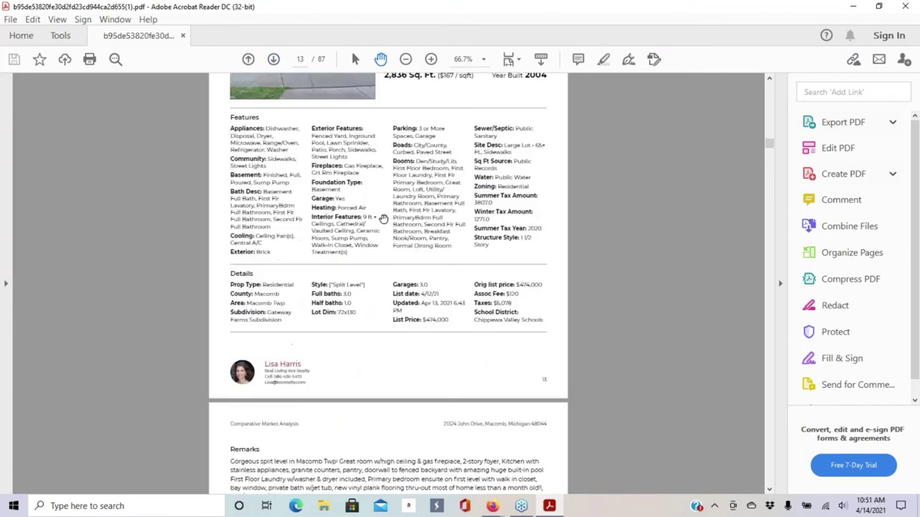
- Skip through the remaining listings to Comparable Property Statistics on page 54
{"action": "left_click", "coordinate": [273, 60]}
{"action": "left_click", "coordinate": [273, 60]}
{"action": "left_click", "coordinate": [273, 60]}
{"action": "left_click", "coordinate": [273, 60]}
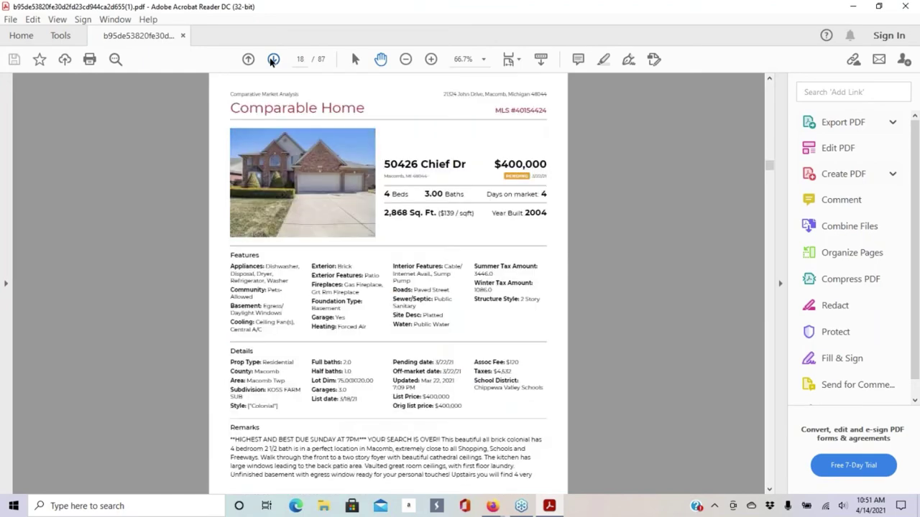
{"action": "left_click", "coordinate": [273, 60]}
{"action": "left_click", "coordinate": [273, 60]}
{"action": "left_click", "coordinate": [273, 60]}
{"action": "left_click", "coordinate": [273, 60]}
{"action": "left_click", "coordinate": [273, 59]}
{"action": "left_click", "coordinate": [273, 60]}
{"action": "left_click", "coordinate": [273, 60]}
{"action": "left_click", "coordinate": [273, 60]}
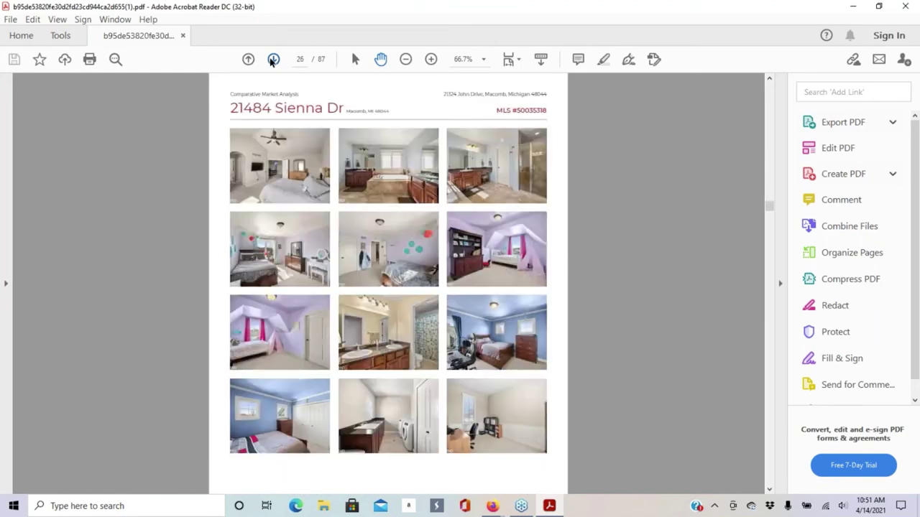
{"action": "left_click", "coordinate": [273, 60]}
{"action": "left_click", "coordinate": [273, 60]}
{"action": "left_click", "coordinate": [273, 60]}
{"action": "left_click", "coordinate": [273, 60]}
{"action": "left_click", "coordinate": [273, 59]}
{"action": "left_click", "coordinate": [273, 59]}
{"action": "left_click", "coordinate": [273, 59]}
{"action": "left_click", "coordinate": [273, 59]}
{"action": "left_click", "coordinate": [273, 60]}
{"action": "left_click", "coordinate": [273, 60]}
{"action": "left_click", "coordinate": [273, 60]}
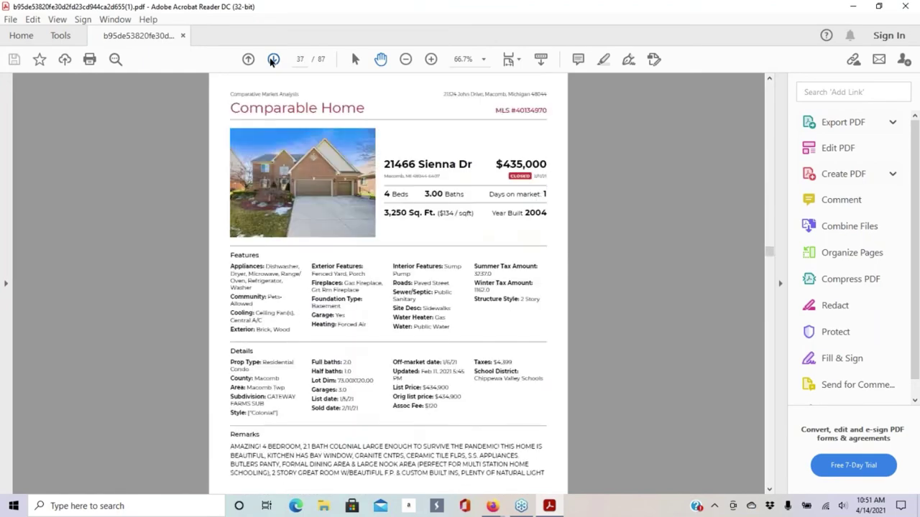
{"action": "left_click", "coordinate": [274, 59]}
{"action": "left_click", "coordinate": [273, 60]}
{"action": "left_click", "coordinate": [273, 59]}
{"action": "left_click", "coordinate": [273, 60]}
{"action": "left_click", "coordinate": [273, 60]}
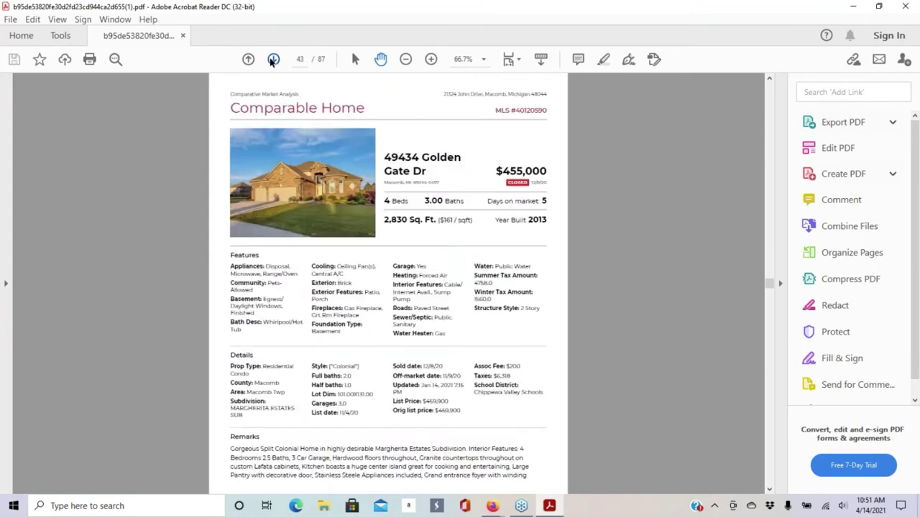
{"action": "left_click", "coordinate": [273, 60]}
{"action": "left_click", "coordinate": [274, 60]}
{"action": "left_click", "coordinate": [273, 60]}
{"action": "left_click", "coordinate": [273, 60]}
{"action": "left_click", "coordinate": [273, 60]}
{"action": "left_click", "coordinate": [273, 59]}
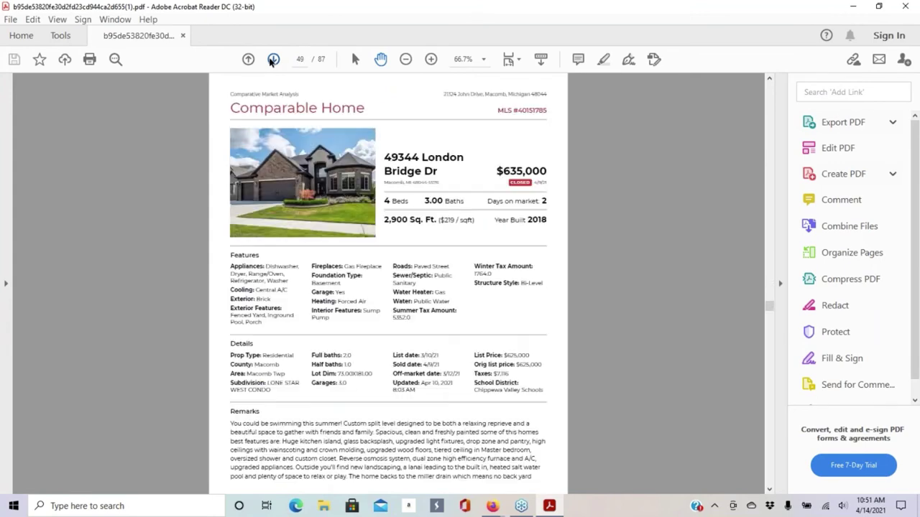
{"action": "left_click", "coordinate": [273, 60]}
{"action": "left_click", "coordinate": [273, 59]}
{"action": "left_click", "coordinate": [273, 59]}
{"action": "left_click", "coordinate": [273, 60]}
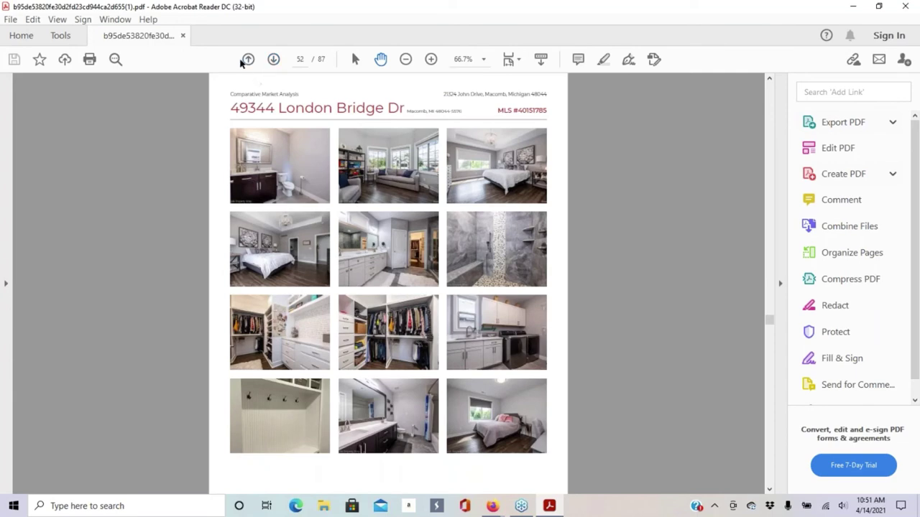
{"action": "left_click", "coordinate": [247, 60]}
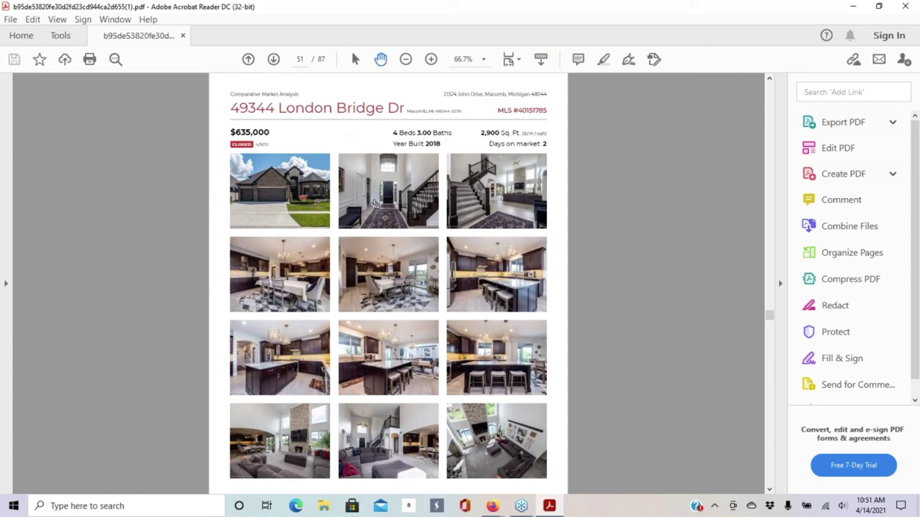
{"action": "scroll", "coordinate": [409, 239], "scroll_direction": "down", "scroll_amount": 2}
{"action": "scroll", "coordinate": [403, 237], "scroll_direction": "down", "scroll_amount": 20}
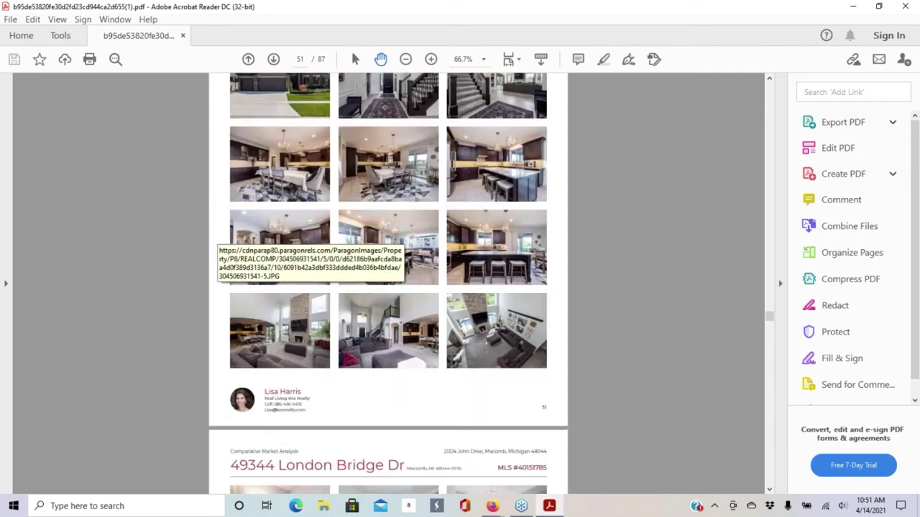
{"action": "scroll", "coordinate": [400, 238], "scroll_direction": "down", "scroll_amount": 9}
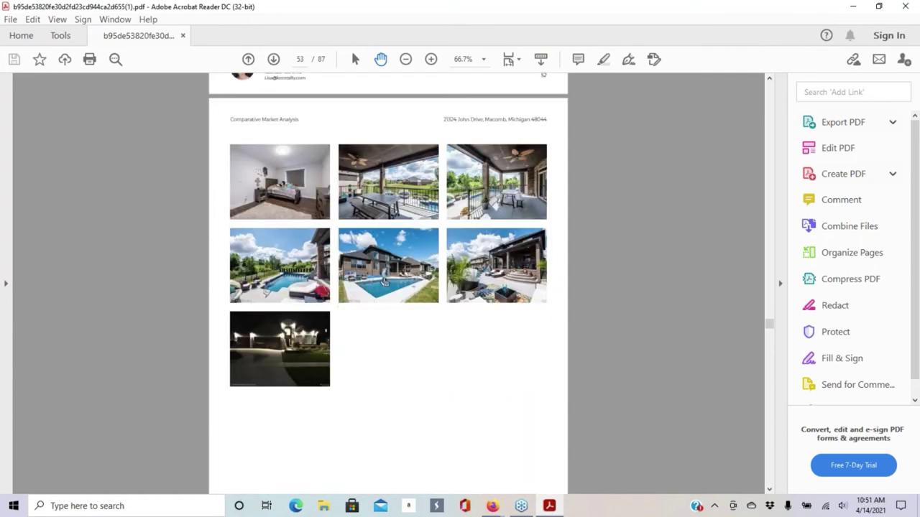
{"action": "scroll", "coordinate": [348, 191], "scroll_direction": "down", "scroll_amount": 1}
{"action": "scroll", "coordinate": [337, 196], "scroll_direction": "down", "scroll_amount": 17}
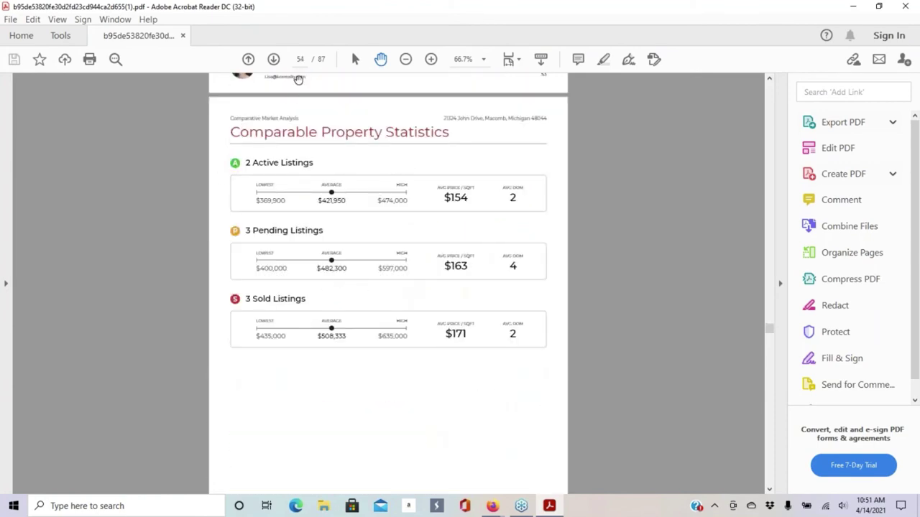
- Advance from Sold Property Analysis through Marketing Action Plan to the Moving Checklist page
{"action": "left_click", "coordinate": [272, 61]}
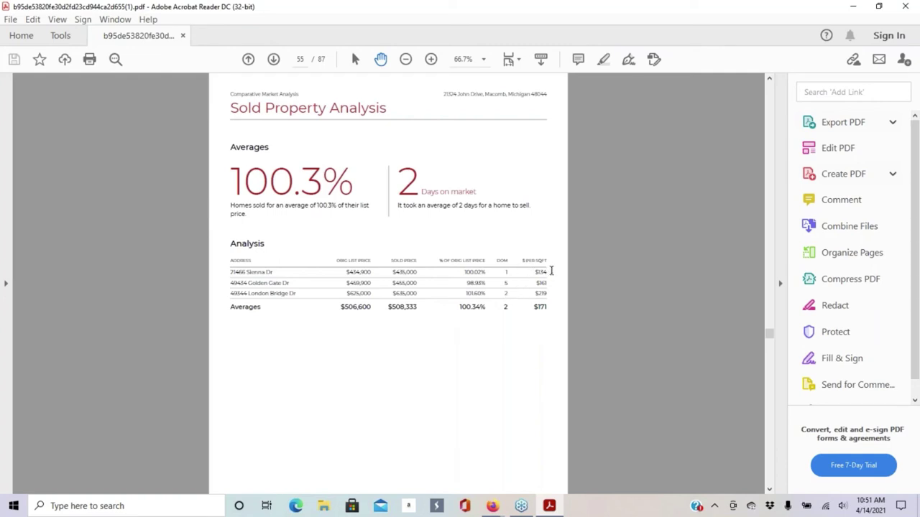
{"action": "left_click", "coordinate": [273, 60]}
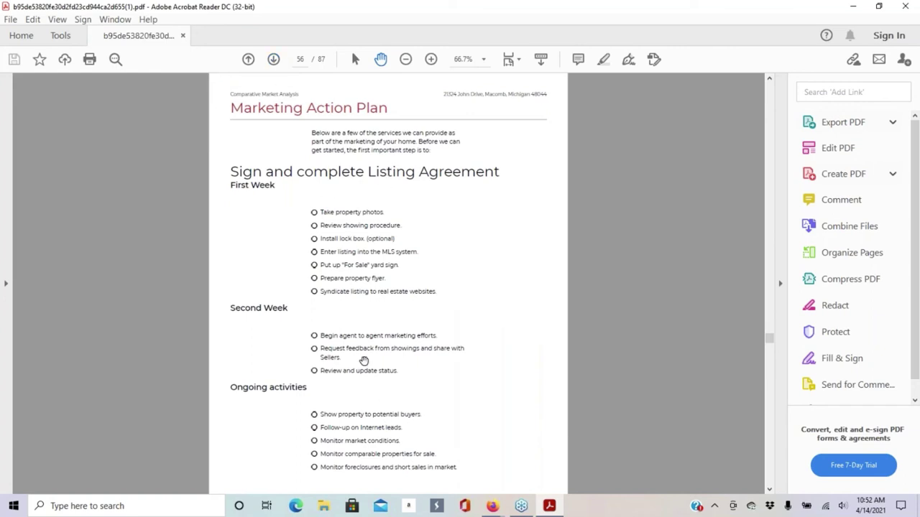
{"action": "scroll", "coordinate": [446, 219], "scroll_direction": "down", "scroll_amount": 1}
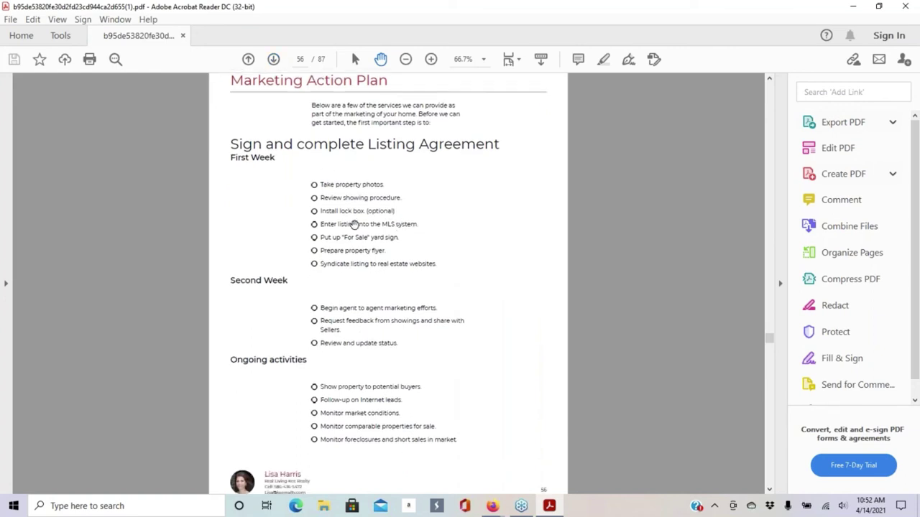
{"action": "left_click", "coordinate": [273, 60]}
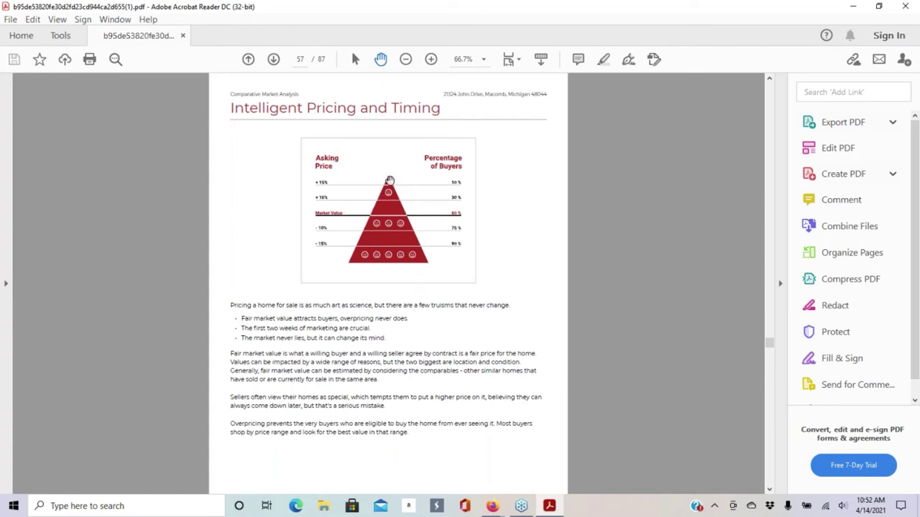
{"action": "left_click", "coordinate": [273, 60]}
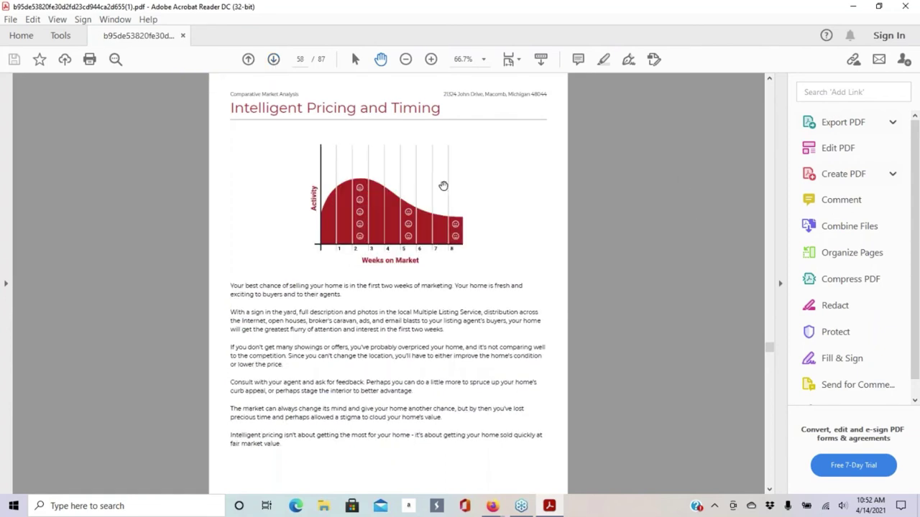
{"action": "left_click", "coordinate": [273, 60]}
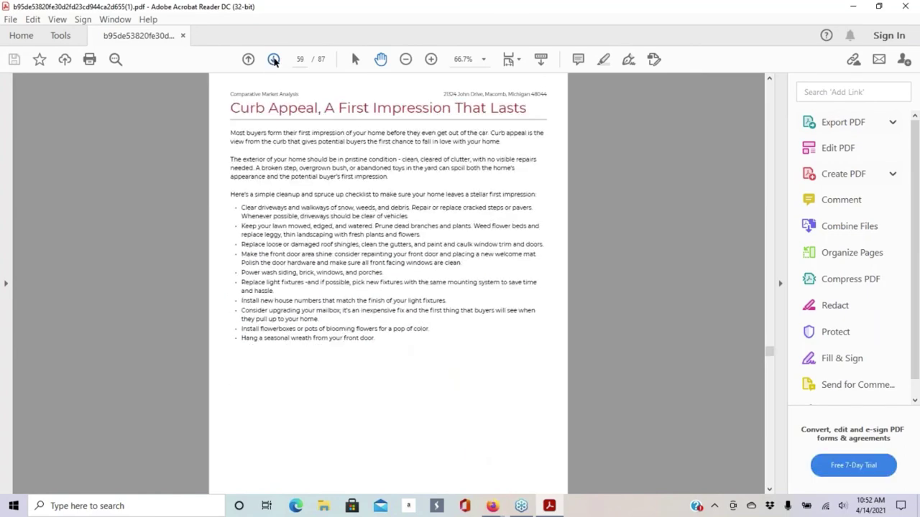
{"action": "left_click", "coordinate": [273, 59]}
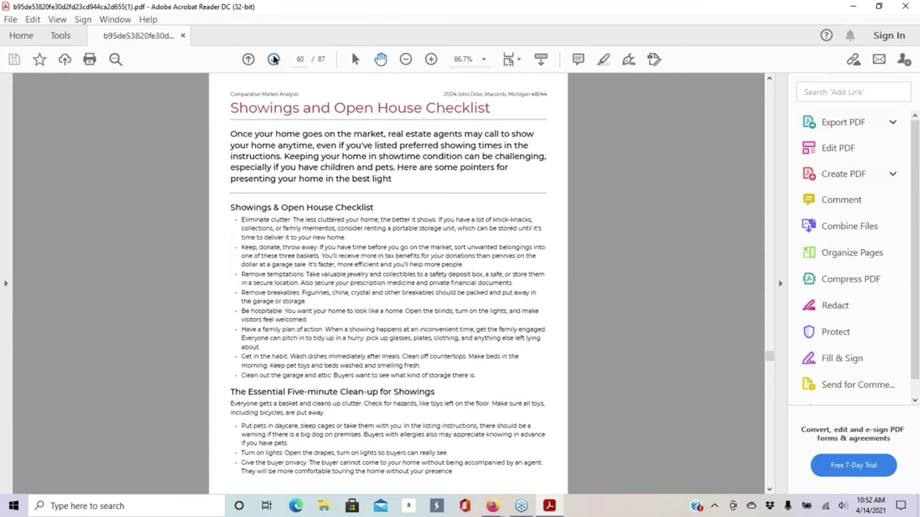
{"action": "left_click", "coordinate": [273, 60]}
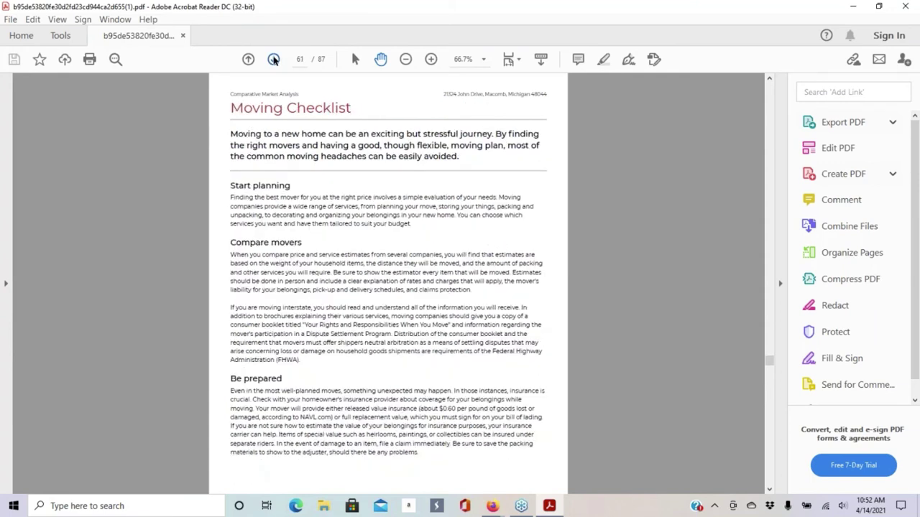
- Continue through Features That Sell and Commission Distribution to the Data Sharing map on page 71
{"action": "left_click", "coordinate": [274, 60]}
{"action": "left_click", "coordinate": [275, 59]}
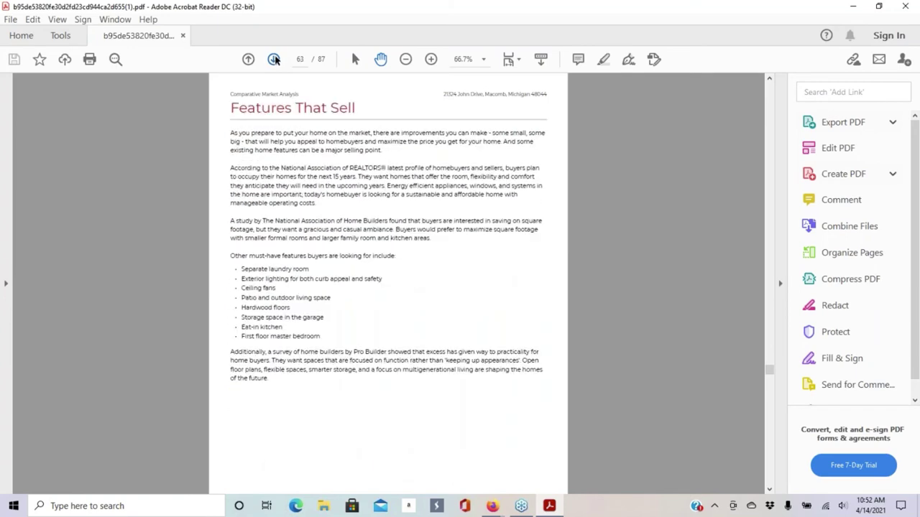
{"action": "left_click", "coordinate": [275, 59]}
{"action": "left_click", "coordinate": [275, 60]}
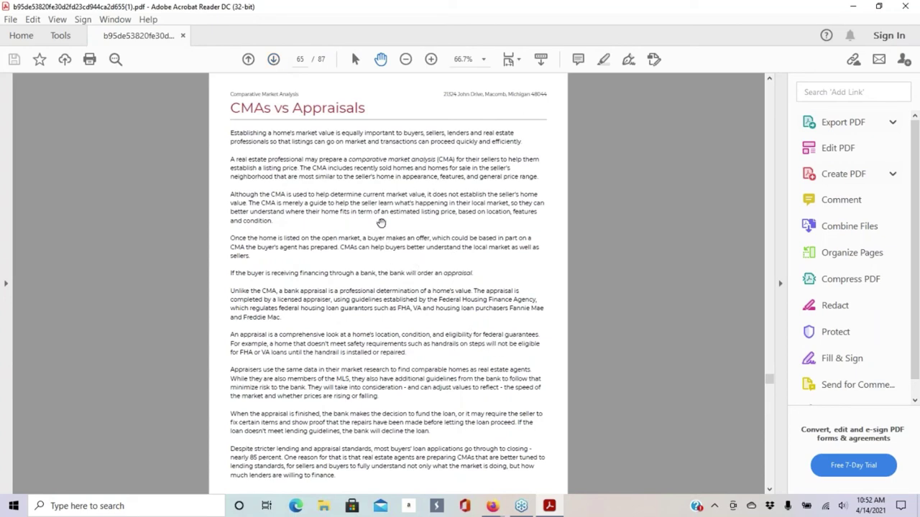
{"action": "left_click", "coordinate": [274, 60]}
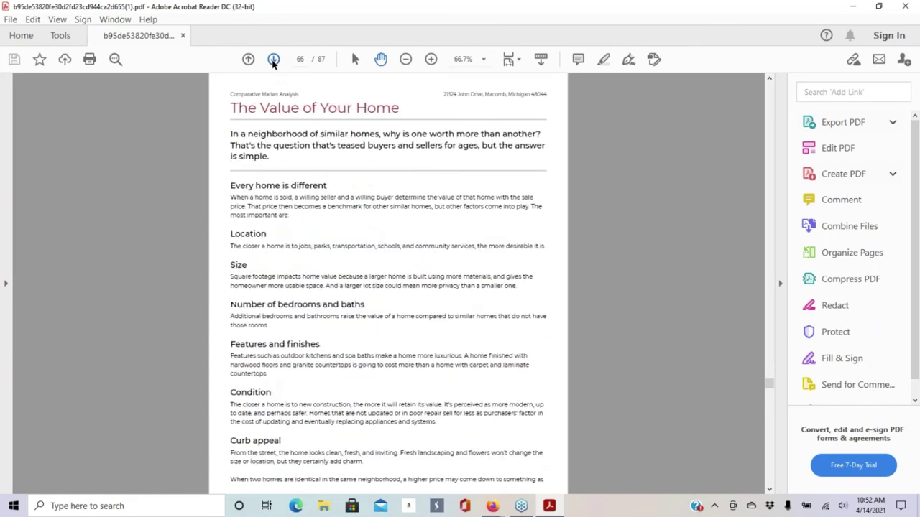
{"action": "left_click", "coordinate": [273, 60]}
{"action": "left_click", "coordinate": [273, 60]}
{"action": "left_click", "coordinate": [273, 61]}
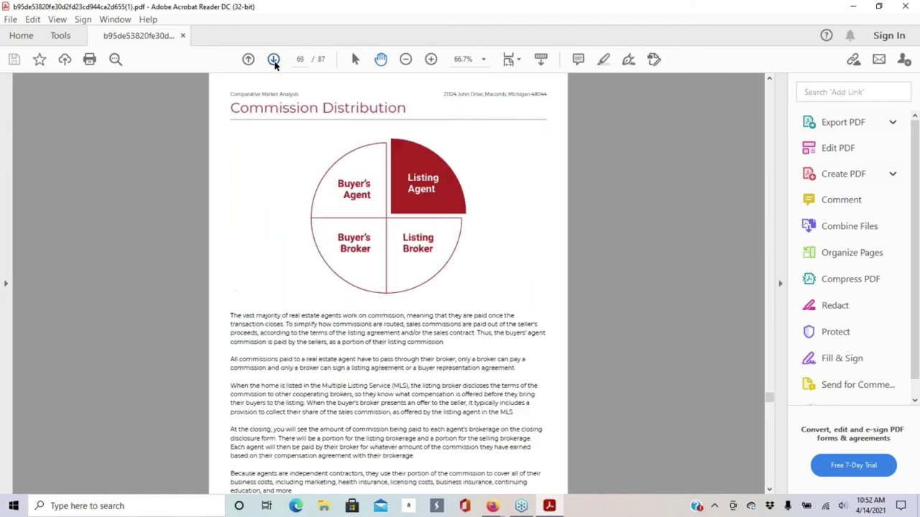
{"action": "left_click", "coordinate": [273, 60]}
{"action": "left_click", "coordinate": [273, 60]}
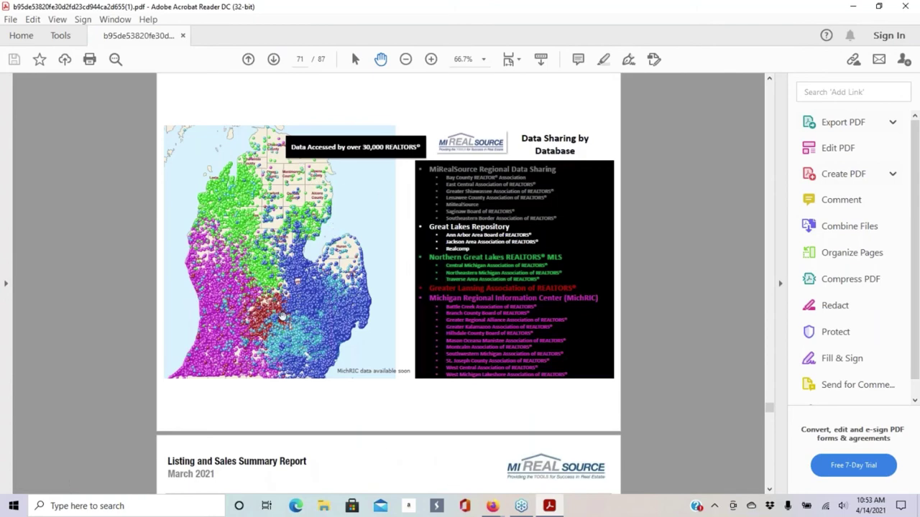
- Scroll through pages 71–87 to the final All Properties Combined Overview page
{"action": "scroll", "coordinate": [398, 212], "scroll_direction": "down", "scroll_amount": 3}
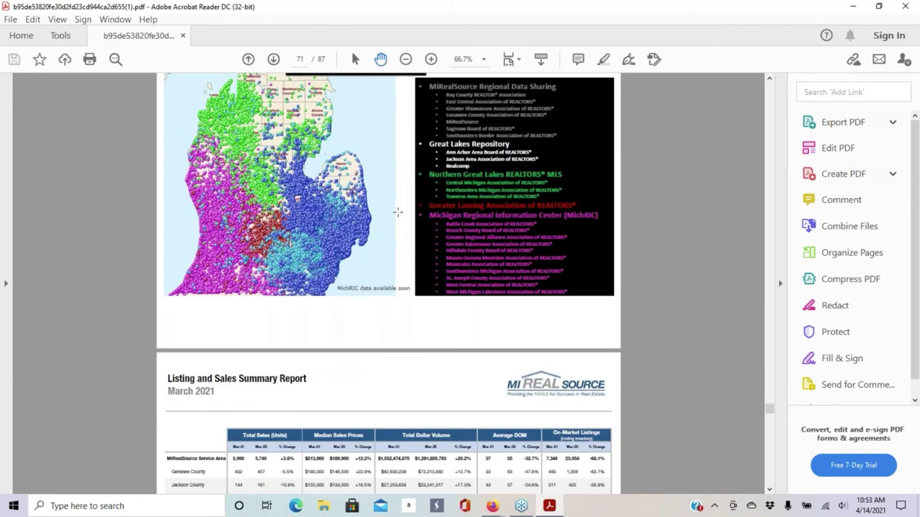
{"action": "scroll", "coordinate": [398, 212], "scroll_direction": "down", "scroll_amount": 5}
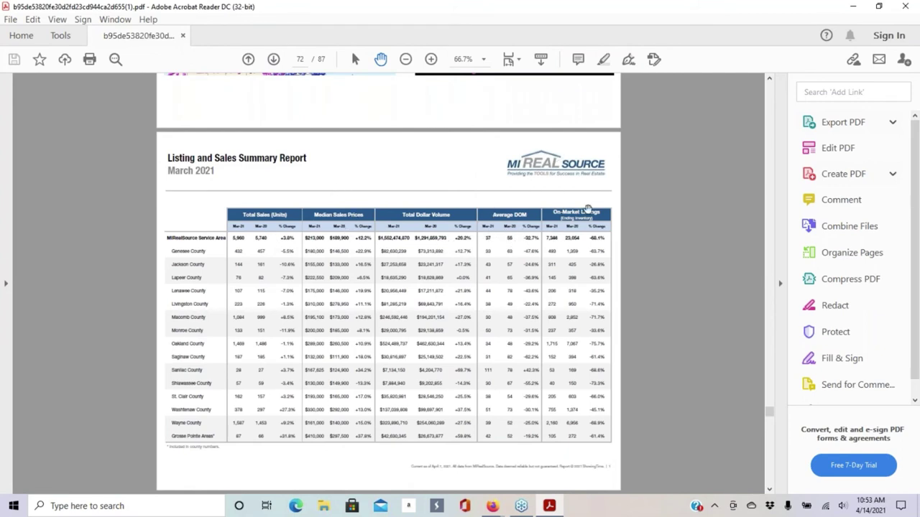
{"action": "scroll", "coordinate": [373, 253], "scroll_direction": "down", "scroll_amount": 10}
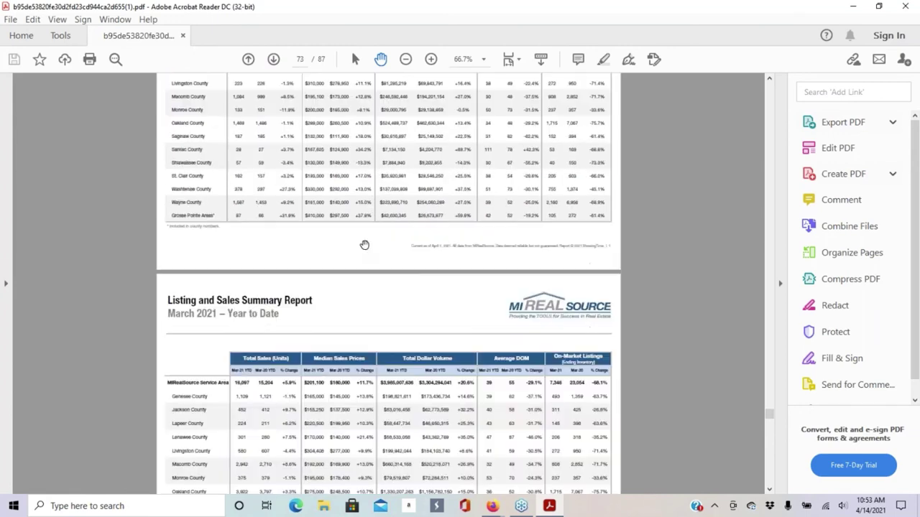
{"action": "scroll", "coordinate": [388, 280], "scroll_direction": "down", "scroll_amount": 1}
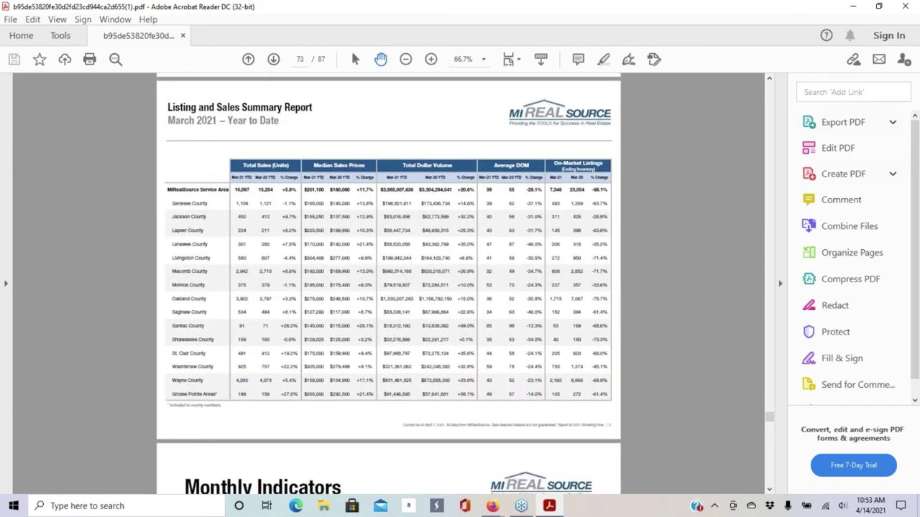
{"action": "scroll", "coordinate": [487, 216], "scroll_direction": "down", "scroll_amount": 12}
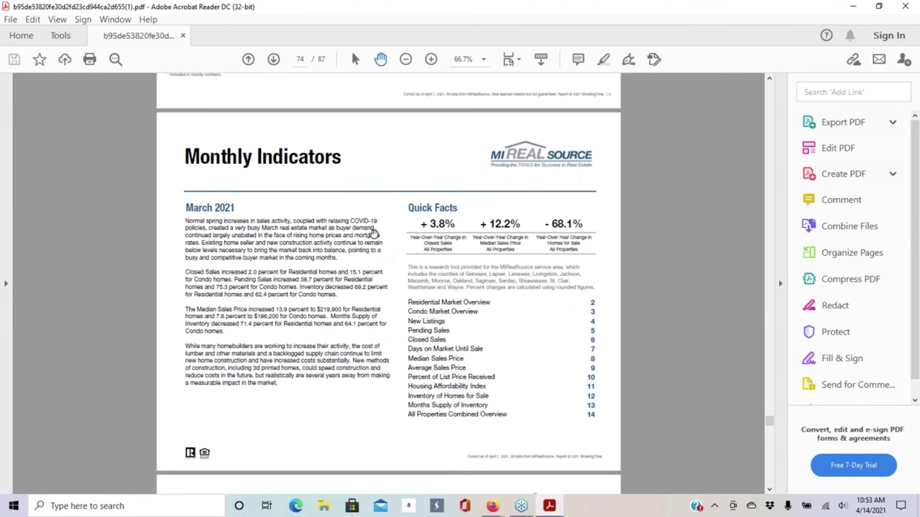
{"action": "scroll", "coordinate": [373, 234], "scroll_direction": "down", "scroll_amount": 14}
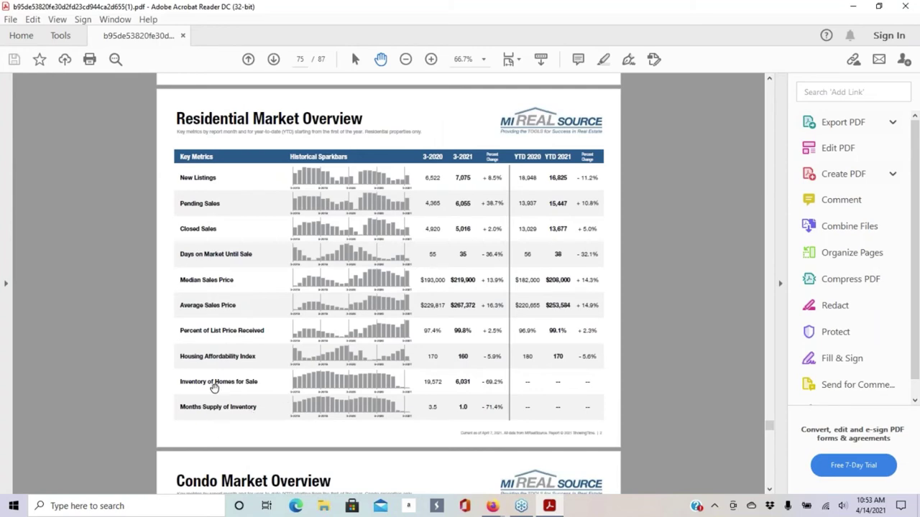
{"action": "scroll", "coordinate": [243, 198], "scroll_direction": "down", "scroll_amount": 13}
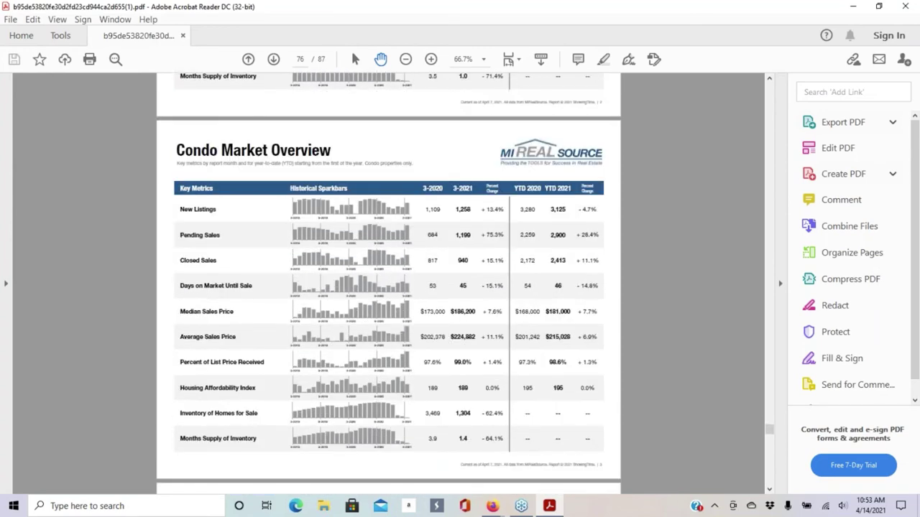
{"action": "scroll", "coordinate": [242, 201], "scroll_direction": "down", "scroll_amount": 7}
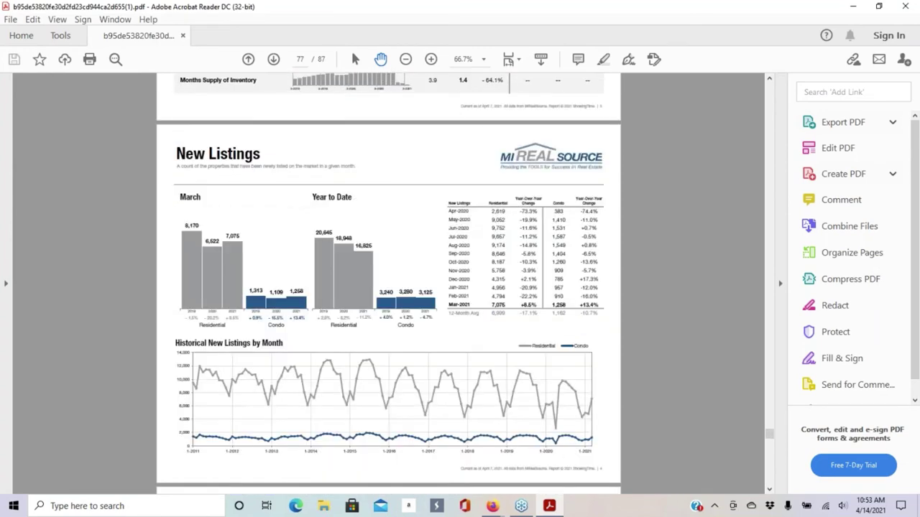
{"action": "scroll", "coordinate": [287, 220], "scroll_direction": "down", "scroll_amount": 12}
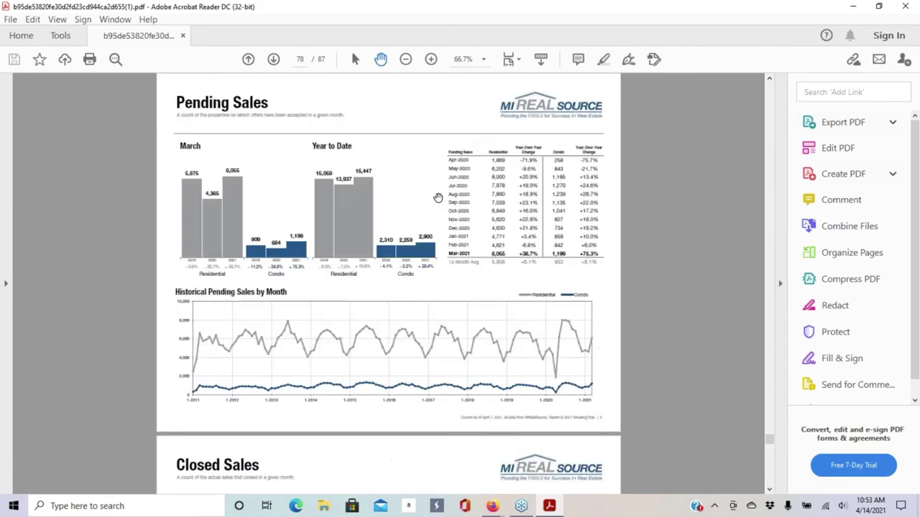
{"action": "scroll", "coordinate": [438, 198], "scroll_direction": "down", "scroll_amount": 5}
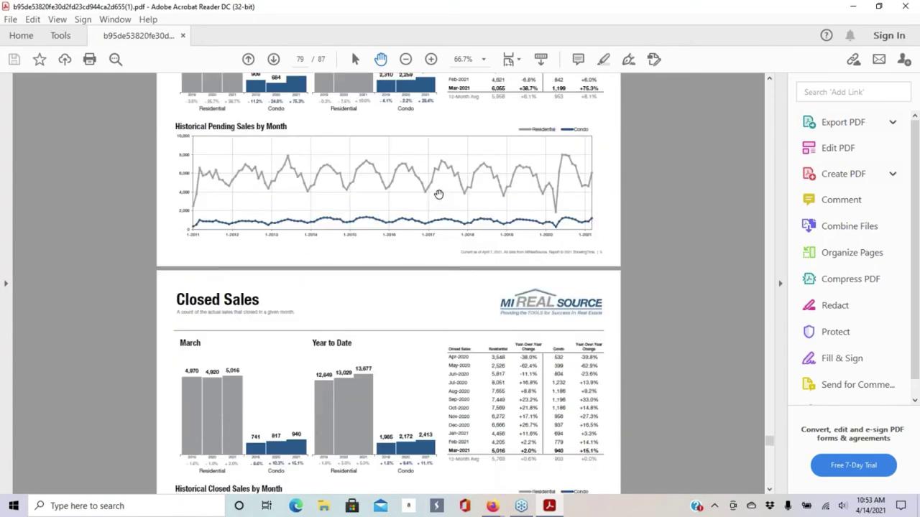
{"action": "scroll", "coordinate": [438, 194], "scroll_direction": "down", "scroll_amount": 20}
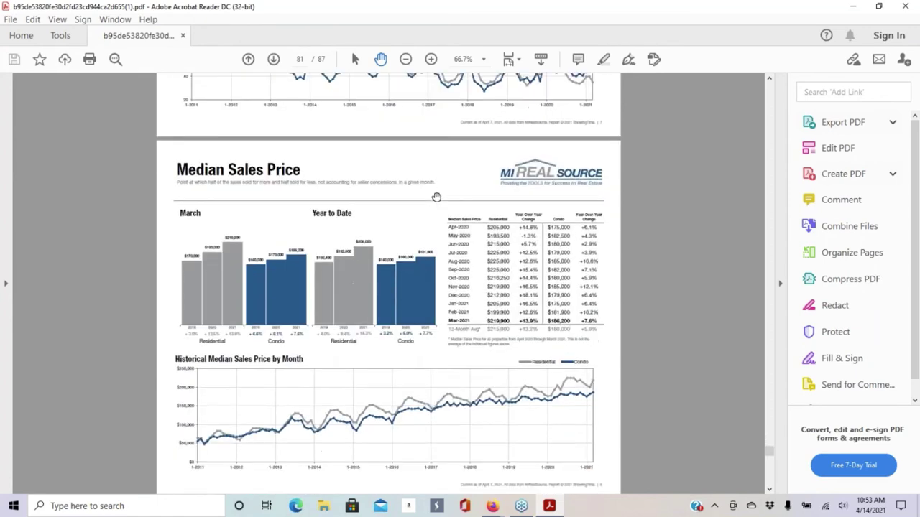
{"action": "scroll", "coordinate": [436, 197], "scroll_direction": "down", "scroll_amount": 4}
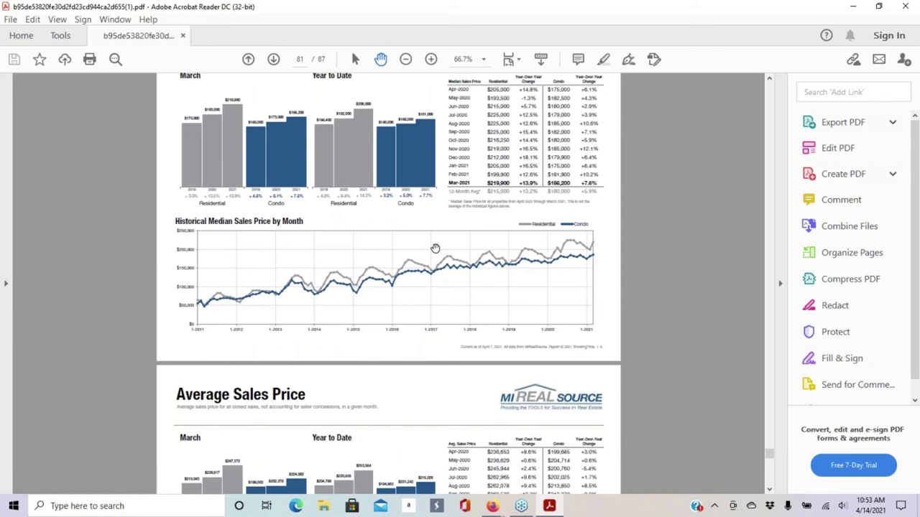
{"action": "scroll", "coordinate": [413, 247], "scroll_direction": "down", "scroll_amount": 8}
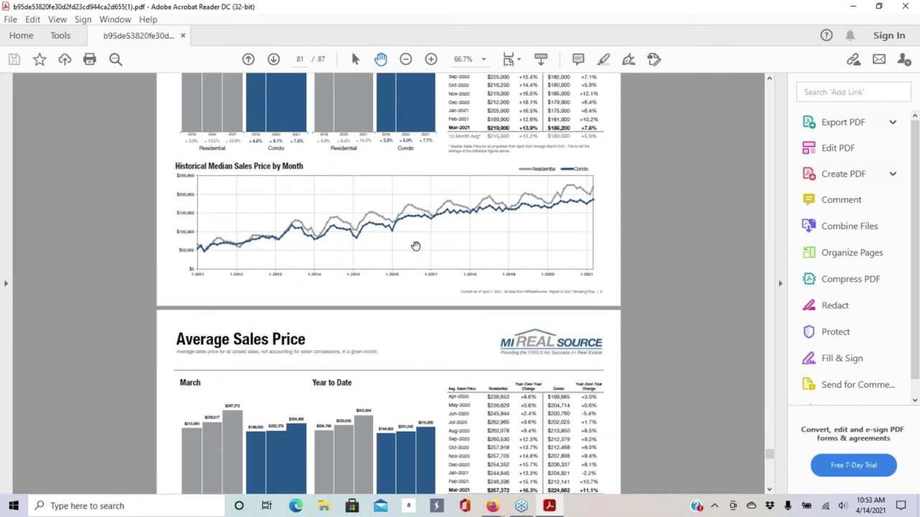
{"action": "scroll", "coordinate": [432, 263], "scroll_direction": "down", "scroll_amount": 20}
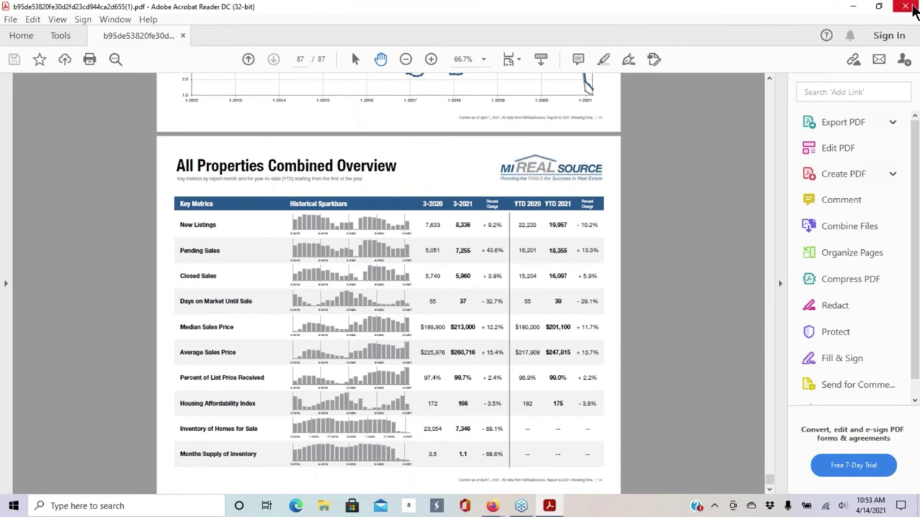
{"action": "left_click", "coordinate": [913, 9]}
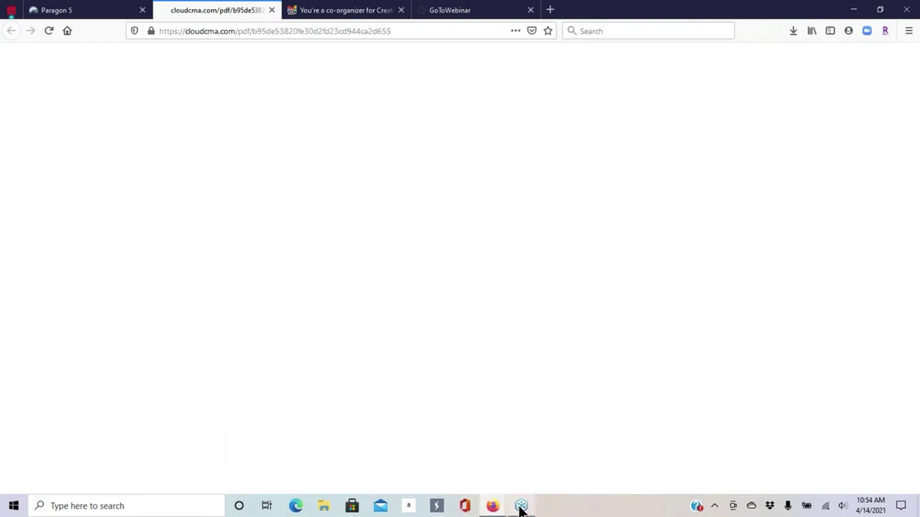
{"action": "mouse_move", "coordinate": [500, 507]}
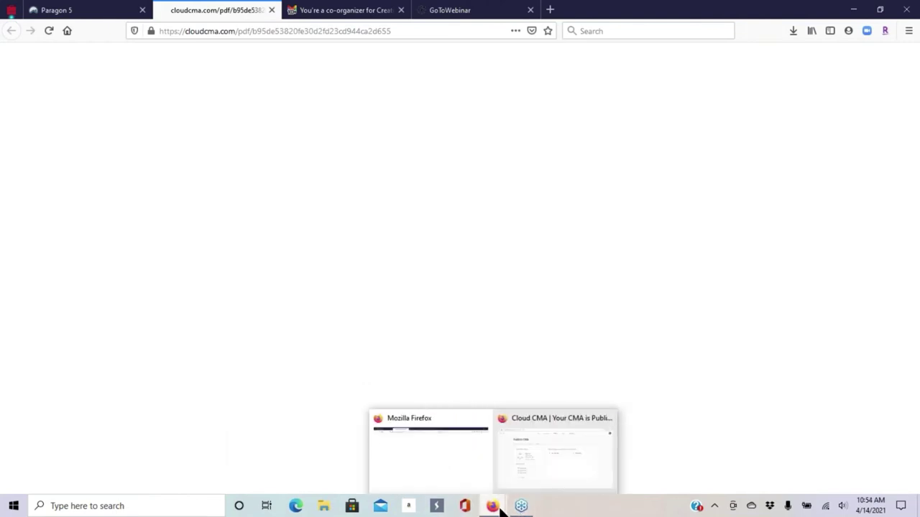
{"action": "left_click", "coordinate": [568, 447]}
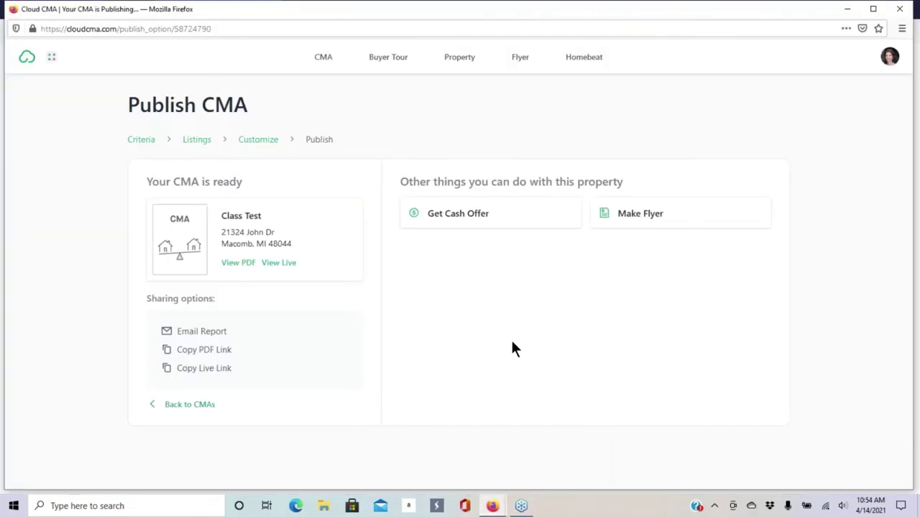
{"action": "left_click", "coordinate": [282, 270]}
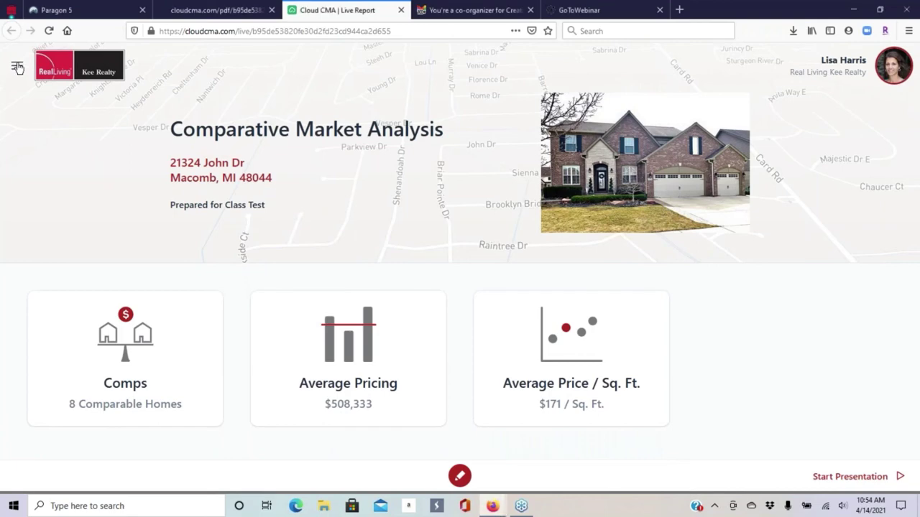
- Open the live report's Customize panel and keep the Our Company section visible
{"action": "left_click", "coordinate": [17, 68]}
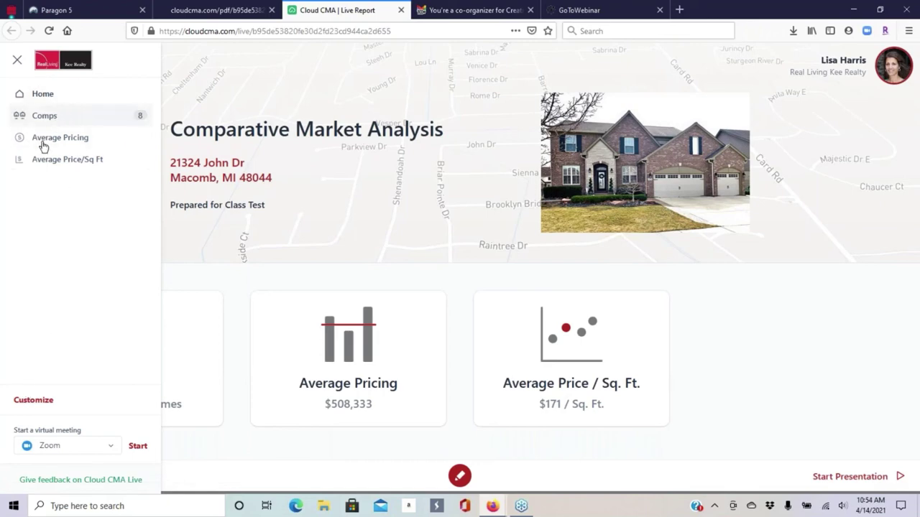
{"action": "left_click", "coordinate": [46, 401]}
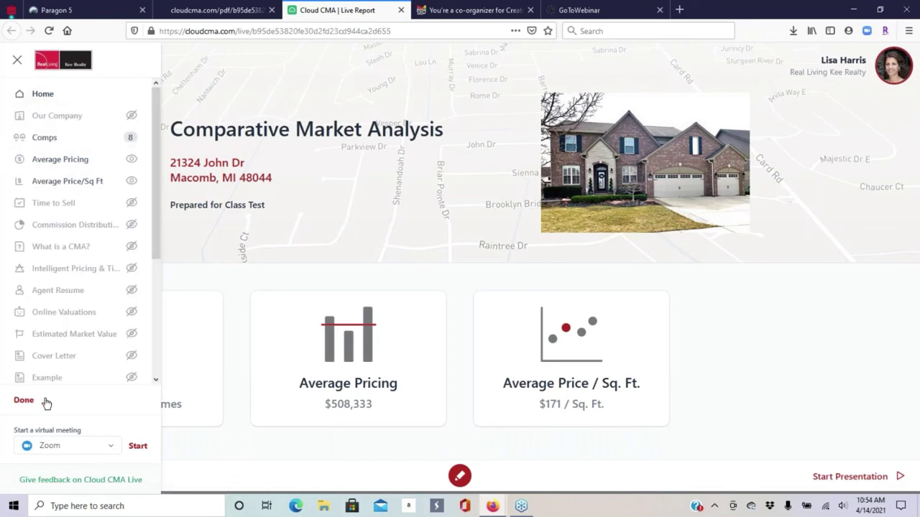
{"action": "left_click", "coordinate": [131, 117]}
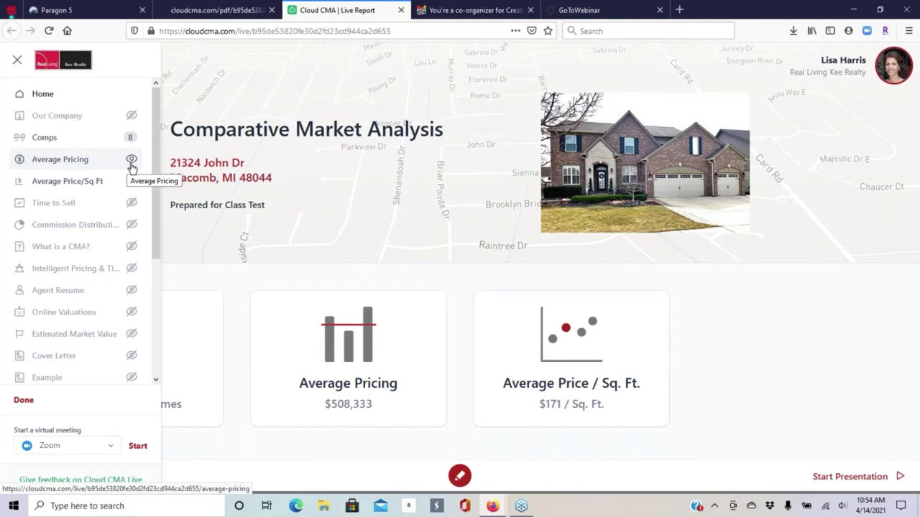
{"action": "left_click", "coordinate": [132, 116]}
- Unhide Time to Sell, Estimated Market Value, DOTS flyer, Marketing Action Plan and both March reports
{"action": "left_click", "coordinate": [132, 202]}
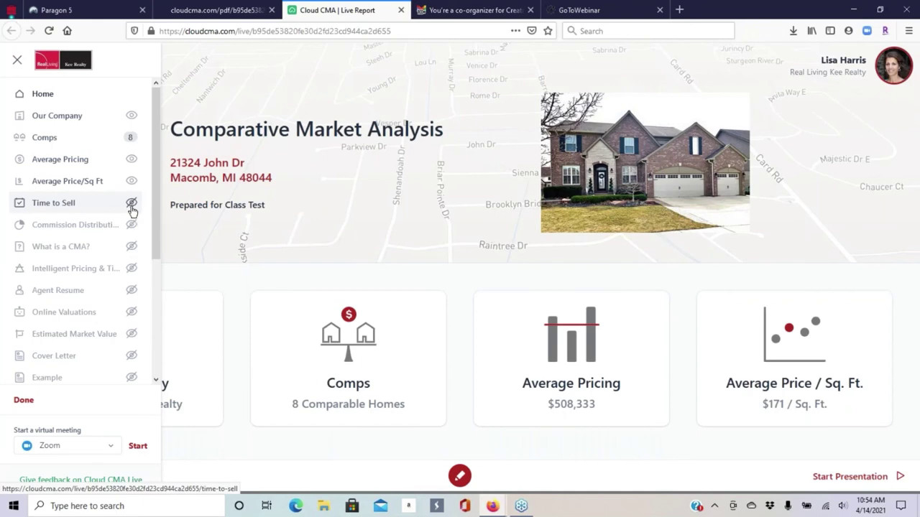
{"action": "scroll", "coordinate": [86, 312], "scroll_direction": "down", "scroll_amount": 2}
{"action": "left_click", "coordinate": [135, 267]}
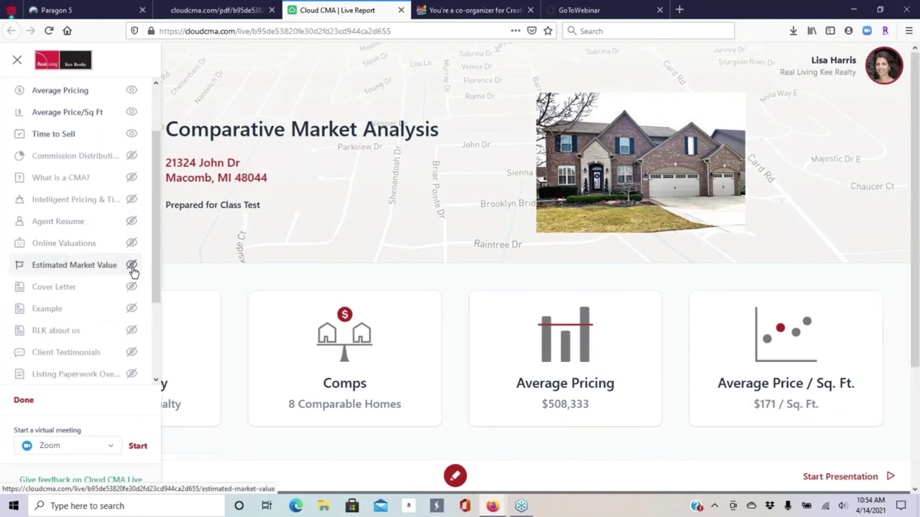
{"action": "scroll", "coordinate": [83, 265], "scroll_direction": "down", "scroll_amount": 3}
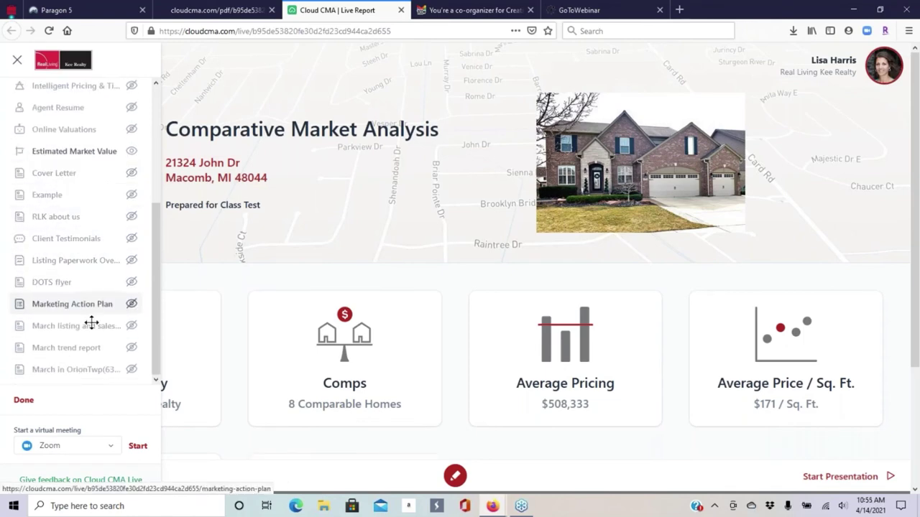
{"action": "left_click", "coordinate": [131, 283]}
{"action": "left_click", "coordinate": [131, 304]}
{"action": "left_click", "coordinate": [131, 326]}
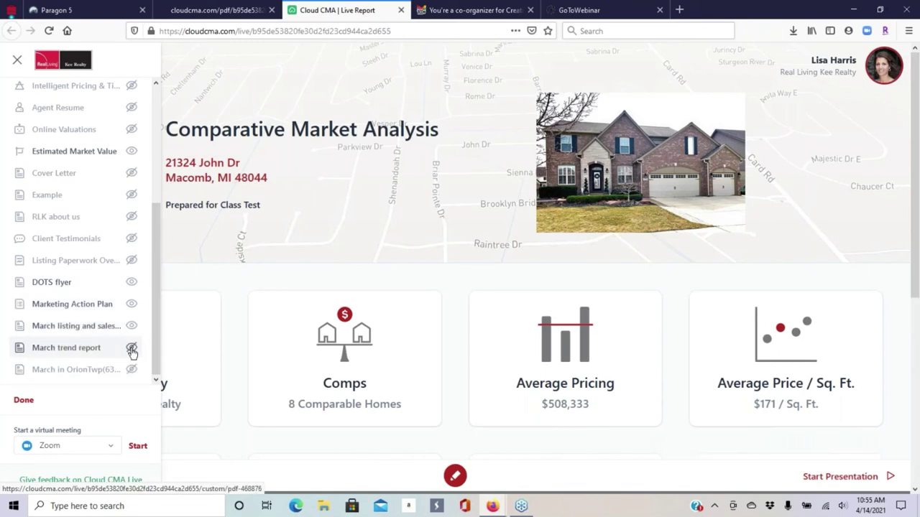
{"action": "left_click", "coordinate": [132, 349]}
{"action": "scroll", "coordinate": [68, 236], "scroll_direction": "down", "scroll_amount": 3}
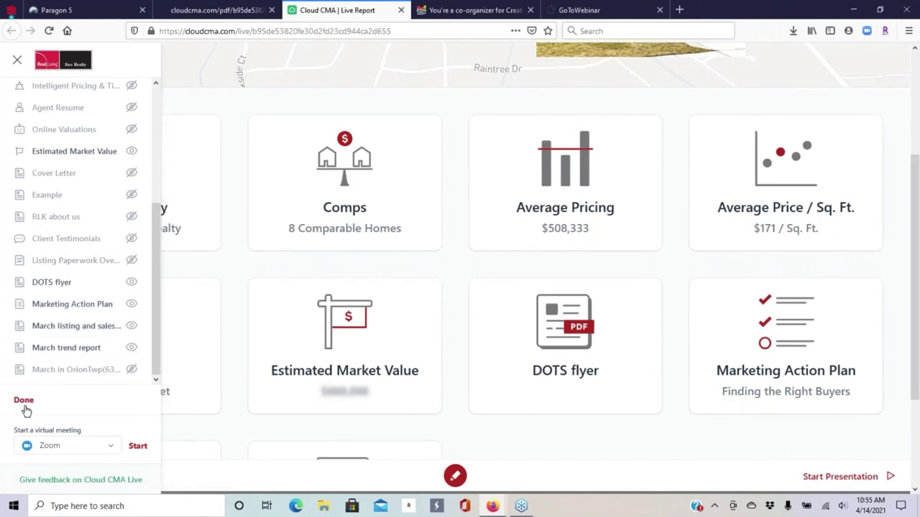
- Save the section choices with Zoom kept as the virtual meeting app, and close the section sidebar
{"action": "left_click", "coordinate": [25, 405]}
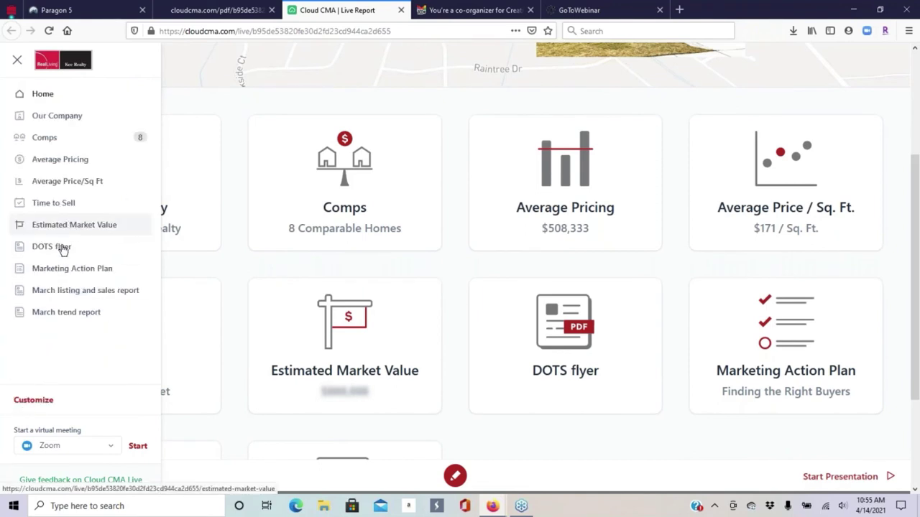
{"action": "scroll", "coordinate": [59, 290], "scroll_direction": "down", "scroll_amount": 1}
{"action": "scroll", "coordinate": [59, 291], "scroll_direction": "down", "scroll_amount": 2}
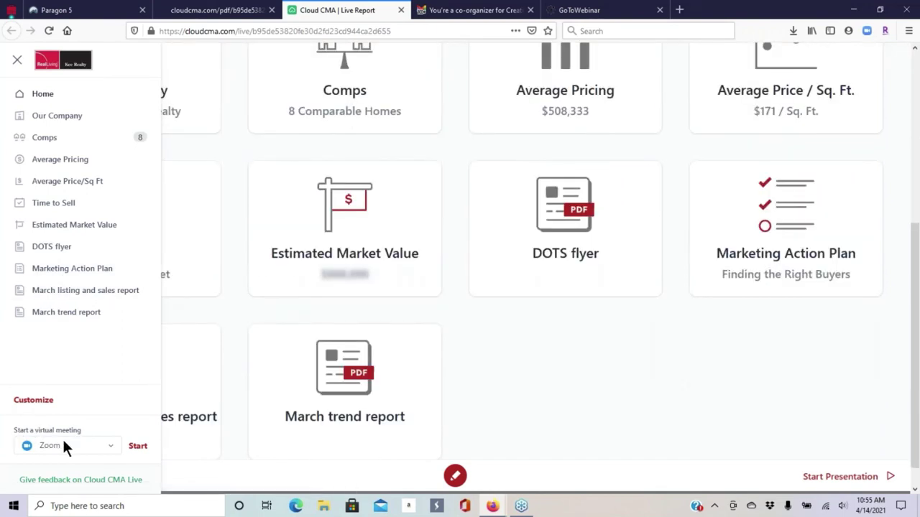
{"action": "left_click", "coordinate": [110, 443]}
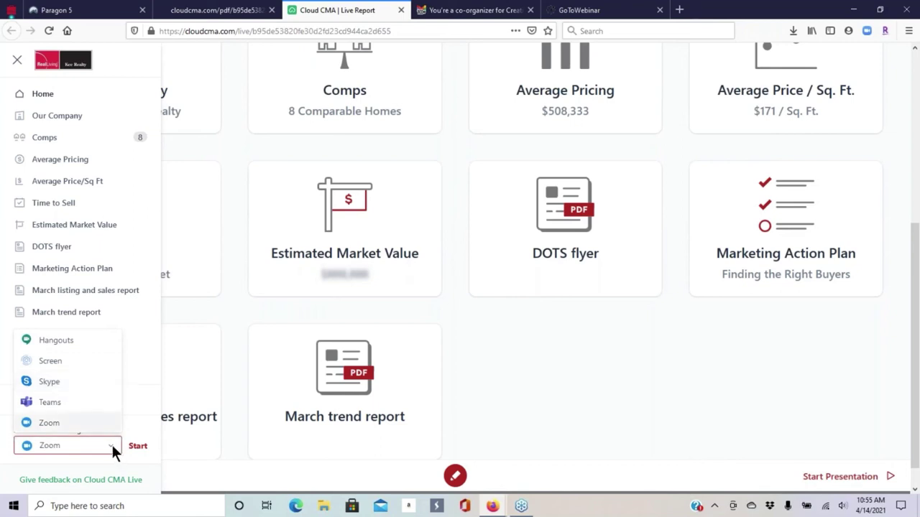
{"action": "left_click", "coordinate": [132, 360]}
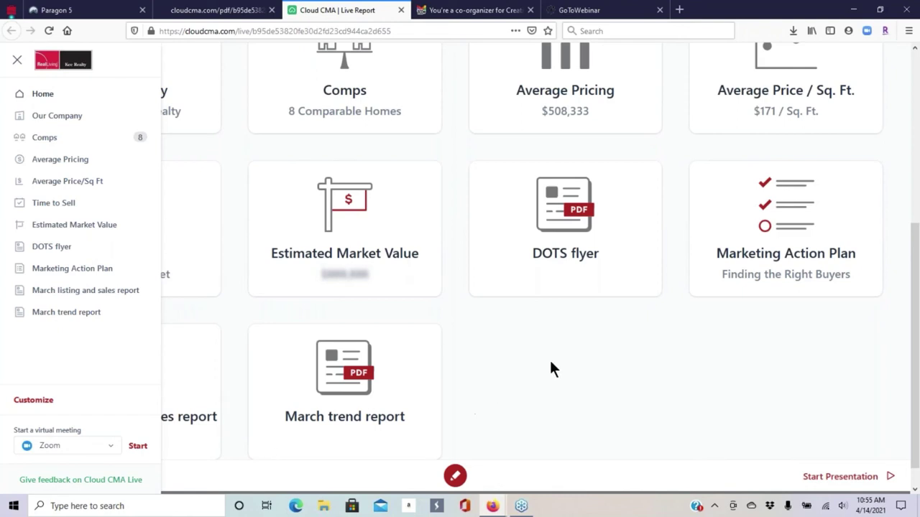
{"action": "left_click", "coordinate": [527, 360]}
- Review the live report cards, then start the presentation on the Our Company page
{"action": "scroll", "coordinate": [713, 184], "scroll_direction": "up", "scroll_amount": 4}
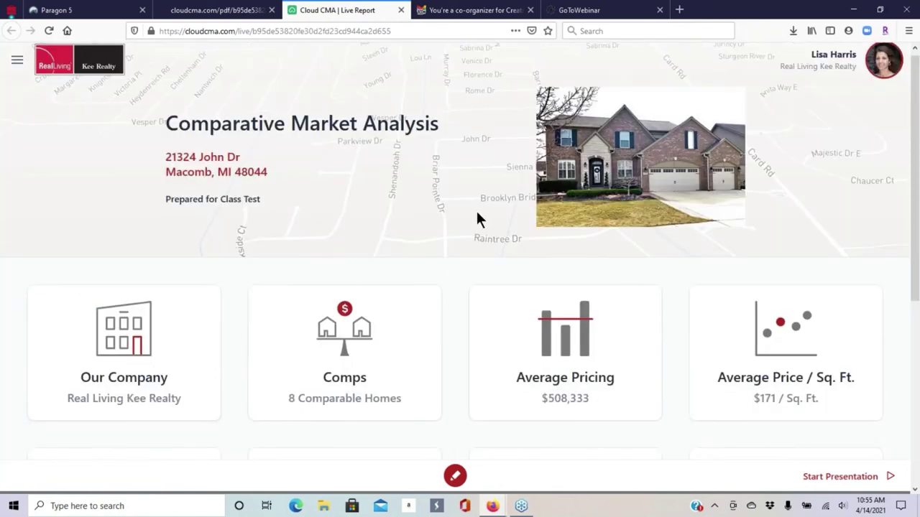
{"action": "scroll", "coordinate": [479, 220], "scroll_direction": "down", "scroll_amount": 3}
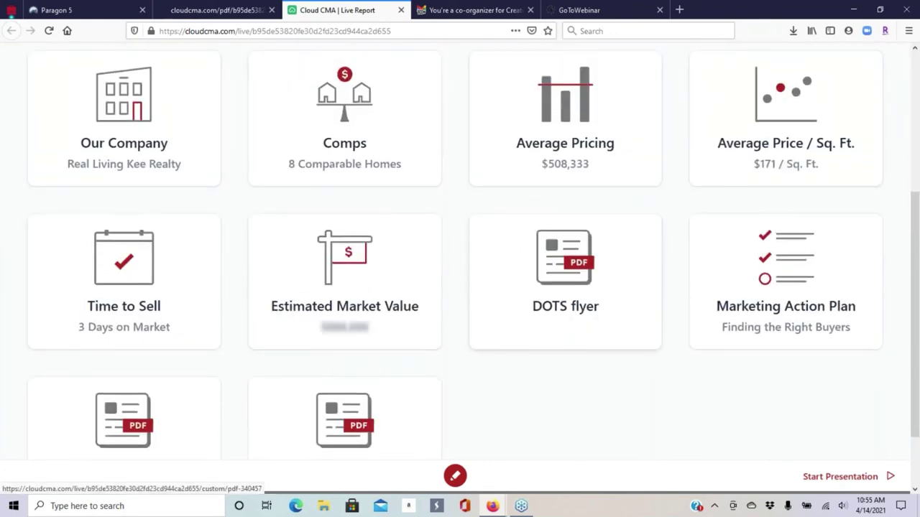
{"action": "scroll", "coordinate": [129, 85], "scroll_direction": "down", "scroll_amount": 1}
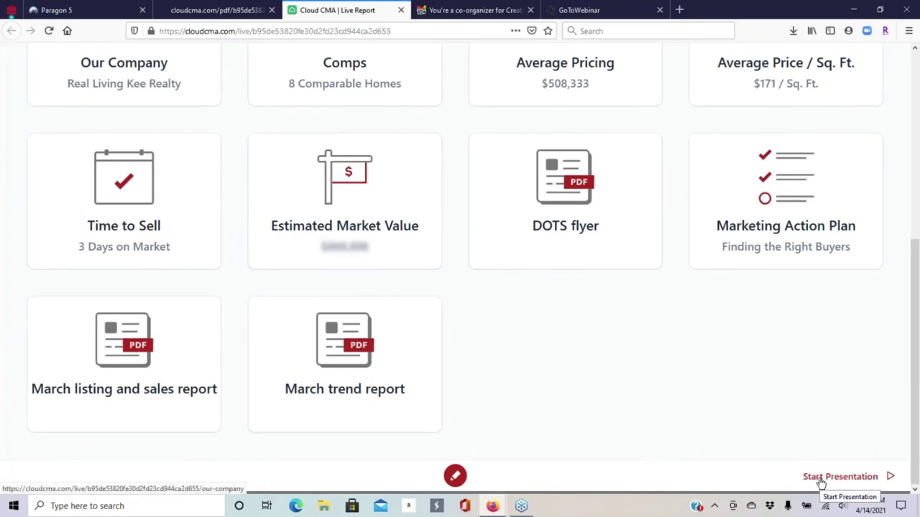
{"action": "left_click", "coordinate": [867, 484]}
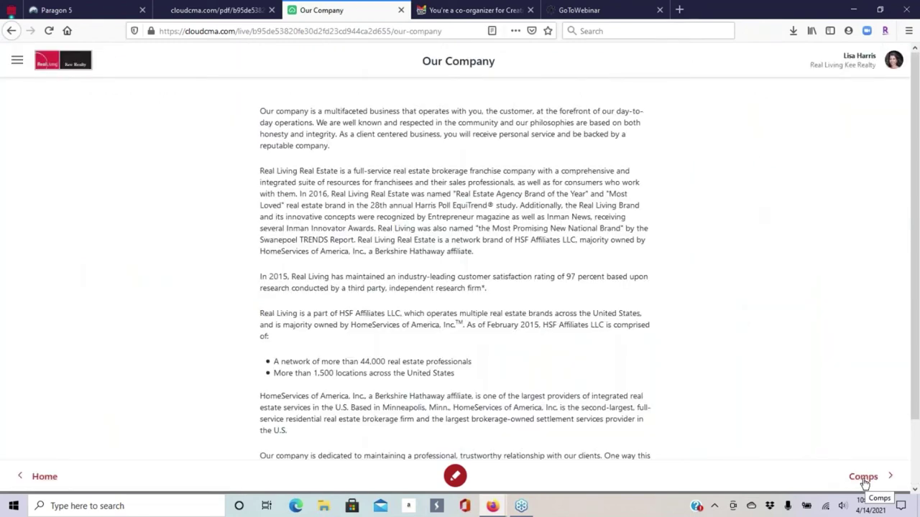
{"action": "scroll", "coordinate": [532, 228], "scroll_direction": "down", "scroll_amount": 1}
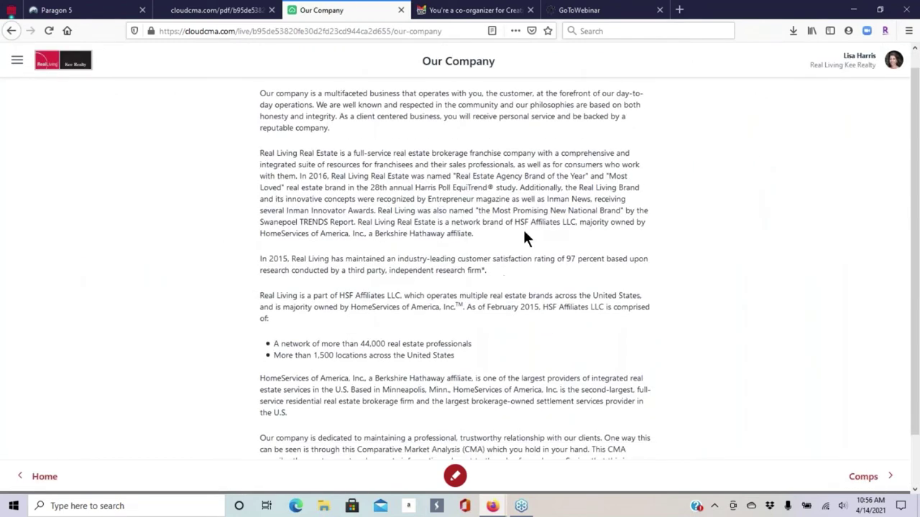
{"action": "scroll", "coordinate": [514, 238], "scroll_direction": "down", "scroll_amount": 2}
{"action": "scroll", "coordinate": [505, 237], "scroll_direction": "up", "scroll_amount": 3}
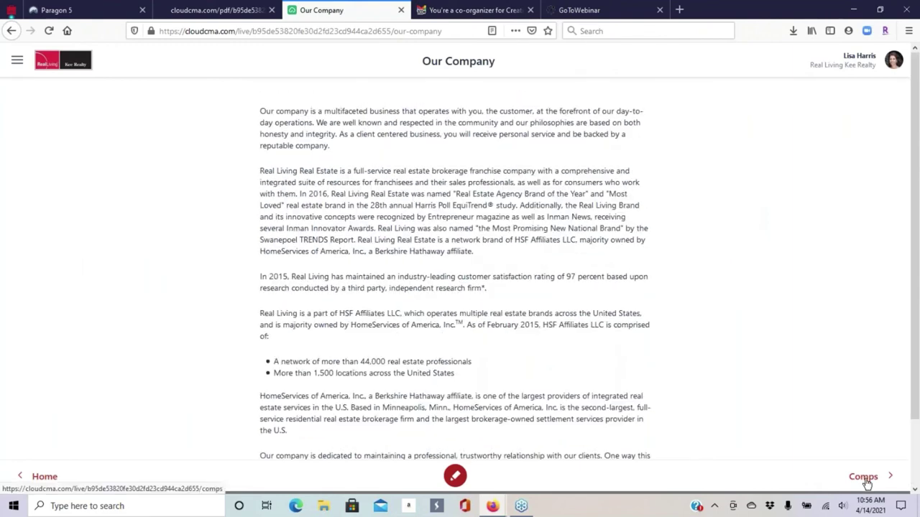
- On the Comparable Homes page, circle the Sq. Ft. values 3,135, 2,638, 2,868 and 2,836
{"action": "left_click", "coordinate": [865, 477]}
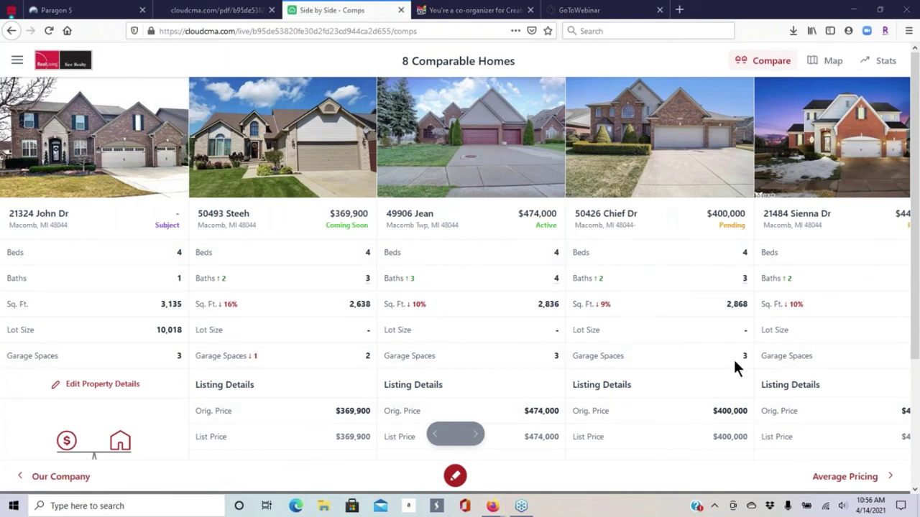
{"action": "scroll", "coordinate": [497, 254], "scroll_direction": "down", "scroll_amount": 3}
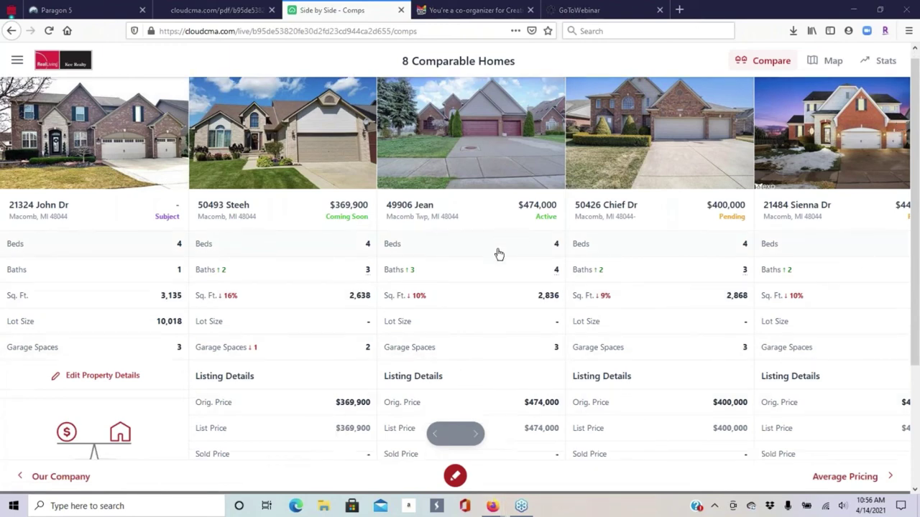
{"action": "left_click", "coordinate": [454, 478]}
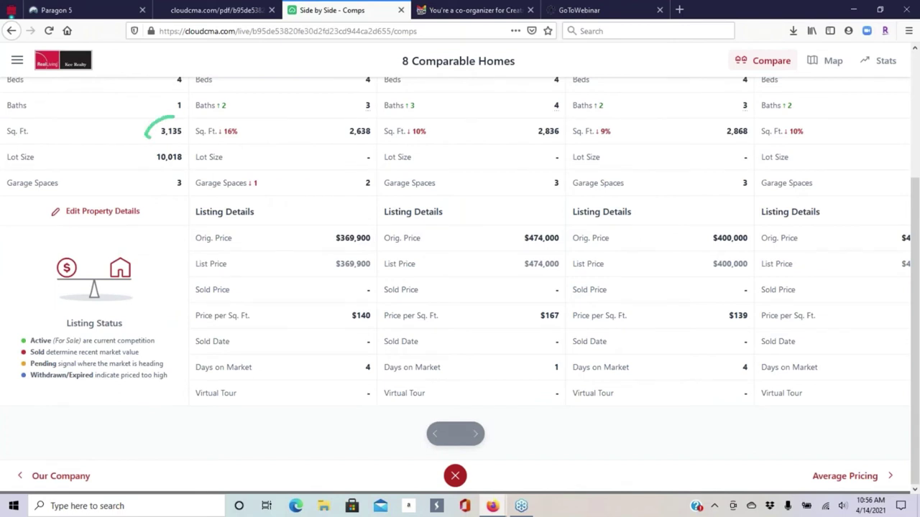
{"action": "mouse_move", "coordinate": [146, 135]}
{"action": "left_mouse_down"}
{"action": "mouse_move", "coordinate": [184, 146]}
{"action": "mouse_move", "coordinate": [176, 116]}
{"action": "left_mouse_up"}
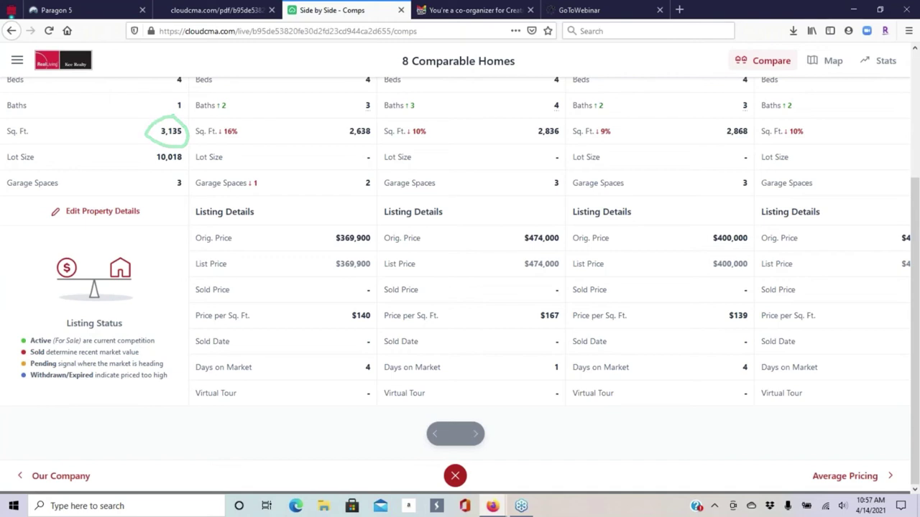
{"action": "mouse_move", "coordinate": [367, 119]}
{"action": "left_mouse_down"}
{"action": "mouse_move", "coordinate": [334, 122]}
{"action": "mouse_move", "coordinate": [378, 136]}
{"action": "left_mouse_up"}
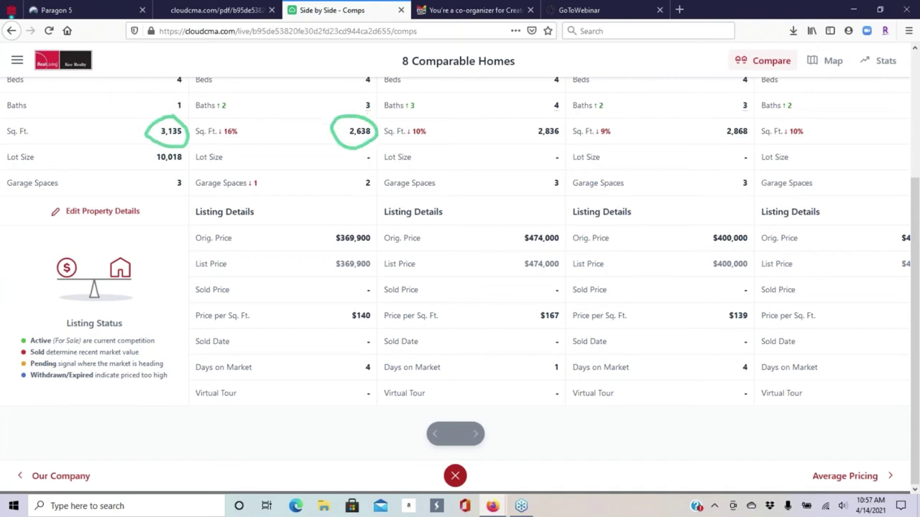
{"action": "mouse_move", "coordinate": [763, 144]}
{"action": "left_mouse_down"}
{"action": "mouse_move", "coordinate": [716, 131]}
{"action": "mouse_move", "coordinate": [725, 112]}
{"action": "left_mouse_up"}
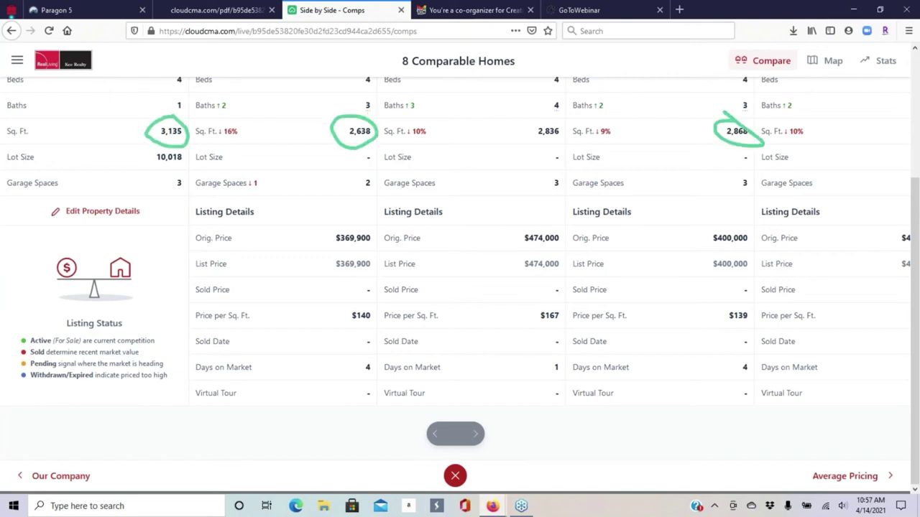
{"action": "left_click_drag", "start_coordinate": [597, 140], "coordinate": [551, 110]}
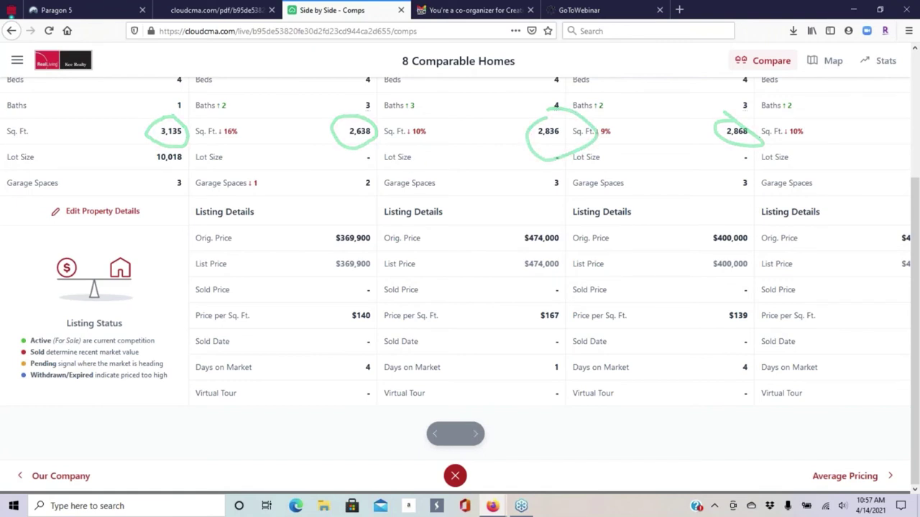
- Clear the circles, turn off drawing, and advance the carousel one comparable home
{"action": "left_click", "coordinate": [455, 476]}
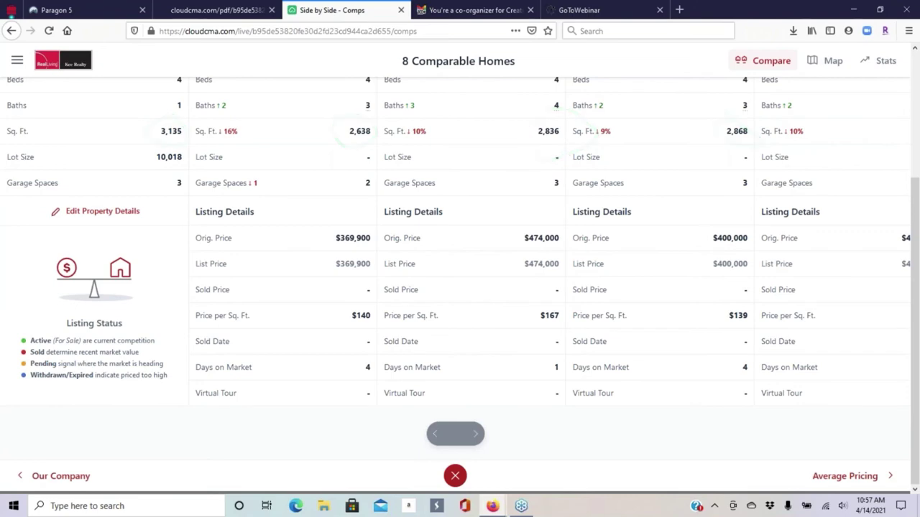
{"action": "left_click", "coordinate": [457, 477]}
{"action": "left_click", "coordinate": [474, 436]}
- Advance the comparison carousel three times to the later comps
{"action": "scroll", "coordinate": [503, 348], "scroll_direction": "up", "scroll_amount": 3}
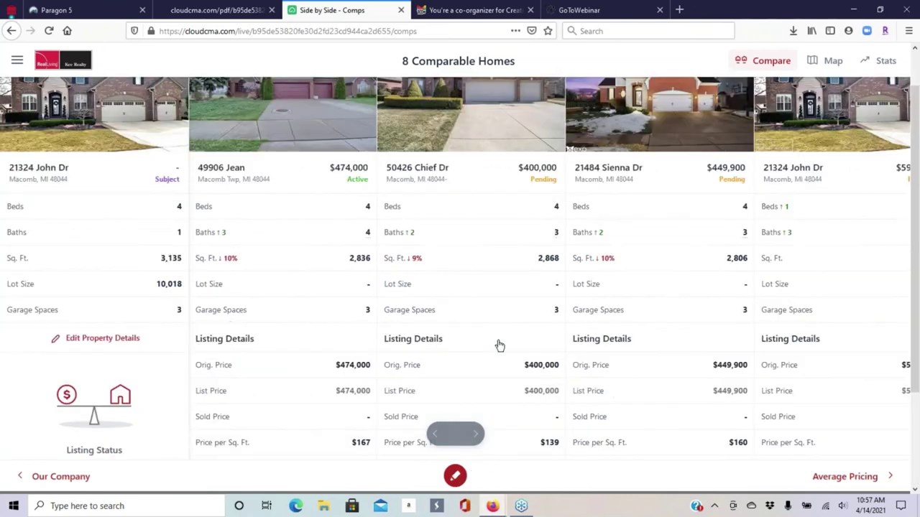
{"action": "left_click", "coordinate": [474, 435]}
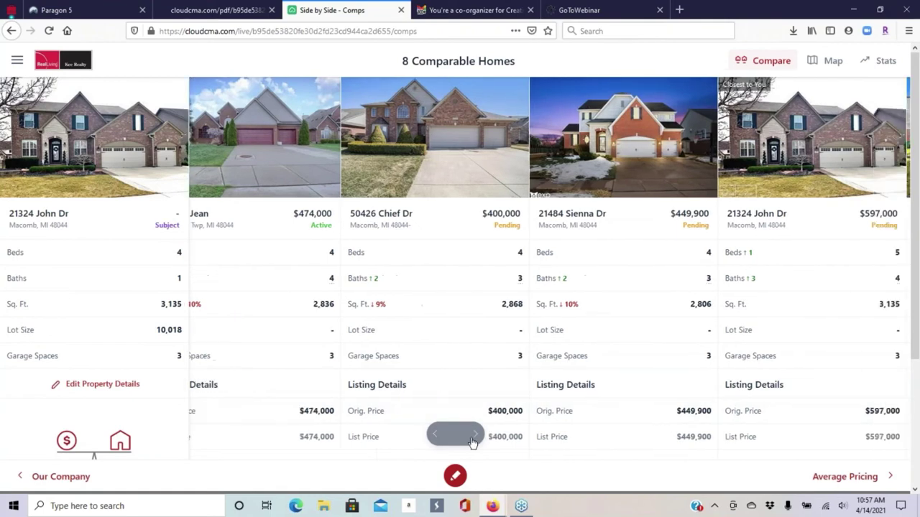
{"action": "left_click", "coordinate": [475, 436]}
{"action": "left_click", "coordinate": [474, 436]}
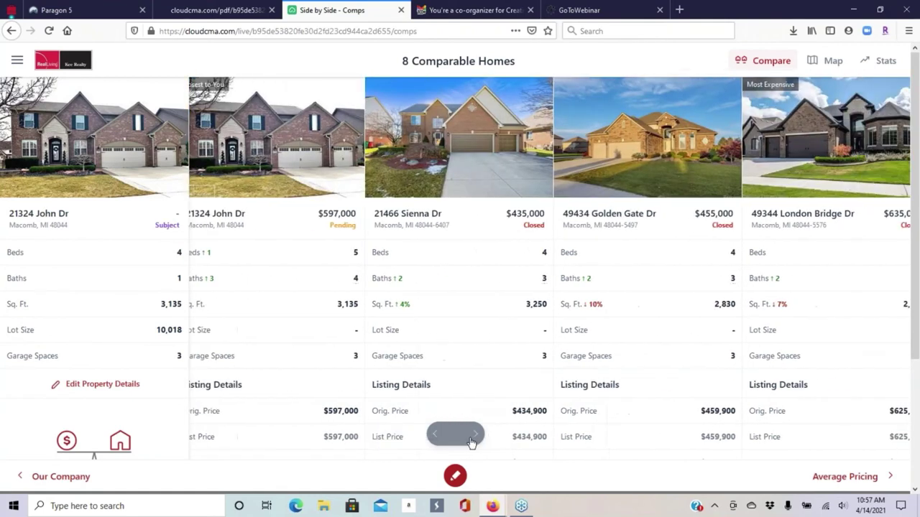
- Circle London Bridge's 2,900 Sq. Ft. and $635,000 price, then clear the drawing
{"action": "left_click", "coordinate": [455, 476]}
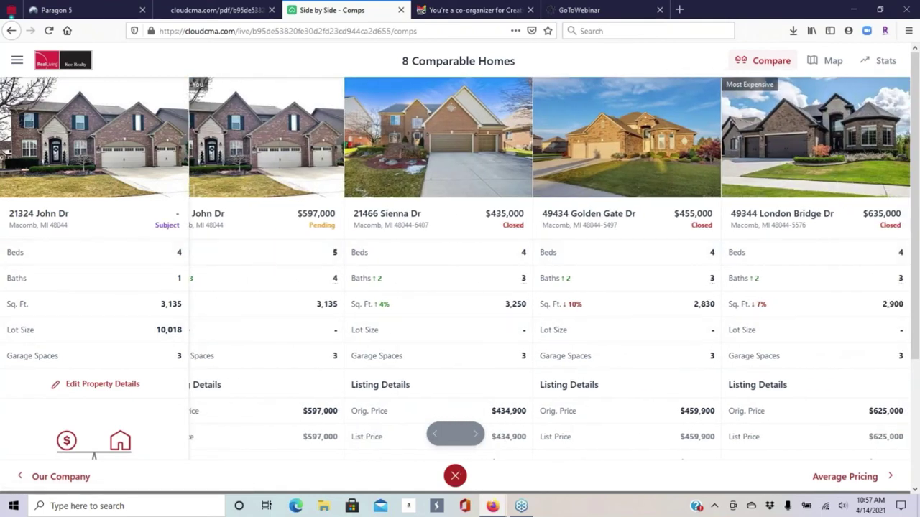
{"action": "mouse_move", "coordinate": [897, 293]}
{"action": "left_mouse_down"}
{"action": "mouse_move", "coordinate": [859, 329]}
{"action": "mouse_move", "coordinate": [909, 301]}
{"action": "left_mouse_up"}
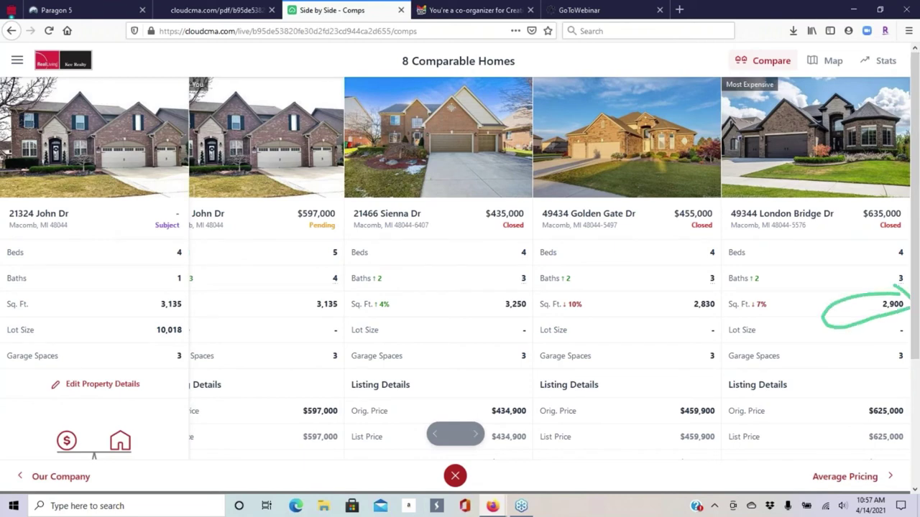
{"action": "mouse_move", "coordinate": [887, 206]}
{"action": "left_mouse_down"}
{"action": "mouse_move", "coordinate": [846, 214]}
{"action": "mouse_move", "coordinate": [894, 214]}
{"action": "left_mouse_up"}
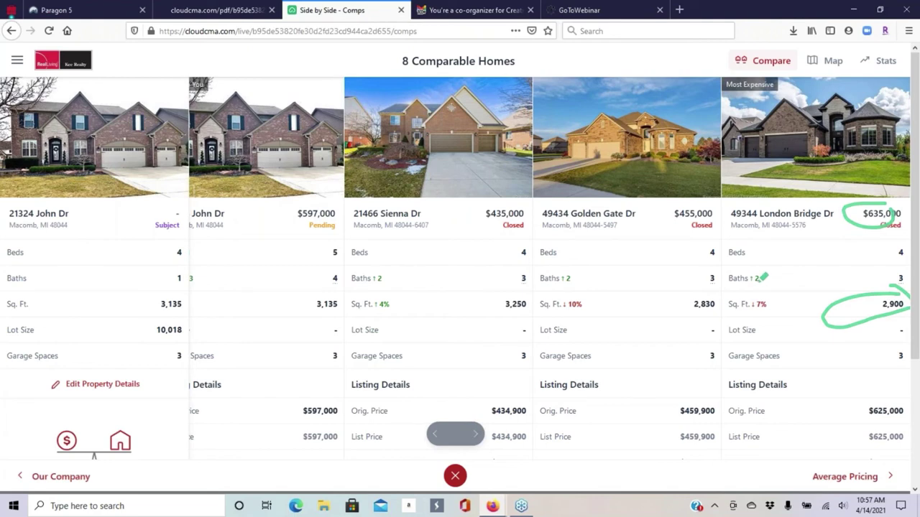
{"action": "scroll", "coordinate": [763, 277], "scroll_direction": "down", "scroll_amount": 4}
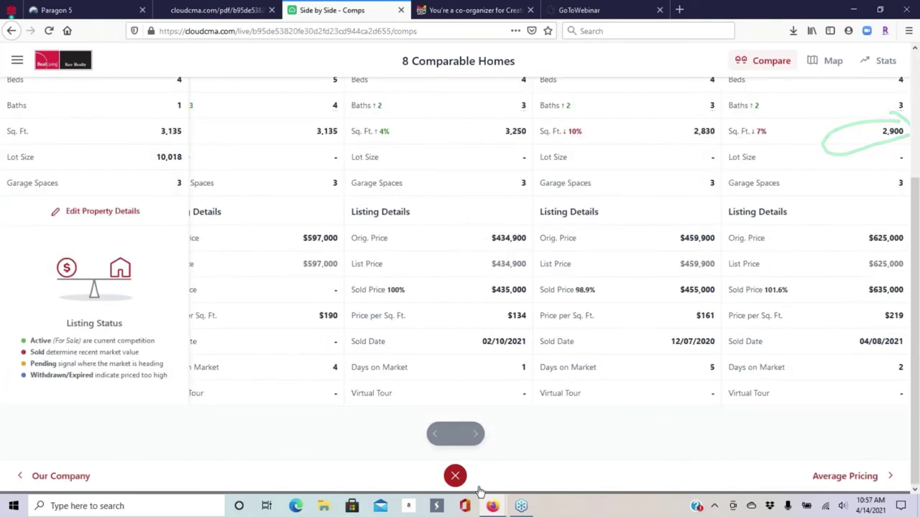
{"action": "left_click", "coordinate": [454, 476]}
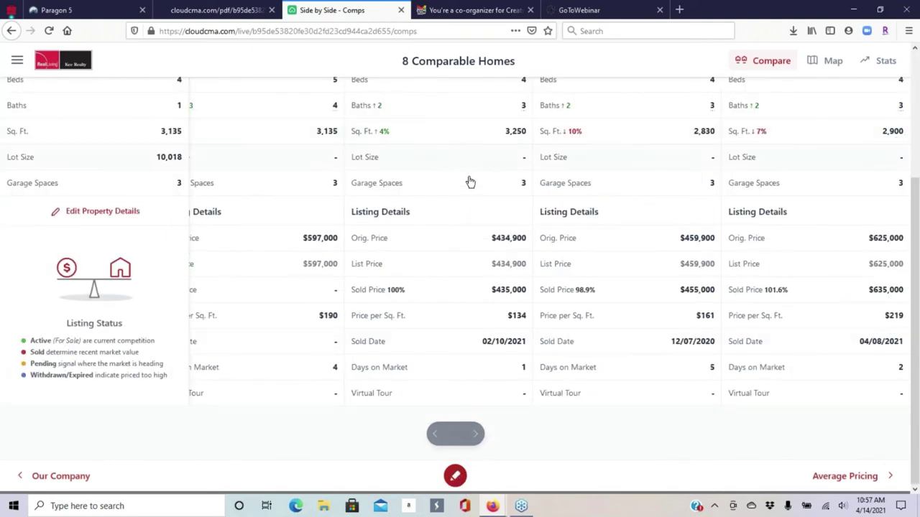
{"action": "scroll", "coordinate": [474, 285], "scroll_direction": "up", "scroll_amount": 4}
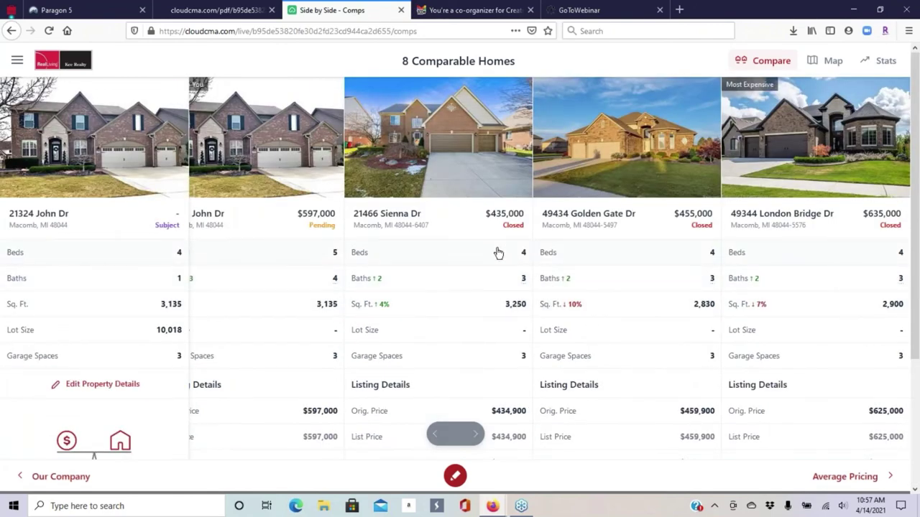
{"action": "scroll", "coordinate": [499, 253], "scroll_direction": "down", "scroll_amount": 3}
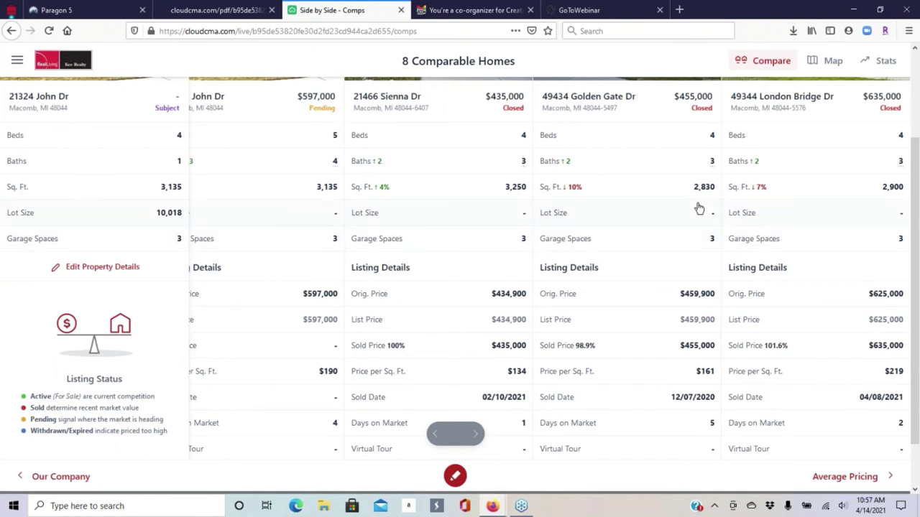
{"action": "scroll", "coordinate": [698, 208], "scroll_direction": "down", "scroll_amount": 1}
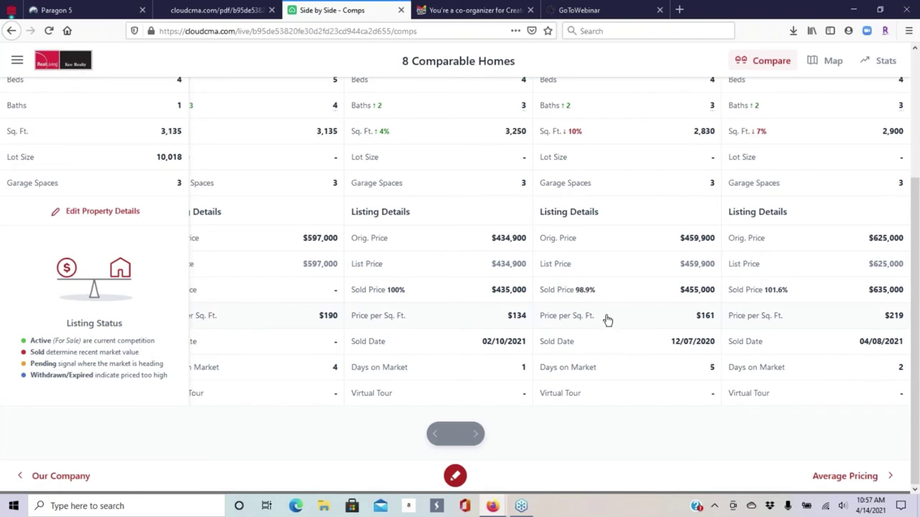
{"action": "scroll", "coordinate": [606, 308], "scroll_direction": "up", "scroll_amount": 1}
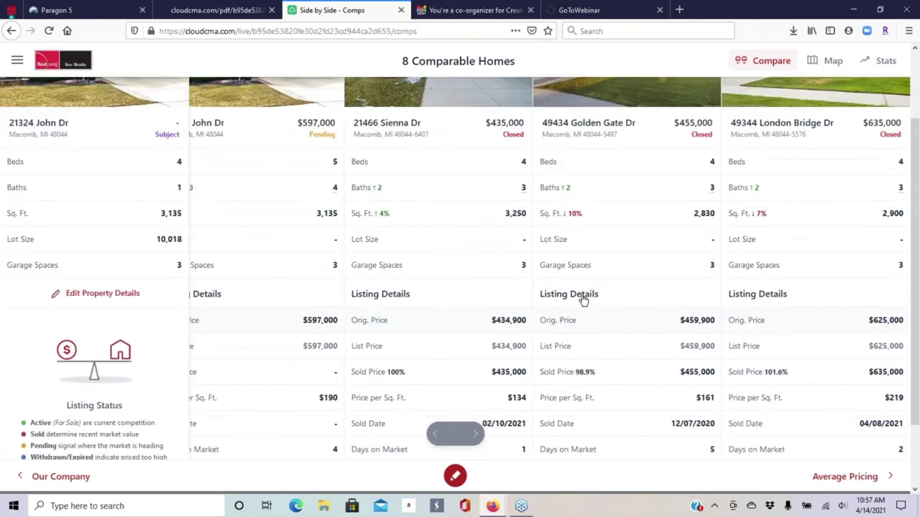
{"action": "scroll", "coordinate": [583, 300], "scroll_direction": "up", "scroll_amount": 1}
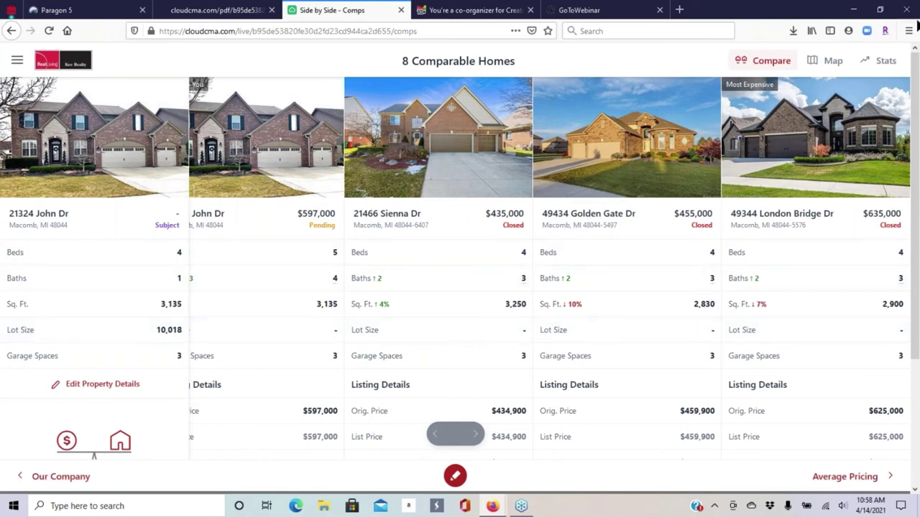
{"action": "left_click", "coordinate": [832, 64]}
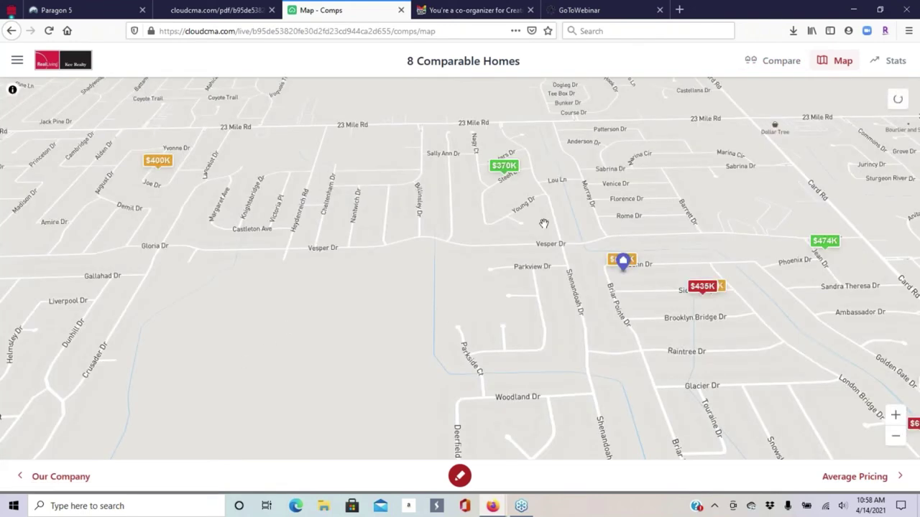
{"action": "left_click_drag", "start_coordinate": [530, 260], "coordinate": [329, 267]}
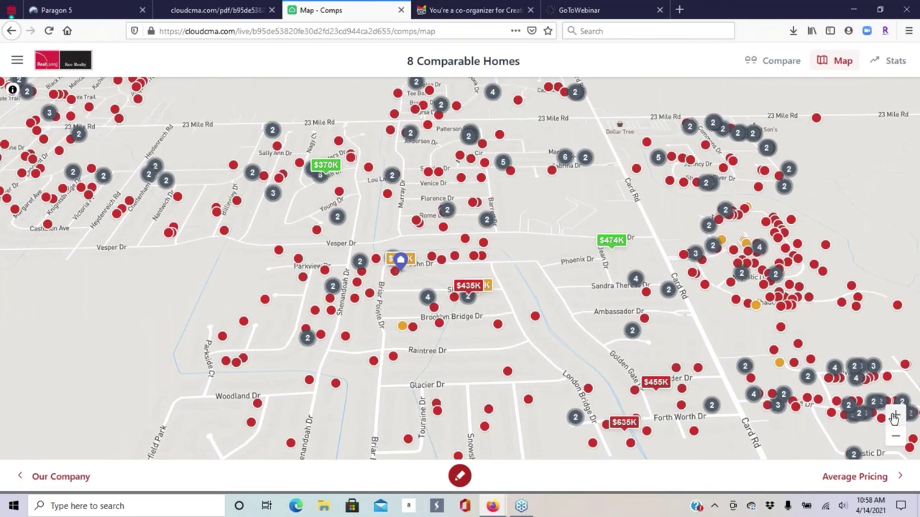
{"action": "double_click", "coordinate": [463, 256]}
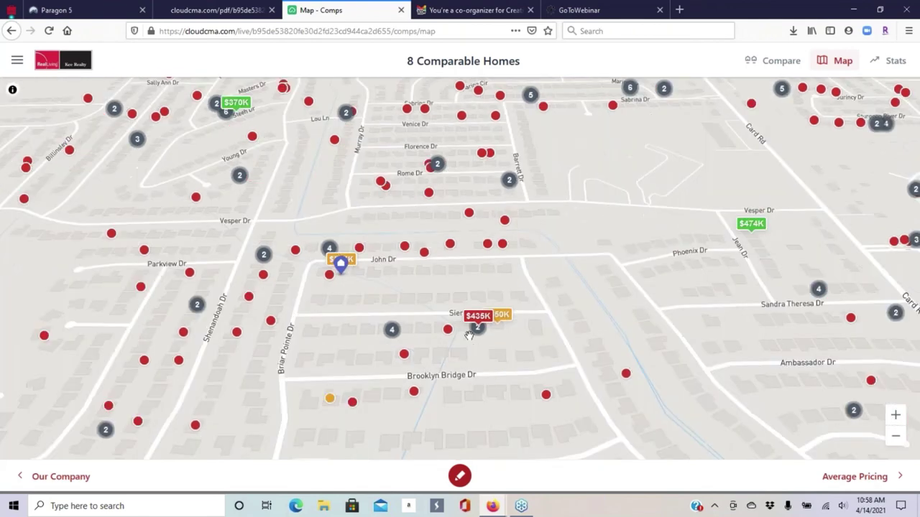
{"action": "left_click_drag", "start_coordinate": [332, 291], "coordinate": [349, 291]}
{"action": "left_click", "coordinate": [348, 273]}
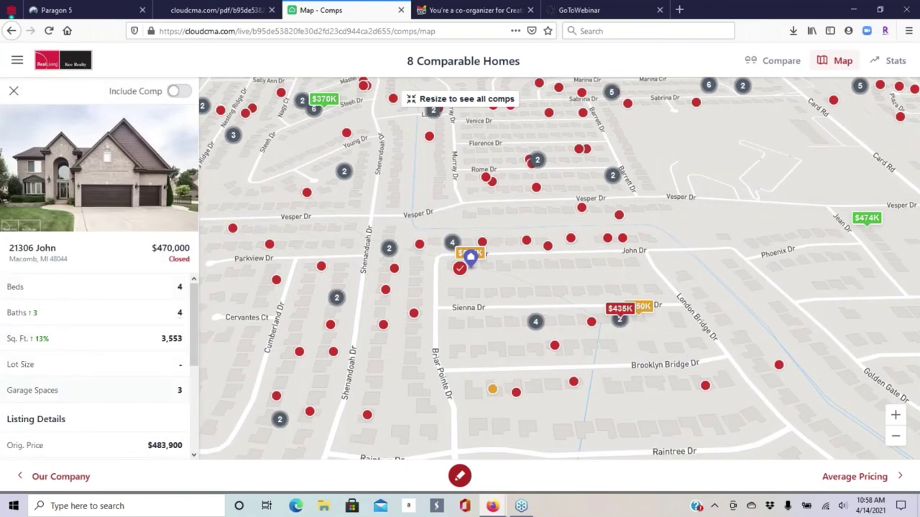
{"action": "scroll", "coordinate": [117, 312], "scroll_direction": "down", "scroll_amount": 2}
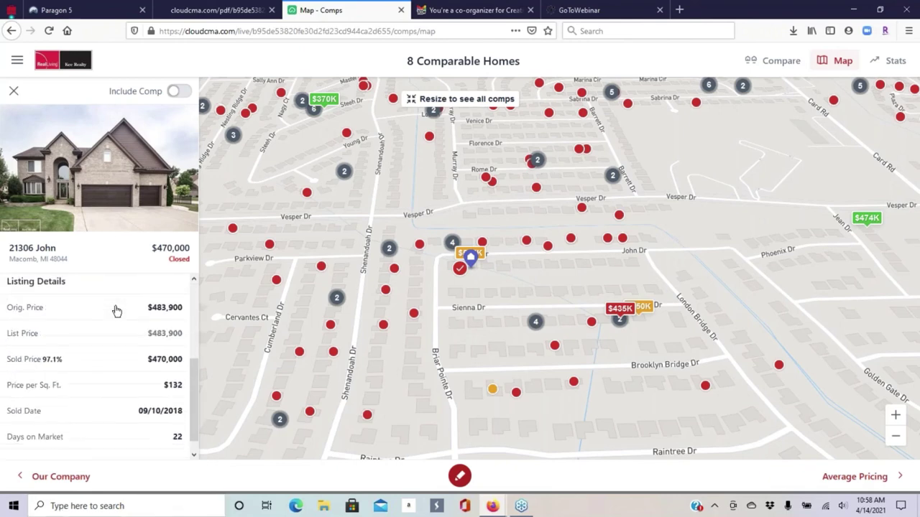
{"action": "left_click", "coordinate": [177, 93]}
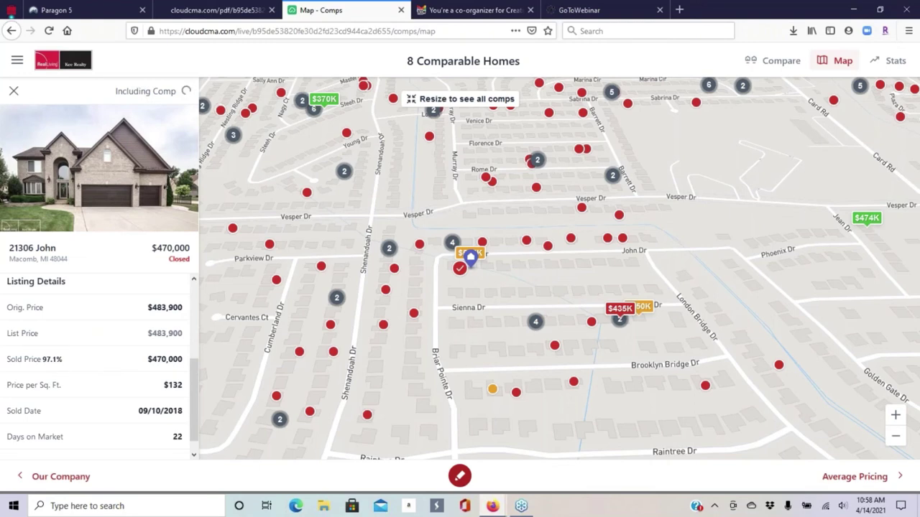
{"action": "scroll", "coordinate": [118, 288], "scroll_direction": "down", "scroll_amount": 1}
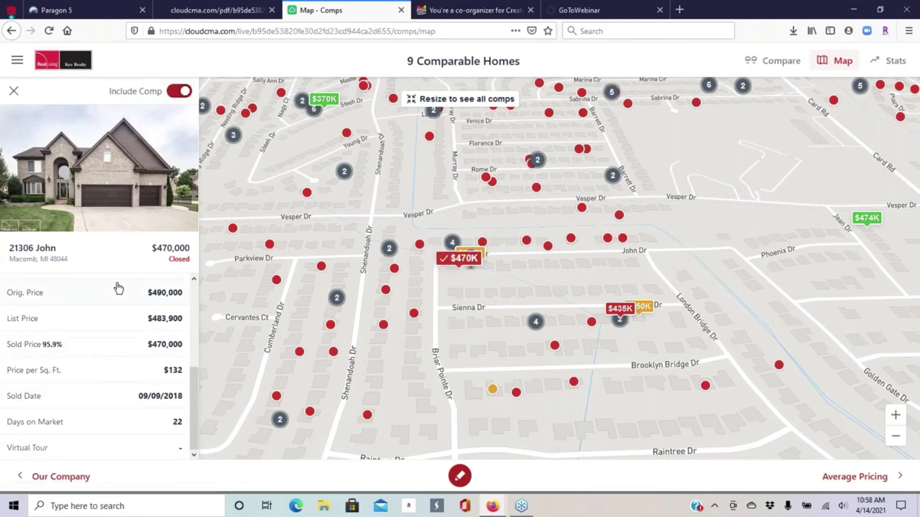
{"action": "scroll", "coordinate": [119, 288], "scroll_direction": "up", "scroll_amount": 2}
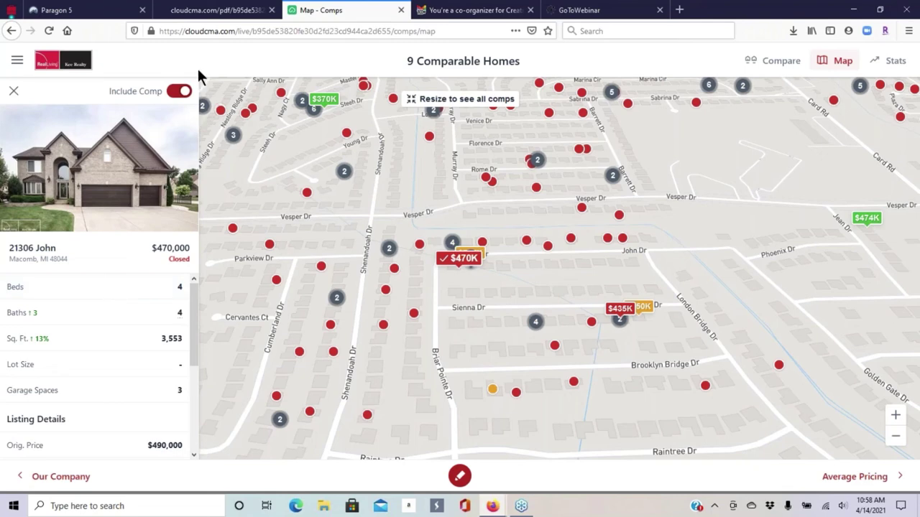
{"action": "left_click", "coordinate": [15, 94]}
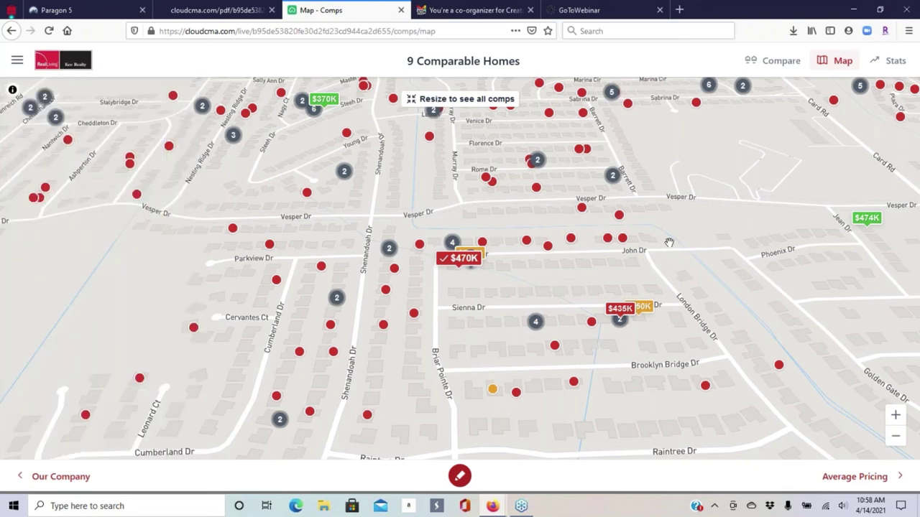
{"action": "left_click_drag", "start_coordinate": [584, 240], "coordinate": [549, 307]}
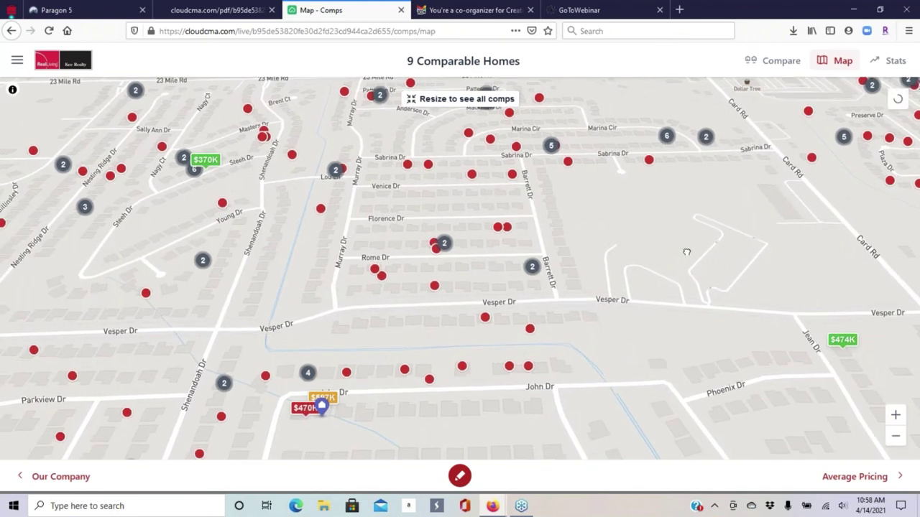
{"action": "left_click_drag", "start_coordinate": [666, 274], "coordinate": [694, 254]}
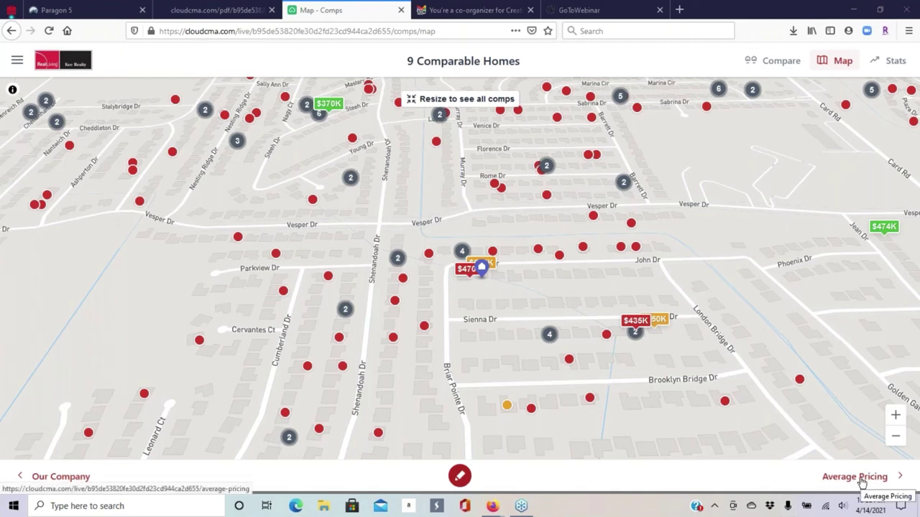
- Go to Average Pricing and scroll through the Coming Soon, Active, Pending and Closed summaries
{"action": "left_click", "coordinate": [861, 478]}
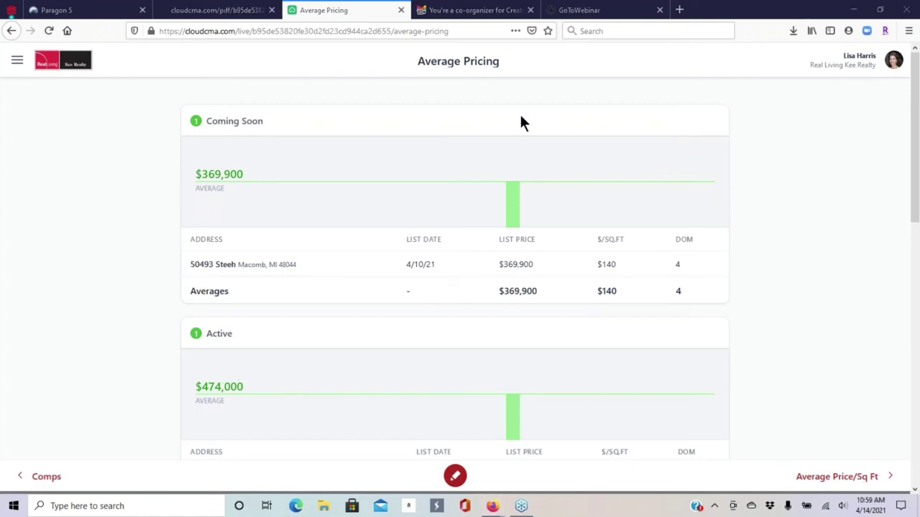
{"action": "scroll", "coordinate": [386, 226], "scroll_direction": "down", "scroll_amount": 6}
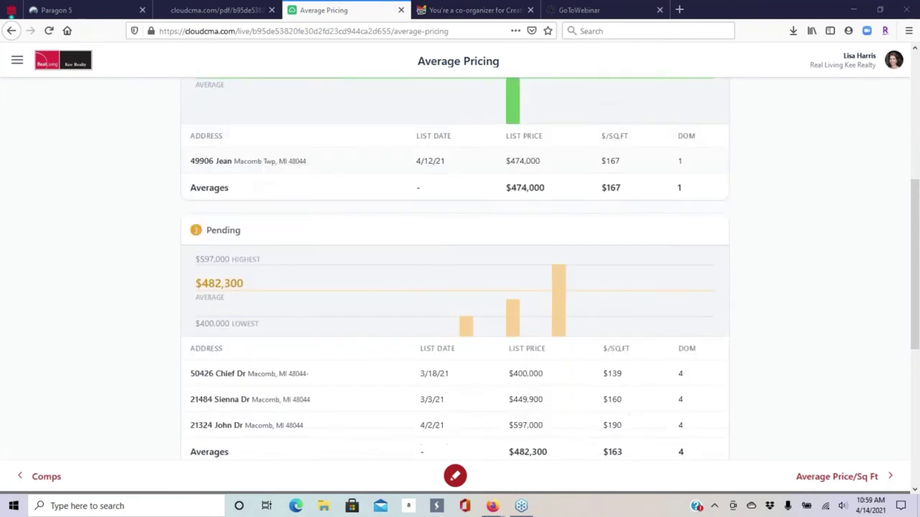
{"action": "scroll", "coordinate": [373, 217], "scroll_direction": "down", "scroll_amount": 3}
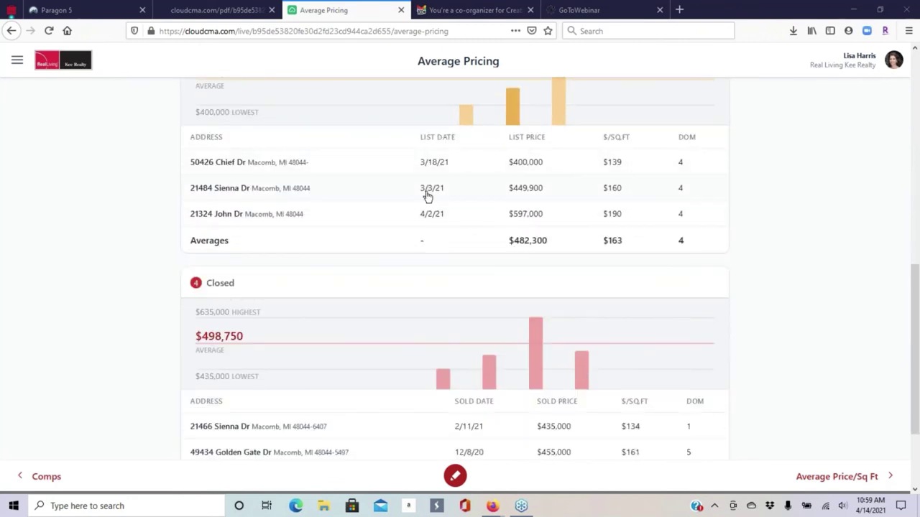
{"action": "scroll", "coordinate": [493, 300], "scroll_direction": "down", "scroll_amount": 3}
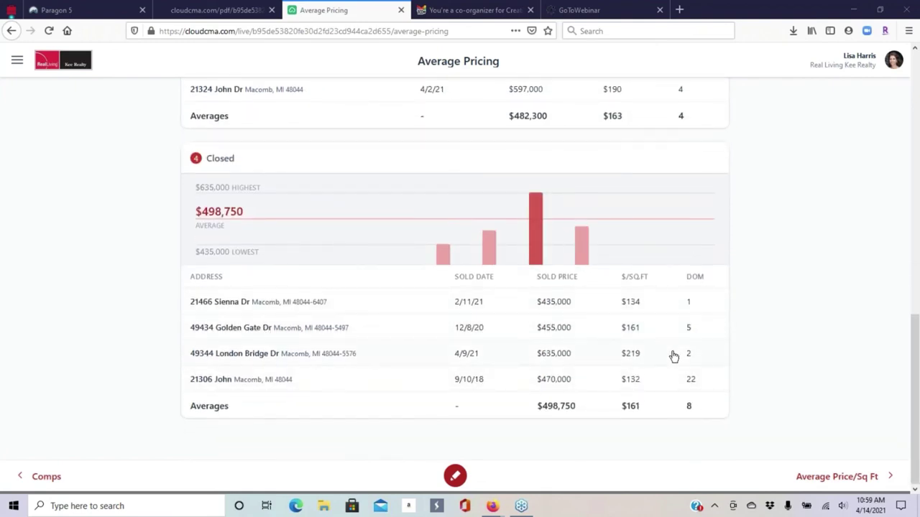
{"action": "scroll", "coordinate": [673, 357], "scroll_direction": "up", "scroll_amount": 10}
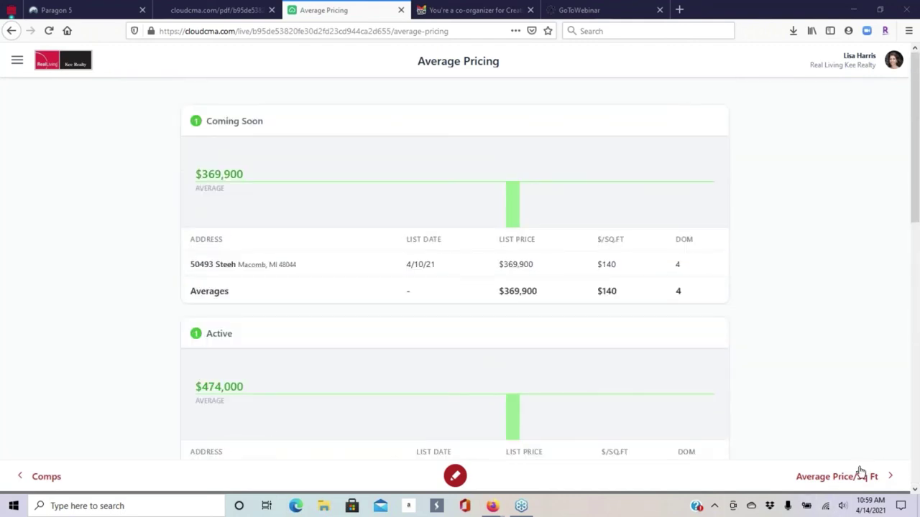
{"action": "left_click", "coordinate": [844, 478]}
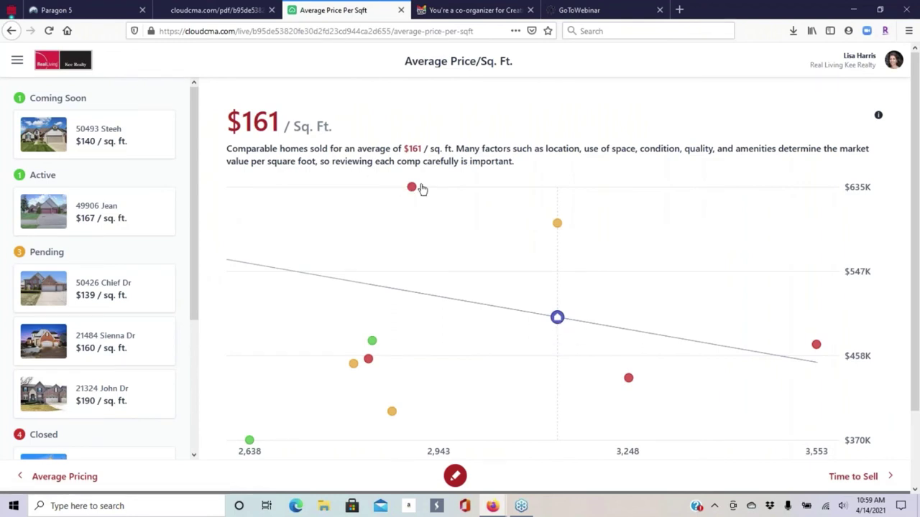
{"action": "left_click", "coordinate": [557, 224]}
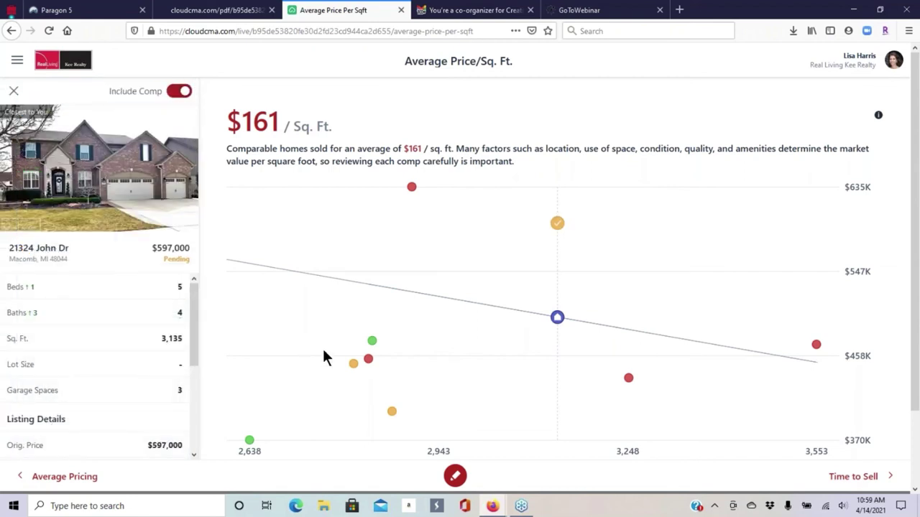
{"action": "left_click", "coordinate": [372, 342]}
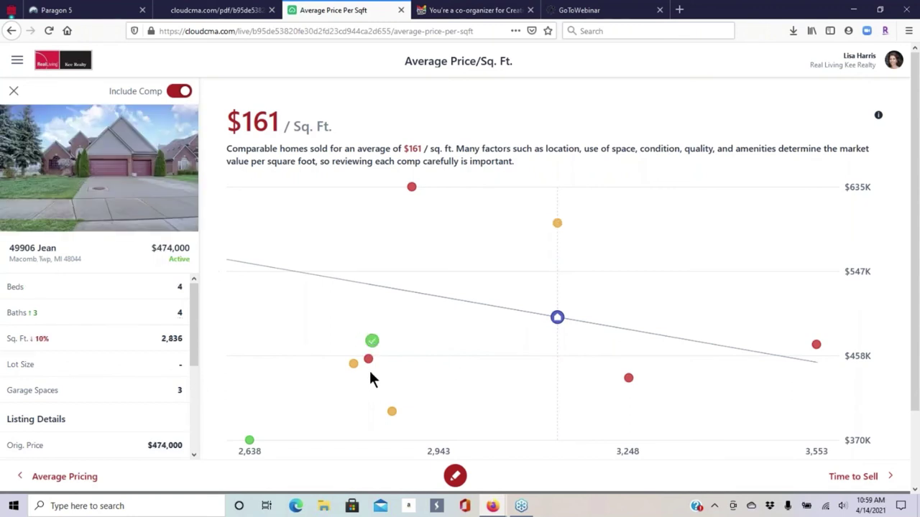
{"action": "left_click", "coordinate": [369, 359]}
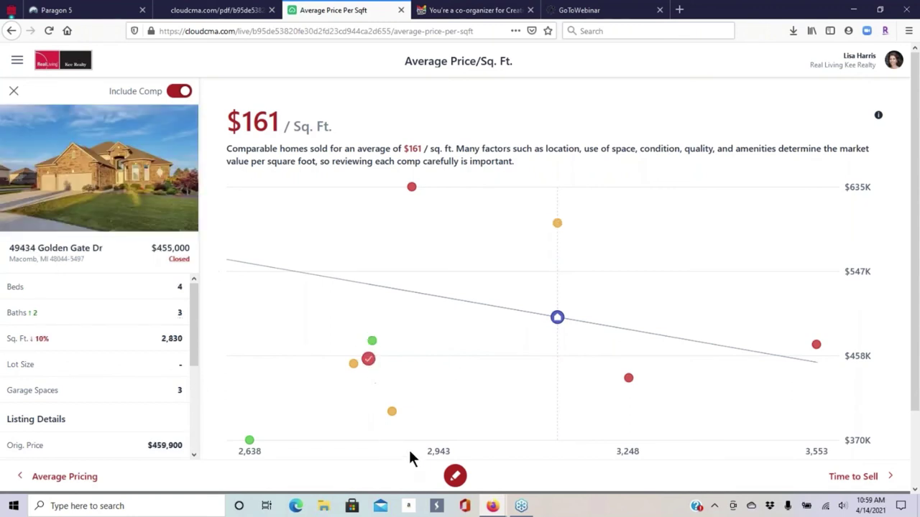
- Circle the yellow comp above the trend line, clear the markup, then go to Time to Sell
{"action": "left_click", "coordinate": [454, 476]}
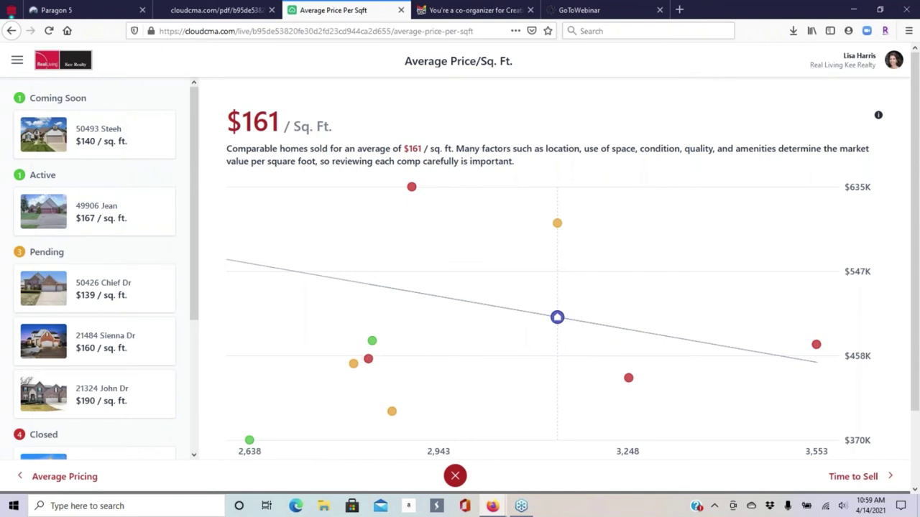
{"action": "mouse_move", "coordinate": [588, 206]}
{"action": "left_mouse_down"}
{"action": "mouse_move", "coordinate": [544, 180]}
{"action": "mouse_move", "coordinate": [604, 231]}
{"action": "mouse_move", "coordinate": [590, 194]}
{"action": "left_mouse_up"}
{"action": "mouse_move", "coordinate": [378, 256]}
{"action": "left_mouse_down"}
{"action": "mouse_move", "coordinate": [431, 282]}
{"action": "mouse_move", "coordinate": [540, 273]}
{"action": "left_mouse_up"}
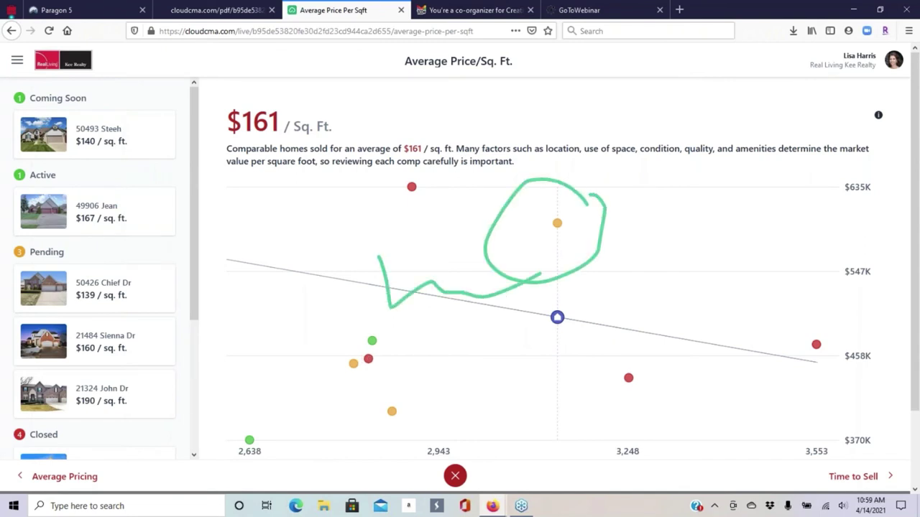
{"action": "left_click", "coordinate": [455, 477]}
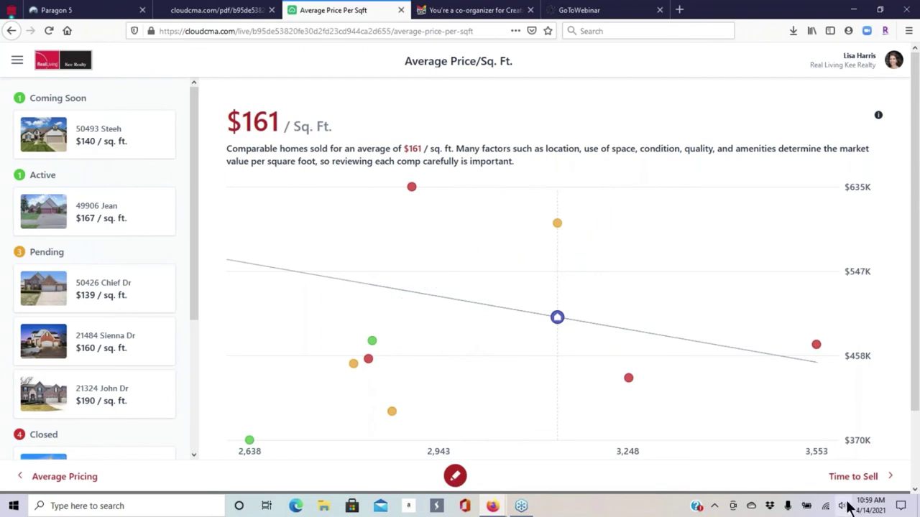
{"action": "left_click", "coordinate": [855, 479]}
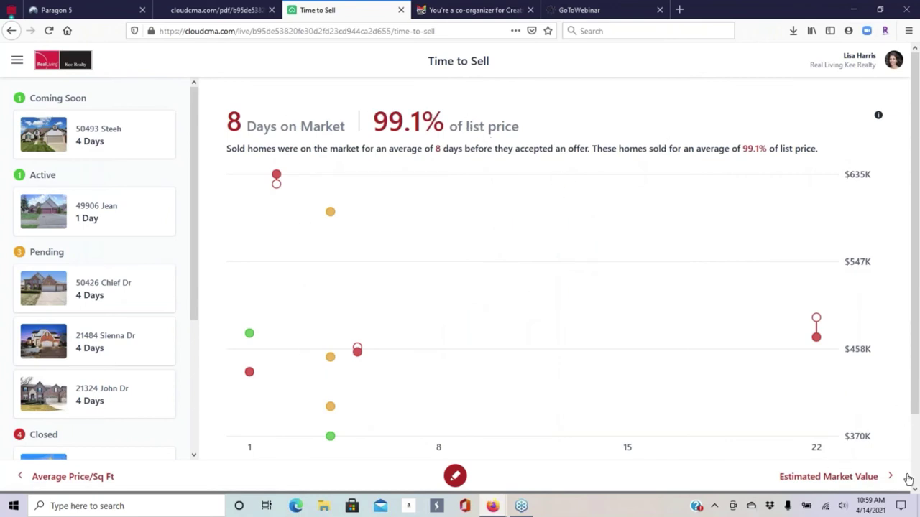
- Show Estimated Market Value's $580K - $600K list price and proceeds, then advance to the next page
{"action": "left_click", "coordinate": [865, 483]}
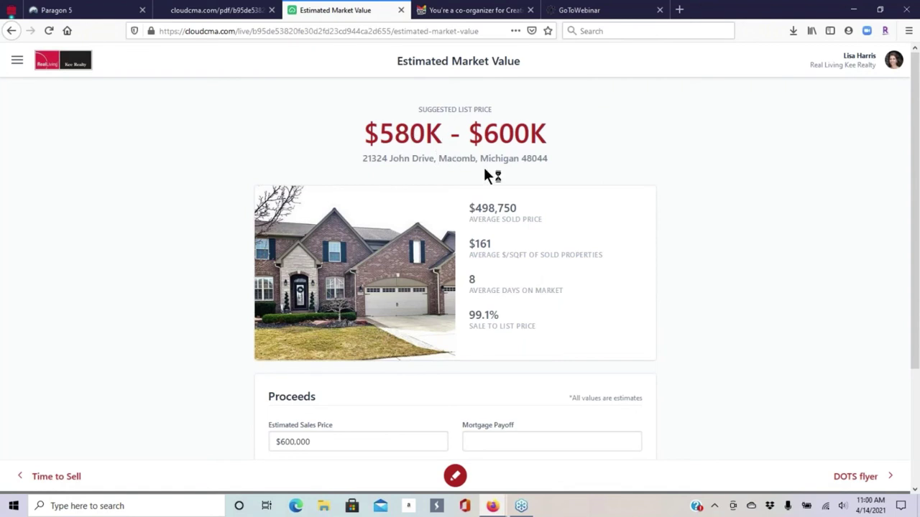
{"action": "scroll", "coordinate": [593, 144], "scroll_direction": "down", "scroll_amount": 3}
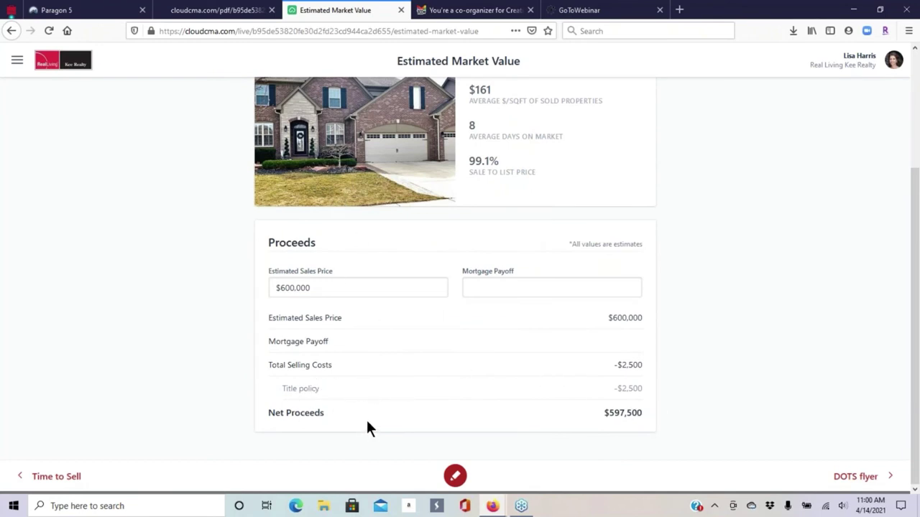
{"action": "scroll", "coordinate": [550, 337], "scroll_direction": "up", "scroll_amount": 3}
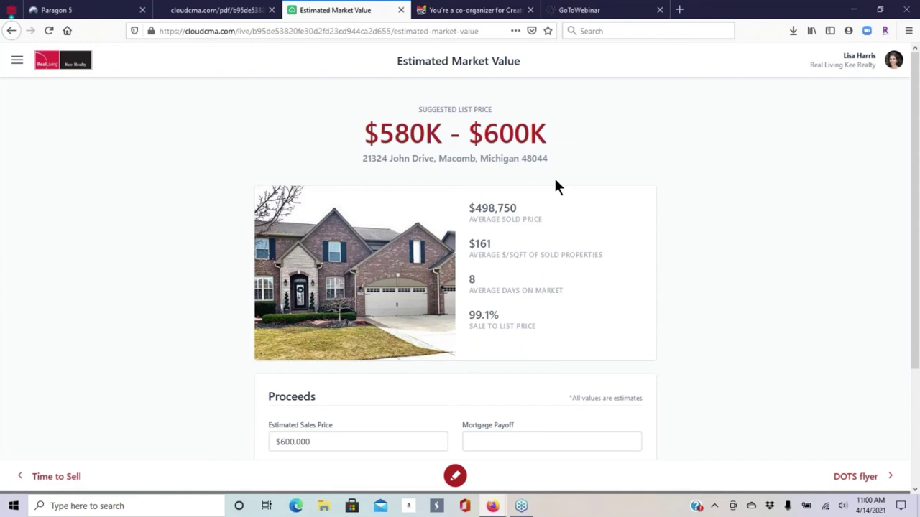
{"action": "scroll", "coordinate": [807, 362], "scroll_direction": "down", "scroll_amount": 3}
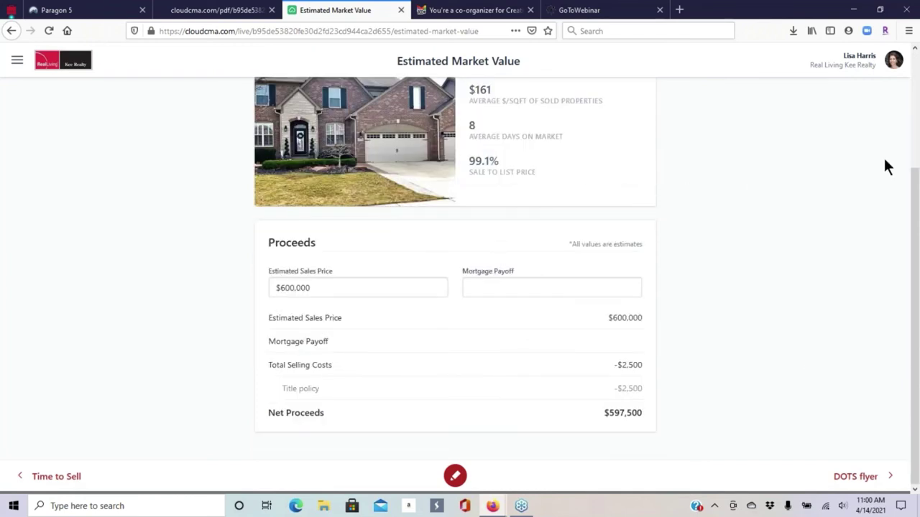
{"action": "left_click", "coordinate": [854, 480]}
- Page through to the March listing and sales report, close the presentation, and return to Cloud CMA
{"action": "left_click", "coordinate": [854, 480]}
{"action": "left_click", "coordinate": [854, 480]}
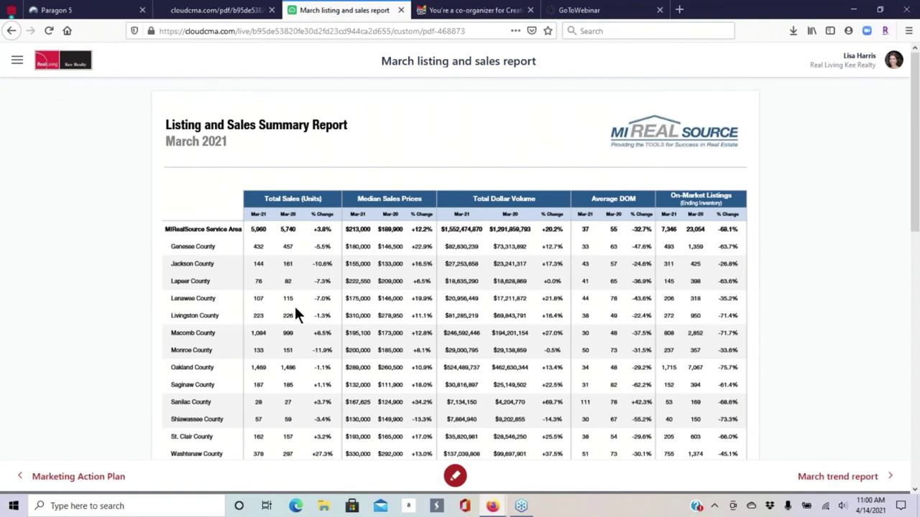
{"action": "left_click", "coordinate": [399, 10]}
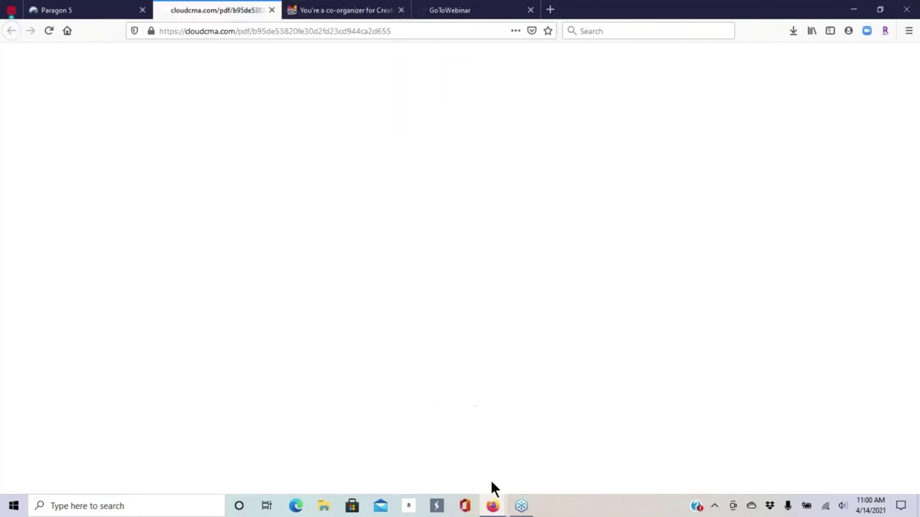
{"action": "mouse_move", "coordinate": [493, 510]}
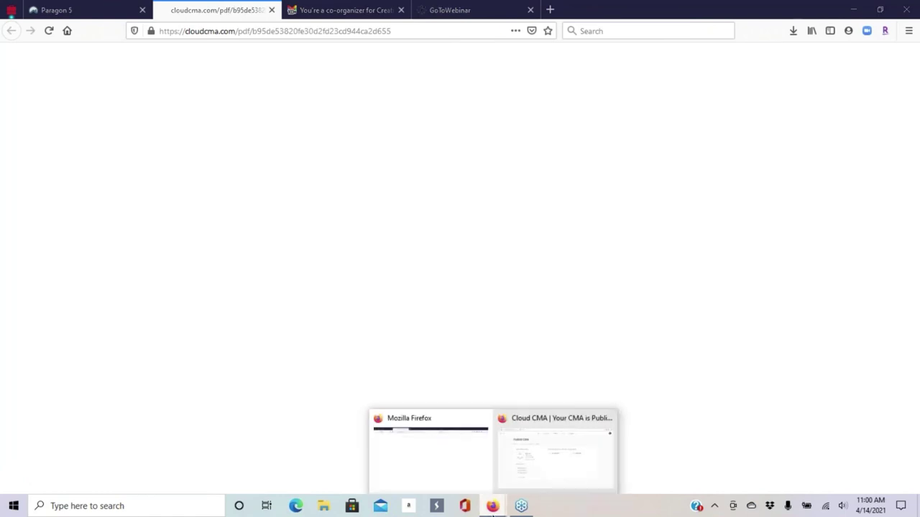
{"action": "left_click", "coordinate": [554, 442]}
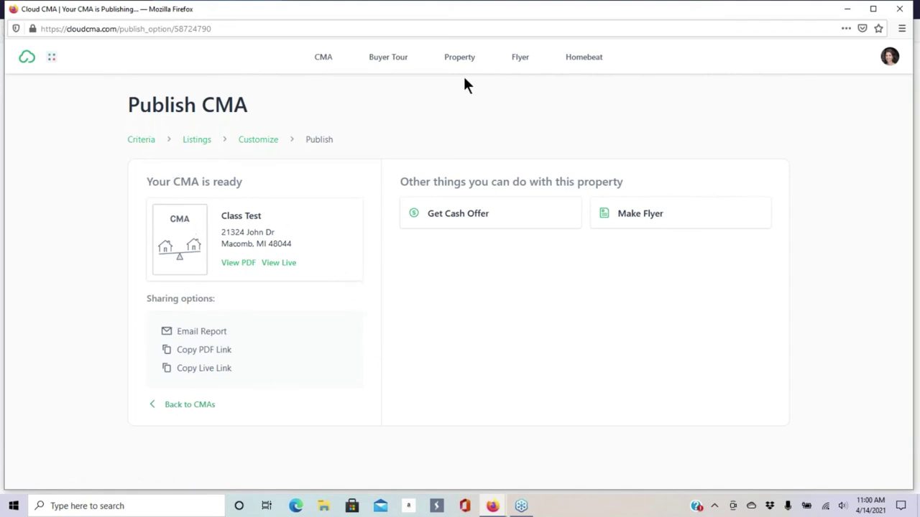
- From the CMA report list, open the Class Test report in Edit CMA Report
{"action": "left_click", "coordinate": [325, 59]}
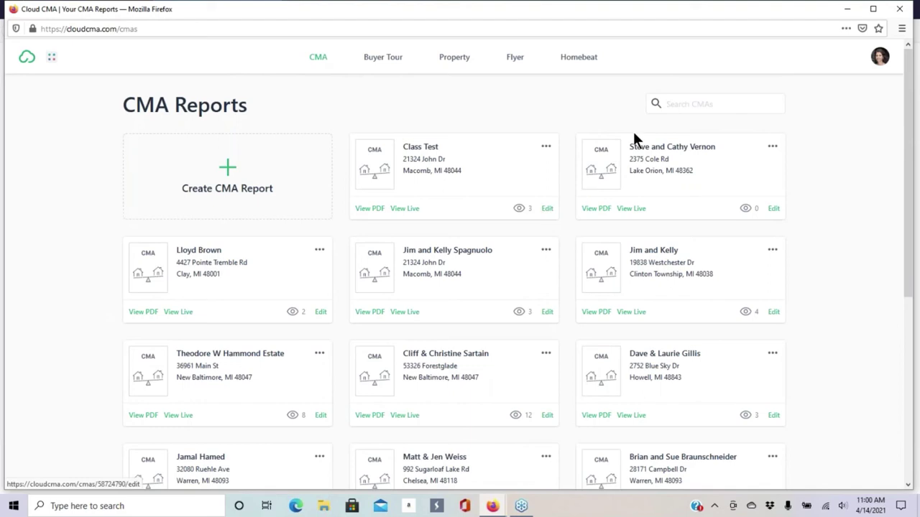
{"action": "left_click", "coordinate": [548, 210]}
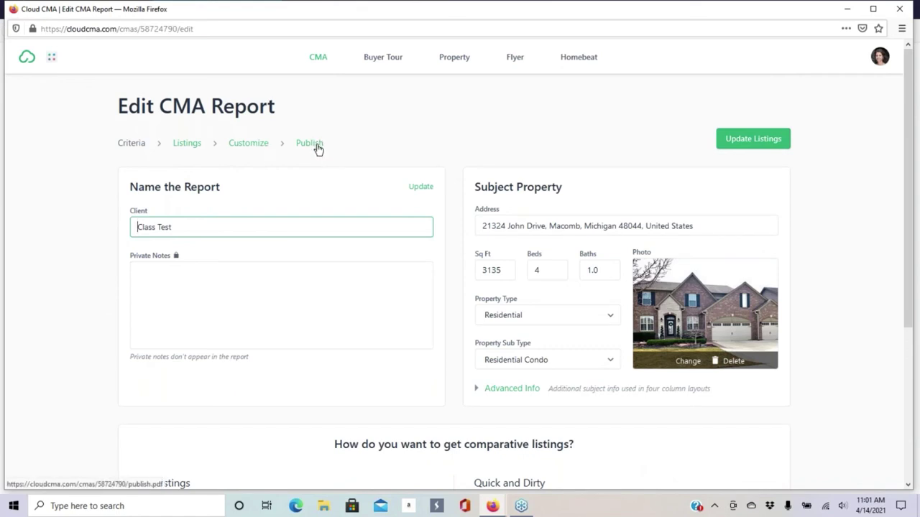
- Go to the report's Customize step and browse the Closing and Guidance section pages
{"action": "left_click", "coordinate": [253, 146]}
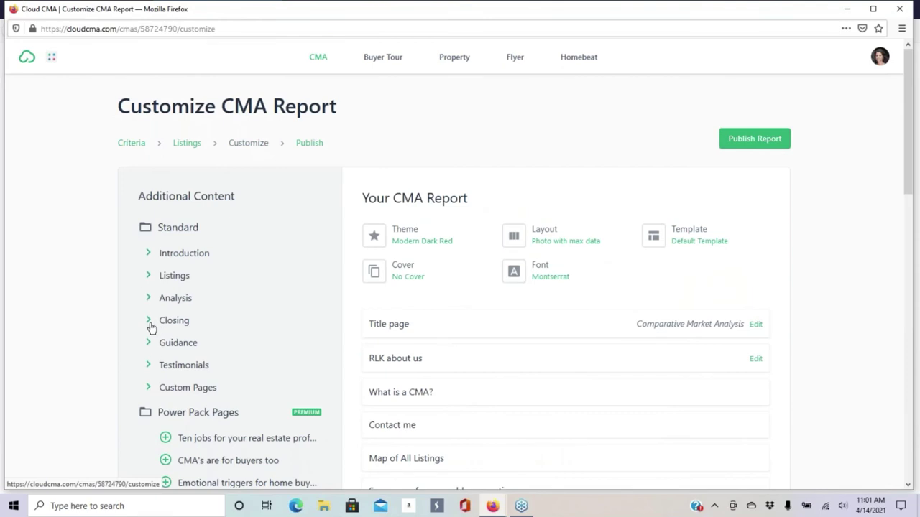
{"action": "left_click", "coordinate": [148, 320]}
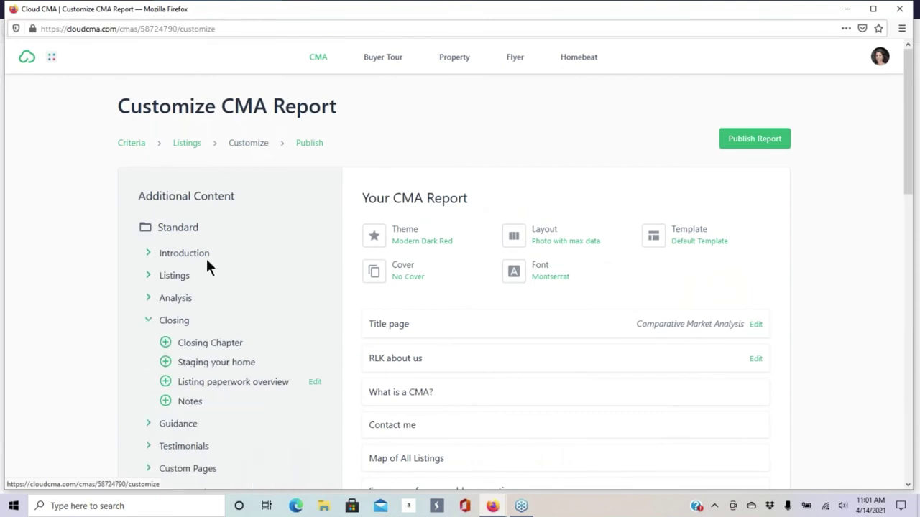
{"action": "left_click", "coordinate": [153, 320]}
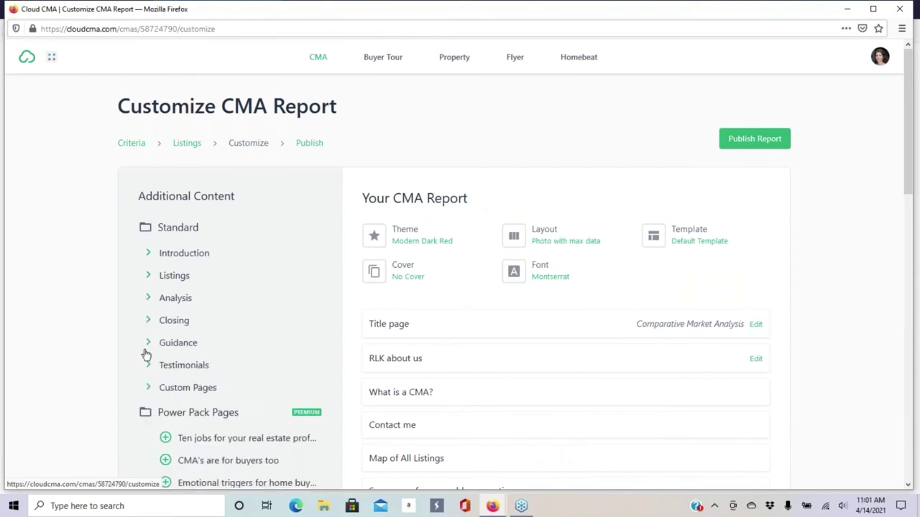
{"action": "left_click", "coordinate": [148, 350]}
{"action": "scroll", "coordinate": [250, 210], "scroll_direction": "down", "scroll_amount": 3}
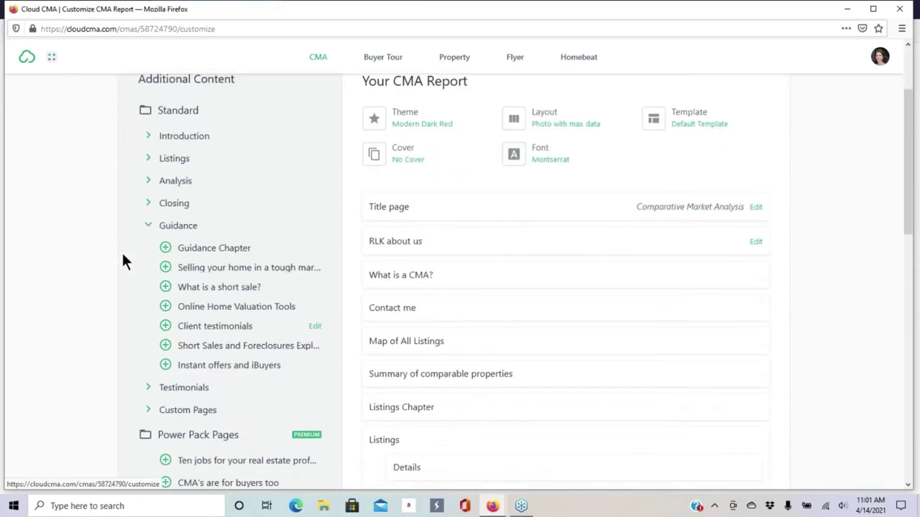
{"action": "left_click", "coordinate": [148, 227]}
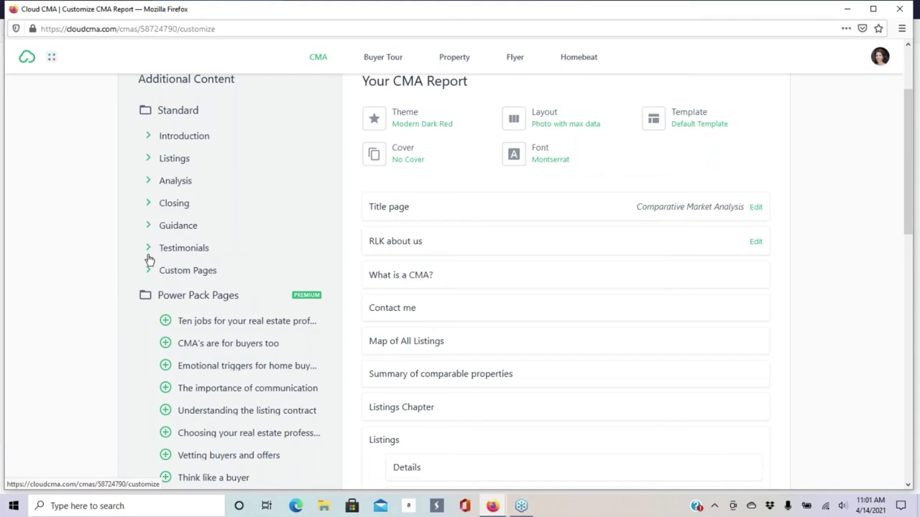
- Add the Sellers net sheet and Suggested list price pages from the Analysis section
{"action": "left_click", "coordinate": [152, 188]}
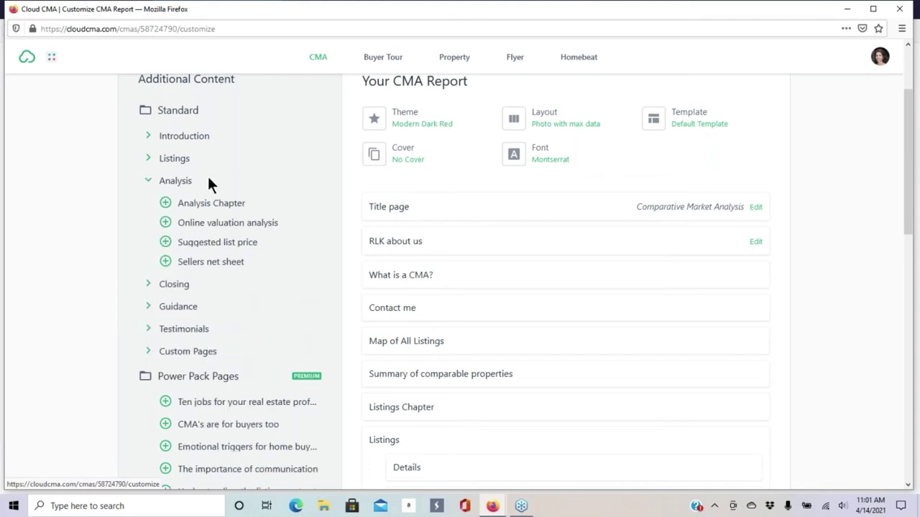
{"action": "left_click", "coordinate": [166, 262]}
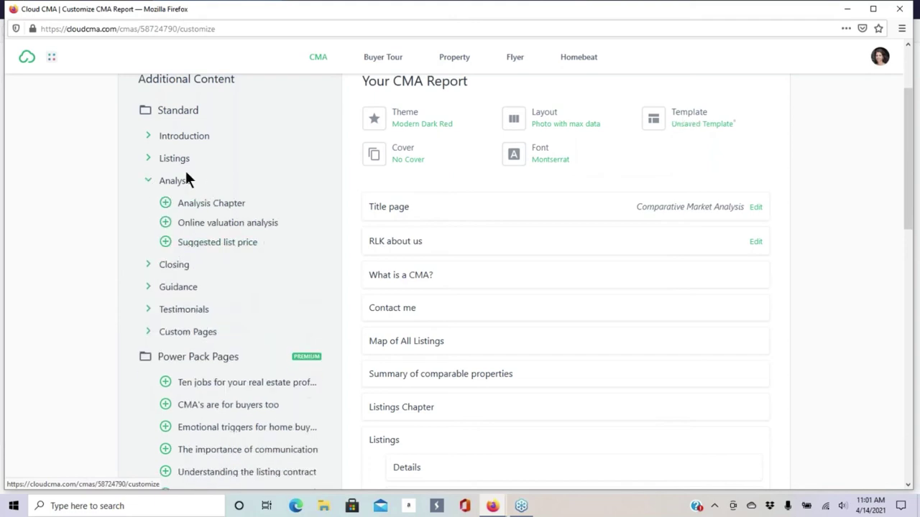
{"action": "left_click", "coordinate": [165, 243]}
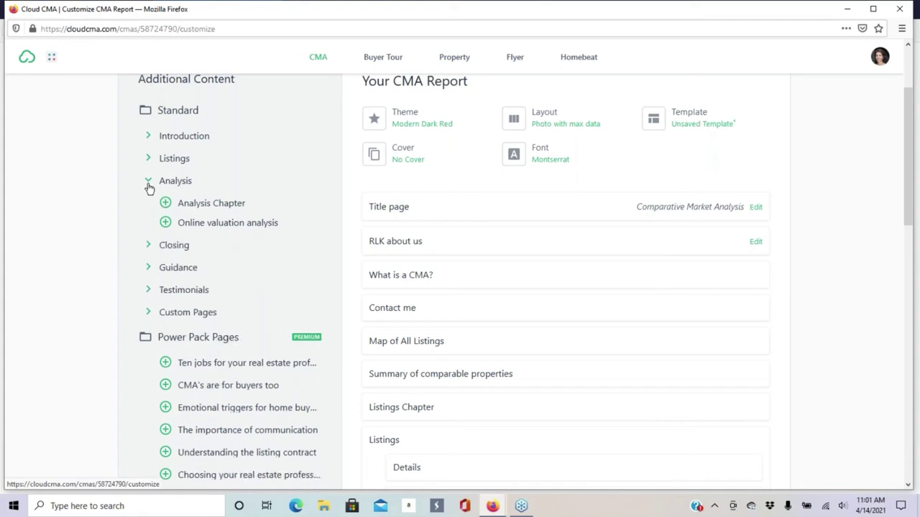
{"action": "left_click", "coordinate": [149, 185]}
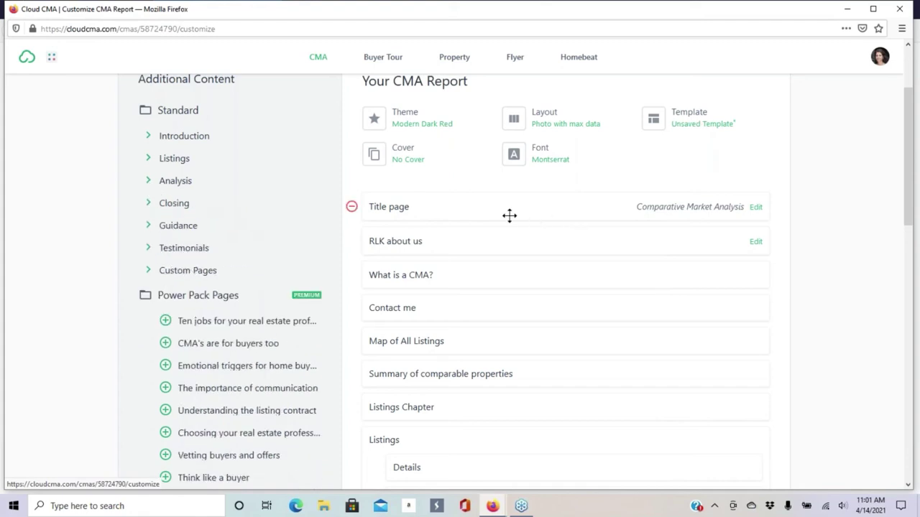
- Review the updated page list and publish the Class Test report
{"action": "scroll", "coordinate": [508, 216], "scroll_direction": "up", "scroll_amount": 1}
{"action": "scroll", "coordinate": [503, 213], "scroll_direction": "up", "scroll_amount": 1}
{"action": "scroll", "coordinate": [475, 176], "scroll_direction": "down", "scroll_amount": 2}
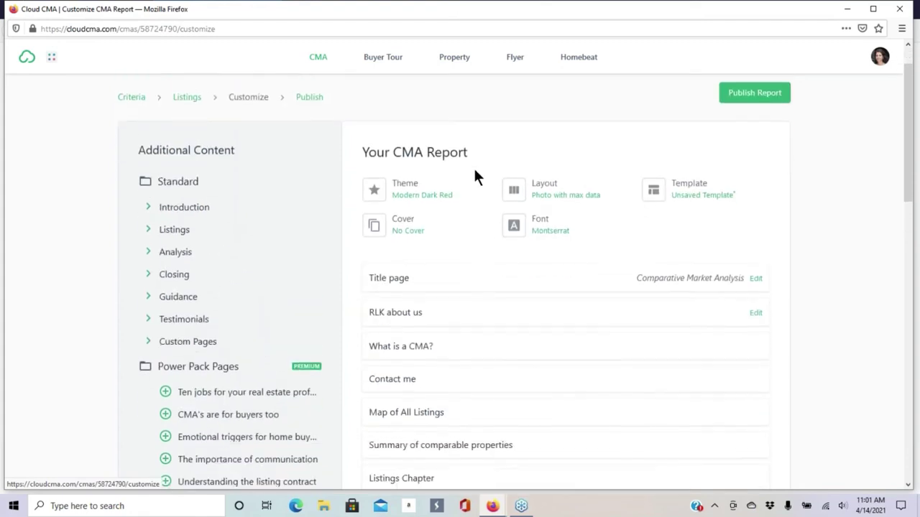
{"action": "scroll", "coordinate": [690, 111], "scroll_direction": "up", "scroll_amount": 1}
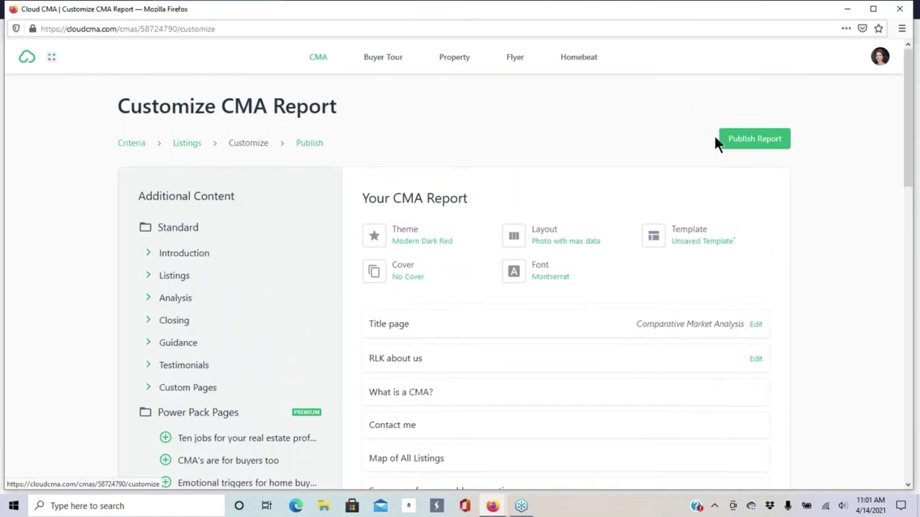
{"action": "scroll", "coordinate": [583, 242], "scroll_direction": "down", "scroll_amount": 15}
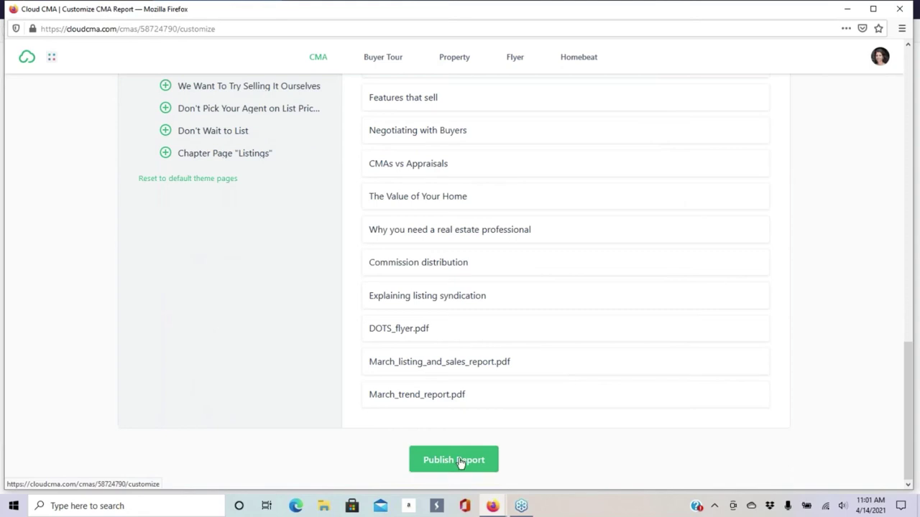
{"action": "left_click", "coordinate": [458, 461]}
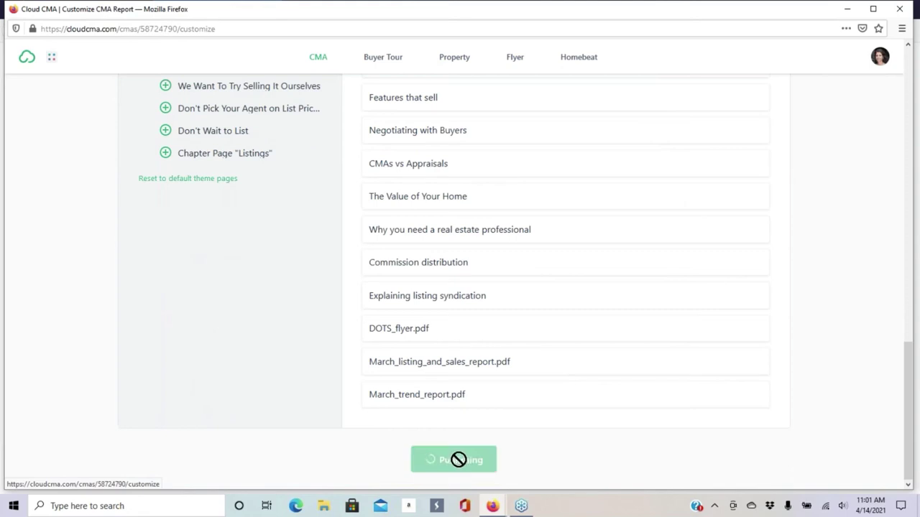
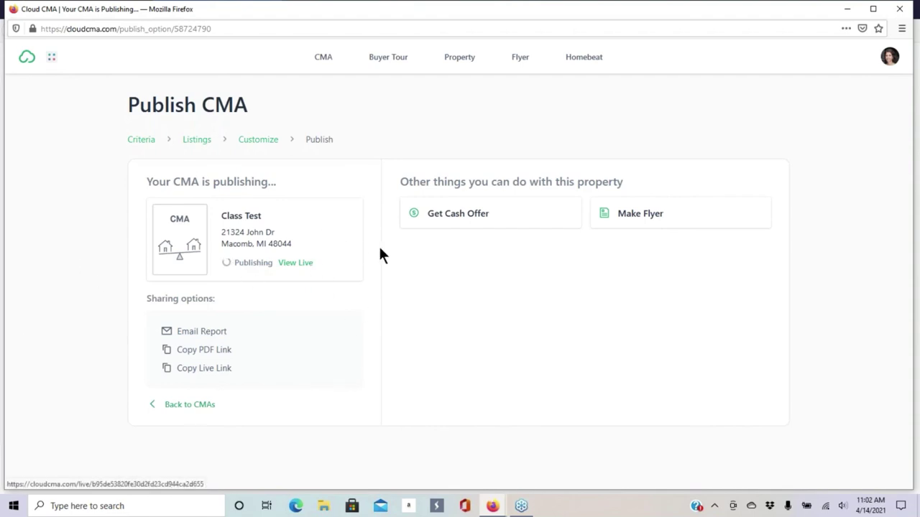
- Copy the Class Test report's PDF link from the CMA reports list
{"action": "left_click", "coordinate": [323, 59]}
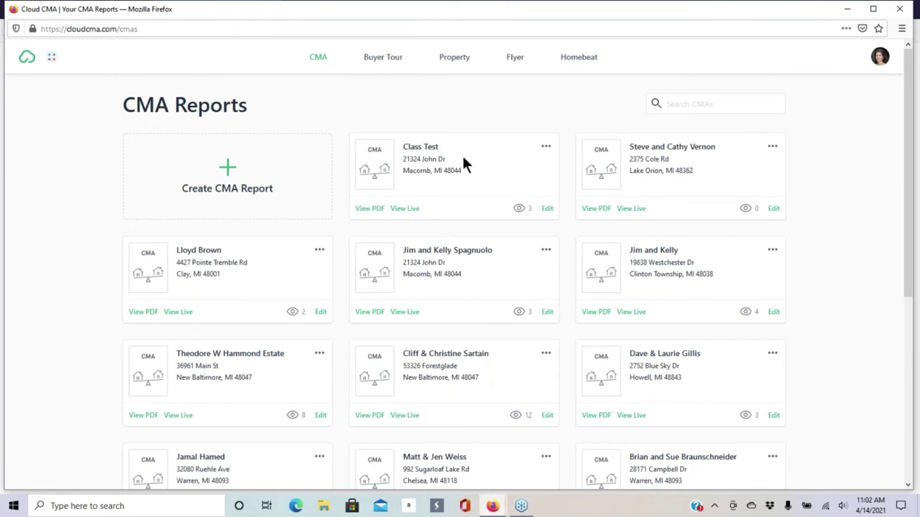
{"action": "left_click", "coordinate": [546, 148]}
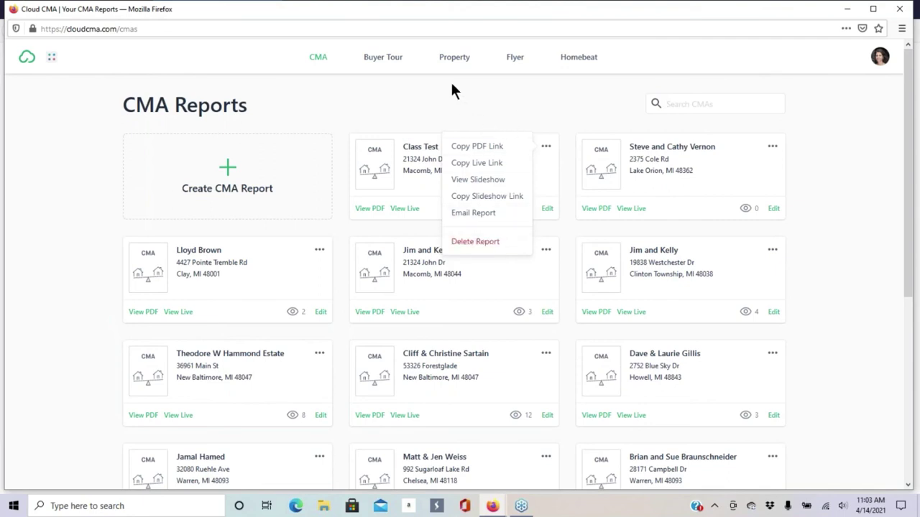
{"action": "left_click", "coordinate": [477, 148]}
- Switch to the Gmail inbox in the other browser window
{"action": "mouse_move", "coordinate": [492, 506]}
{"action": "left_click", "coordinate": [460, 478]}
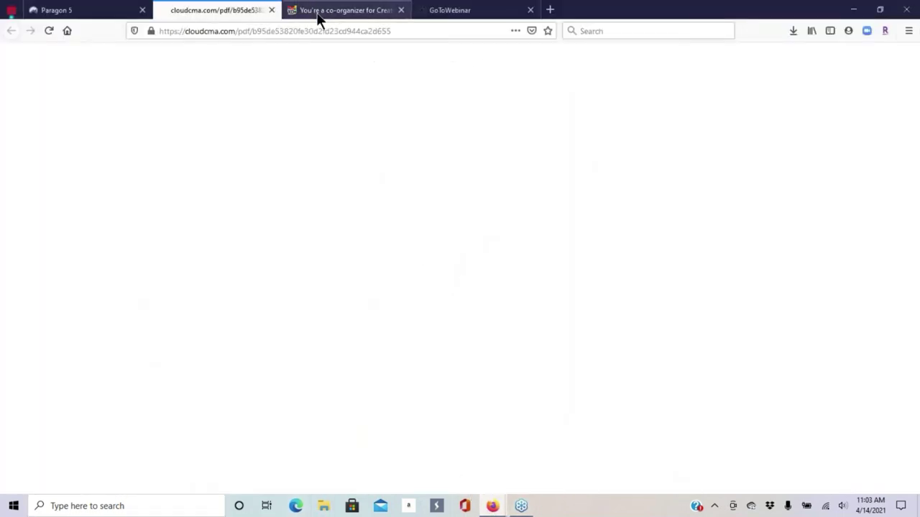
{"action": "left_click", "coordinate": [319, 19]}
- Compose a Gmail draft with the Class Test PDF address pasted and turned into a link
{"action": "left_click", "coordinate": [58, 102]}
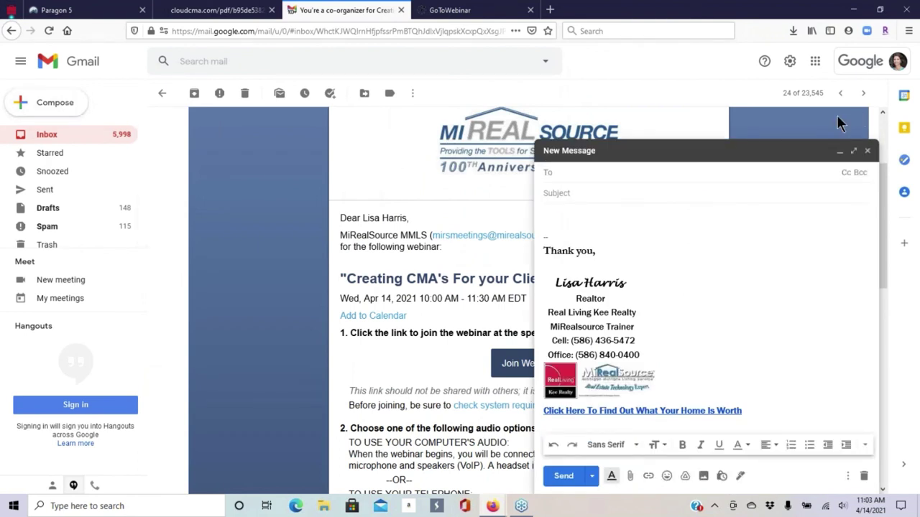
{"action": "left_click", "coordinate": [546, 212]}
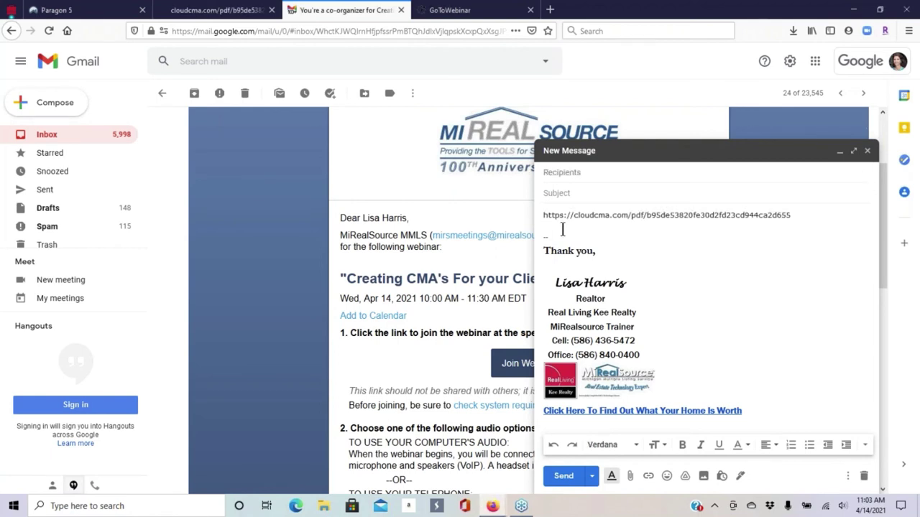
{"action": "left_click_drag", "start_coordinate": [793, 216], "coordinate": [543, 215]}
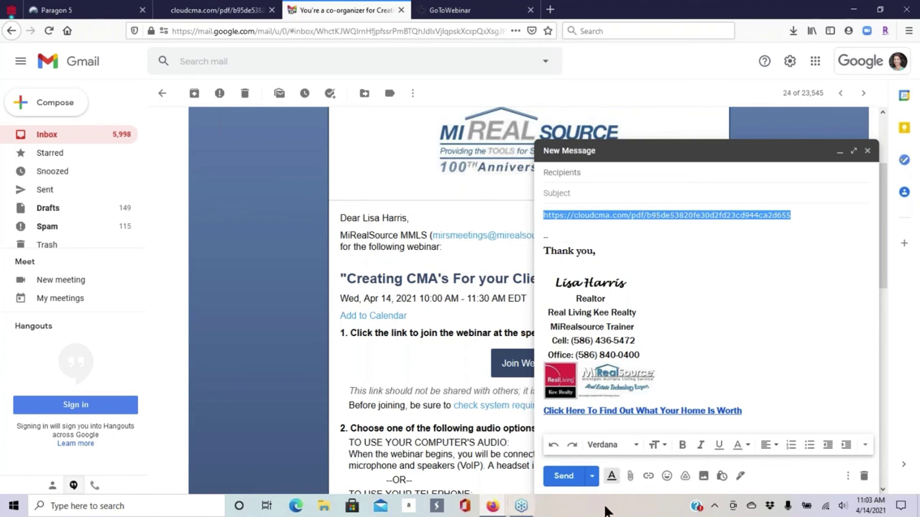
{"action": "left_click", "coordinate": [649, 477]}
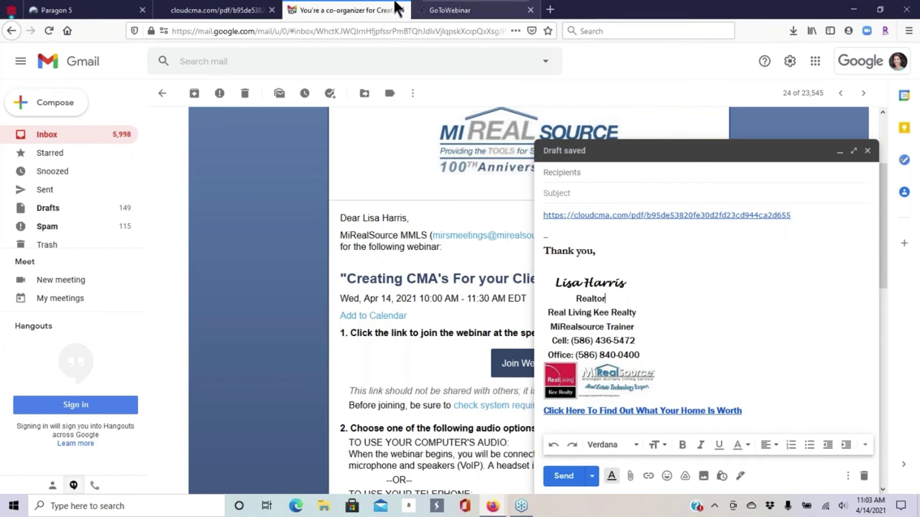
{"action": "mouse_move", "coordinate": [493, 506]}
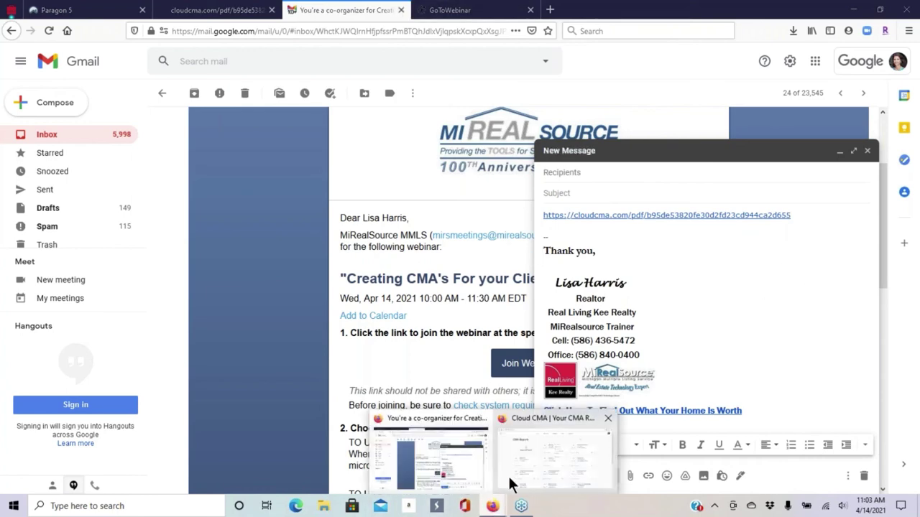
{"action": "left_click", "coordinate": [513, 483]}
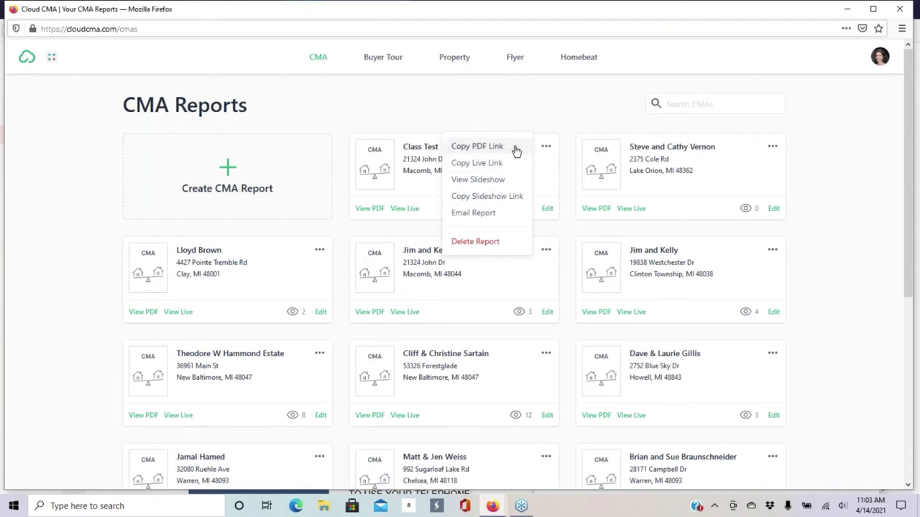
- Email the Class Test report to the lead's saved address, including the slideshow version
{"action": "left_click", "coordinate": [486, 105]}
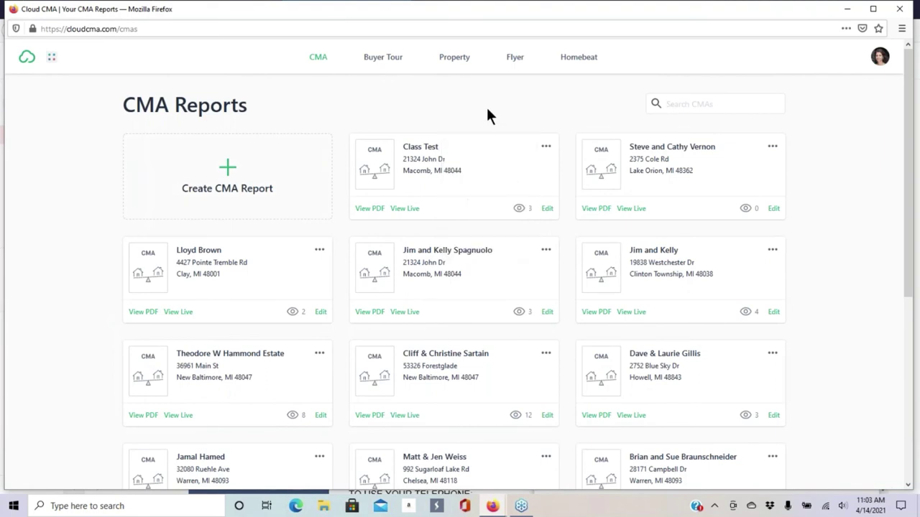
{"action": "left_click", "coordinate": [546, 149]}
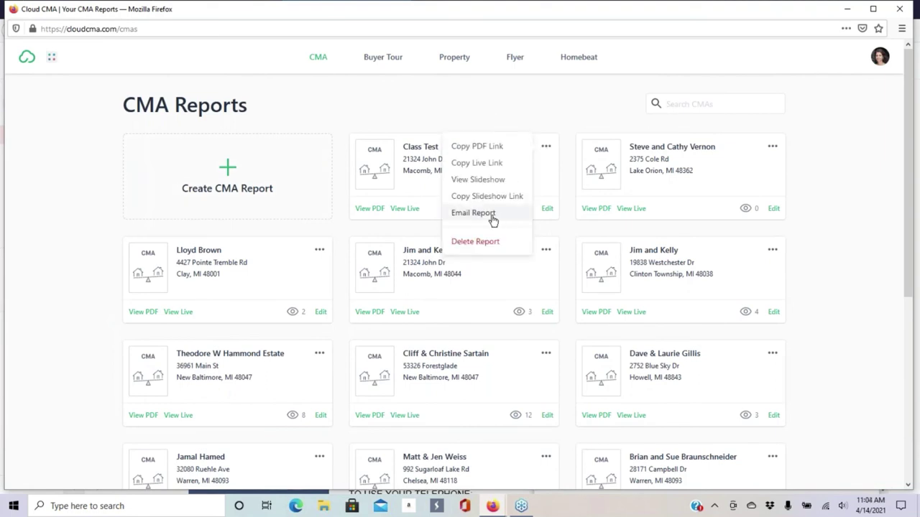
{"action": "left_click", "coordinate": [492, 216]}
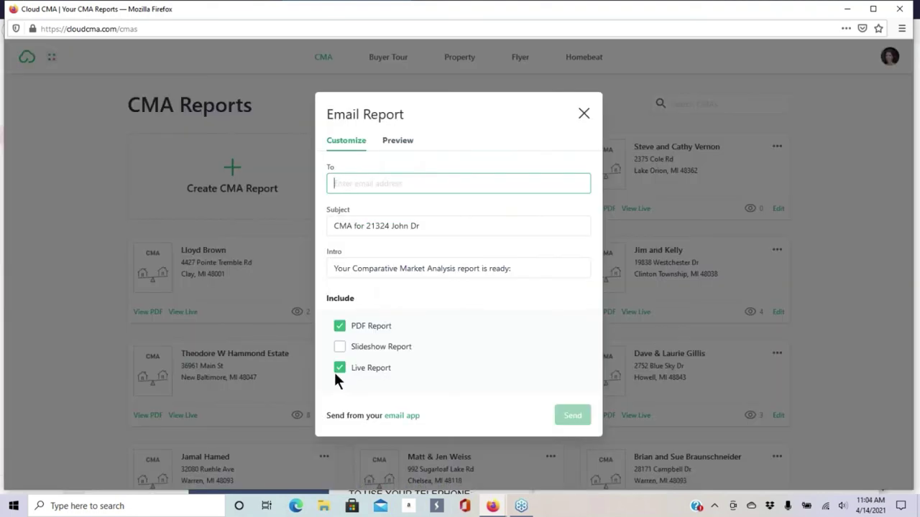
{"action": "left_click", "coordinate": [409, 183]}
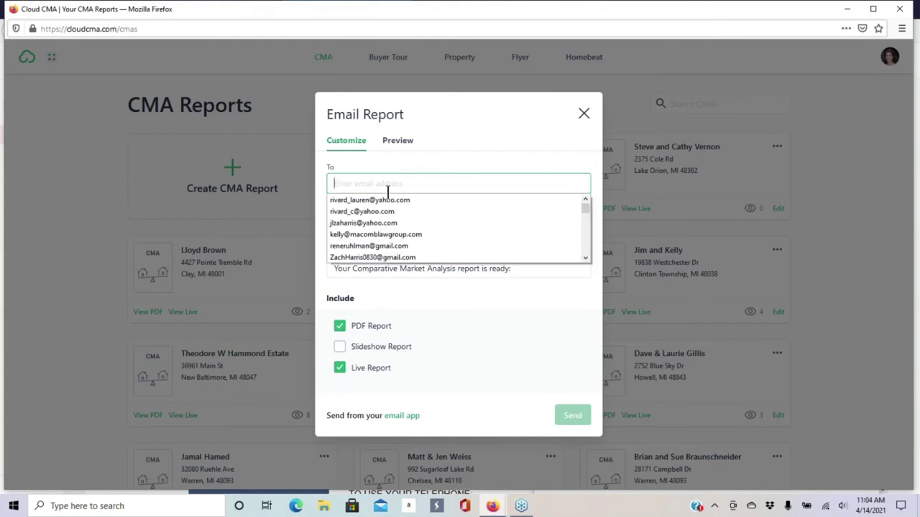
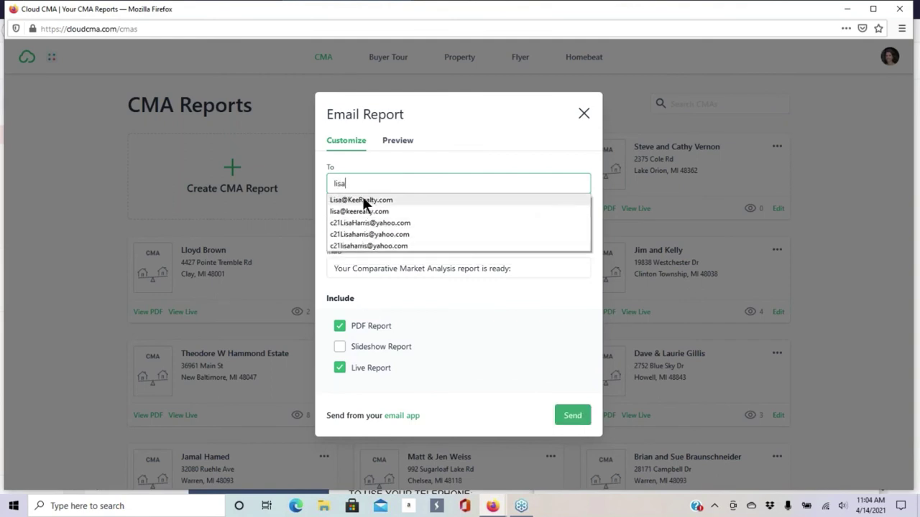
{"action": "left_click", "coordinate": [362, 200]}
{"action": "left_click", "coordinate": [341, 349]}
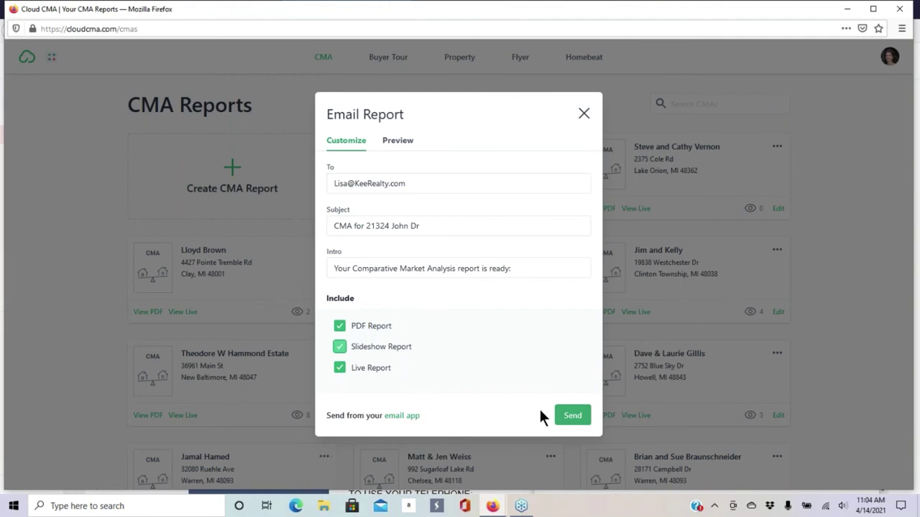
{"action": "left_click", "coordinate": [568, 416]}
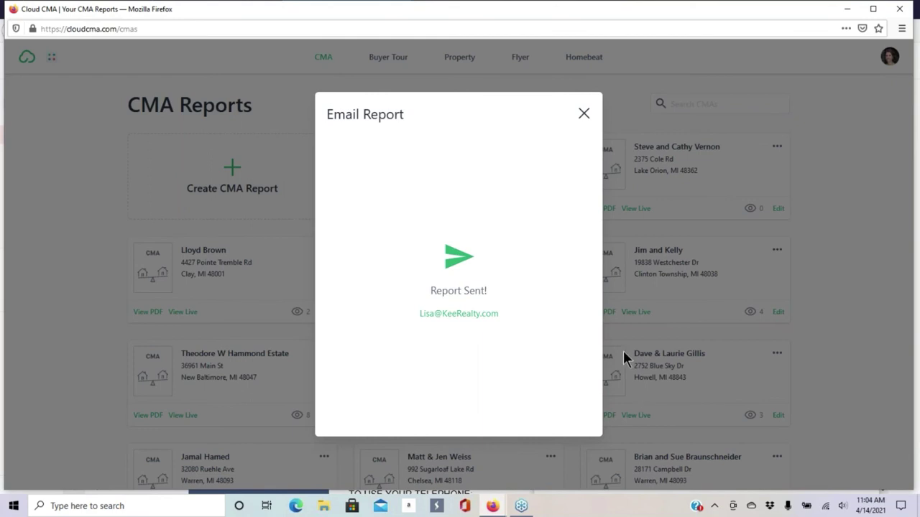
{"action": "left_click", "coordinate": [583, 116]}
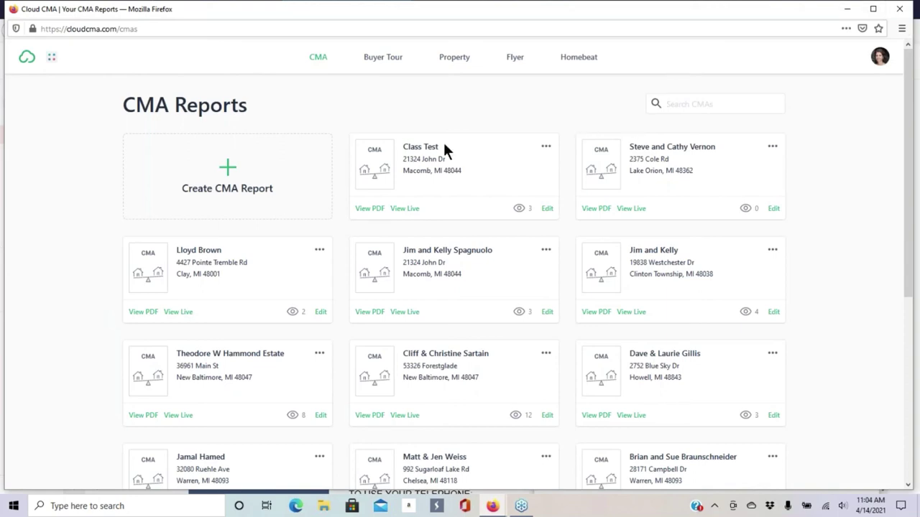
- In Paragon 5, close the listing actions and review the search criteria and map area
{"action": "mouse_move", "coordinate": [493, 506]}
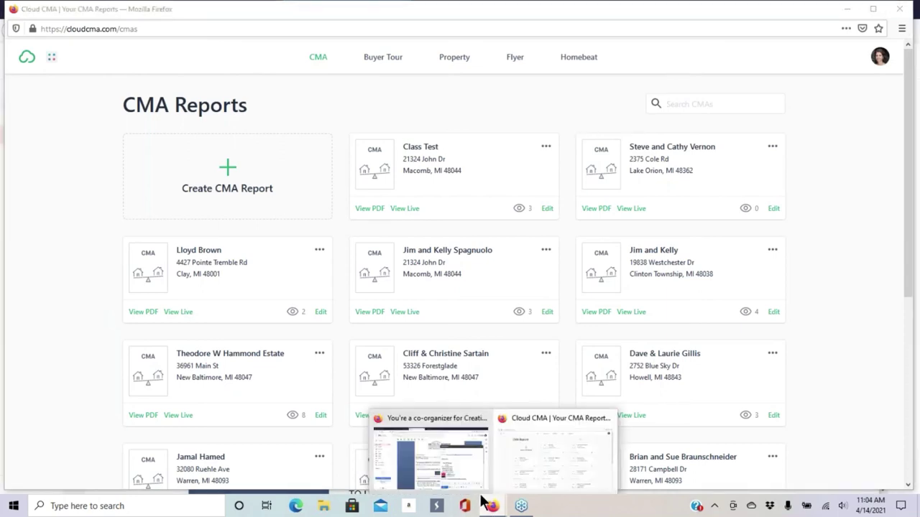
{"action": "left_click", "coordinate": [431, 460]}
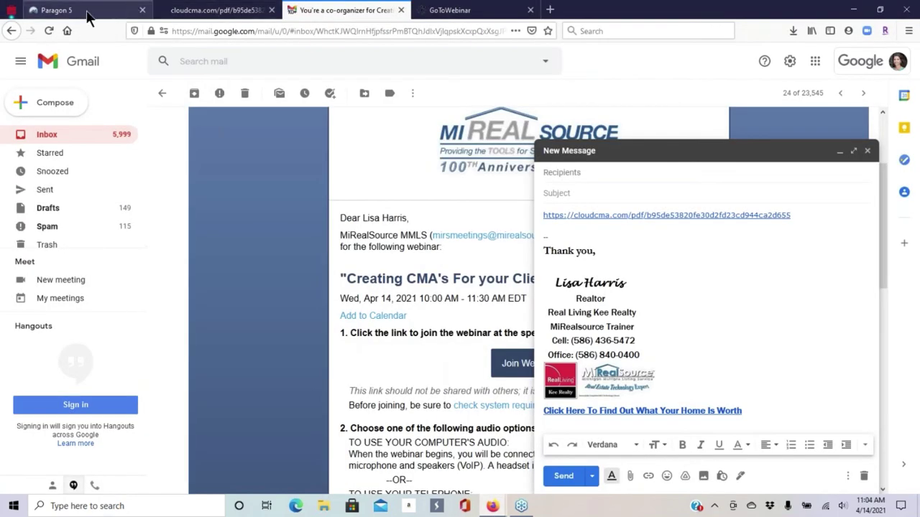
{"action": "left_click", "coordinate": [91, 15]}
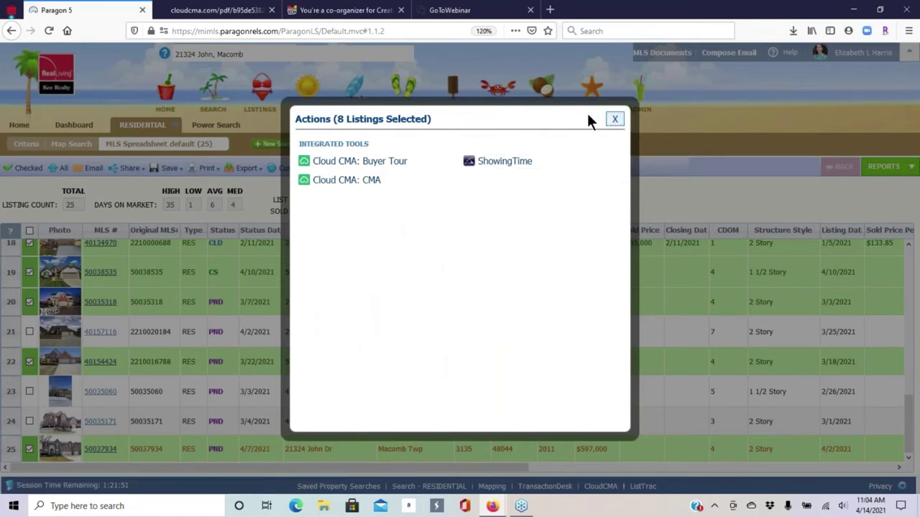
{"action": "left_click", "coordinate": [615, 119]}
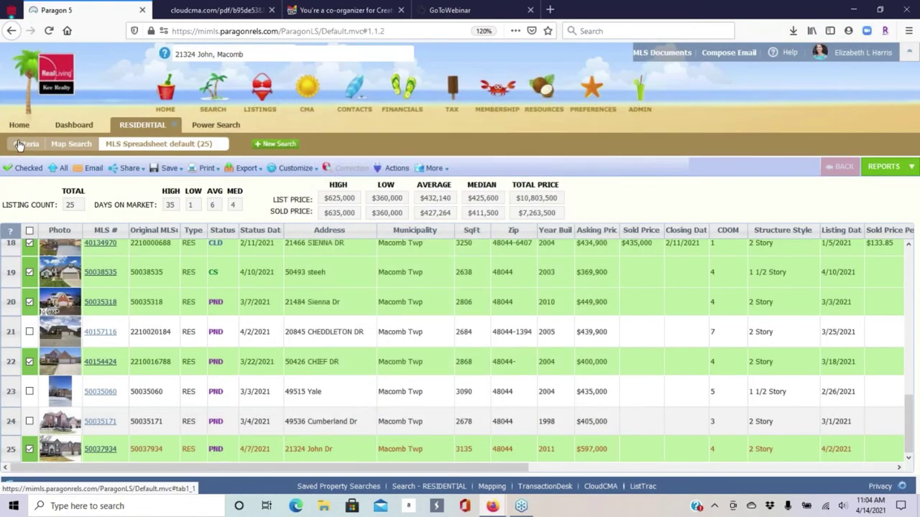
{"action": "left_click", "coordinate": [20, 145]}
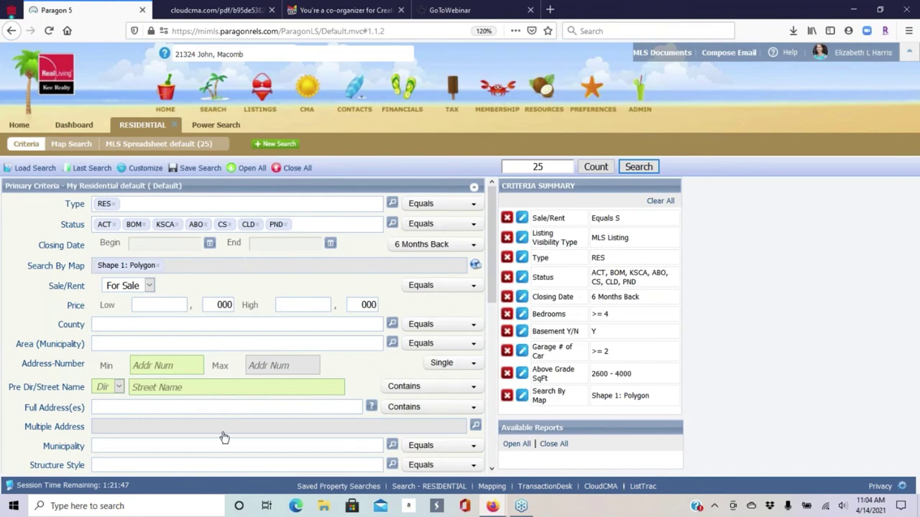
{"action": "left_click", "coordinate": [84, 145]}
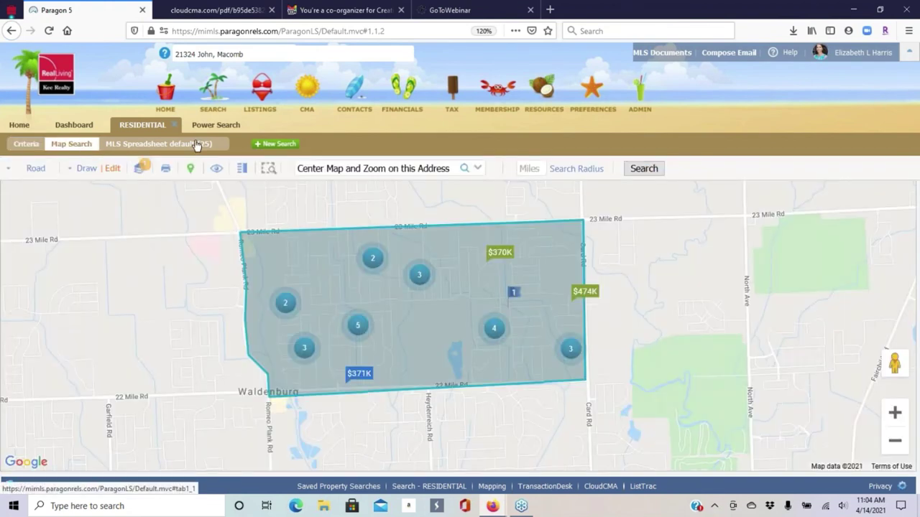
{"action": "left_click", "coordinate": [200, 144]}
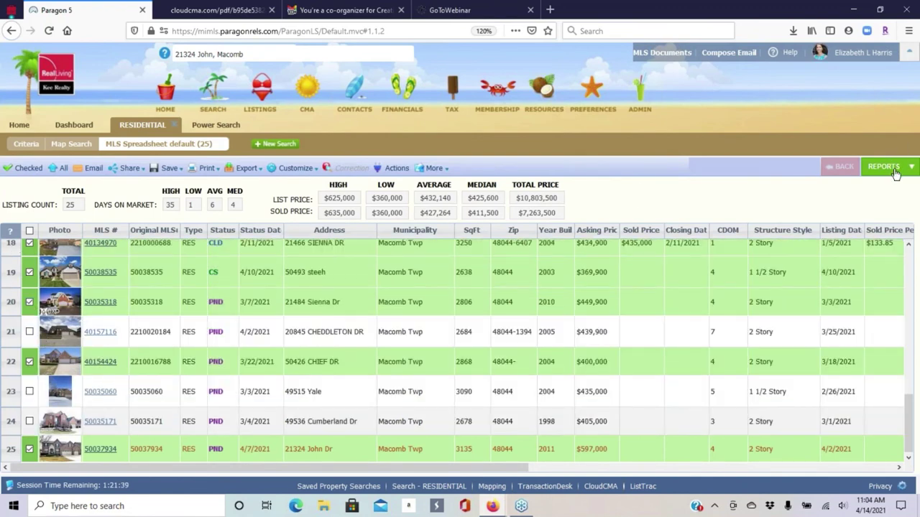
- Browse the available Paragon reports and listing actions, then return to the Cloud CMA reports window
{"action": "left_click", "coordinate": [895, 170]}
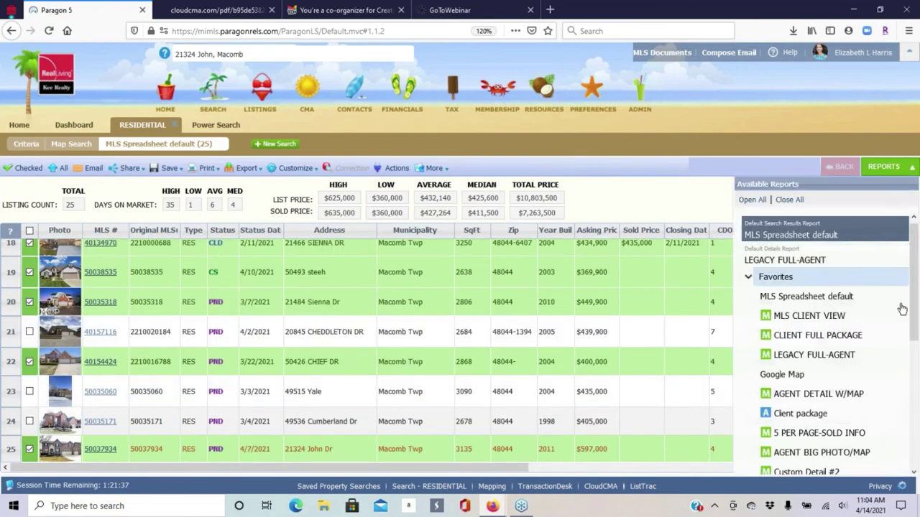
{"action": "scroll", "coordinate": [917, 382], "scroll_direction": "down", "scroll_amount": 5}
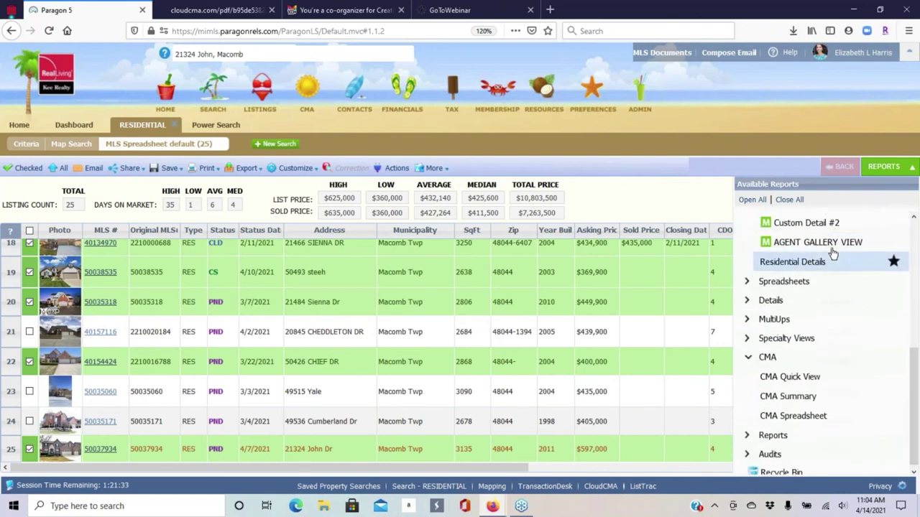
{"action": "scroll", "coordinate": [834, 255], "scroll_direction": "up", "scroll_amount": 3}
{"action": "scroll", "coordinate": [810, 237], "scroll_direction": "down", "scroll_amount": 3}
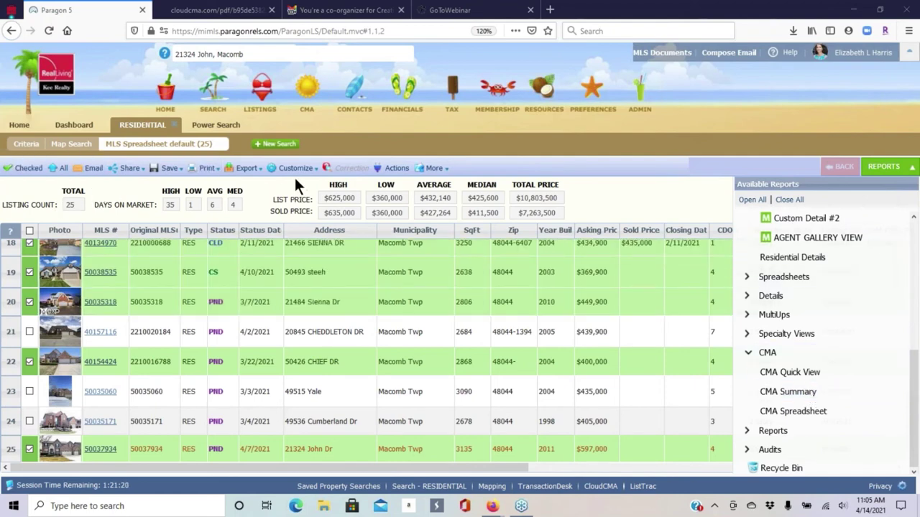
{"action": "left_click", "coordinate": [381, 173]}
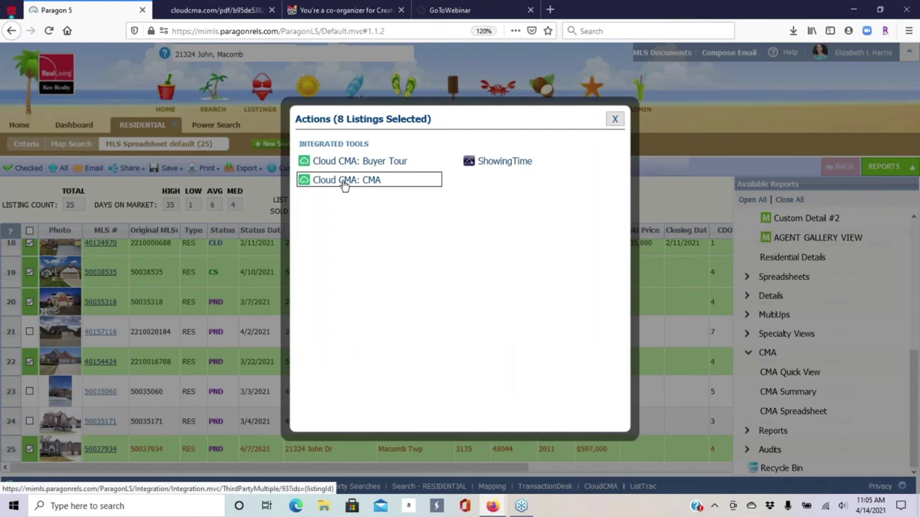
{"action": "left_click", "coordinate": [615, 120]}
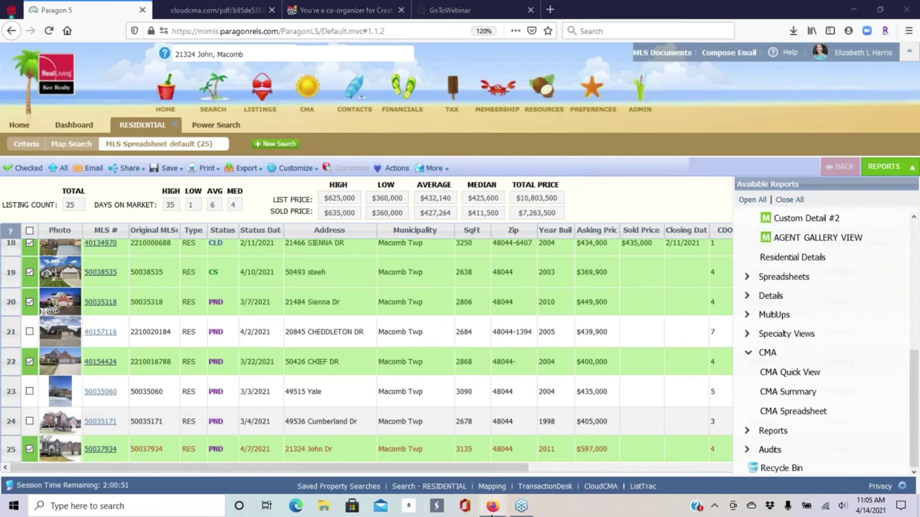
{"action": "mouse_move", "coordinate": [492, 506]}
{"action": "left_click", "coordinate": [539, 467]}
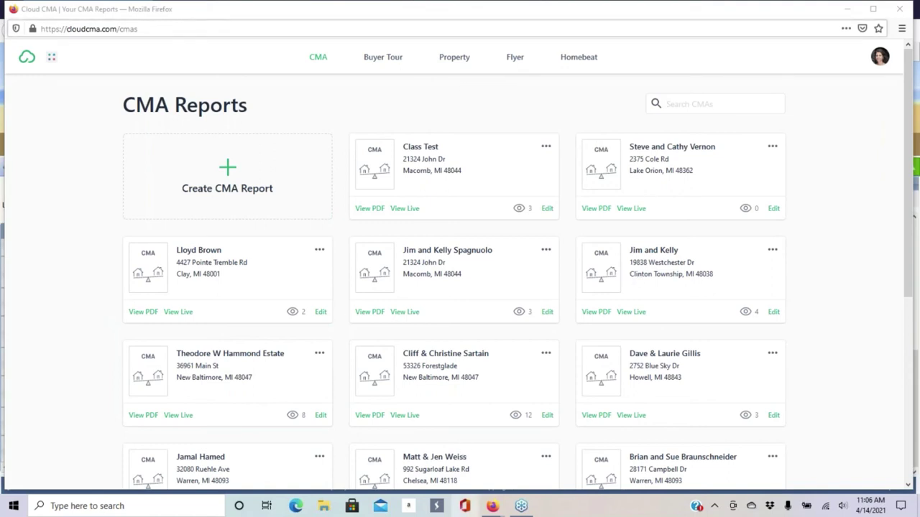
- Return to Cloud CMA and open Account Settings from the avatar menu
{"action": "mouse_move", "coordinate": [492, 510]}
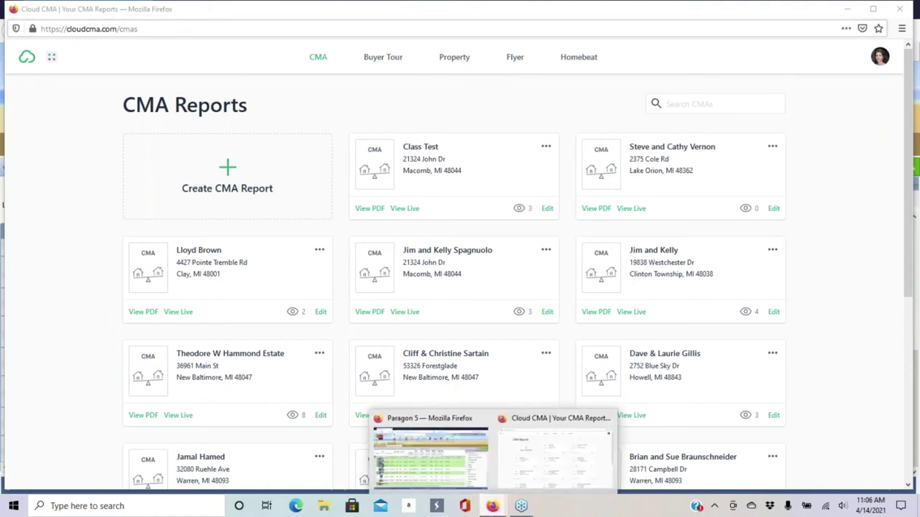
{"action": "left_click", "coordinate": [553, 447]}
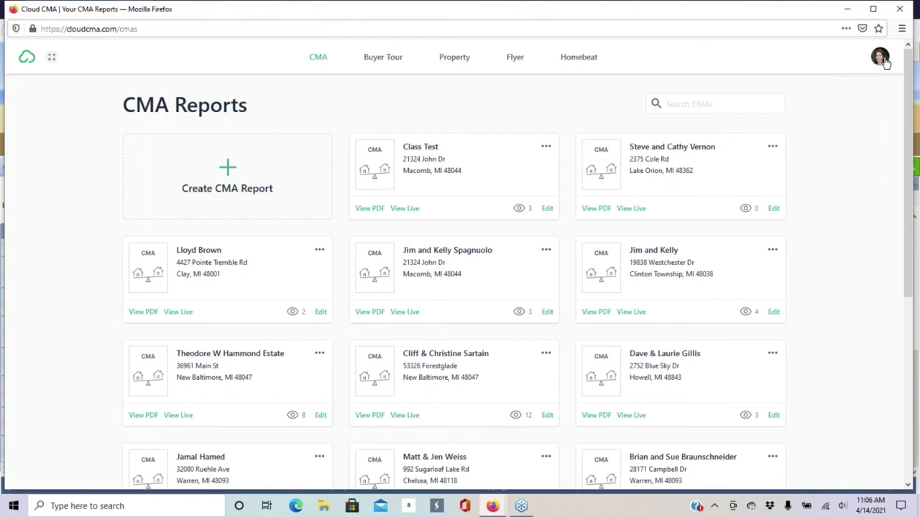
{"action": "left_click", "coordinate": [884, 62]}
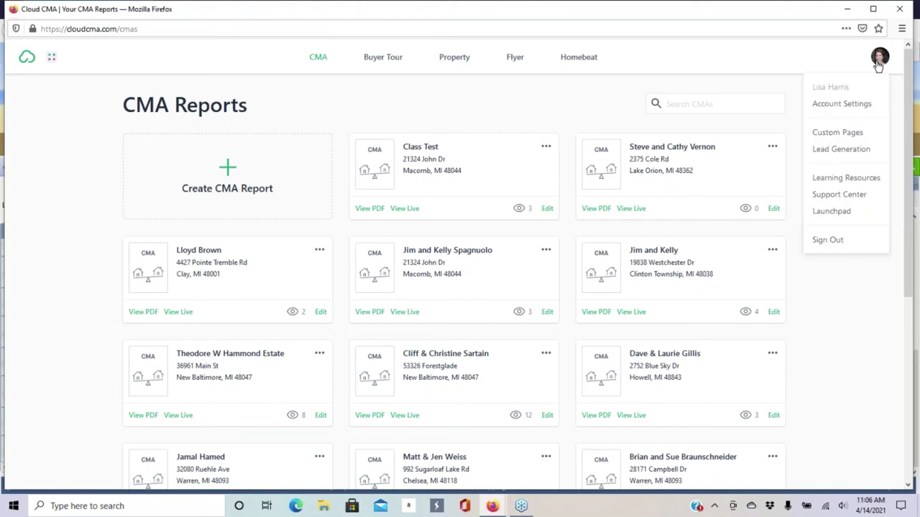
{"action": "left_click", "coordinate": [838, 107]}
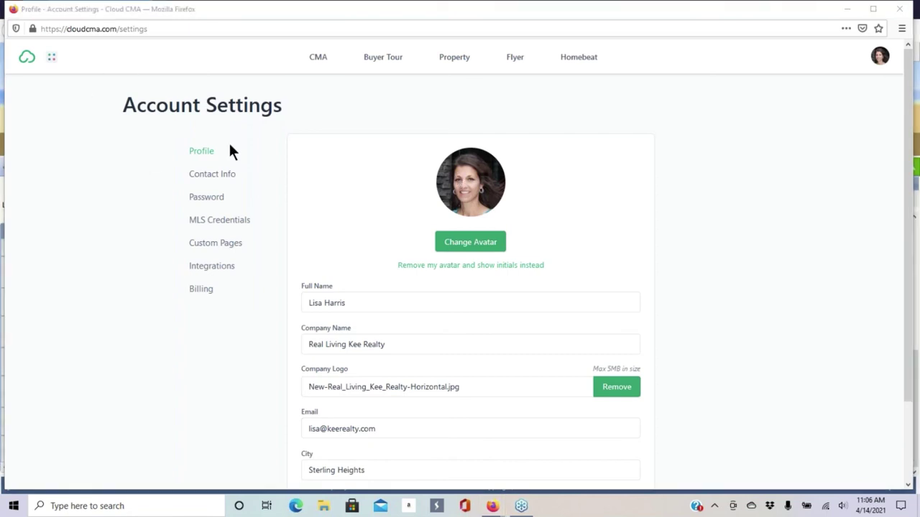
- Open Contact Info settings and try moving the Mobile contact above the Address
{"action": "left_click", "coordinate": [213, 180]}
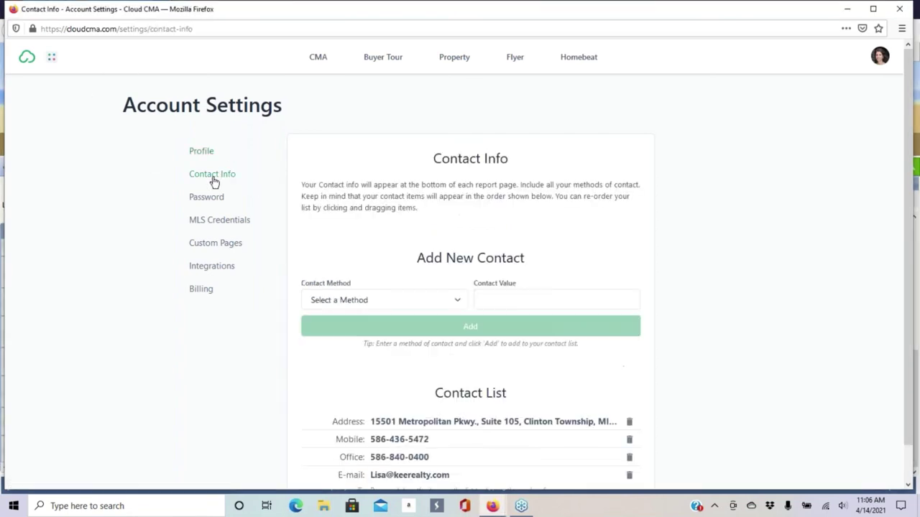
{"action": "scroll", "coordinate": [540, 208], "scroll_direction": "down", "scroll_amount": 1}
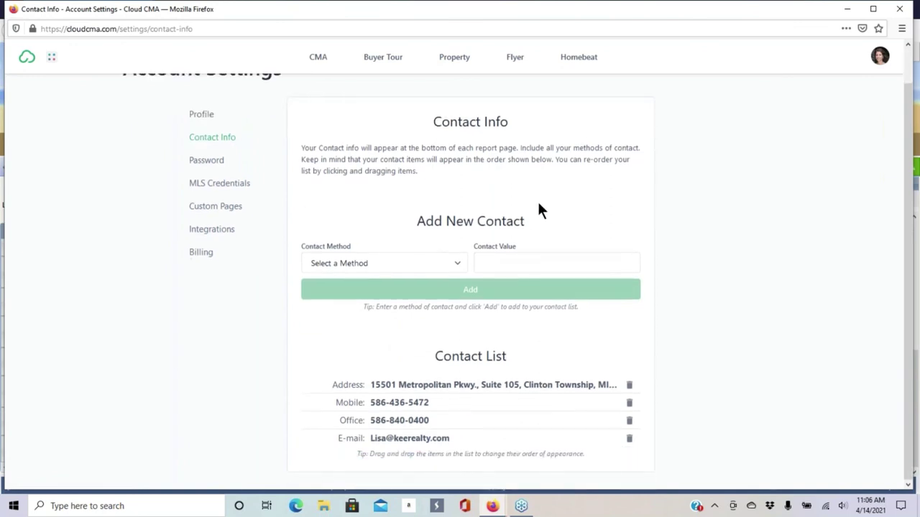
{"action": "left_click", "coordinate": [402, 263]}
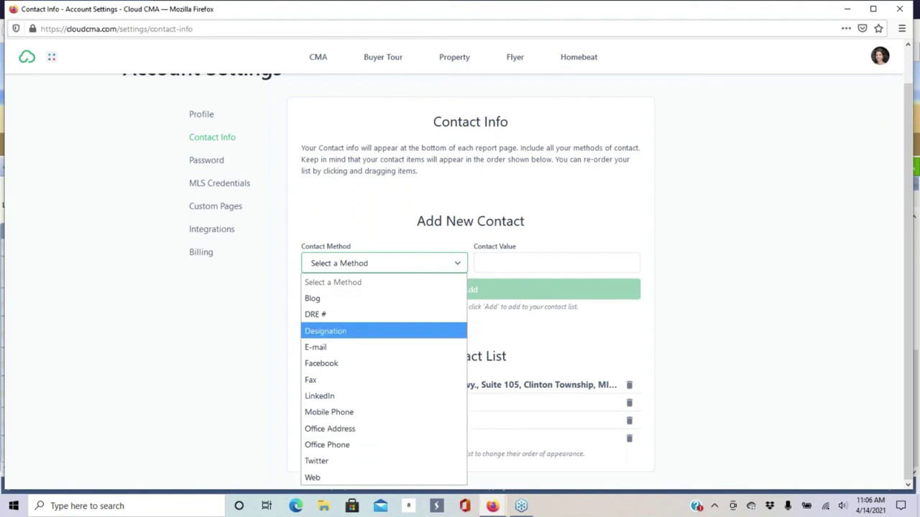
{"action": "left_click", "coordinate": [564, 201]}
{"action": "left_click", "coordinate": [564, 200]}
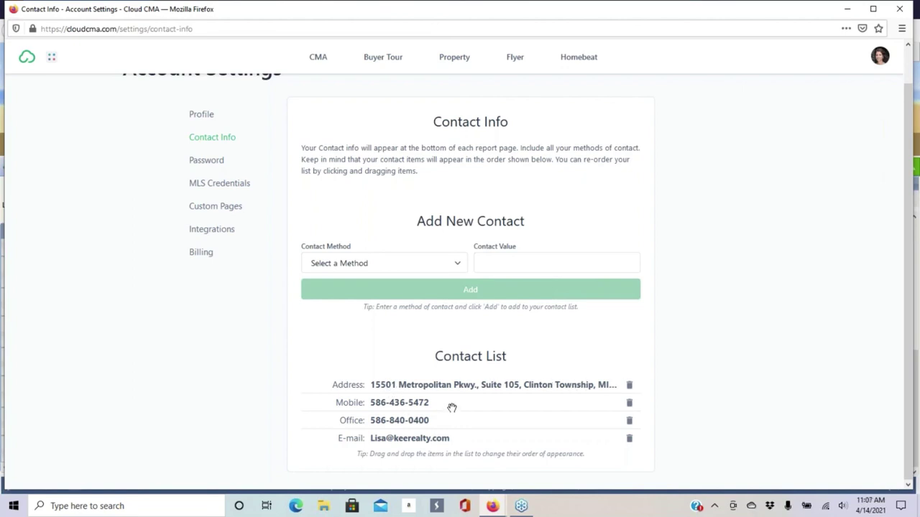
{"action": "mouse_move", "coordinate": [452, 408]}
{"action": "left_mouse_down"}
{"action": "mouse_move", "coordinate": [448, 387]}
{"action": "mouse_move", "coordinate": [452, 415]}
{"action": "mouse_move", "coordinate": [454, 406]}
{"action": "left_mouse_up"}
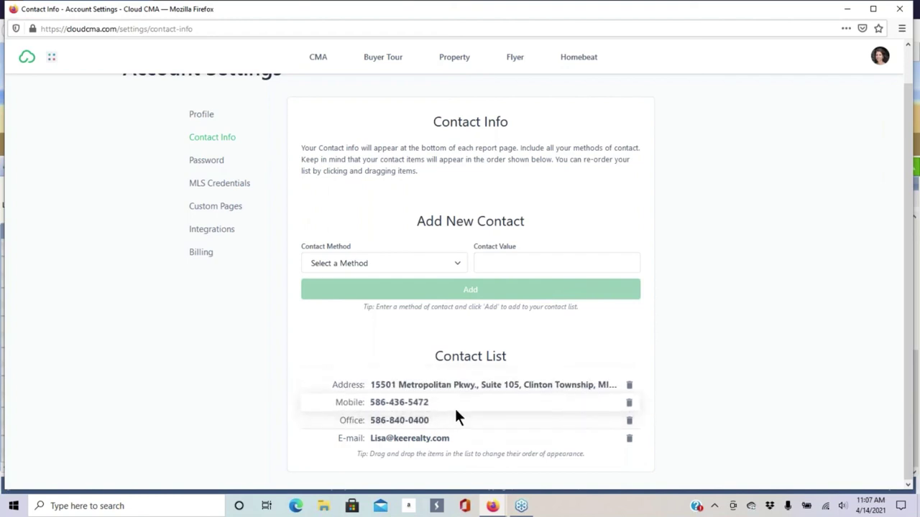
- Add a Mobile Phone contact number, then delete the newly added row
{"action": "left_click", "coordinate": [378, 263]}
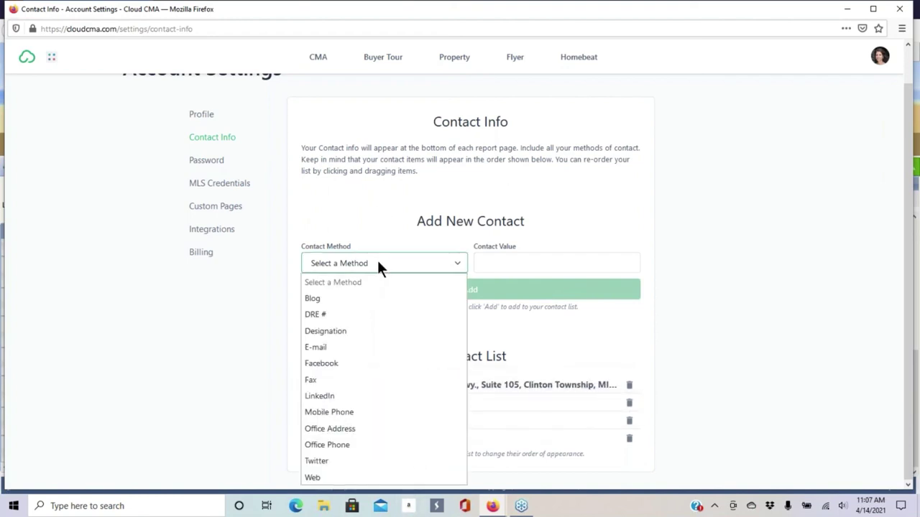
{"action": "left_click", "coordinate": [348, 411]}
{"action": "left_click", "coordinate": [513, 260]}
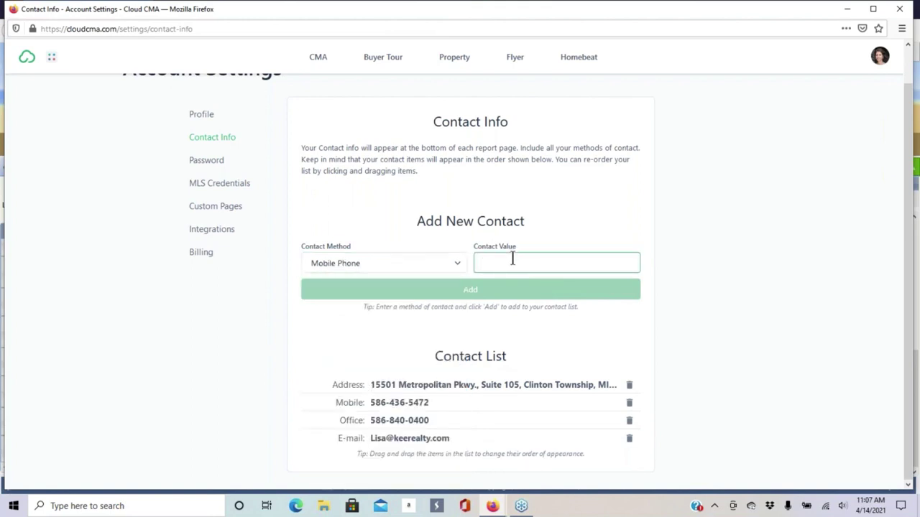
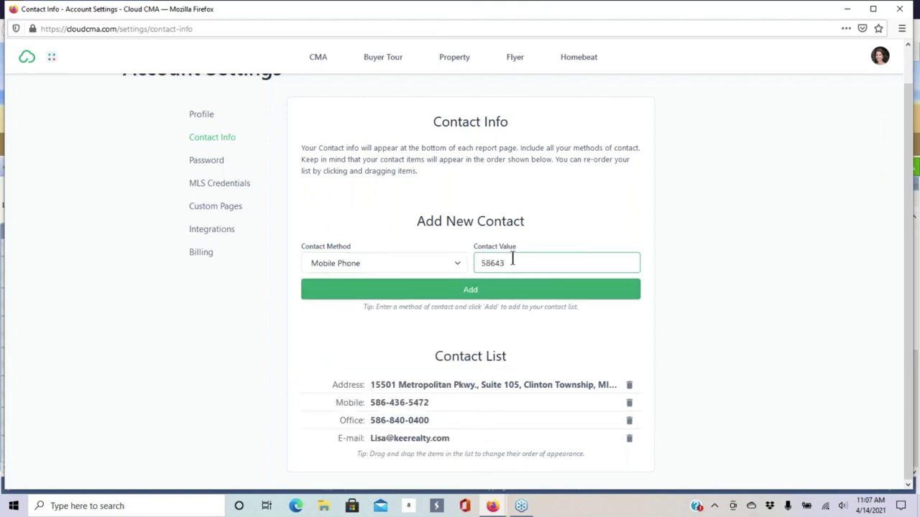
{"action": "left_click", "coordinate": [472, 289]}
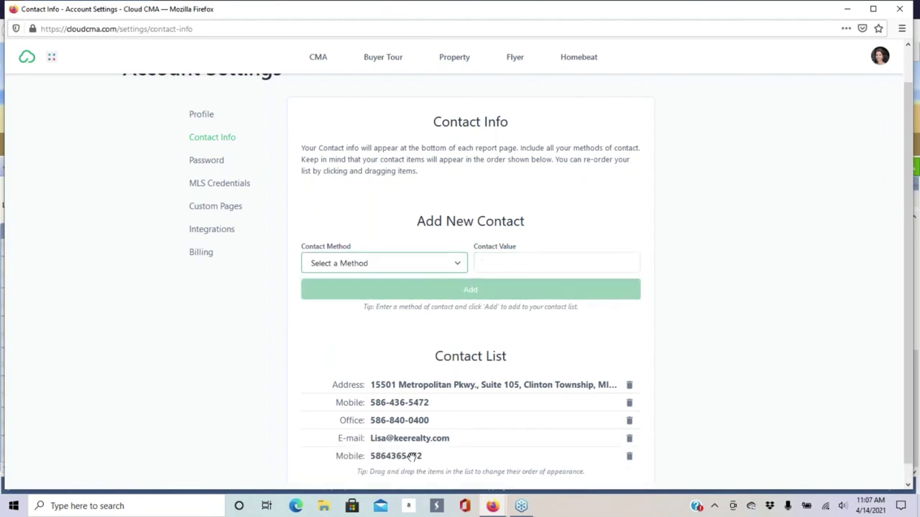
{"action": "left_click", "coordinate": [629, 457]}
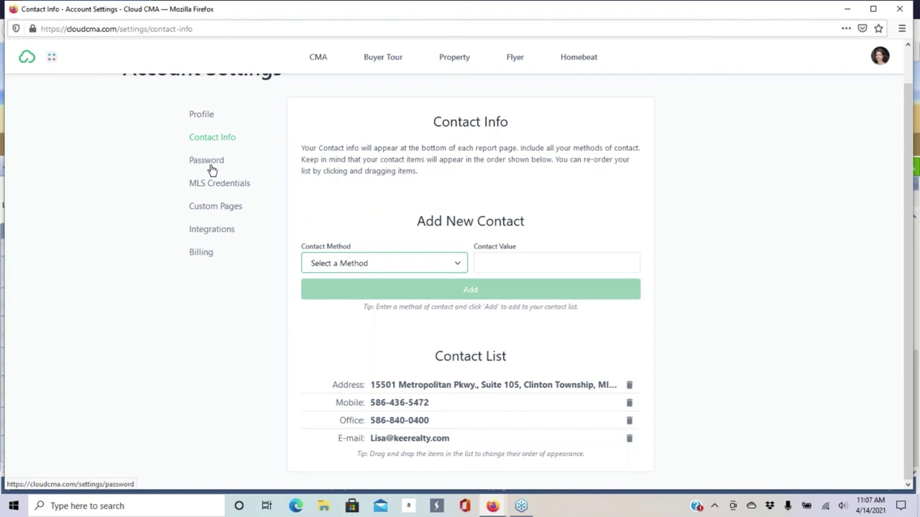
{"action": "left_click", "coordinate": [211, 208]}
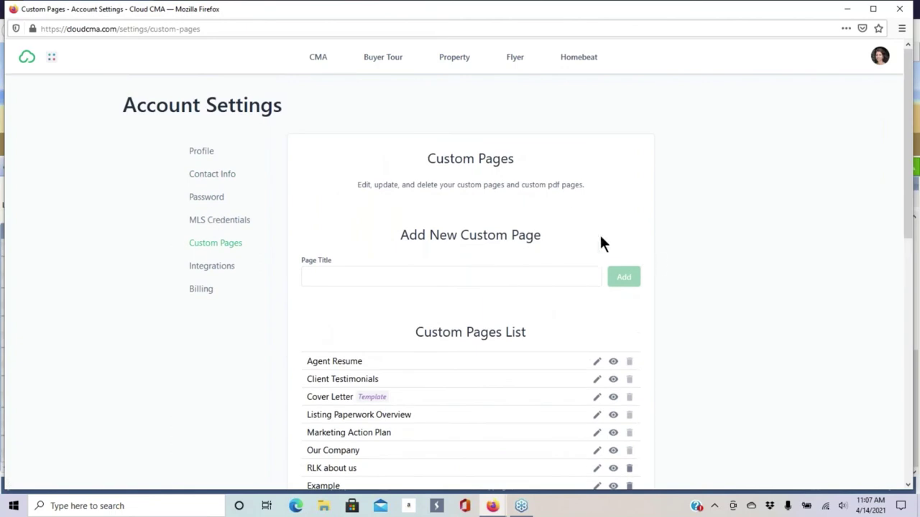
- Open the Agent Resume custom page in the editor, look it over, and close it
{"action": "scroll", "coordinate": [325, 395], "scroll_direction": "down", "scroll_amount": 3}
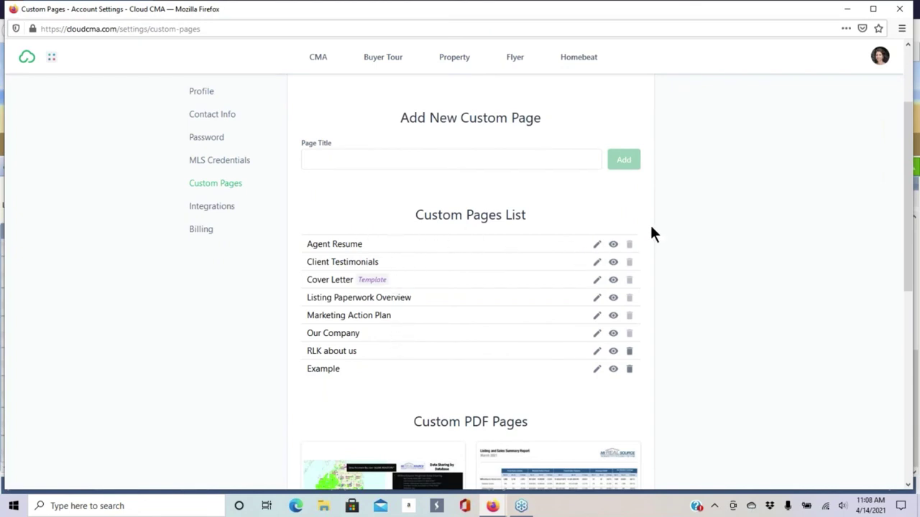
{"action": "left_click", "coordinate": [596, 245]}
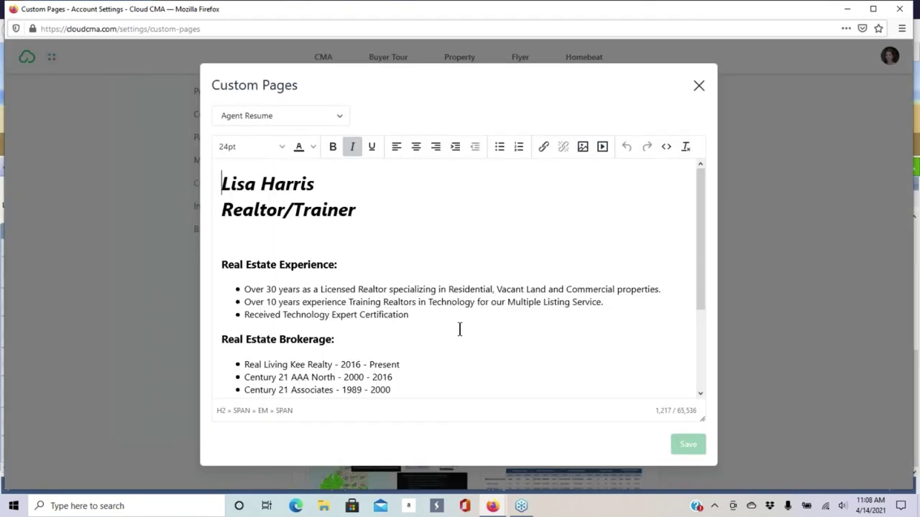
{"action": "scroll", "coordinate": [442, 306], "scroll_direction": "down", "scroll_amount": 3}
{"action": "scroll", "coordinate": [518, 327], "scroll_direction": "up", "scroll_amount": 3}
{"action": "left_click", "coordinate": [697, 85]}
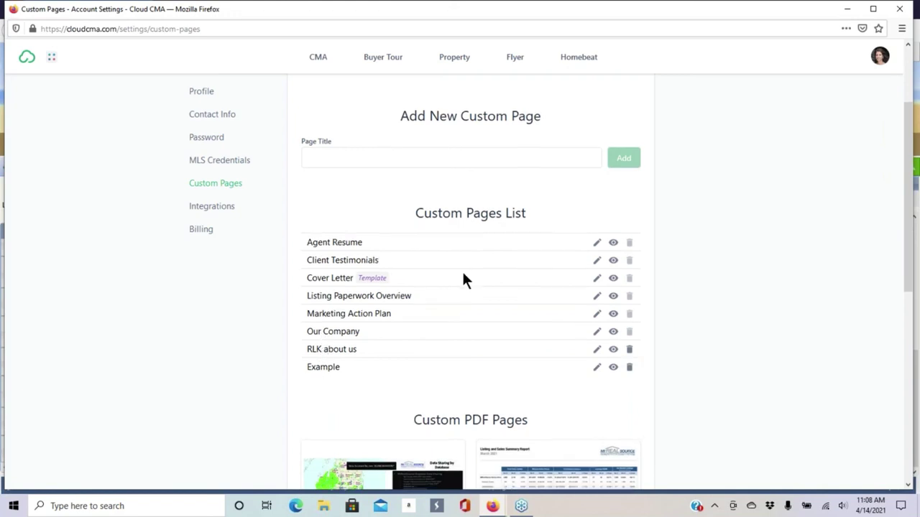
- Scroll down to Custom PDF Pages and start uploading a new PDF page
{"action": "scroll", "coordinate": [461, 277], "scroll_direction": "down", "scroll_amount": 3}
{"action": "scroll", "coordinate": [366, 196], "scroll_direction": "down", "scroll_amount": 2}
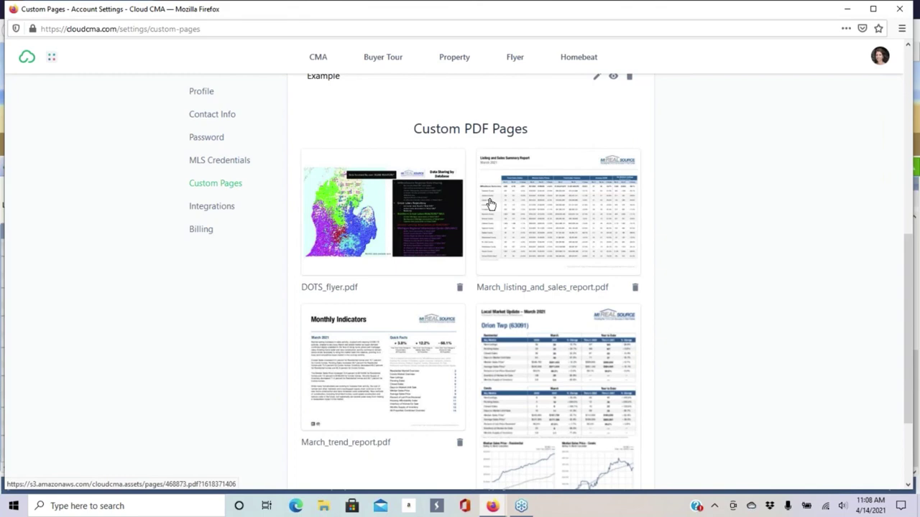
{"action": "scroll", "coordinate": [490, 205], "scroll_direction": "down", "scroll_amount": 1}
{"action": "scroll", "coordinate": [489, 205], "scroll_direction": "down", "scroll_amount": 3}
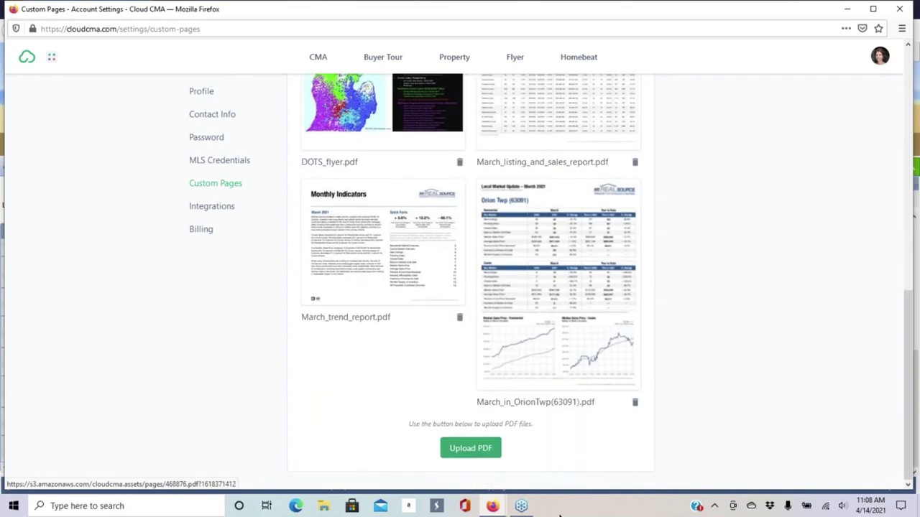
{"action": "left_click", "coordinate": [471, 449]}
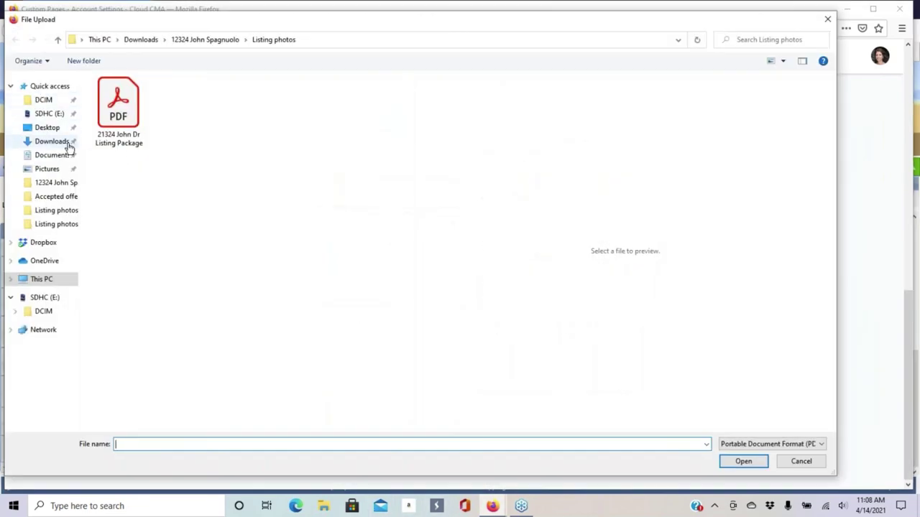
{"action": "left_click", "coordinate": [64, 142]}
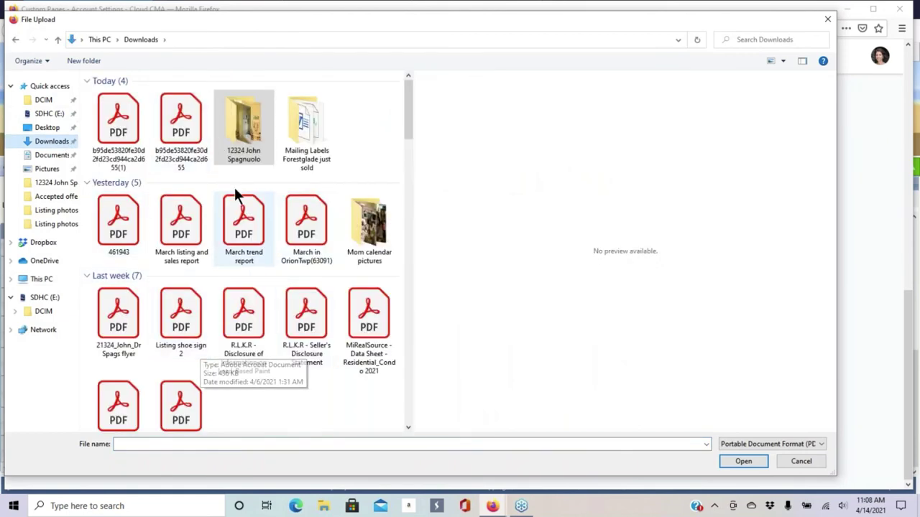
{"action": "left_click", "coordinate": [830, 24]}
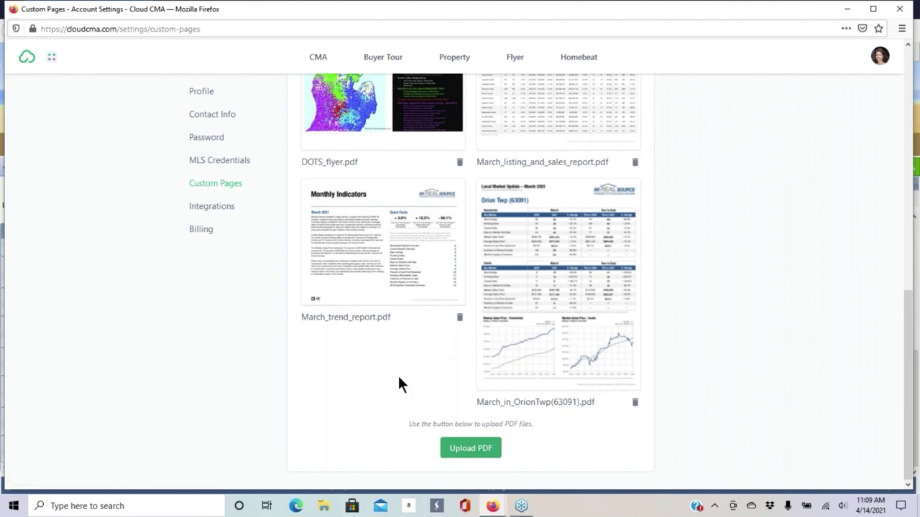
{"action": "scroll", "coordinate": [386, 383], "scroll_direction": "up", "scroll_amount": 10}
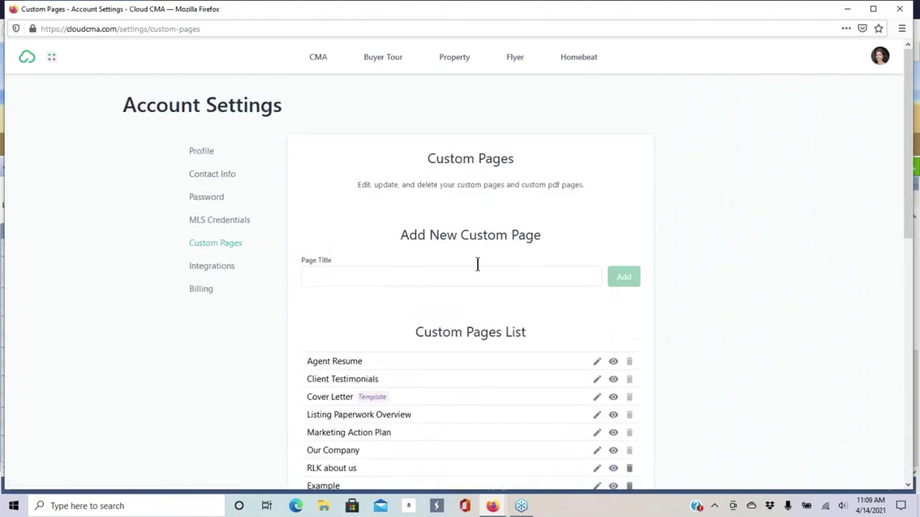
- Review the Integrations settings, from testimonial services like RatedAgent down to the API key
{"action": "left_click", "coordinate": [225, 266]}
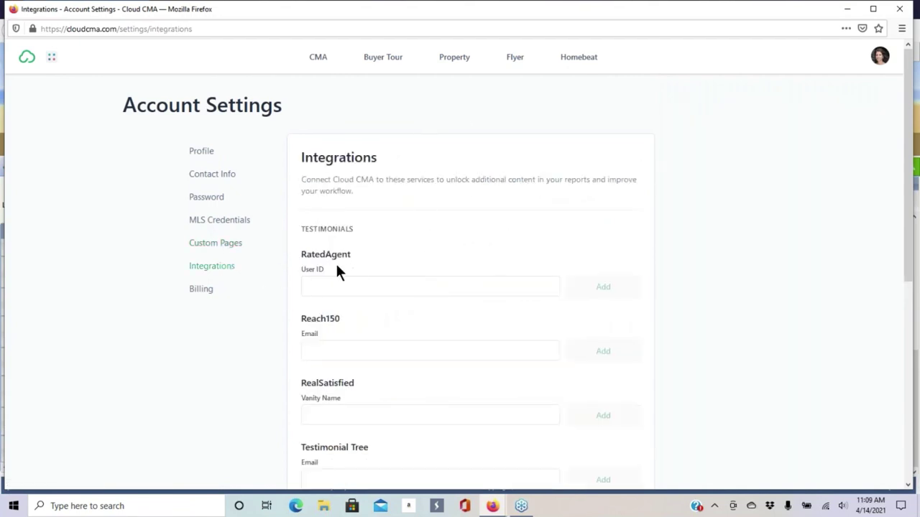
{"action": "scroll", "coordinate": [389, 244], "scroll_direction": "down", "scroll_amount": 3}
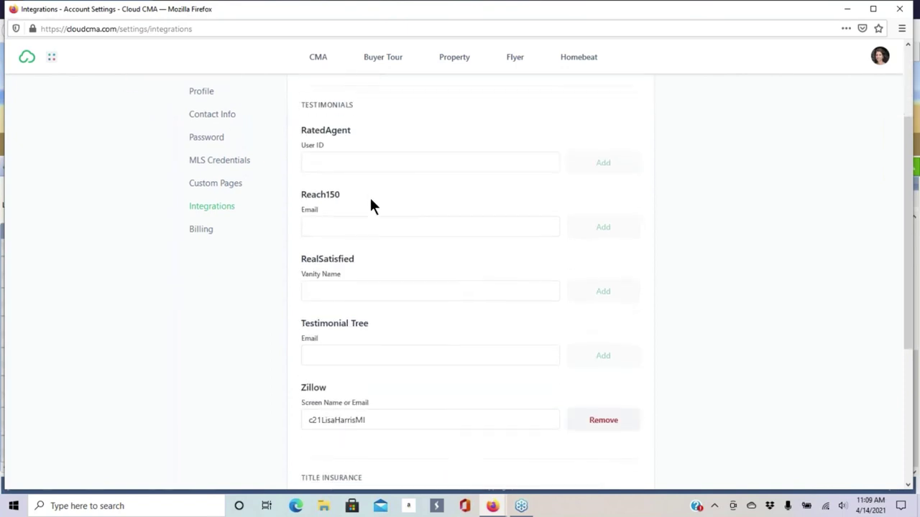
{"action": "scroll", "coordinate": [371, 202], "scroll_direction": "down", "scroll_amount": 3}
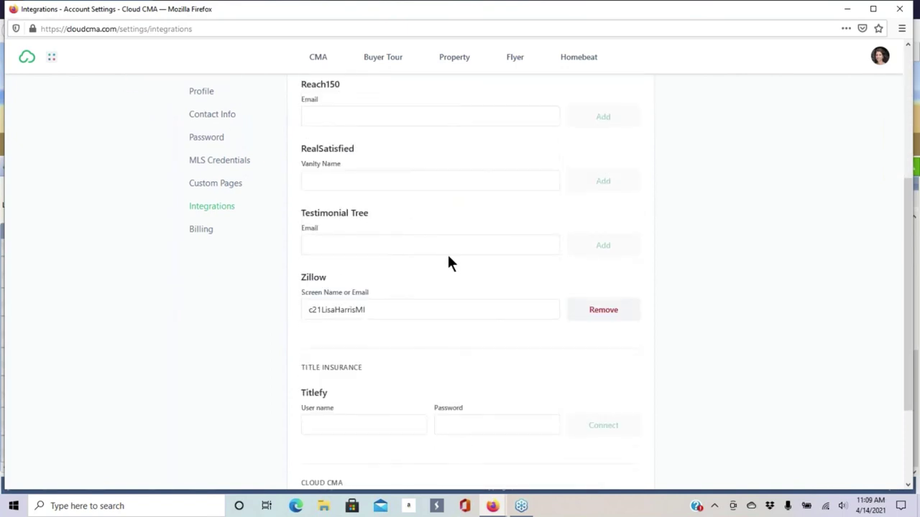
{"action": "scroll", "coordinate": [438, 244], "scroll_direction": "down", "scroll_amount": 3}
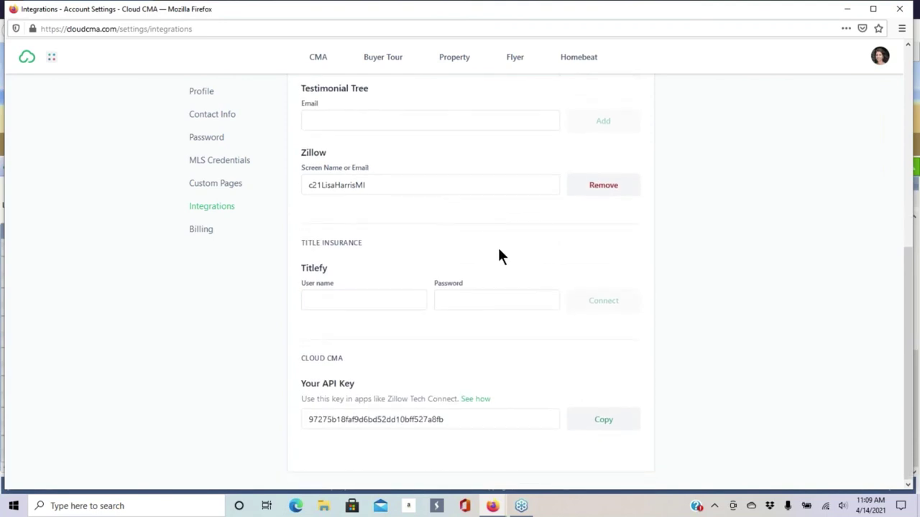
{"action": "scroll", "coordinate": [501, 256], "scroll_direction": "up", "scroll_amount": 9}
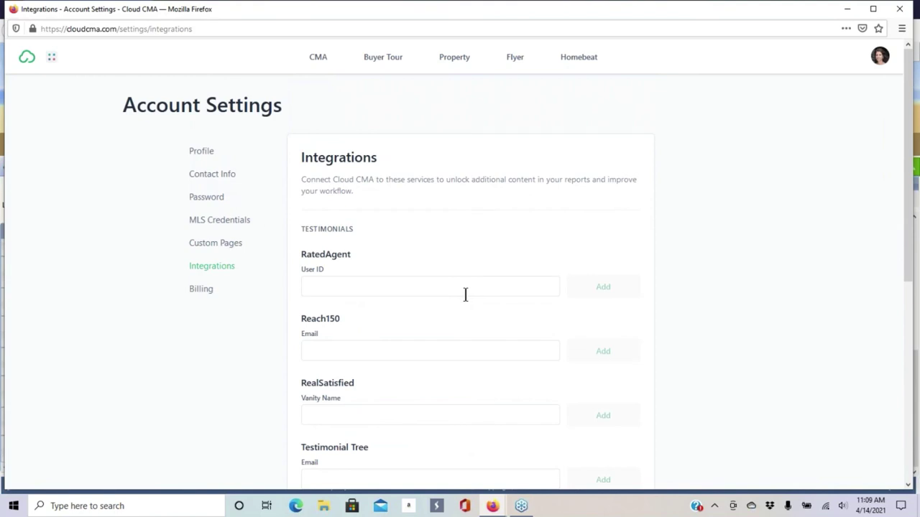
{"action": "scroll", "coordinate": [435, 248], "scroll_direction": "down", "scroll_amount": 5}
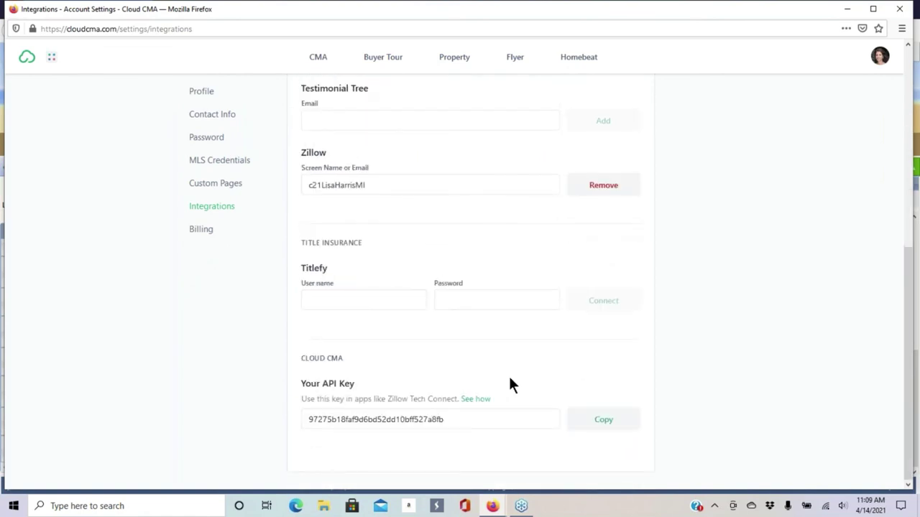
{"action": "scroll", "coordinate": [520, 294], "scroll_direction": "up", "scroll_amount": 5}
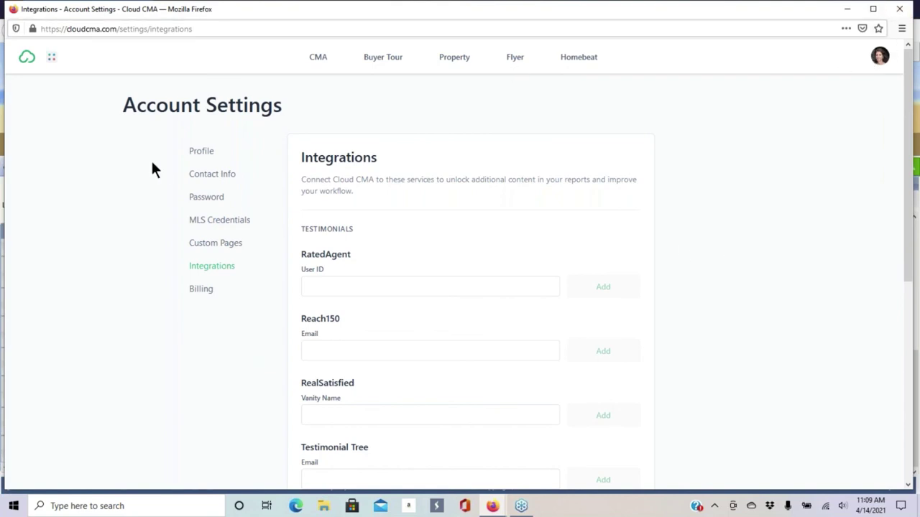
{"action": "left_click", "coordinate": [877, 64]}
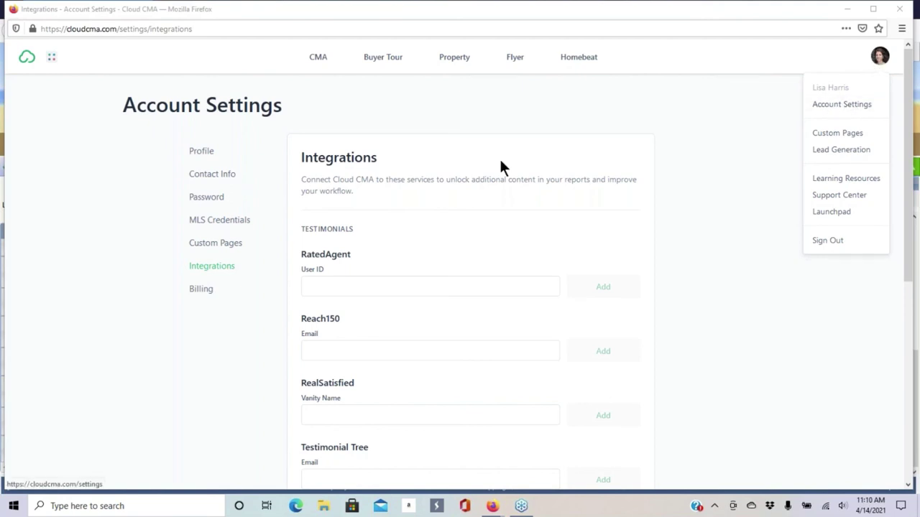
- Go to Lead Generation and share the What's My Home Worth page on Facebook
{"action": "left_click", "coordinate": [841, 153]}
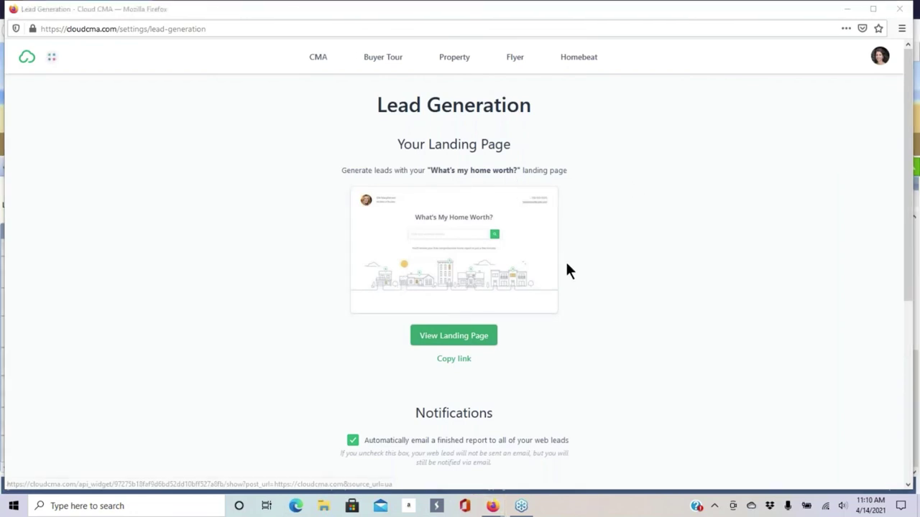
{"action": "scroll", "coordinate": [563, 271], "scroll_direction": "down", "scroll_amount": 3}
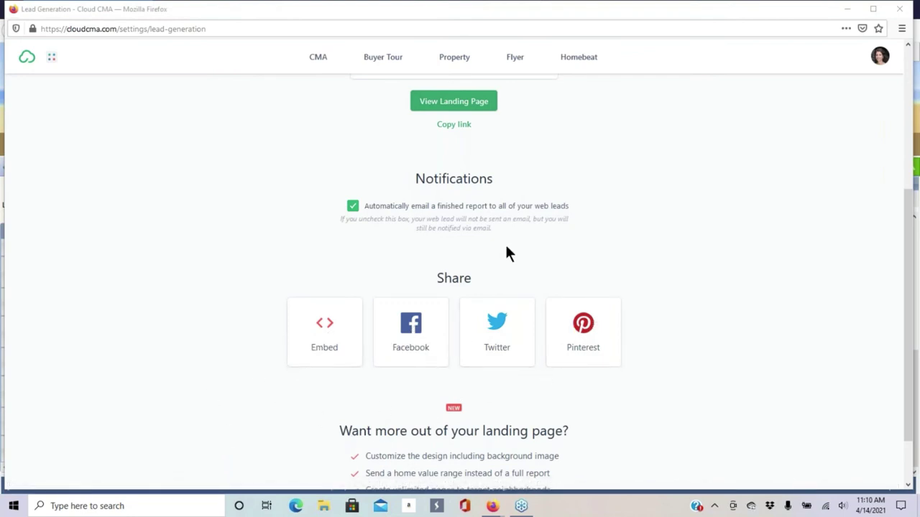
{"action": "scroll", "coordinate": [550, 241], "scroll_direction": "up", "scroll_amount": 3}
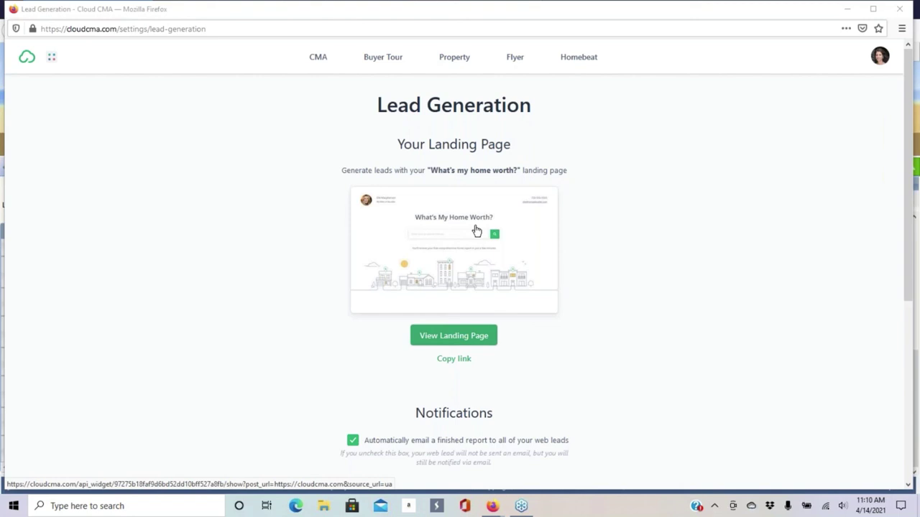
{"action": "scroll", "coordinate": [440, 172], "scroll_direction": "down", "scroll_amount": 3}
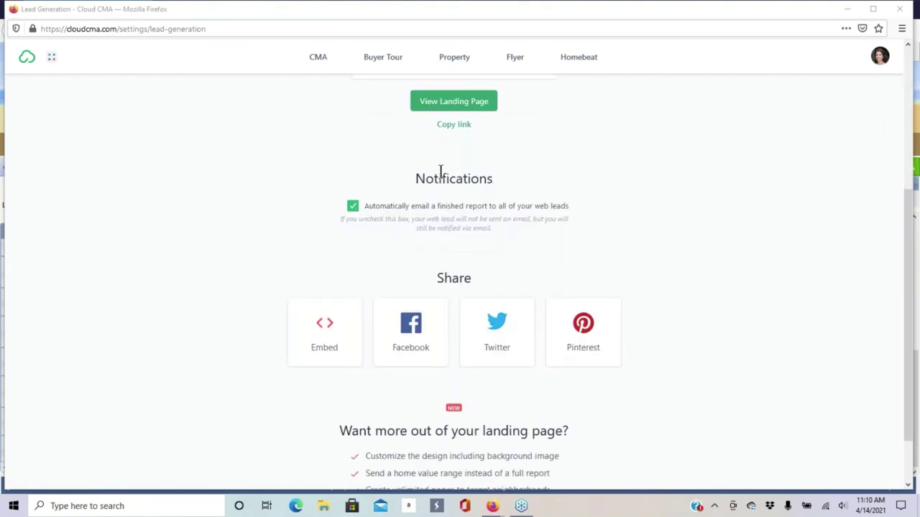
{"action": "left_click", "coordinate": [415, 336]}
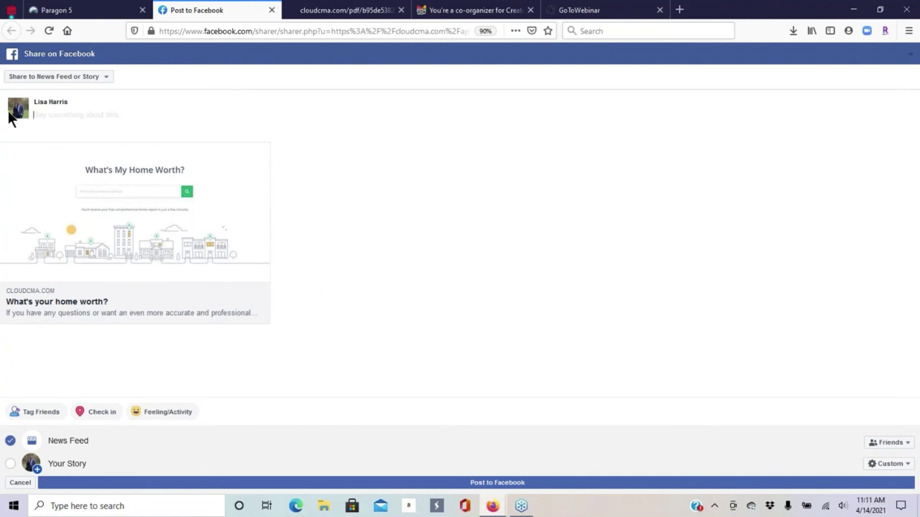
- Change the Facebook share destination to Share on a Page You Manage
{"action": "left_click", "coordinate": [92, 81]}
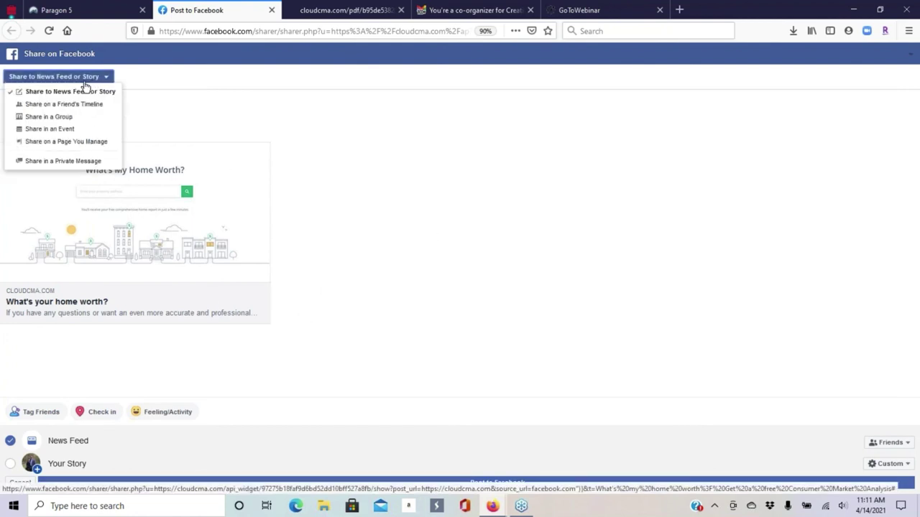
{"action": "left_click", "coordinate": [91, 143]}
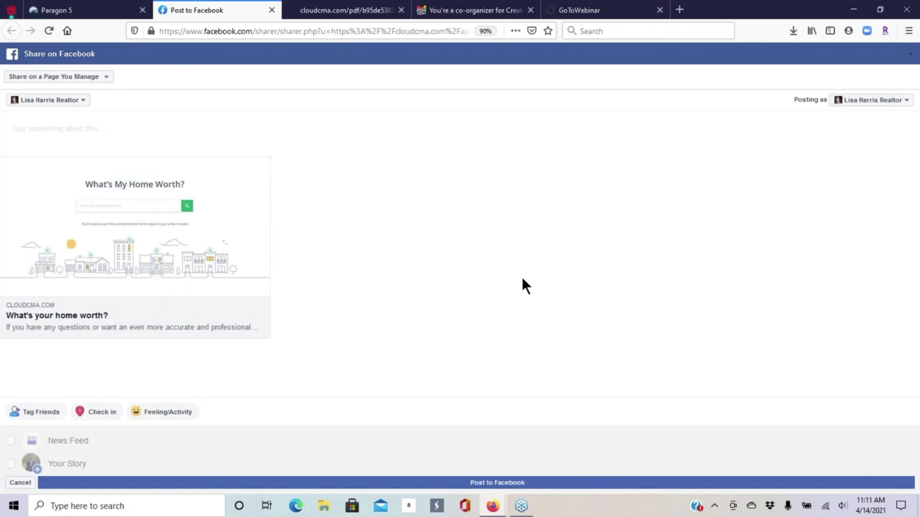
- Write the caption opening: 'Inventory is down 33% from last year. There's a high demand for properties.'
{"action": "type", "text": "Seller's market at"}
{"action": "key", "text": "BackSpace"}
{"action": "key", "text": "BackSpace"}
{"action": "type", "text": "is"}
{"action": "key", "text": "BackSpace"}
{"action": "key", "text": "BackSpace"}
{"action": "key", "text": "BackSpace"}
{"action": "key", "text": "BackSpace"}
{"action": "key", "text": "BackSpace"}
{"action": "key", "text": "BackSpace"}
{"action": "key", "text": "BackSpace"}
{"action": "key", "text": "BackSpace"}
{"action": "key", "text": "BackSpace"}
{"action": "key", "text": "BackSpace"}
{"action": "key", "text": "BackSpace"}
{"action": "key", "text": "BackSpace"}
{"action": "key", "text": "BackSpace"}
{"action": "key", "text": "BackSpace"}
{"action": "key", "text": "BackSpace"}
{"action": "key", "text": "BackSpace"}
{"action": "key", "text": "BackSpace"}
{"action": "type", "text": "OUr"}
{"action": "key", "text": "BackSpace"}
{"action": "key", "text": "BackSpace"}
{"action": "key", "text": "BackSpace"}
{"action": "key", "text": "BackSpace"}
{"action": "type", "text": "List"}
{"action": "key", "text": "BackSpace"}
{"action": "key", "text": "BackSpace"}
{"action": "key", "text": "BackSpace"}
{"action": "type", "text": "istings"}
{"action": "key", "text": "BackSpace"}
{"action": "type", "text": "Inven to"}
{"action": "key", "text": "BackSpace"}
{"action": "key", "text": "BackSpace"}
{"action": "key", "text": "BackSpace"}
{"action": "type", "text": "tory is down"}
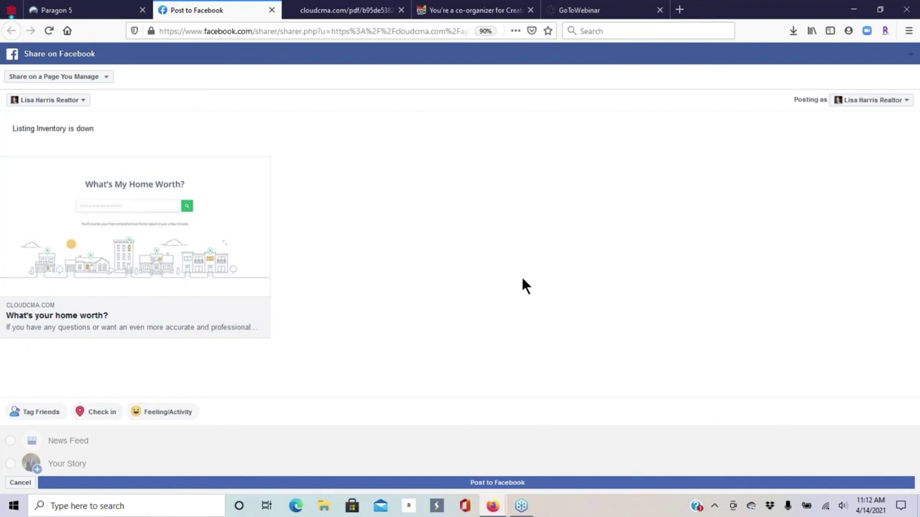
{"action": "type", "text": " 33% from last year. There's "}
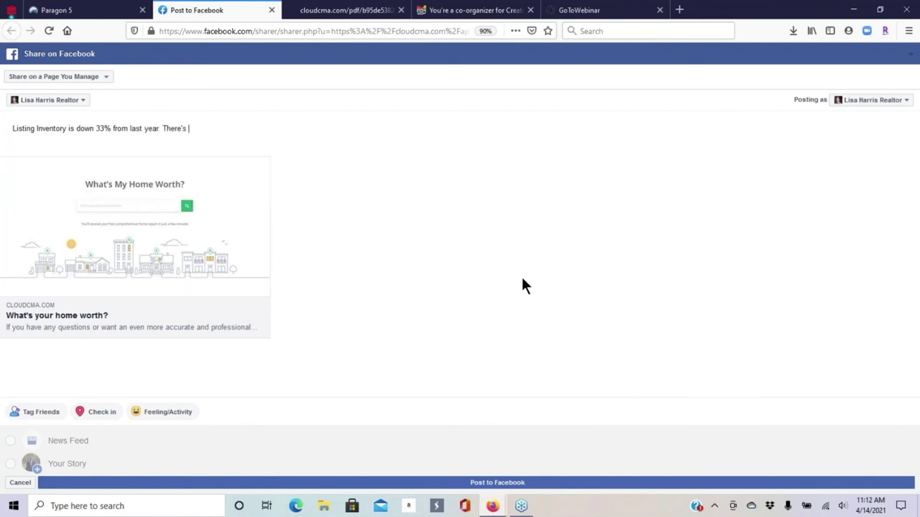
{"action": "type", "text": "a high demand for properties "}
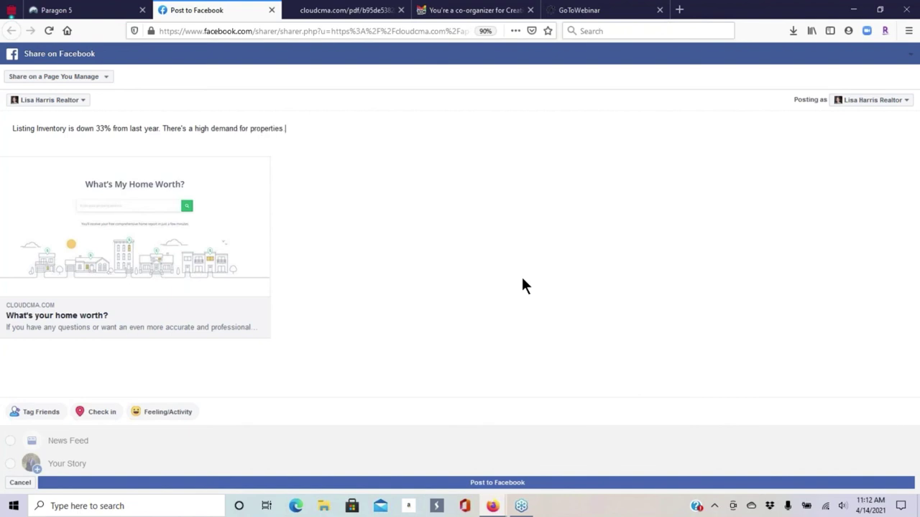
{"action": "type", "text": " Have you thought of seller"}
- Finish the caption: thought about selling your home, see recent activity in your area. Post it
{"action": "key", "text": "BackSpace"}
{"action": "key", "text": "BackSpace"}
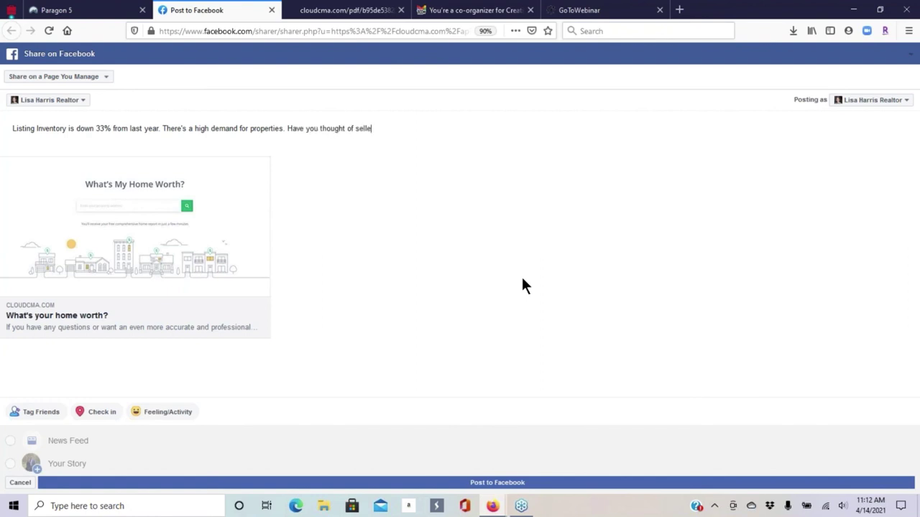
{"action": "type", "text": "ijng"}
{"action": "key", "text": "BackSpace"}
{"action": "key", "text": "BackSpace"}
{"action": "type", "text": "ng yu"}
{"action": "key", "text": "BackSpace"}
{"action": "key", "text": "BackSpace"}
{"action": "key", "text": "BackSpace"}
{"action": "key", "text": "BackSpace"}
{"action": "key", "text": "BackSpace"}
{"action": "type", "text": "ing y"}
{"action": "key", "text": "BackSpace"}
{"action": "type", "text": "yuour h"}
{"action": "key", "text": "BackSpace"}
{"action": "key", "text": "BackSpace"}
{"action": "key", "text": "BackSpace"}
{"action": "key", "text": "BackSpace"}
{"action": "key", "text": "BackSpace"}
{"action": "key", "text": "BackSpace"}
{"action": "type", "text": "our home. Select the link below "}
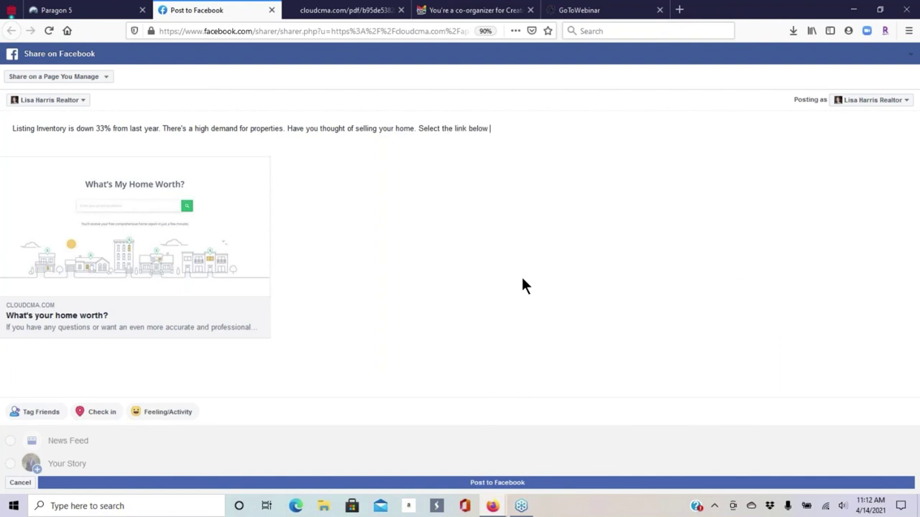
{"action": "type", "text": "to see recent activity in yu"}
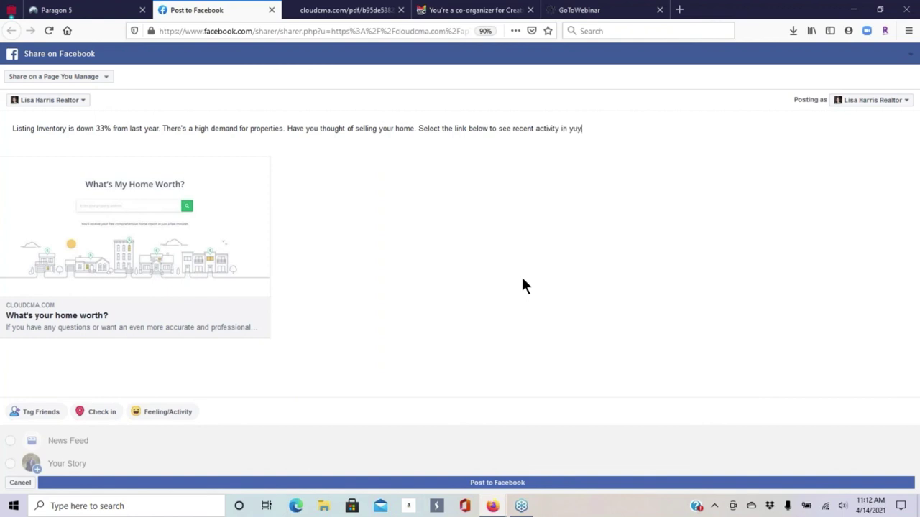
{"action": "key", "text": "BackSpace"}
{"action": "type", "text": "our are"}
{"action": "key", "text": "BackSpace"}
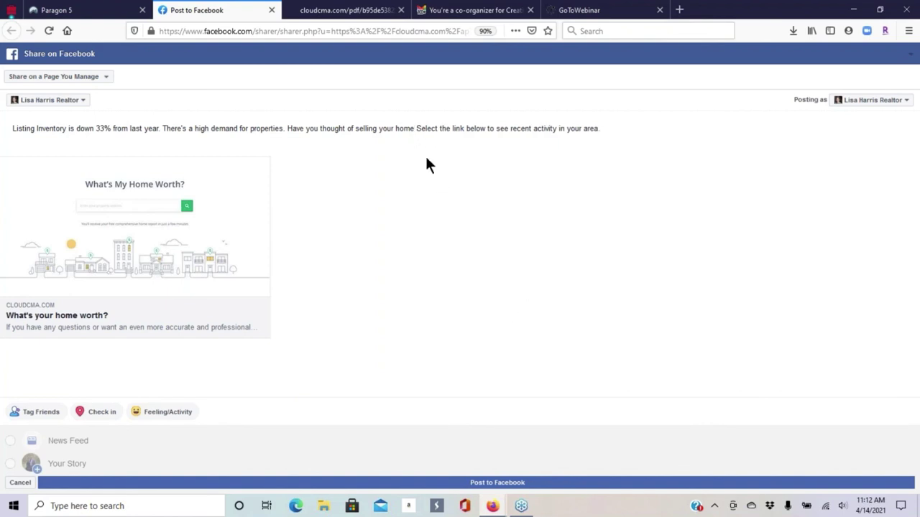
{"action": "type", "text": "?"}
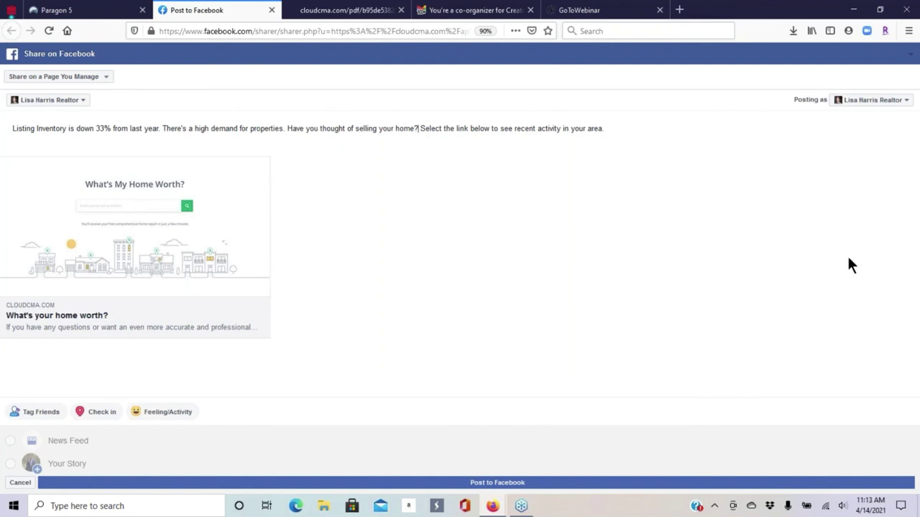
{"action": "left_click", "coordinate": [508, 483]}
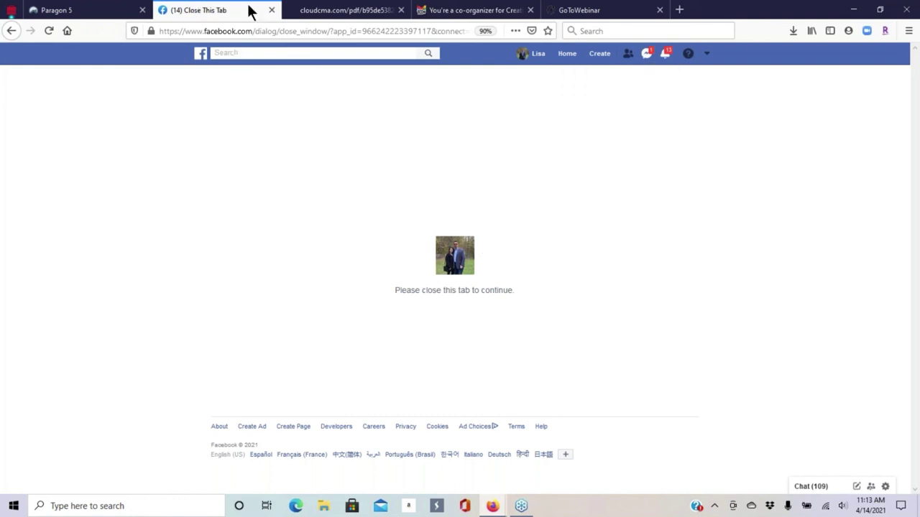
- Close the share tab, reopen Facebook, and scroll the business Page to the new home-worth post
{"action": "left_click", "coordinate": [271, 10]}
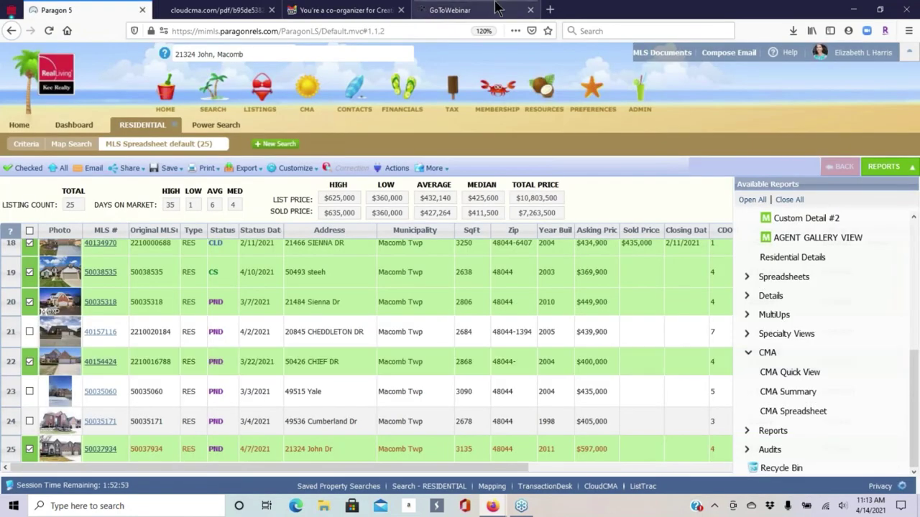
{"action": "left_click", "coordinate": [549, 9]}
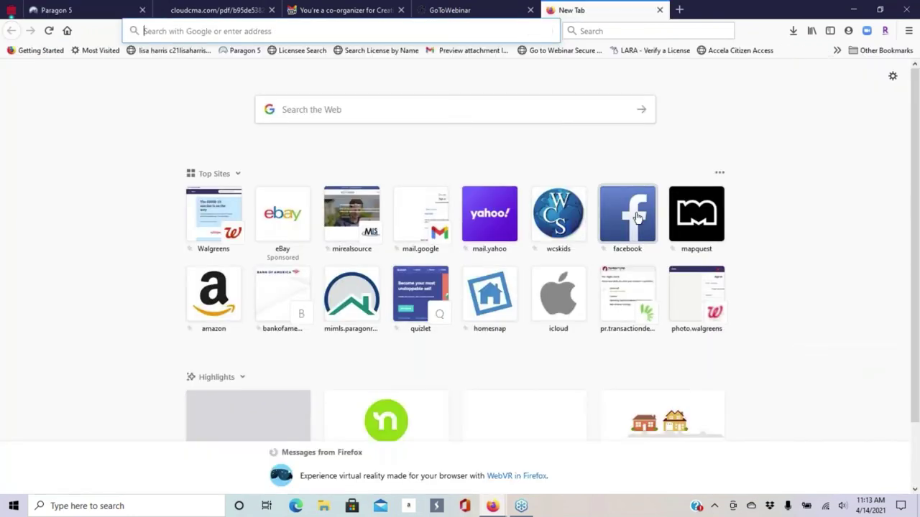
{"action": "left_click", "coordinate": [638, 218]}
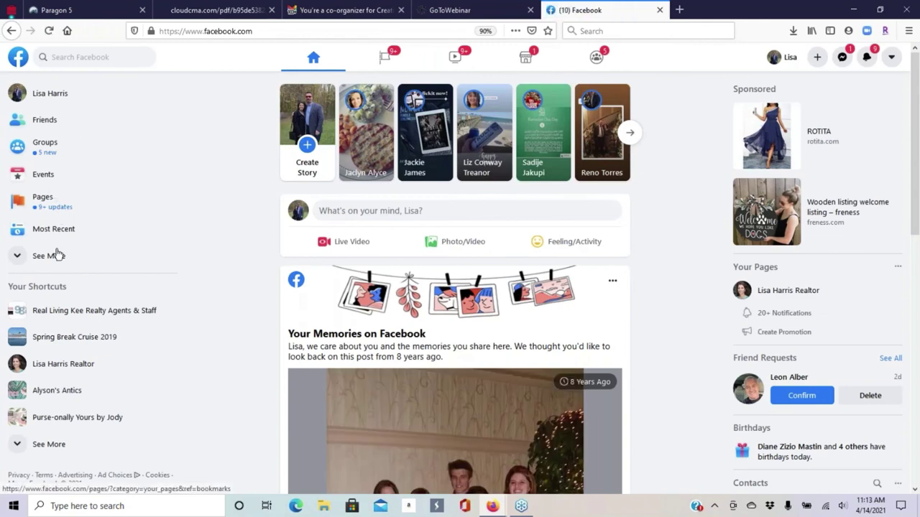
{"action": "left_click", "coordinate": [76, 364]}
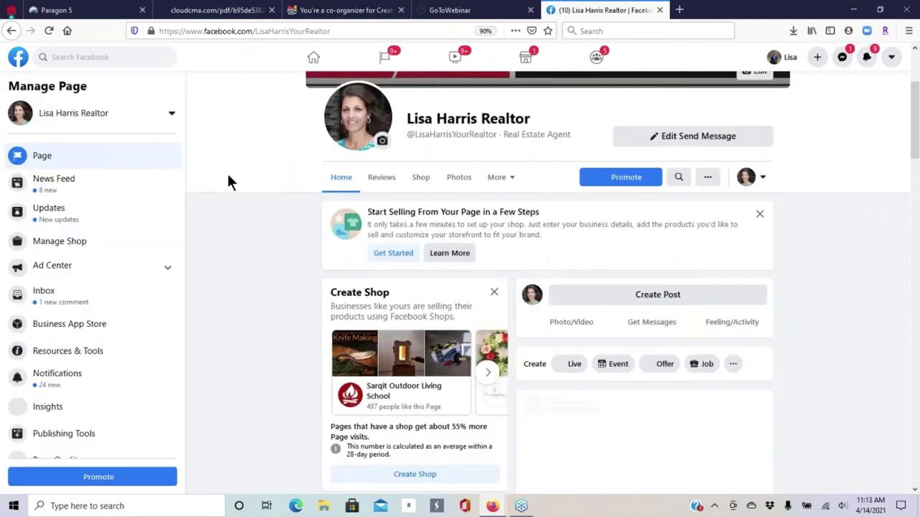
{"action": "scroll", "coordinate": [593, 277], "scroll_direction": "down", "scroll_amount": 3}
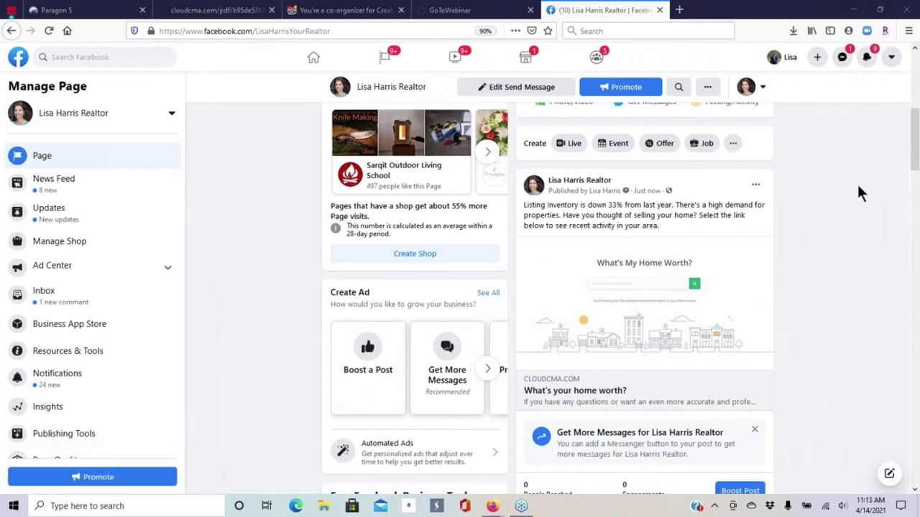
{"action": "scroll", "coordinate": [879, 131], "scroll_direction": "down", "scroll_amount": 1}
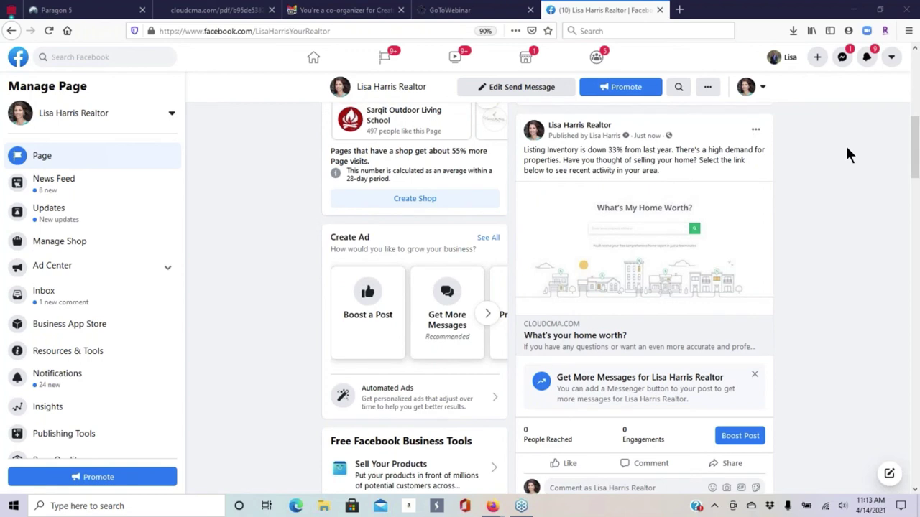
- Open the home-worth landing page from the post and look up the test property's address
{"action": "left_click", "coordinate": [638, 230]}
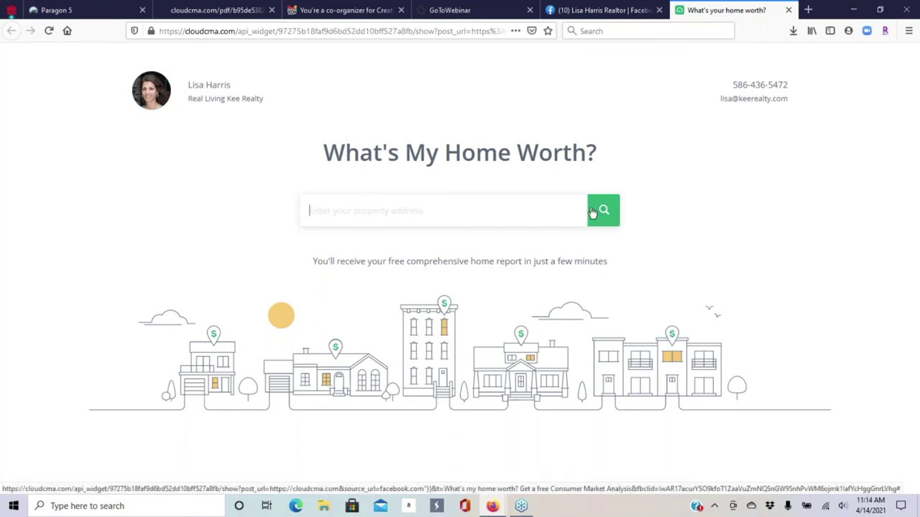
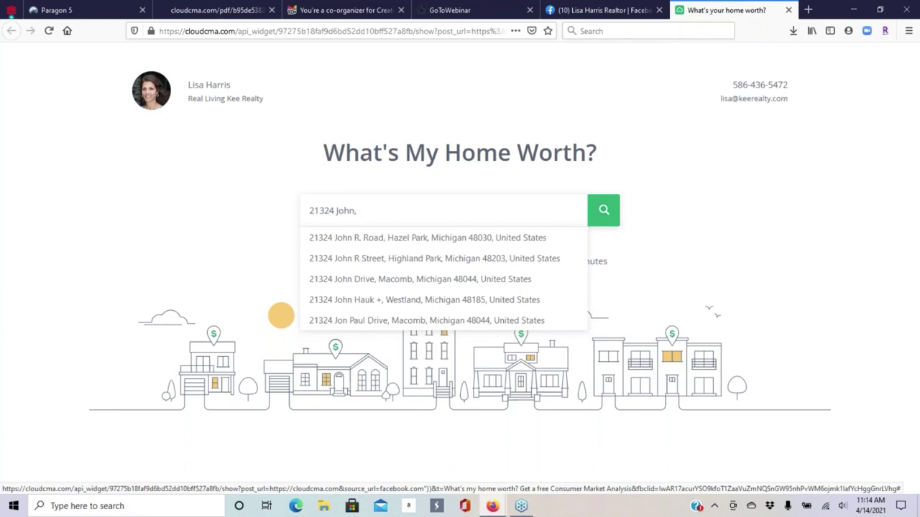
{"action": "left_click", "coordinate": [512, 281]}
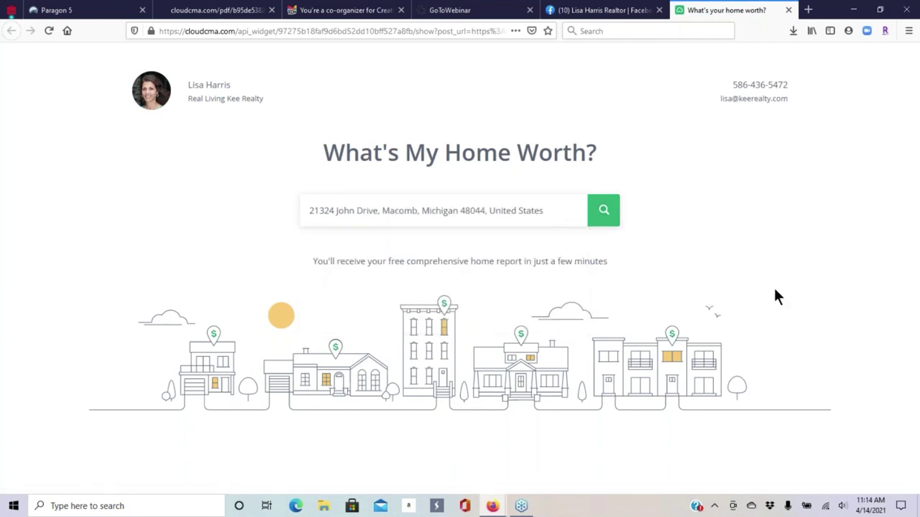
{"action": "left_click", "coordinate": [607, 212]}
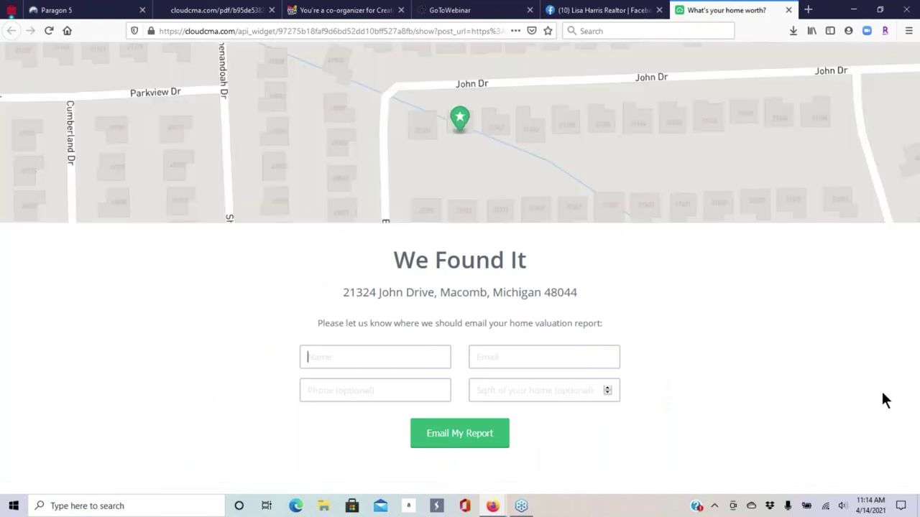
- Fill in the lead's name and e-mail address and submit the form to email the report
{"action": "left_click", "coordinate": [345, 356]}
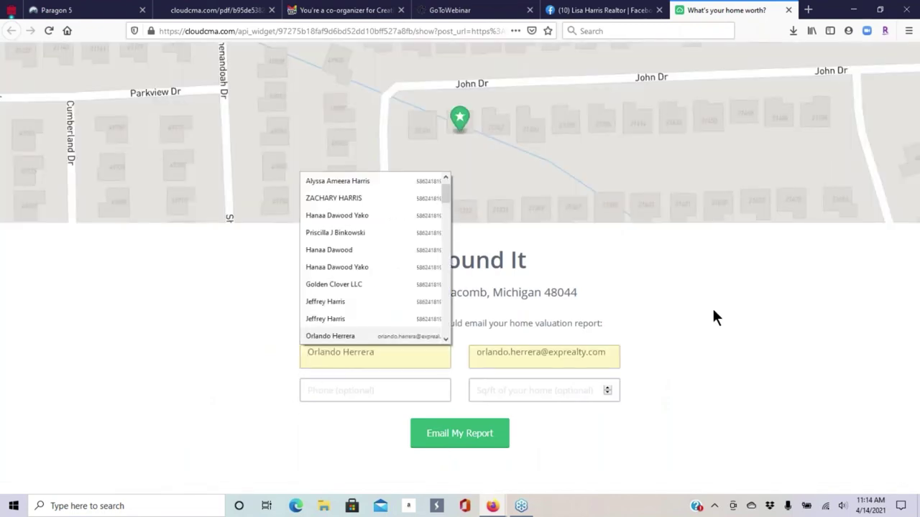
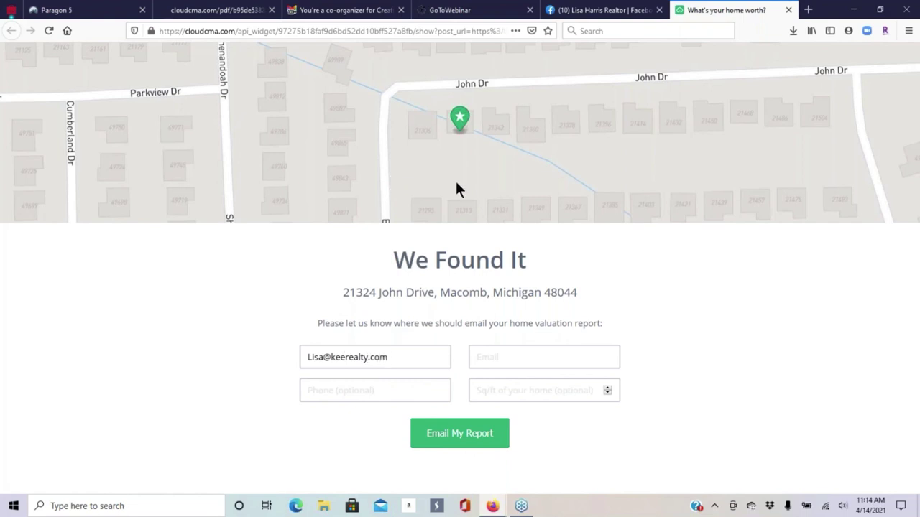
{"action": "key", "text": "Tab"}
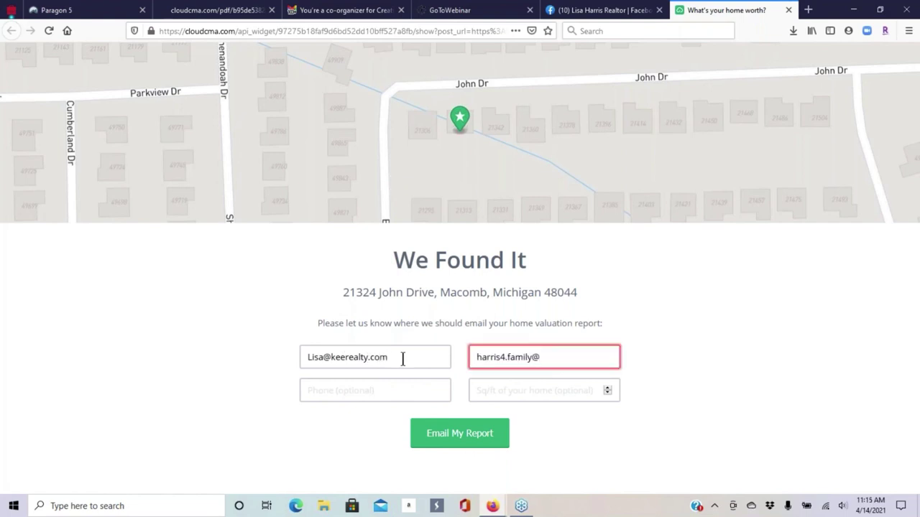
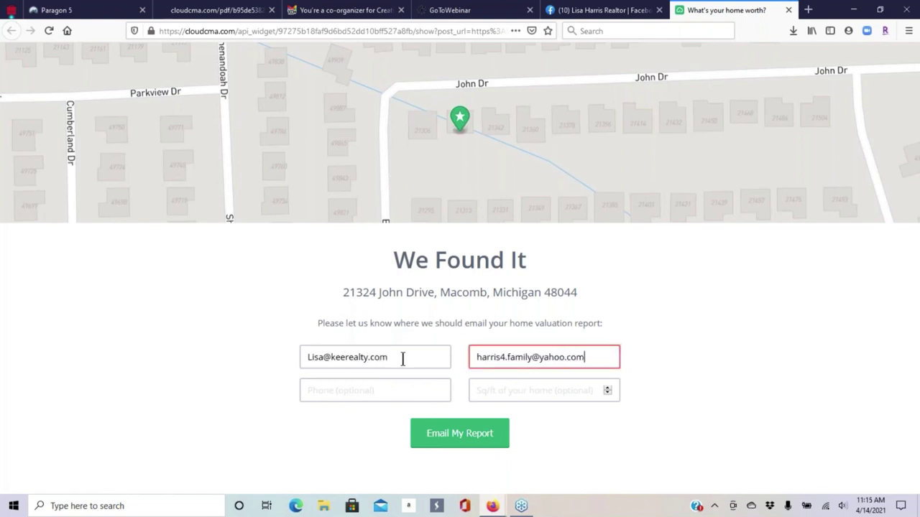
{"action": "left_click", "coordinate": [435, 440]}
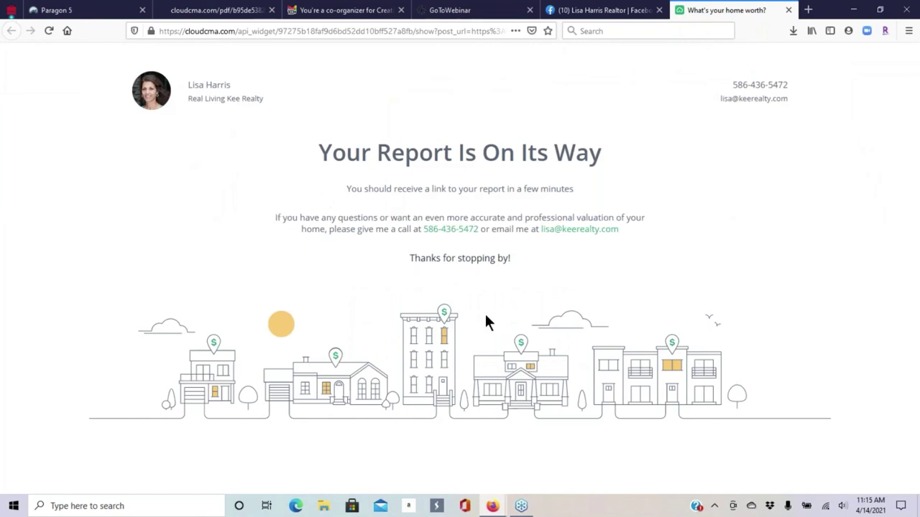
- In Gmail, discard the unsent new message, refresh the inbox, then bring Cloud CMA forward
{"action": "left_click", "coordinate": [493, 506]}
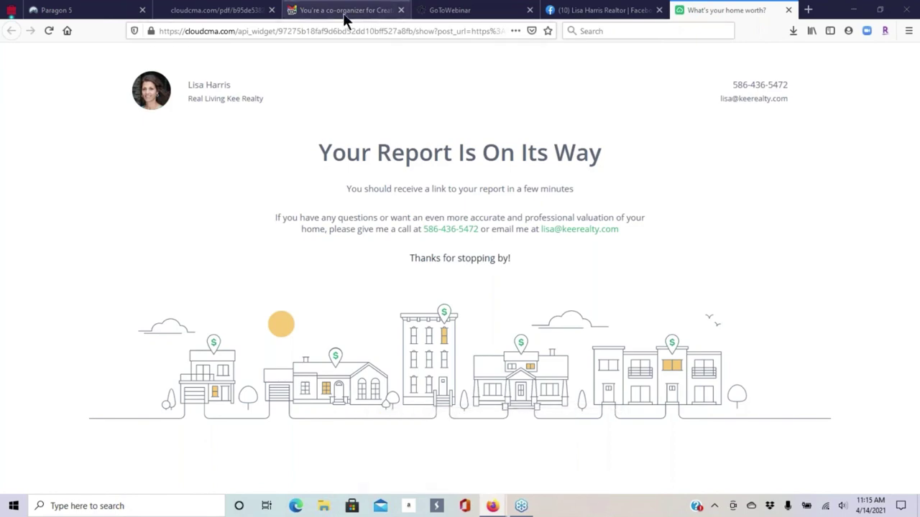
{"action": "left_click", "coordinate": [344, 11]}
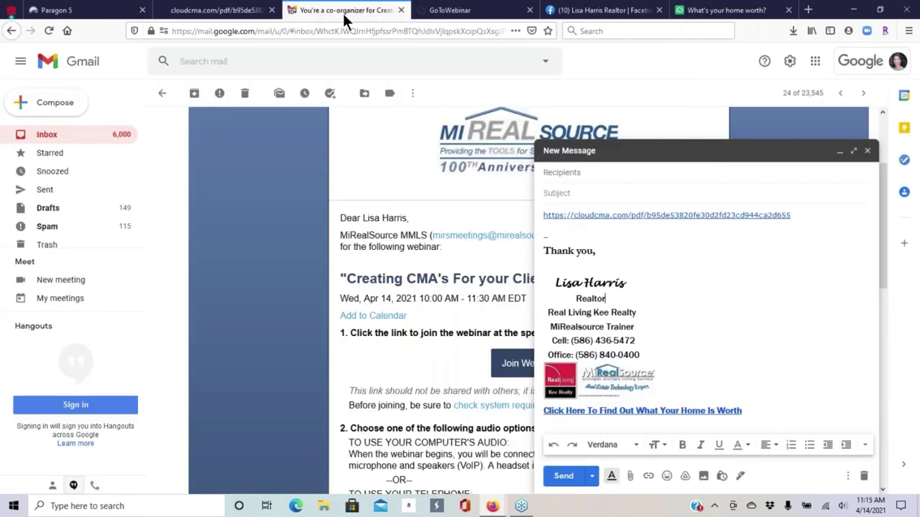
{"action": "left_click", "coordinate": [51, 135]}
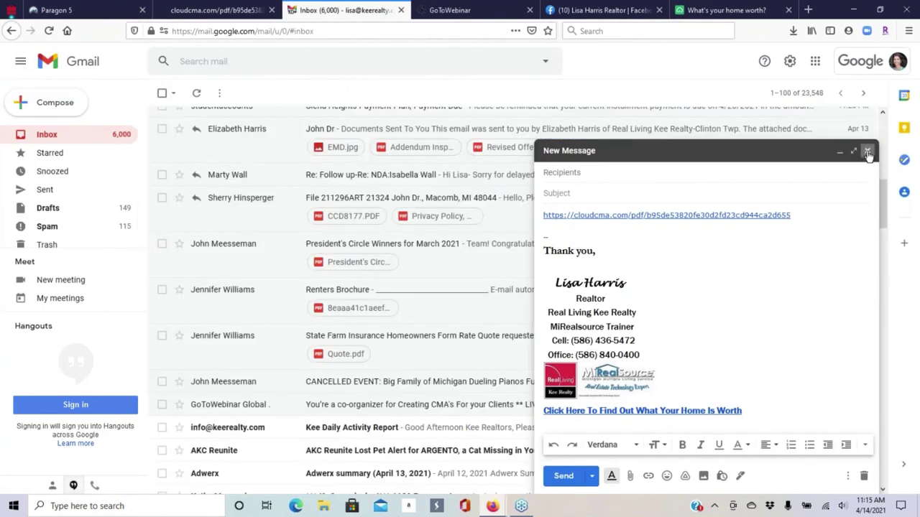
{"action": "left_click", "coordinate": [867, 151]}
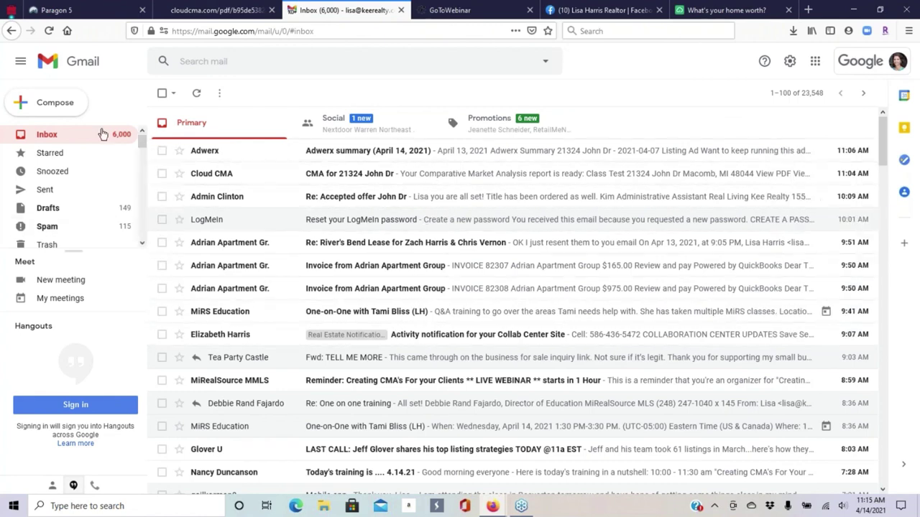
{"action": "left_click", "coordinate": [198, 94]}
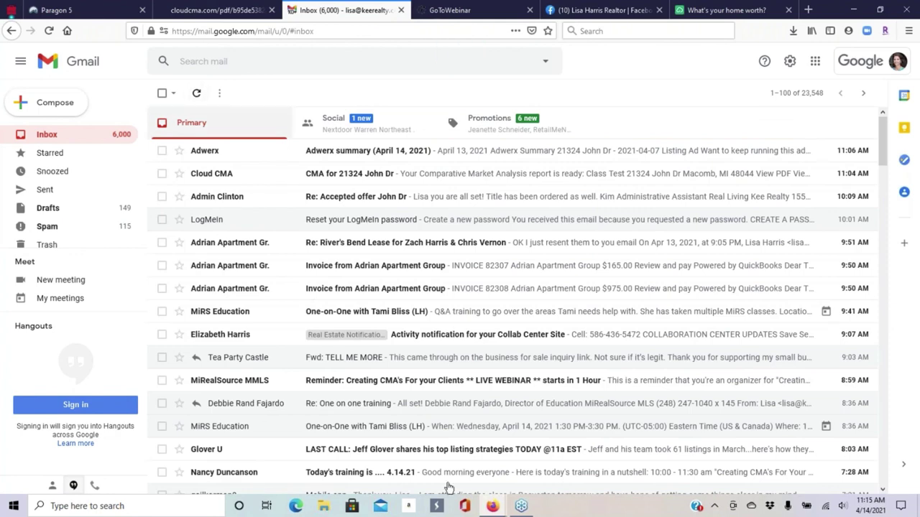
{"action": "left_click", "coordinate": [493, 506]}
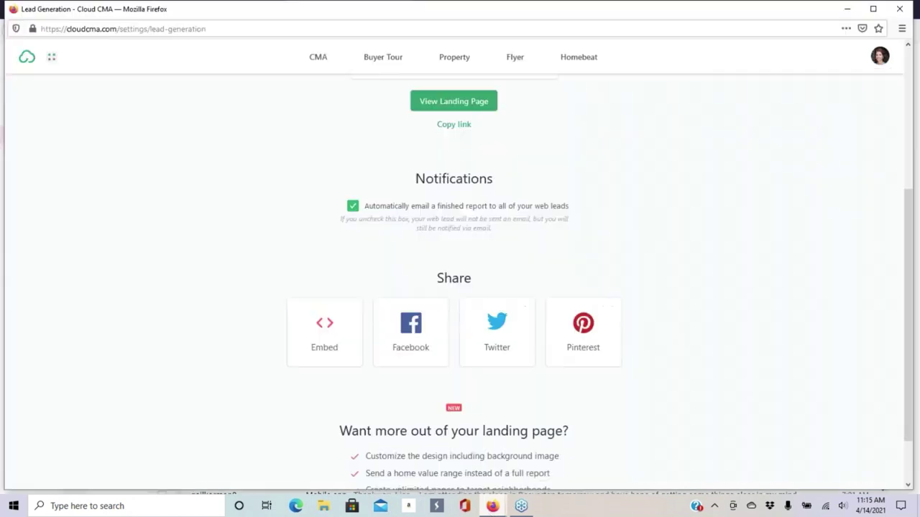
- Go to the CMA reports list and view the newest lead's report as a PDF
{"action": "left_click", "coordinate": [318, 65]}
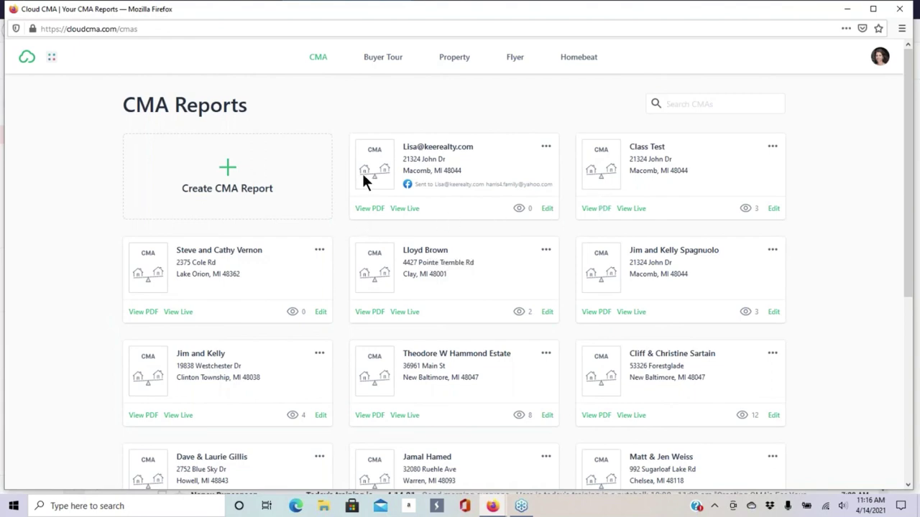
{"action": "left_click", "coordinate": [375, 211]}
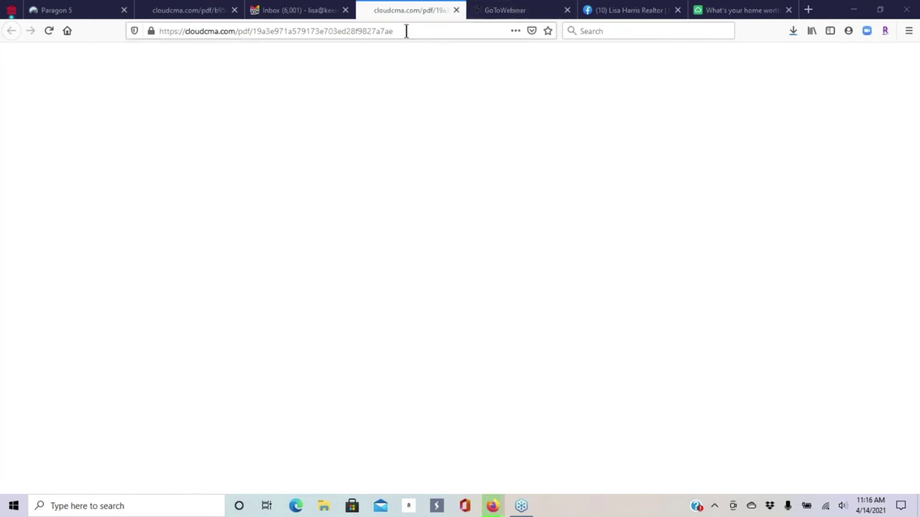
- Open the downloaded CMA report in Acrobat and page through the Contact Me, What is a CMA, and map pages
{"action": "left_click", "coordinate": [795, 31]}
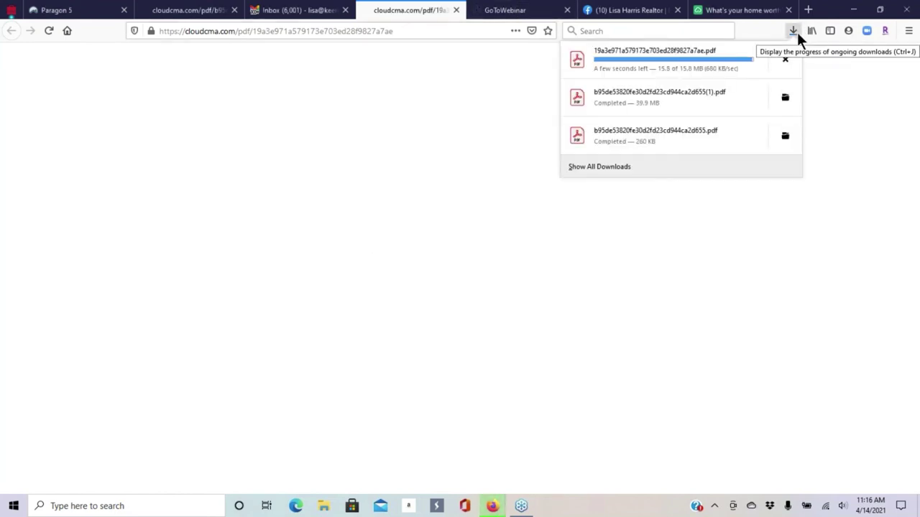
{"action": "left_click", "coordinate": [728, 48]}
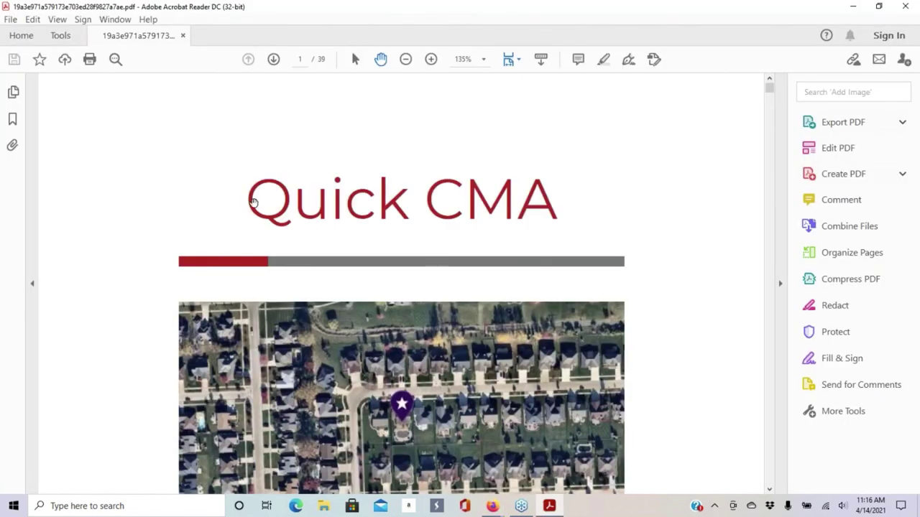
{"action": "scroll", "coordinate": [431, 194], "scroll_direction": "down", "scroll_amount": 10}
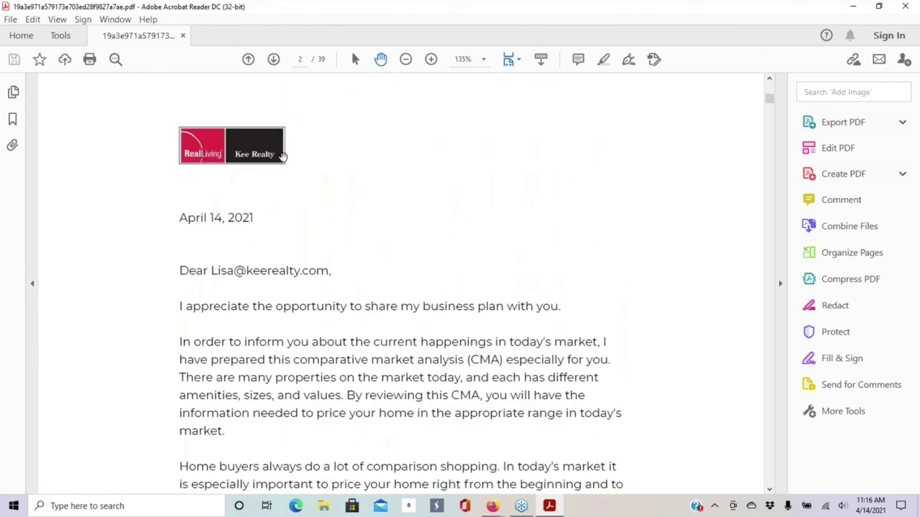
{"action": "scroll", "coordinate": [282, 156], "scroll_direction": "down", "scroll_amount": 3}
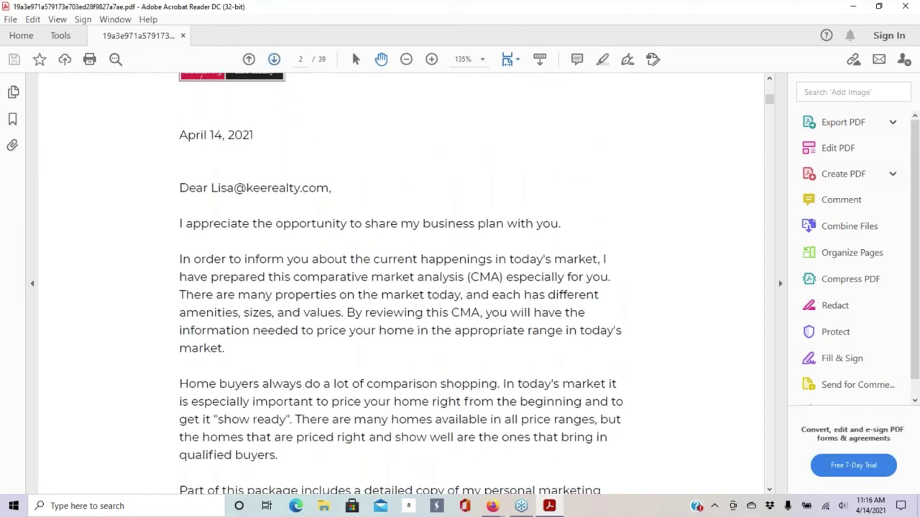
{"action": "left_click", "coordinate": [274, 59]}
{"action": "scroll", "coordinate": [373, 210], "scroll_direction": "down", "scroll_amount": 2}
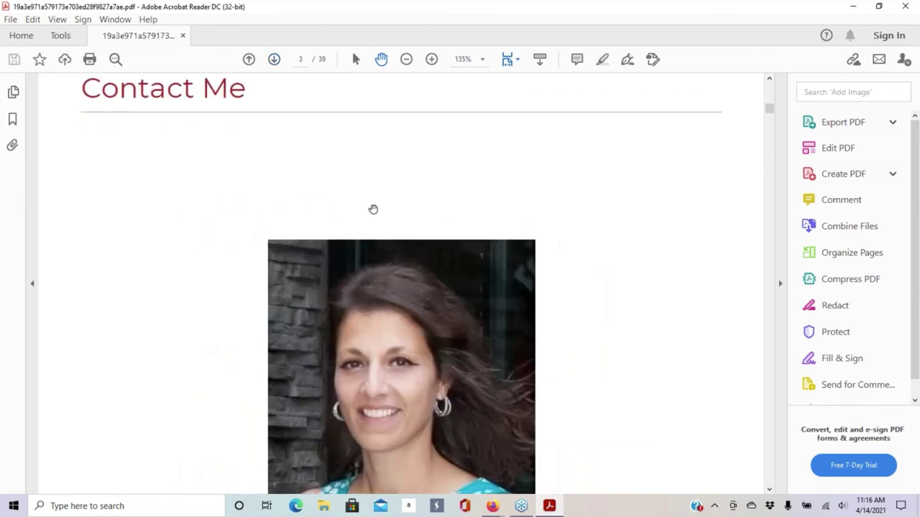
{"action": "left_click", "coordinate": [274, 59]}
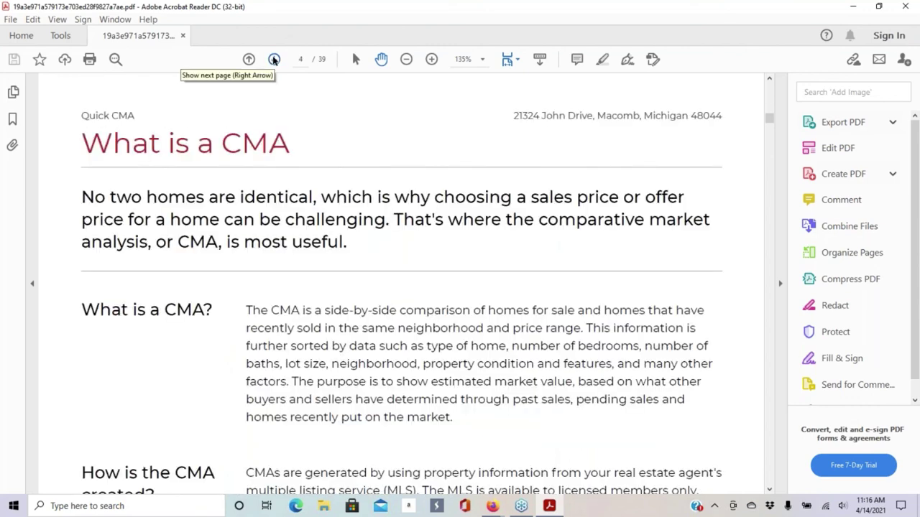
{"action": "key", "text": "ctrl+minus"}
{"action": "key", "text": "ctrl+minus"}
{"action": "key", "text": "ctrl+minus"}
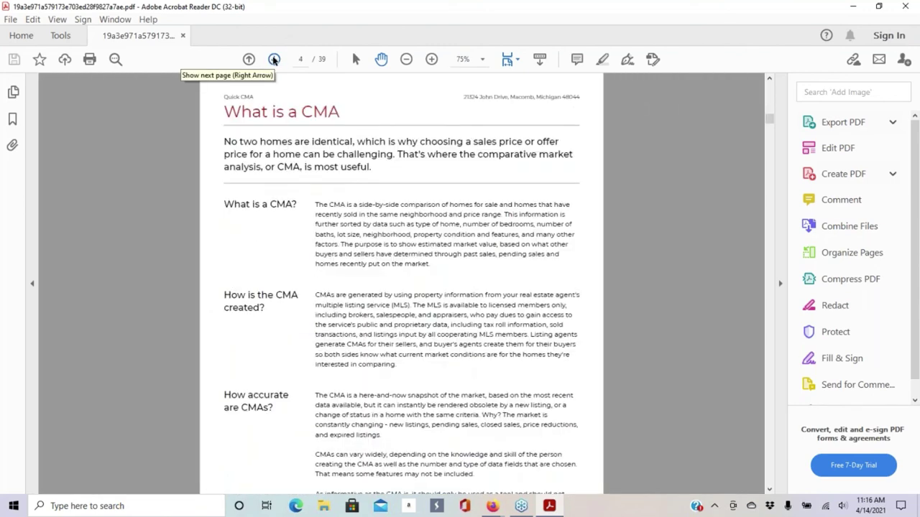
{"action": "left_click", "coordinate": [274, 59]}
{"action": "scroll", "coordinate": [516, 210], "scroll_direction": "down", "scroll_amount": 3}
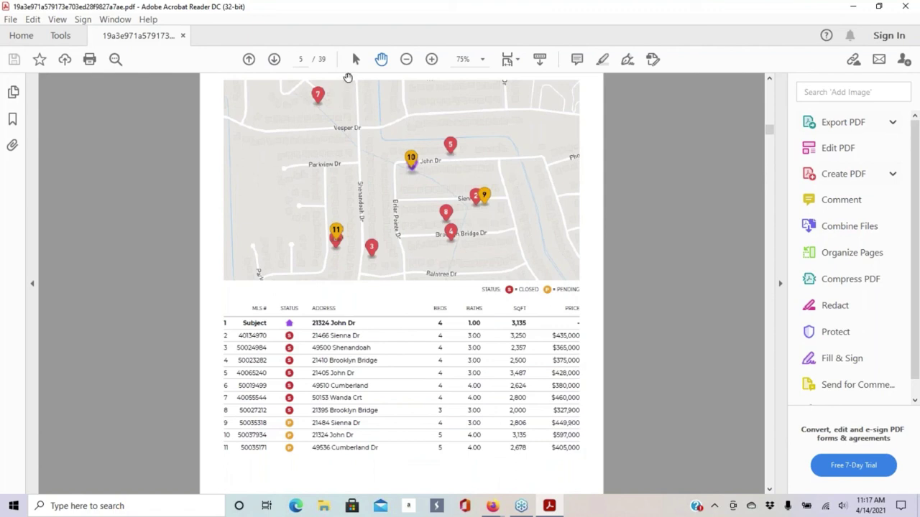
- Page through the comparable listings, statistics and sold analysis to page 39 of 39
{"action": "left_click", "coordinate": [273, 61]}
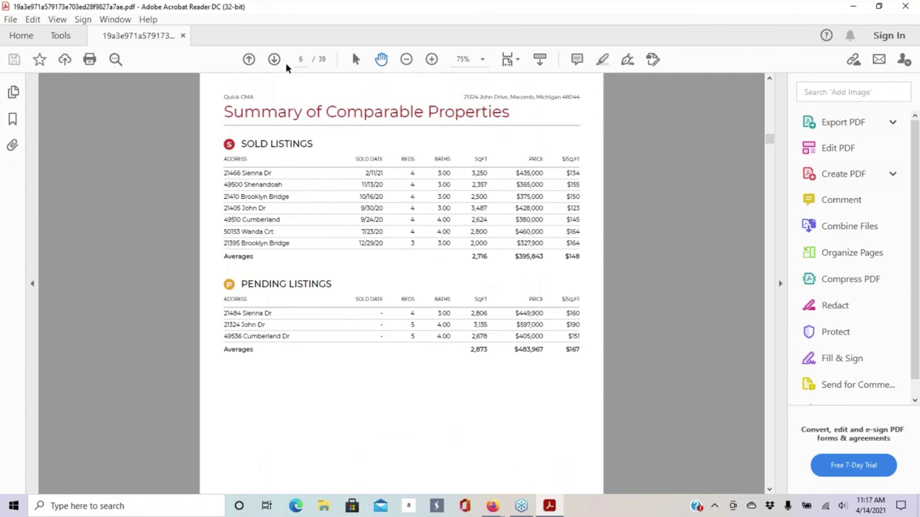
{"action": "left_click", "coordinate": [273, 60]}
{"action": "scroll", "coordinate": [416, 249], "scroll_direction": "down", "scroll_amount": 3}
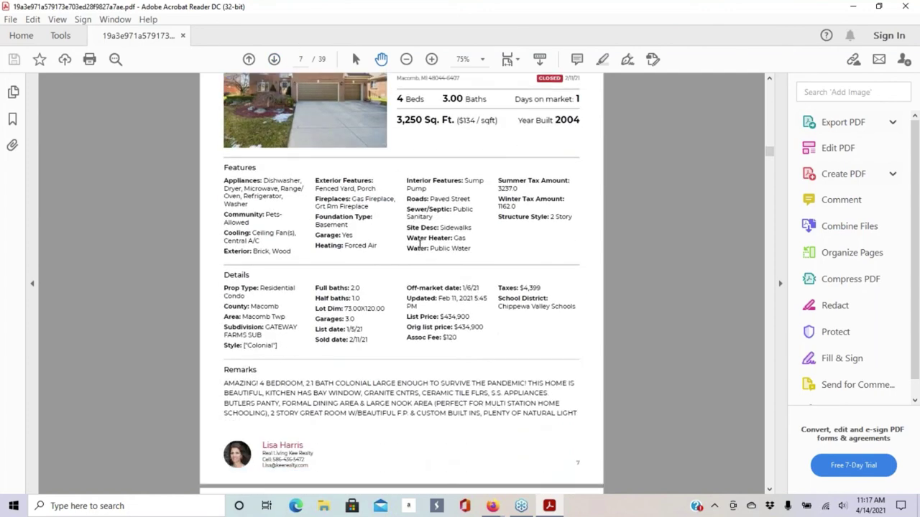
{"action": "left_click", "coordinate": [276, 60]}
{"action": "left_click", "coordinate": [273, 62]}
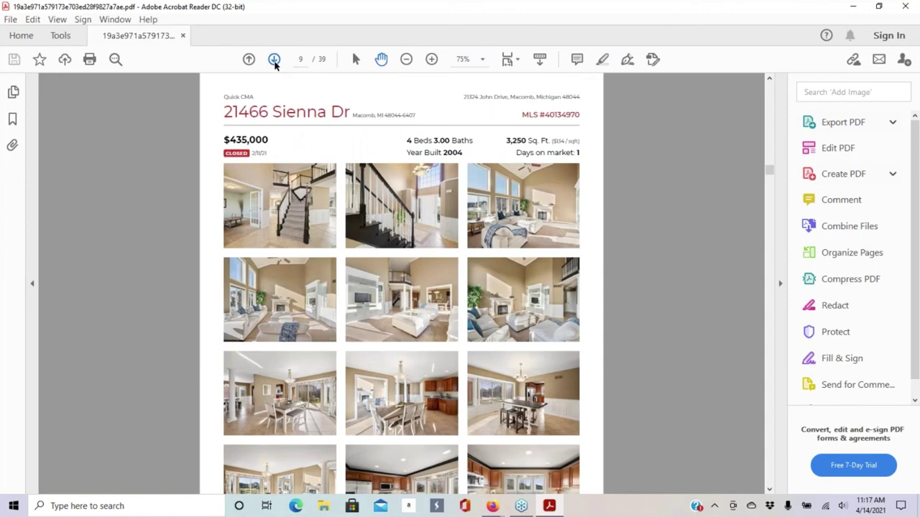
{"action": "left_click", "coordinate": [274, 62]}
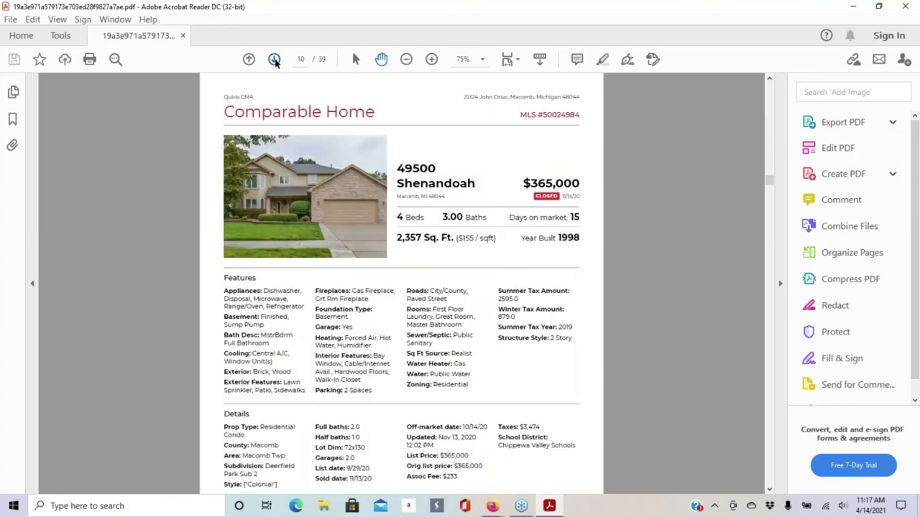
{"action": "left_click", "coordinate": [274, 61]}
{"action": "left_click", "coordinate": [274, 60]}
{"action": "left_click", "coordinate": [274, 61]}
{"action": "left_click", "coordinate": [274, 60]}
{"action": "left_click", "coordinate": [274, 60]}
{"action": "left_click", "coordinate": [274, 61]}
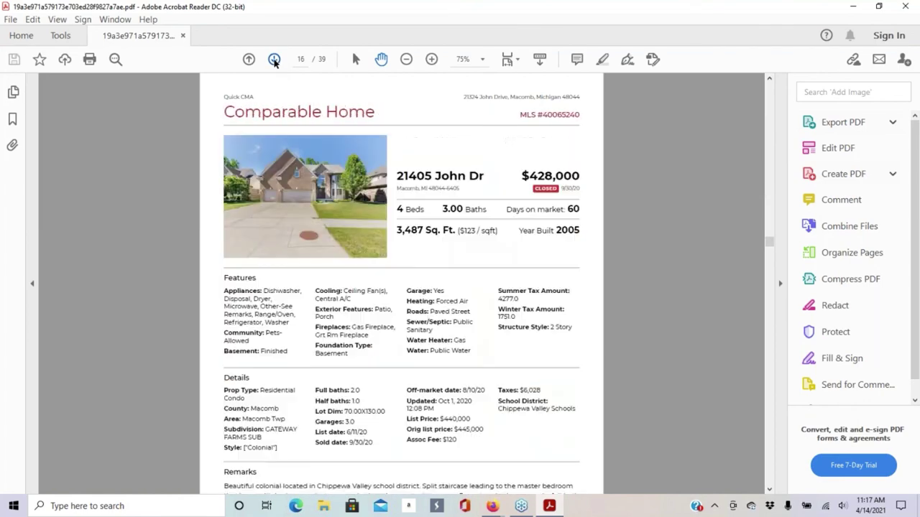
{"action": "left_click", "coordinate": [274, 61]}
{"action": "left_click", "coordinate": [274, 61]}
{"action": "left_click", "coordinate": [274, 61]}
{"action": "left_click", "coordinate": [274, 61]}
{"action": "left_click", "coordinate": [274, 61]}
{"action": "left_click", "coordinate": [274, 61]}
{"action": "left_click", "coordinate": [273, 62]}
{"action": "left_click", "coordinate": [273, 62]}
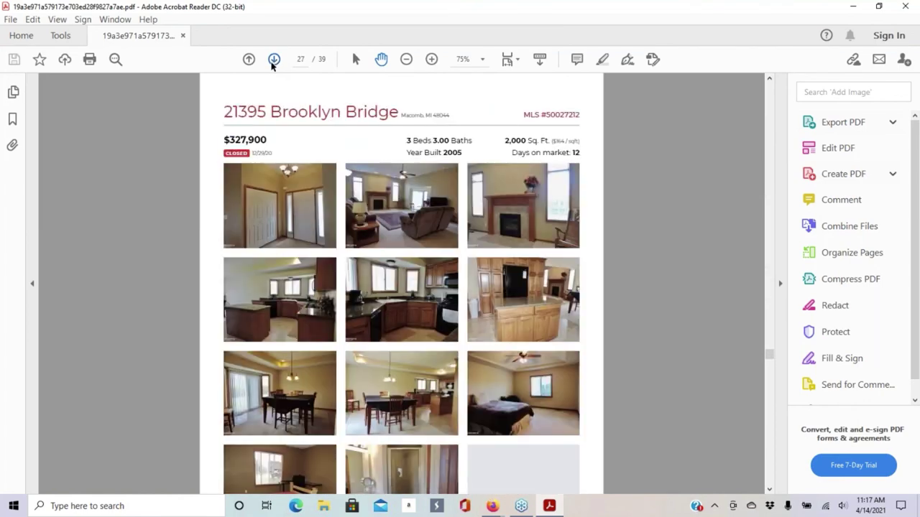
{"action": "left_click", "coordinate": [273, 62]}
{"action": "left_click", "coordinate": [273, 62]}
{"action": "left_click", "coordinate": [273, 62]}
{"action": "left_click", "coordinate": [273, 62]}
{"action": "left_click", "coordinate": [273, 61]}
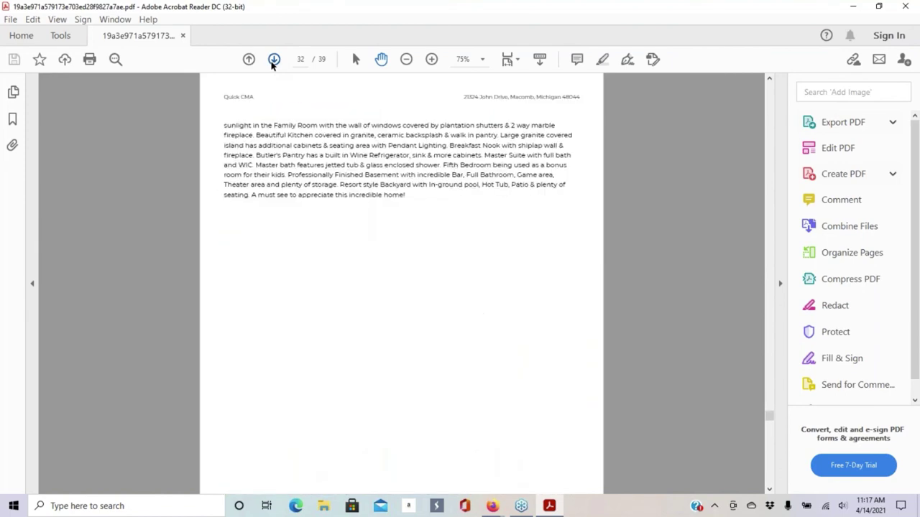
{"action": "left_click", "coordinate": [273, 62]}
{"action": "left_click", "coordinate": [274, 62]}
{"action": "left_click", "coordinate": [273, 61]}
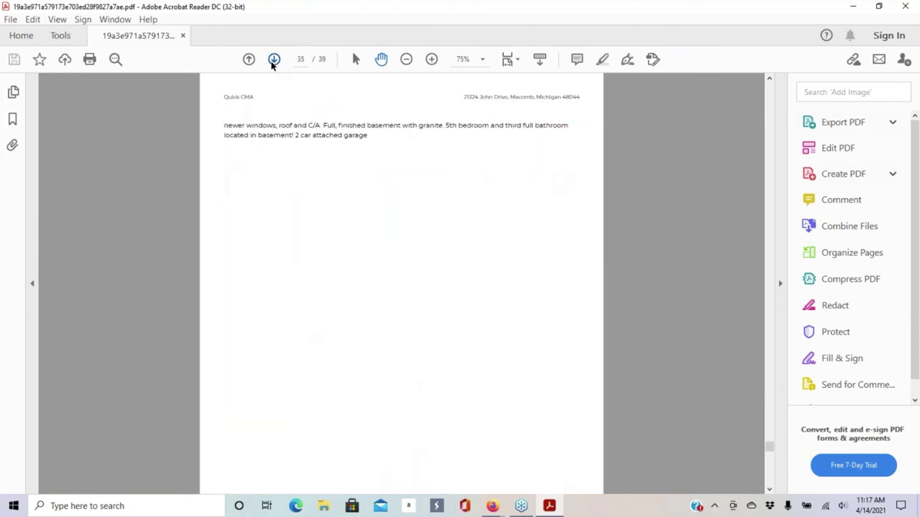
{"action": "left_click", "coordinate": [273, 62]}
{"action": "left_click", "coordinate": [273, 62]}
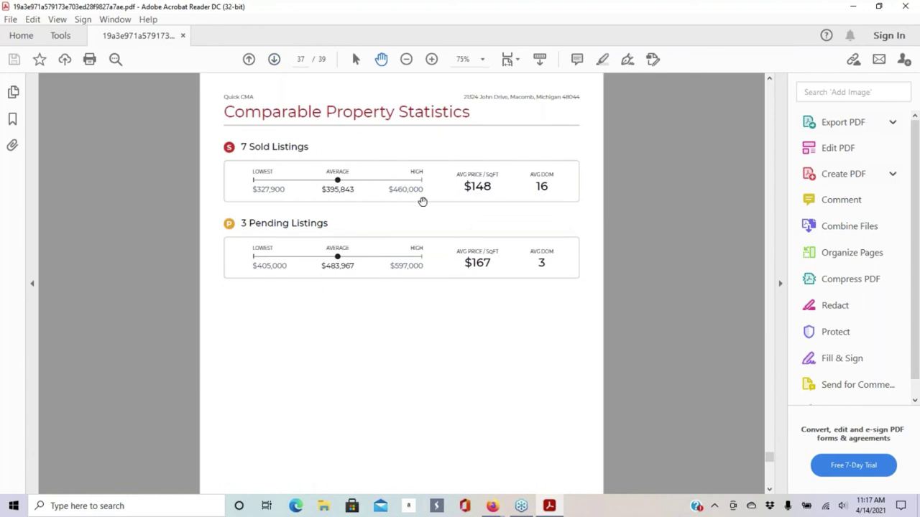
{"action": "left_click", "coordinate": [274, 59]}
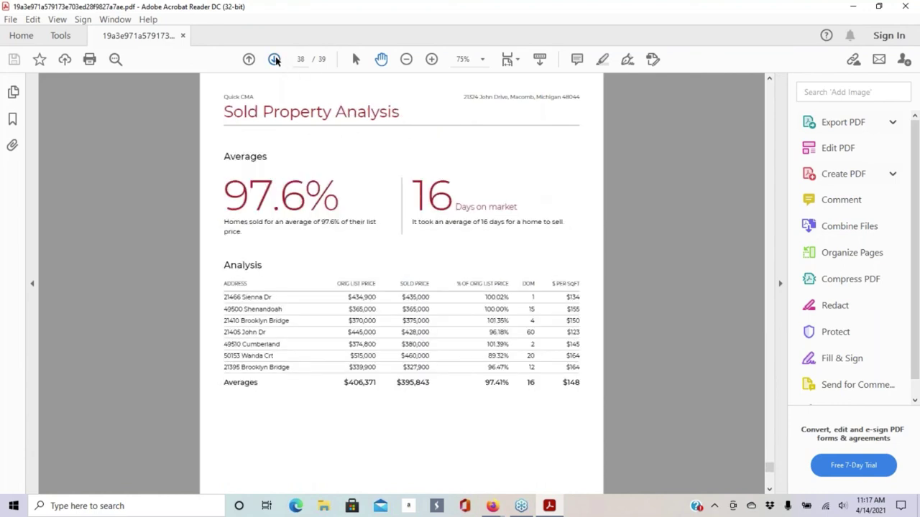
{"action": "left_click", "coordinate": [274, 60]}
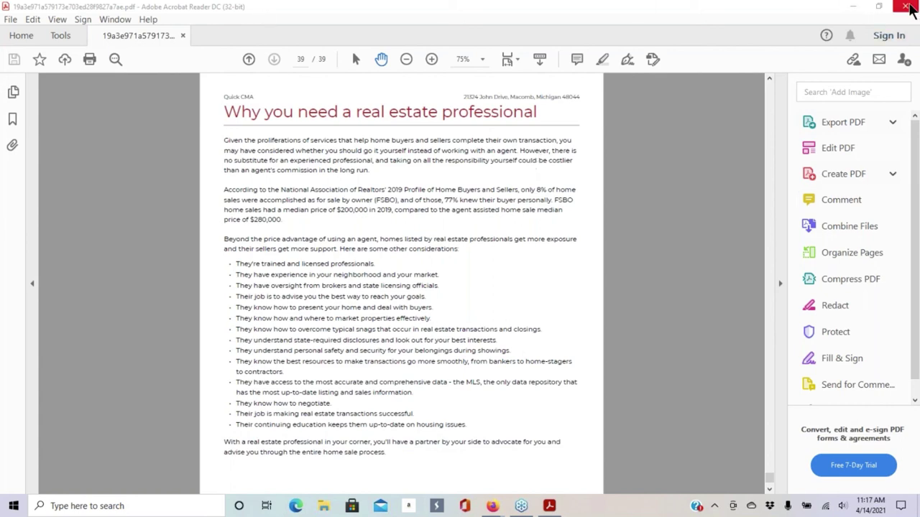
- Close Acrobat, the report PDF tab and the Facebook tab, then read the 'You have a new lead!' email
{"action": "left_click", "coordinate": [904, 7]}
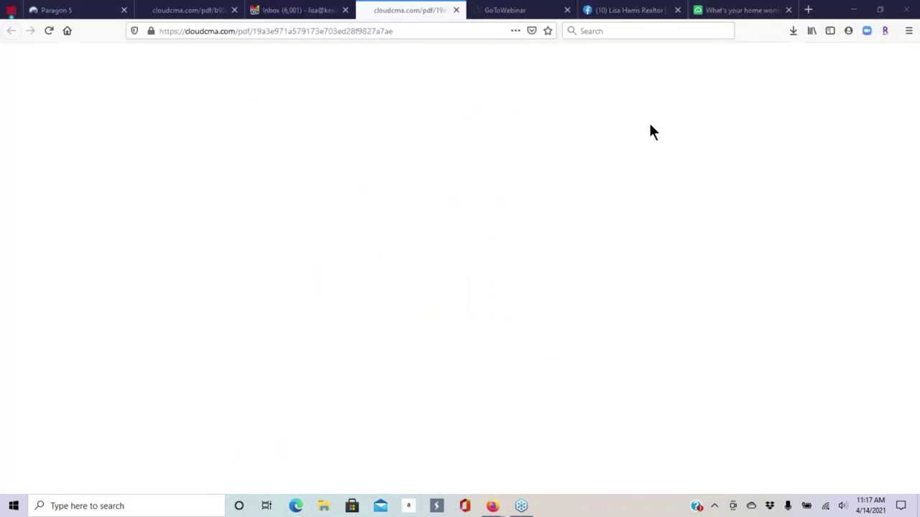
{"action": "left_click", "coordinate": [456, 10]}
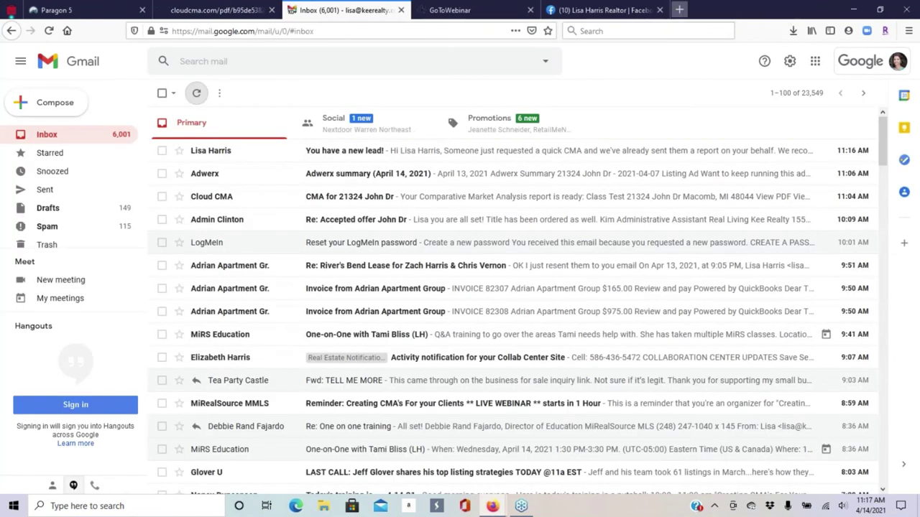
{"action": "left_click", "coordinate": [658, 11]}
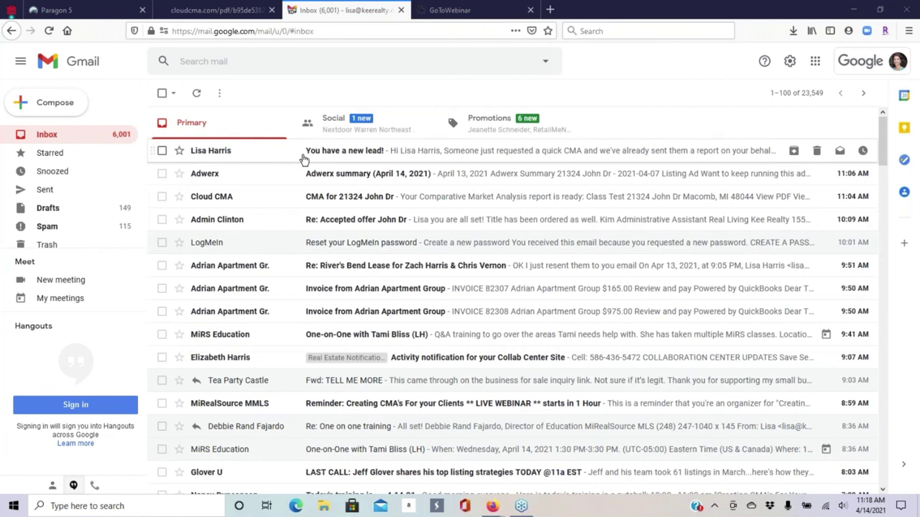
{"action": "left_click", "coordinate": [458, 157]}
{"action": "scroll", "coordinate": [451, 273], "scroll_direction": "down", "scroll_amount": 3}
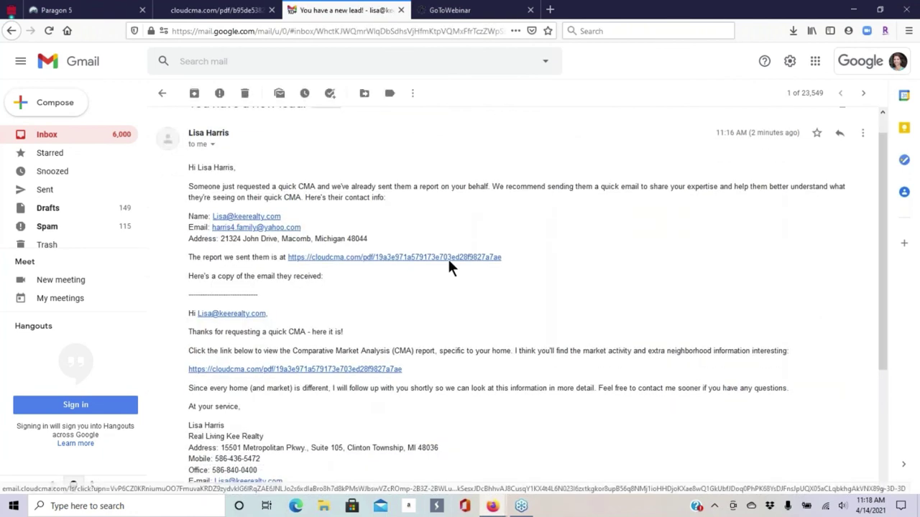
{"action": "scroll", "coordinate": [503, 186], "scroll_direction": "up", "scroll_amount": 2}
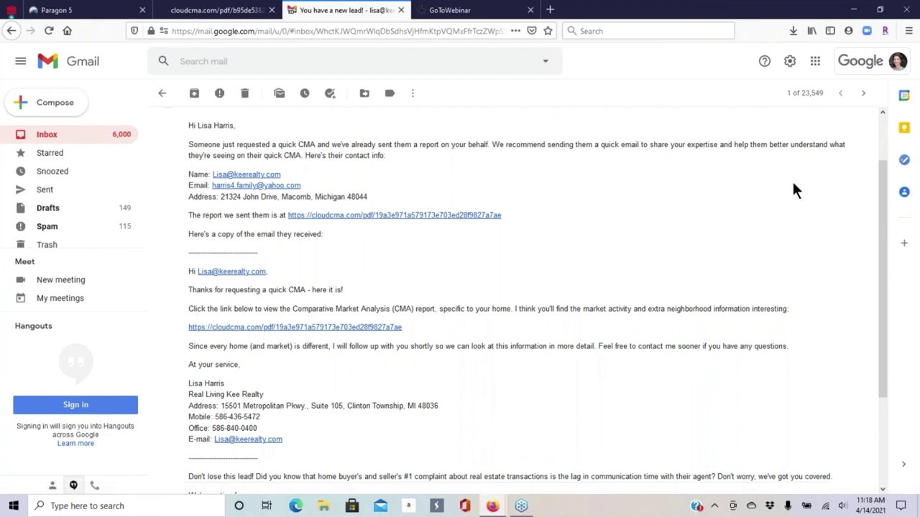
- Open the Cloud CMA Buyer Tours list and browse the tour cards on its second page
{"action": "mouse_move", "coordinate": [496, 503]}
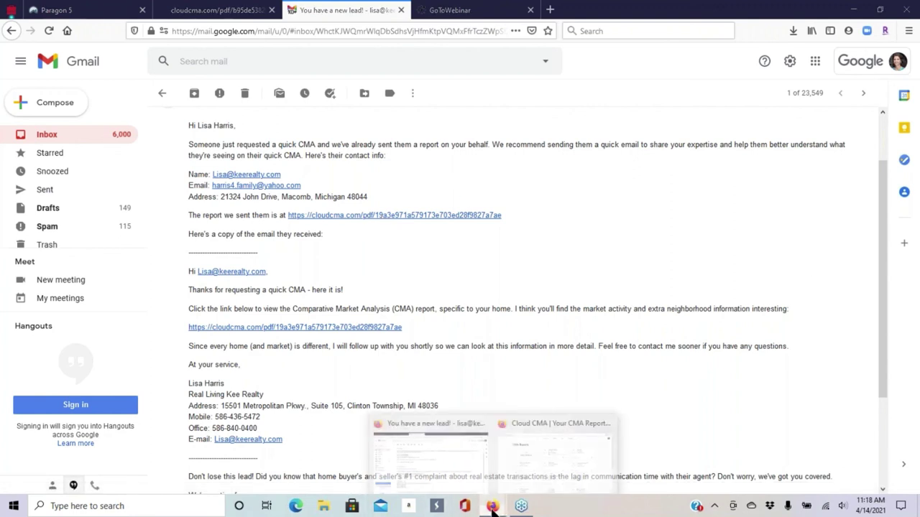
{"action": "left_click", "coordinate": [530, 447]}
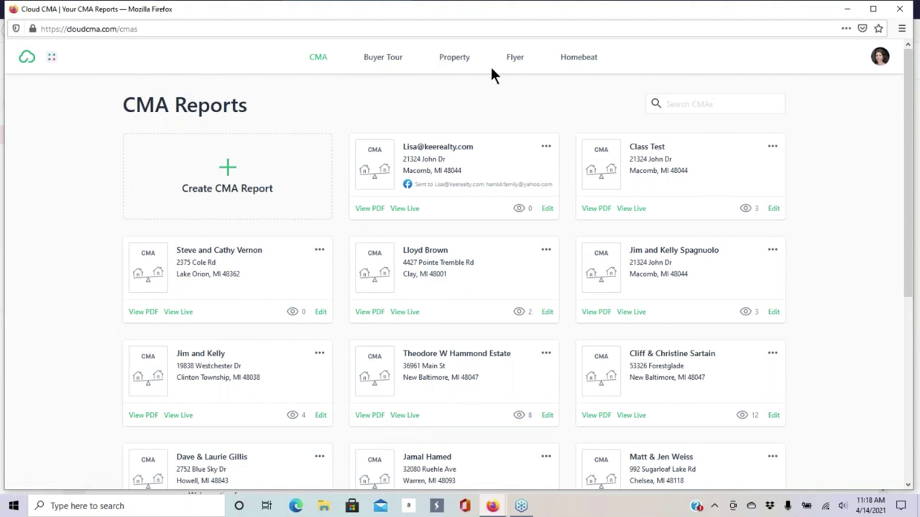
{"action": "left_click", "coordinate": [383, 58]}
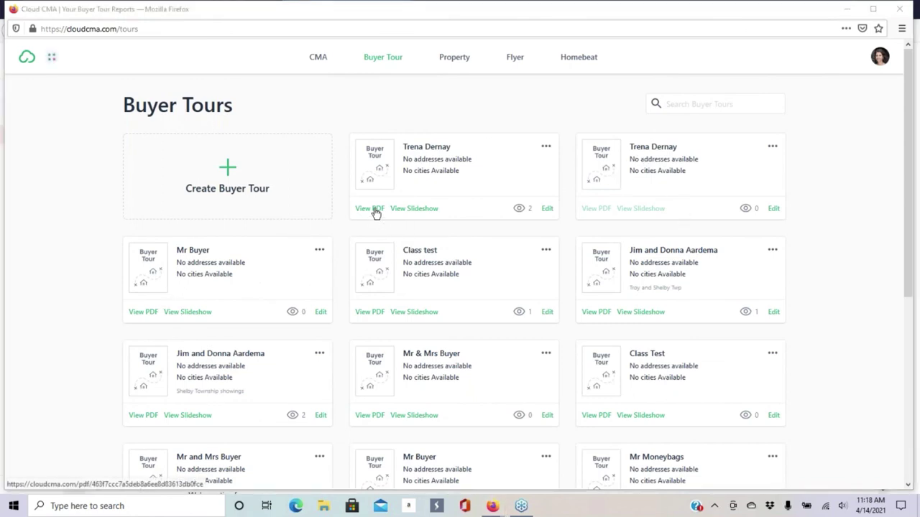
{"action": "scroll", "coordinate": [442, 198], "scroll_direction": "down", "scroll_amount": 3}
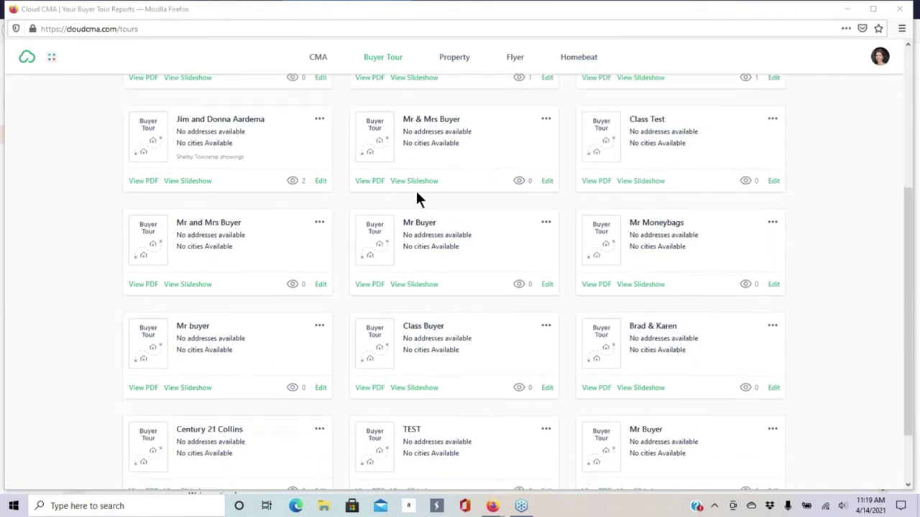
{"action": "scroll", "coordinate": [375, 228], "scroll_direction": "down", "scroll_amount": 1}
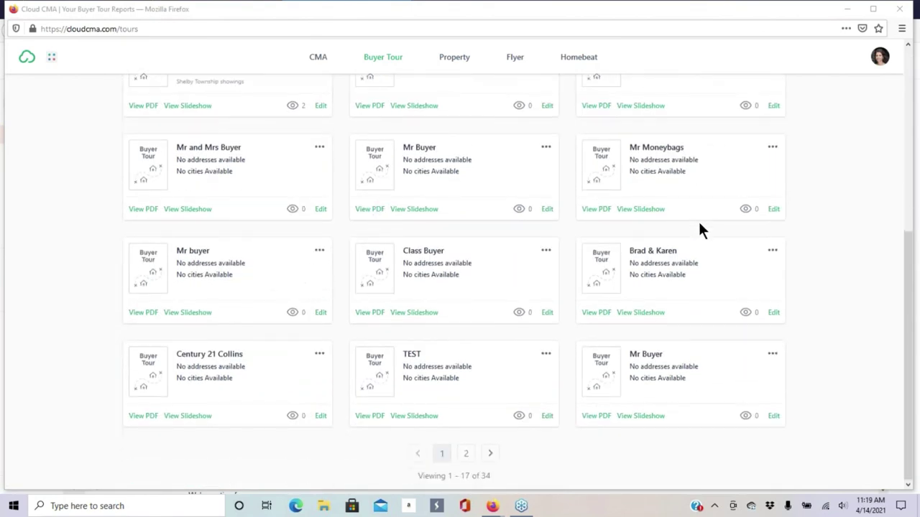
{"action": "left_click", "coordinate": [466, 454]}
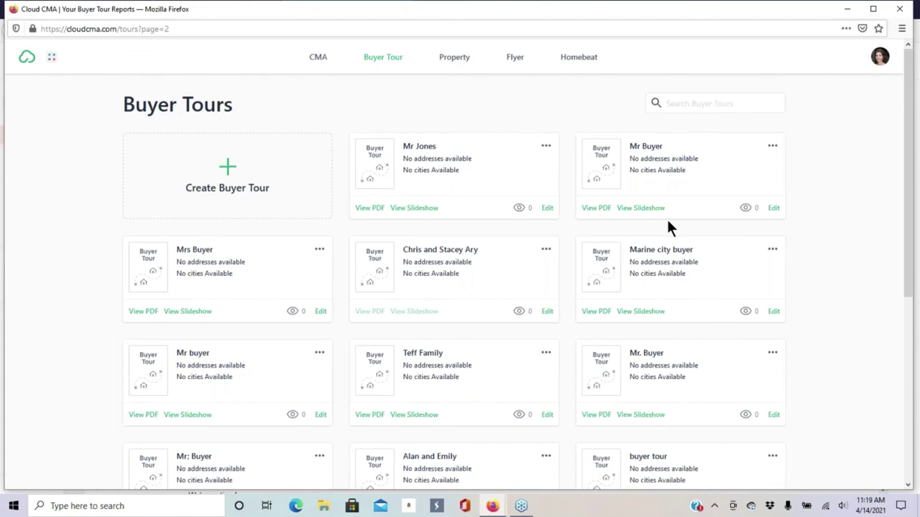
{"action": "scroll", "coordinate": [666, 217], "scroll_direction": "down", "scroll_amount": 3}
{"action": "scroll", "coordinate": [396, 223], "scroll_direction": "down", "scroll_amount": 2}
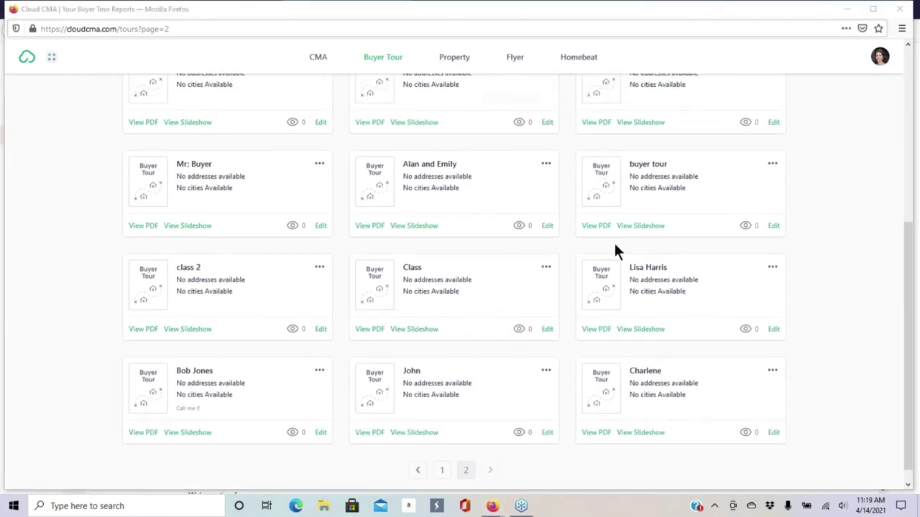
{"action": "scroll", "coordinate": [481, 221], "scroll_direction": "down", "scroll_amount": 1}
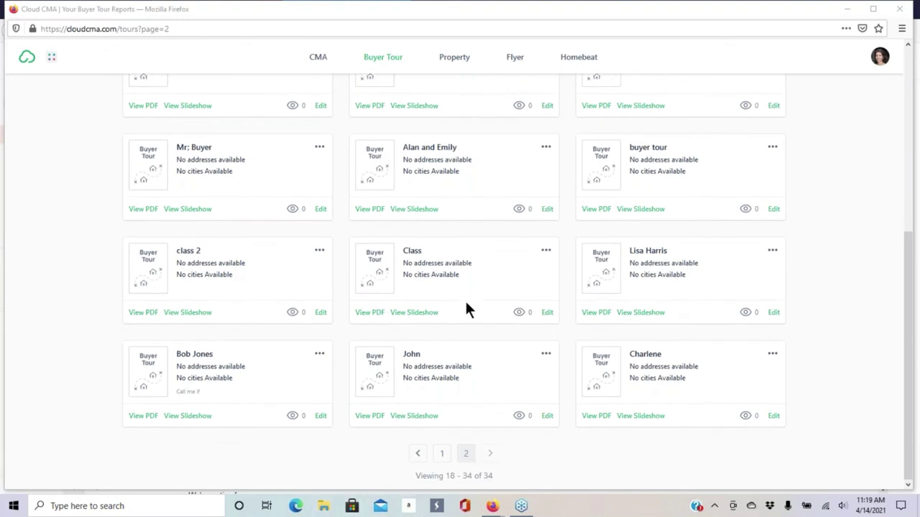
{"action": "scroll", "coordinate": [465, 299], "scroll_direction": "up", "scroll_amount": 3}
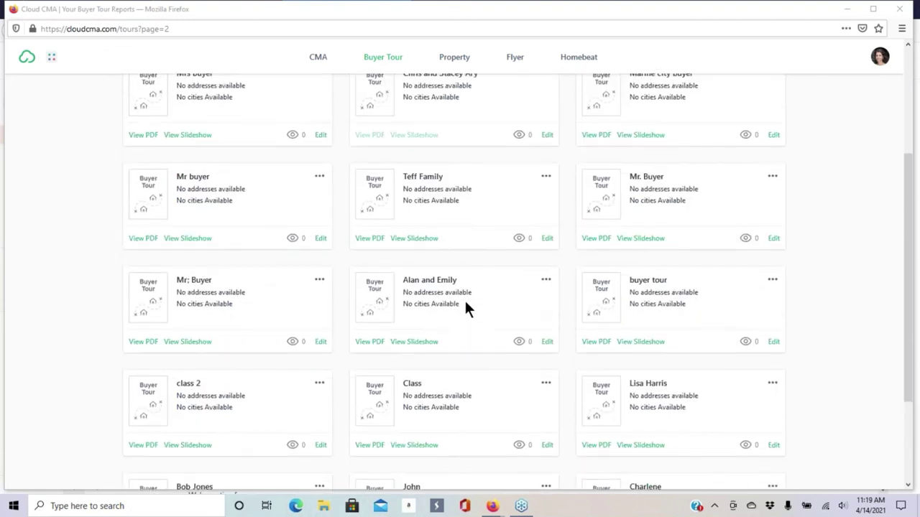
{"action": "scroll", "coordinate": [465, 299], "scroll_direction": "up", "scroll_amount": 2}
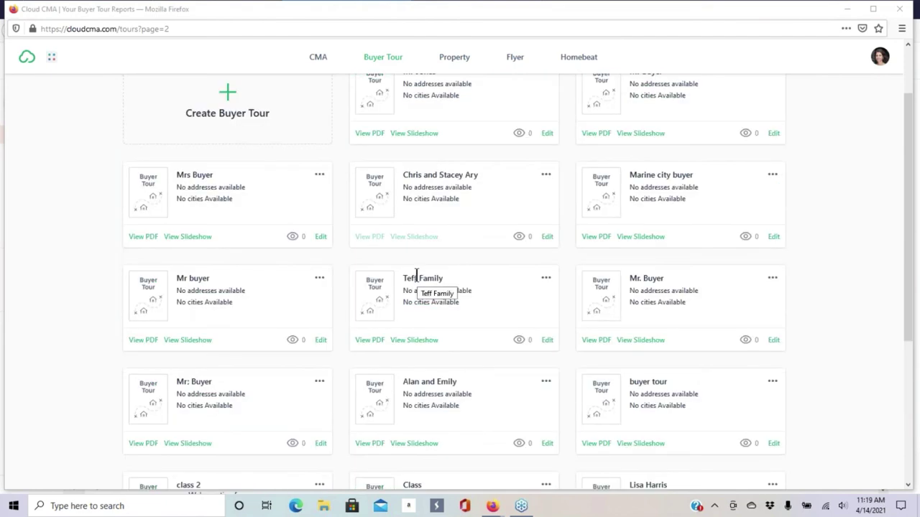
{"action": "scroll", "coordinate": [417, 276], "scroll_direction": "down", "scroll_amount": 5}
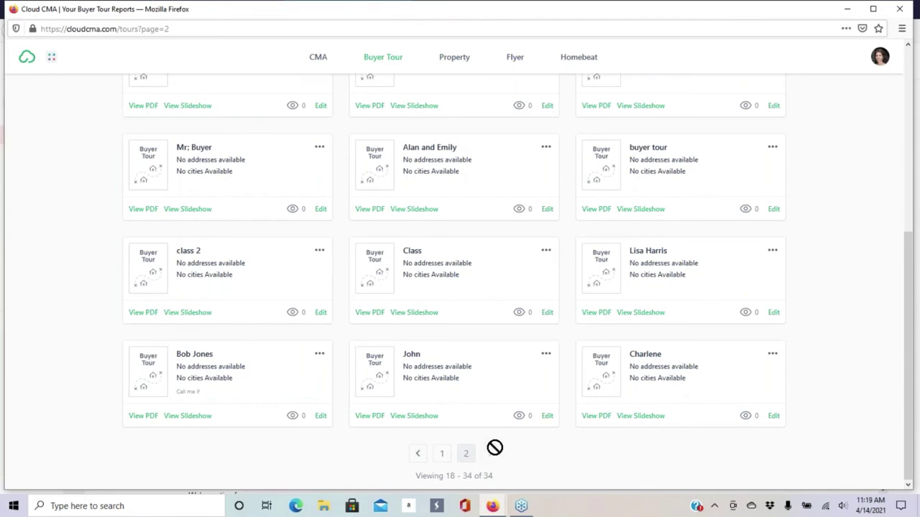
{"action": "scroll", "coordinate": [524, 324], "scroll_direction": "up", "scroll_amount": 5}
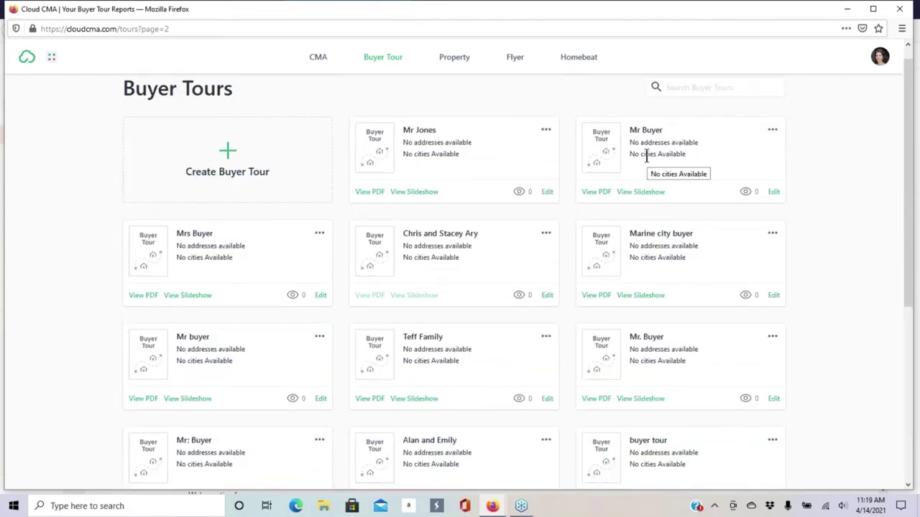
{"action": "scroll", "coordinate": [610, 192], "scroll_direction": "down", "scroll_amount": 4}
{"action": "scroll", "coordinate": [610, 194], "scroll_direction": "down", "scroll_amount": 3}
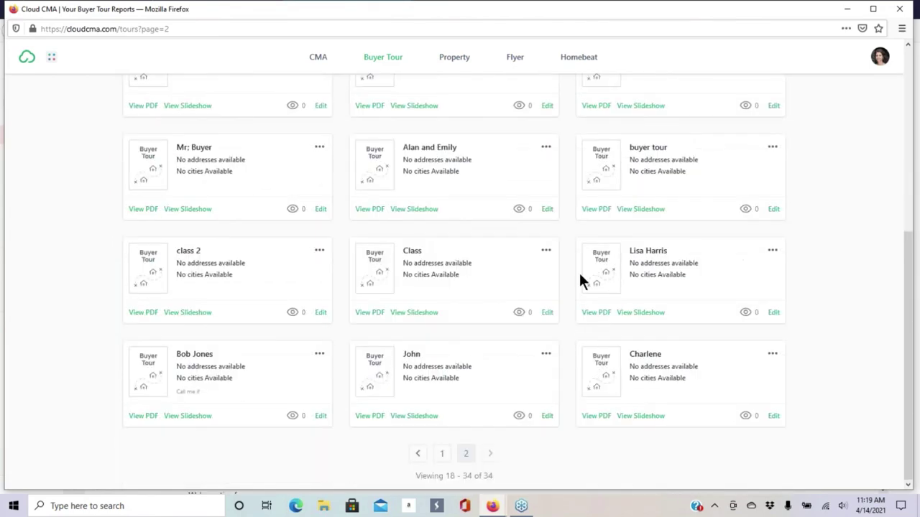
- Return to page 1 of the 34 Buyer Tours and scroll through its cards
{"action": "left_click", "coordinate": [443, 454]}
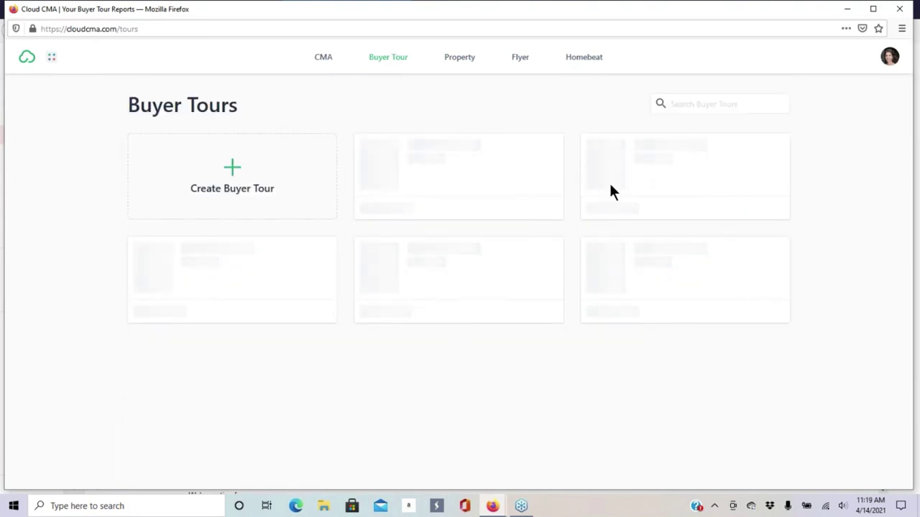
{"action": "scroll", "coordinate": [335, 316], "scroll_direction": "down", "scroll_amount": 2}
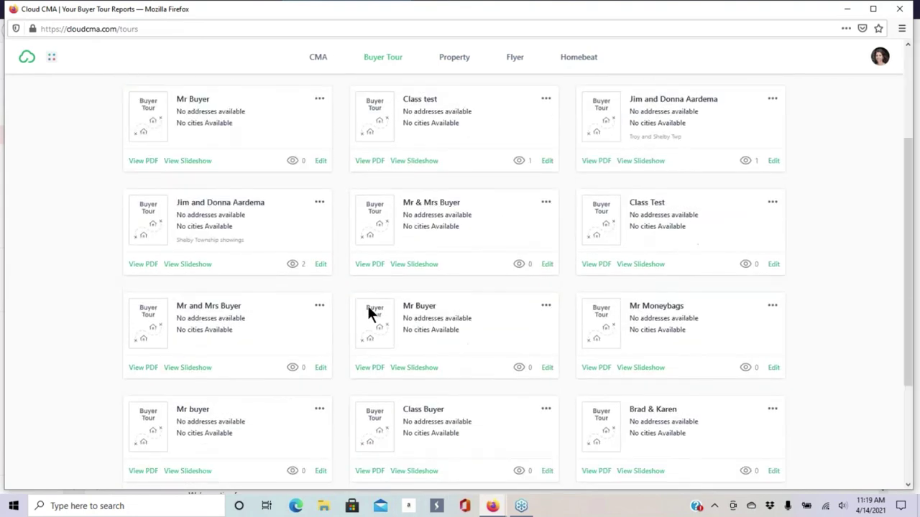
{"action": "scroll", "coordinate": [316, 288], "scroll_direction": "down", "scroll_amount": 1}
{"action": "scroll", "coordinate": [195, 122], "scroll_direction": "down", "scroll_amount": 2}
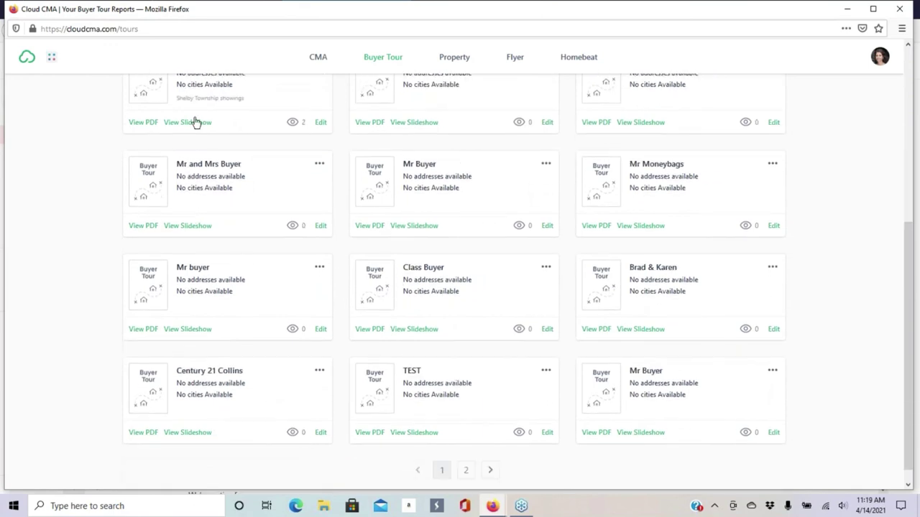
- Download the first buyer tour as a PDF and open it from Downloads in Acrobat
{"action": "left_click", "coordinate": [131, 122]}
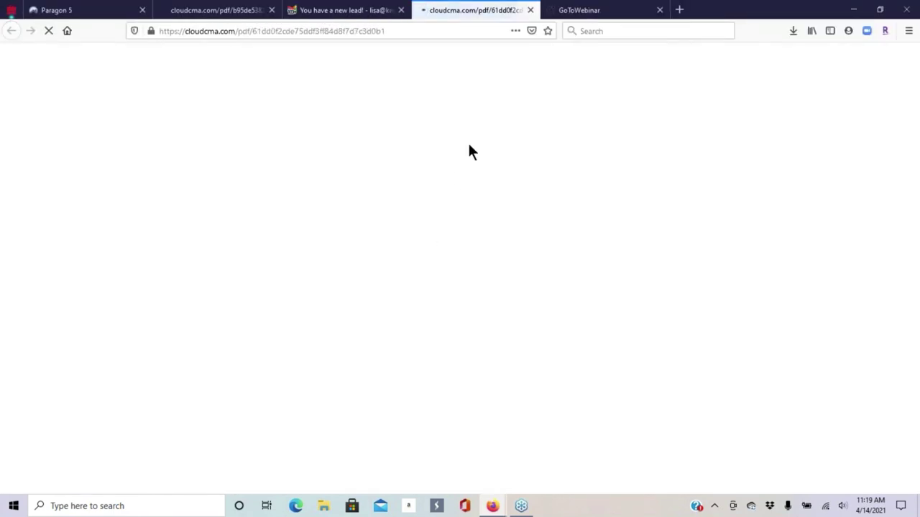
{"action": "left_click", "coordinate": [793, 31]}
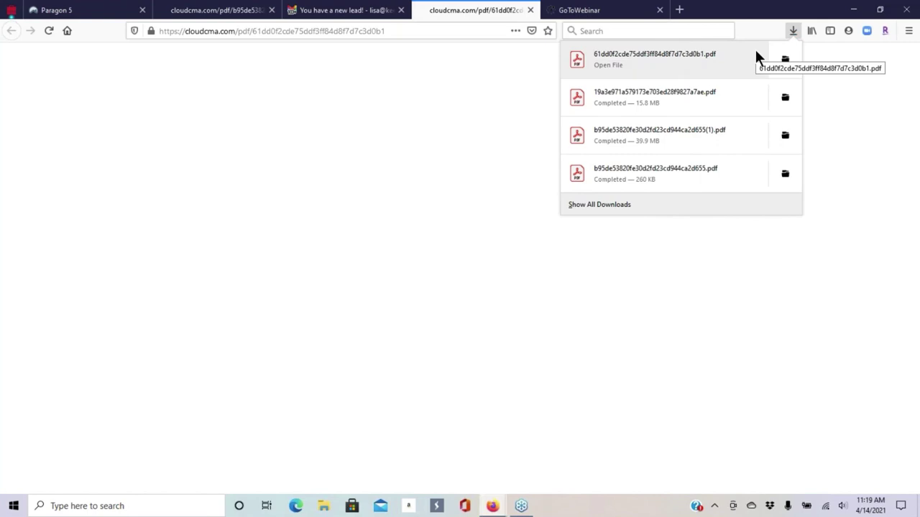
{"action": "left_click", "coordinate": [756, 50]}
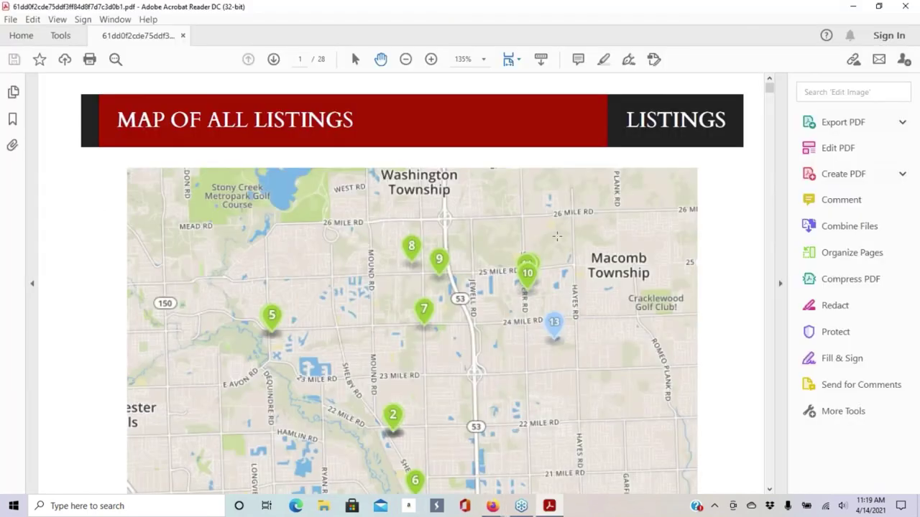
- Scroll through the buyer tour's listings map and table, zoomed out to 66.7%
{"action": "scroll", "coordinate": [491, 481], "scroll_direction": "down", "scroll_amount": 3}
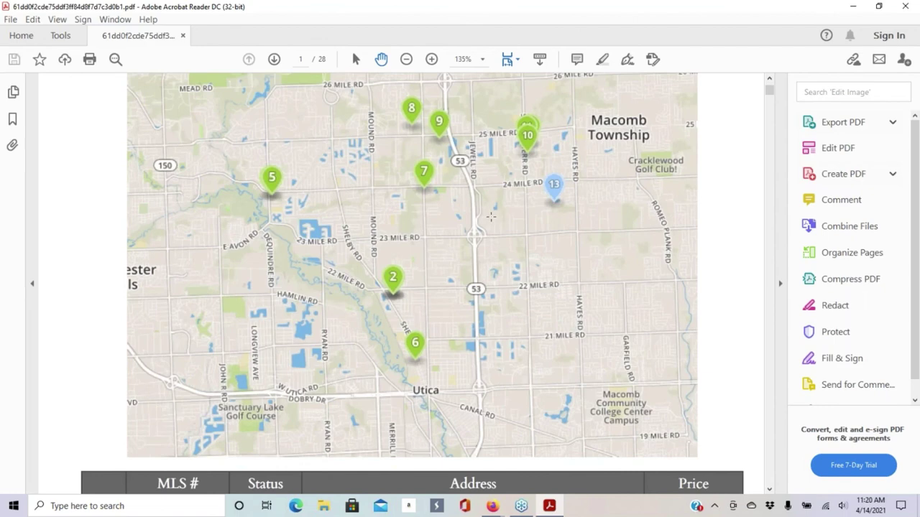
{"action": "scroll", "coordinate": [490, 217], "scroll_direction": "down", "scroll_amount": 8}
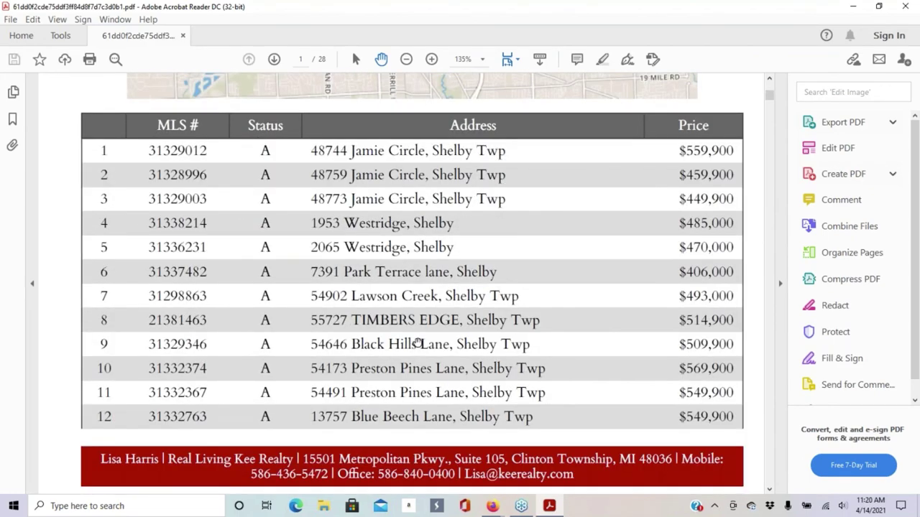
{"action": "scroll", "coordinate": [417, 341], "scroll_direction": "down", "scroll_amount": 1}
{"action": "scroll", "coordinate": [407, 335], "scroll_direction": "down", "scroll_amount": 10}
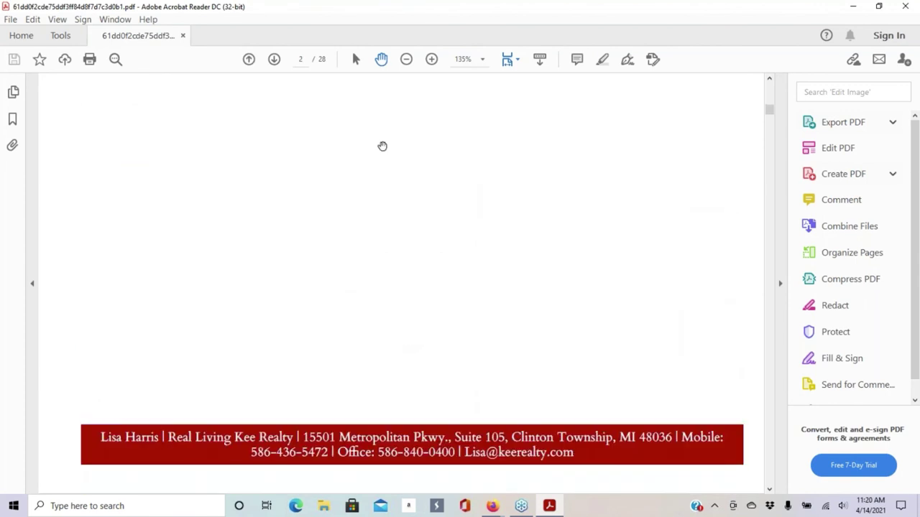
{"action": "left_click", "coordinate": [407, 61]}
{"action": "left_click", "coordinate": [407, 62]}
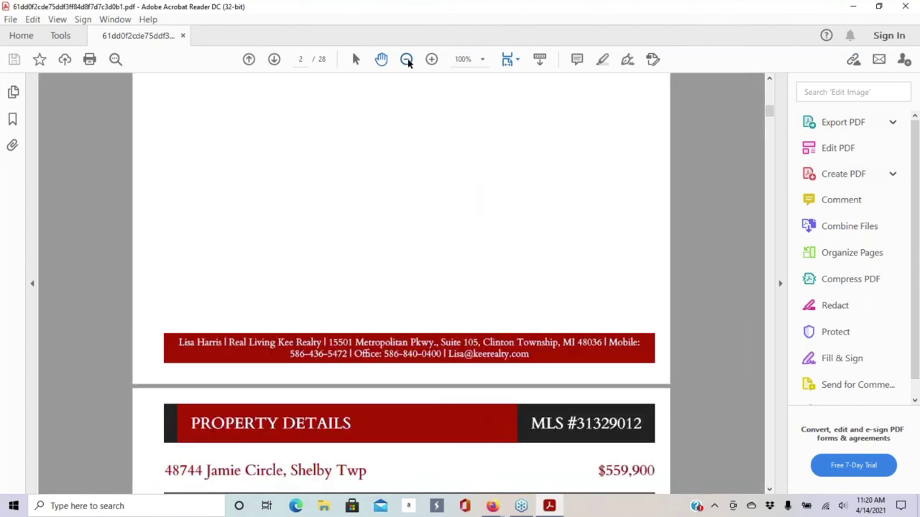
{"action": "left_click", "coordinate": [408, 63]}
{"action": "left_click", "coordinate": [408, 62]}
{"action": "scroll", "coordinate": [427, 230], "scroll_direction": "down", "scroll_amount": 3}
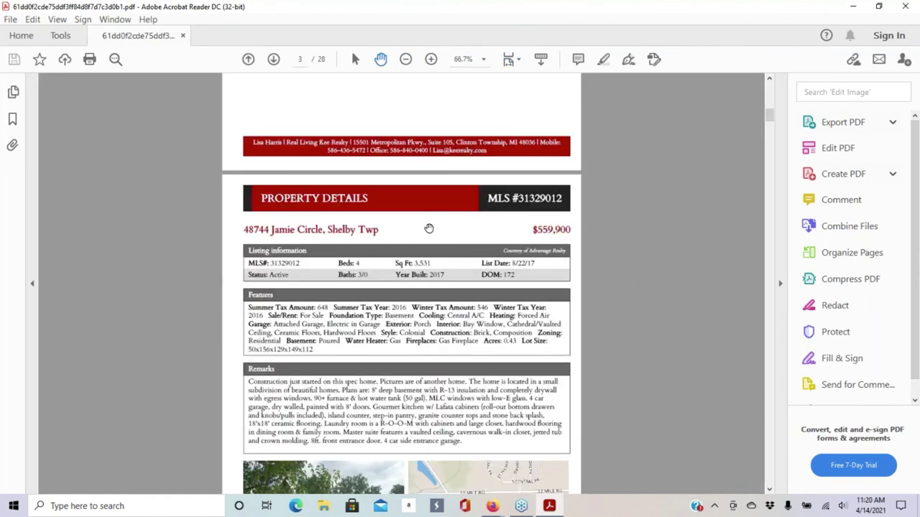
{"action": "left_click_drag", "start_coordinate": [425, 209], "coordinate": [418, 125]}
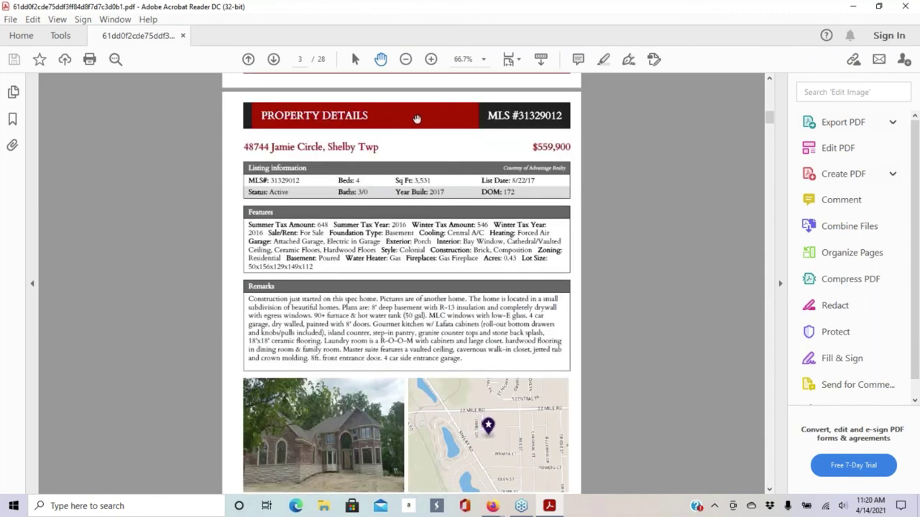
{"action": "scroll", "coordinate": [417, 119], "scroll_direction": "down", "scroll_amount": 10}
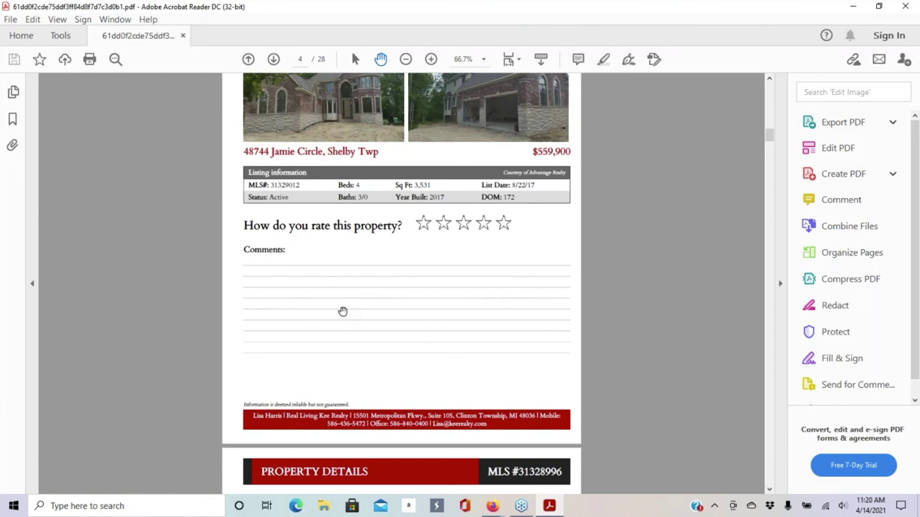
{"action": "scroll", "coordinate": [343, 311], "scroll_direction": "down", "scroll_amount": 5}
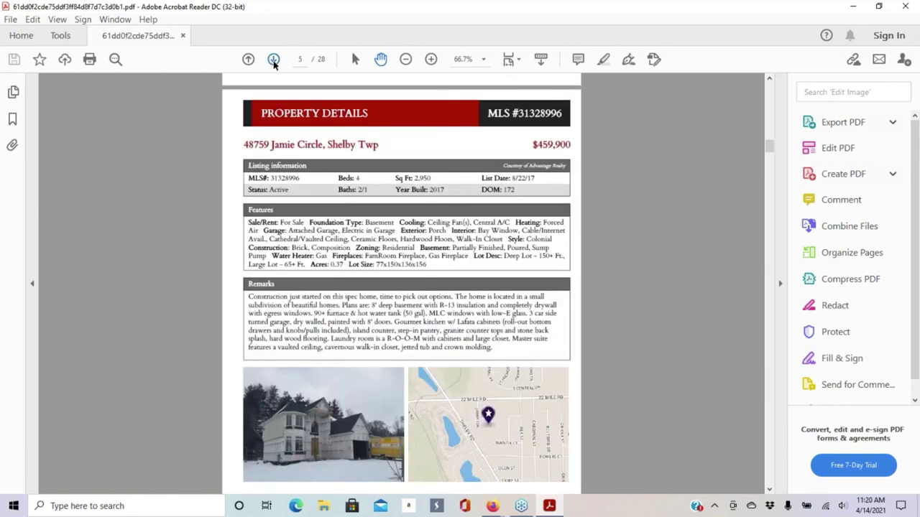
- Page through the listing pages to the last comments page, page 28
{"action": "left_click", "coordinate": [273, 60]}
{"action": "left_click", "coordinate": [273, 59]}
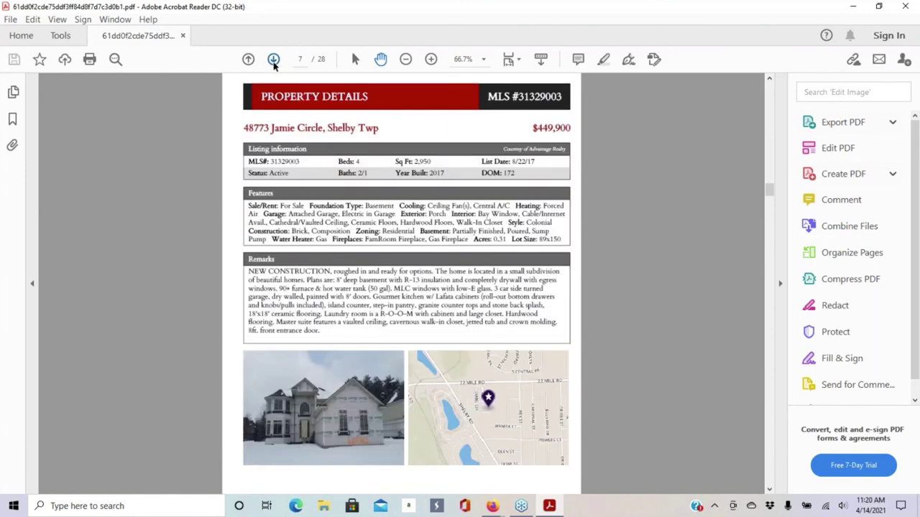
{"action": "left_click", "coordinate": [273, 60]}
{"action": "left_click", "coordinate": [273, 59]}
{"action": "left_click", "coordinate": [273, 59]}
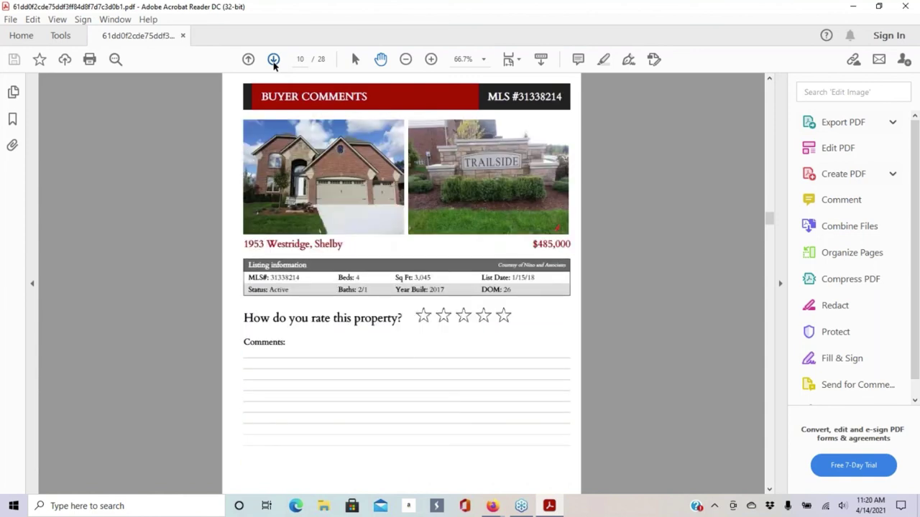
{"action": "left_click", "coordinate": [273, 60]}
{"action": "left_click", "coordinate": [273, 59]}
{"action": "left_click", "coordinate": [273, 60]}
{"action": "left_click", "coordinate": [273, 60]}
{"action": "left_click", "coordinate": [273, 60]}
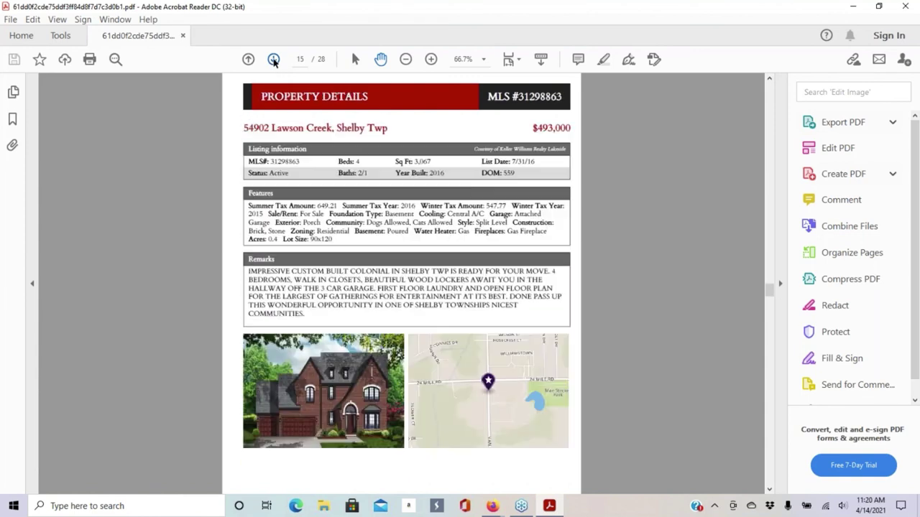
{"action": "left_click", "coordinate": [274, 60]}
{"action": "left_click", "coordinate": [274, 60]}
{"action": "left_click", "coordinate": [273, 59]}
{"action": "left_click", "coordinate": [273, 60]}
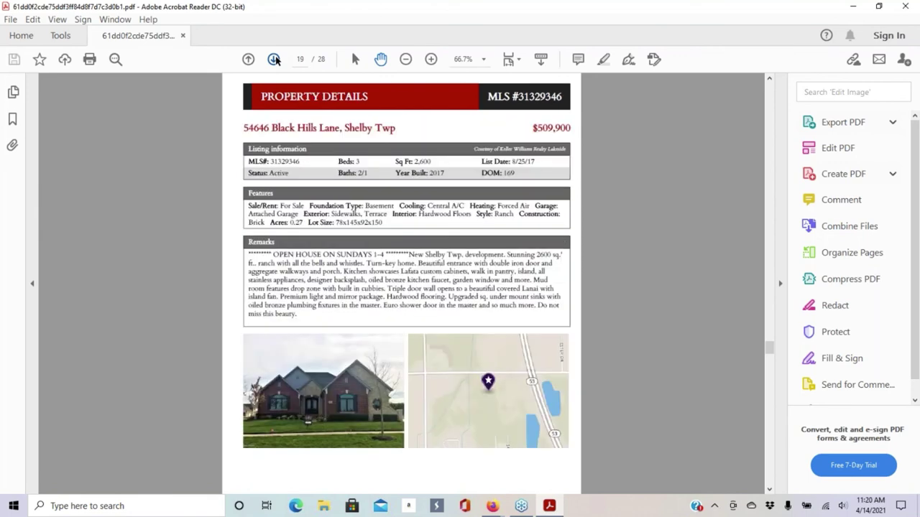
{"action": "left_click", "coordinate": [273, 60]}
{"action": "left_click", "coordinate": [274, 59]}
{"action": "left_click", "coordinate": [274, 59]}
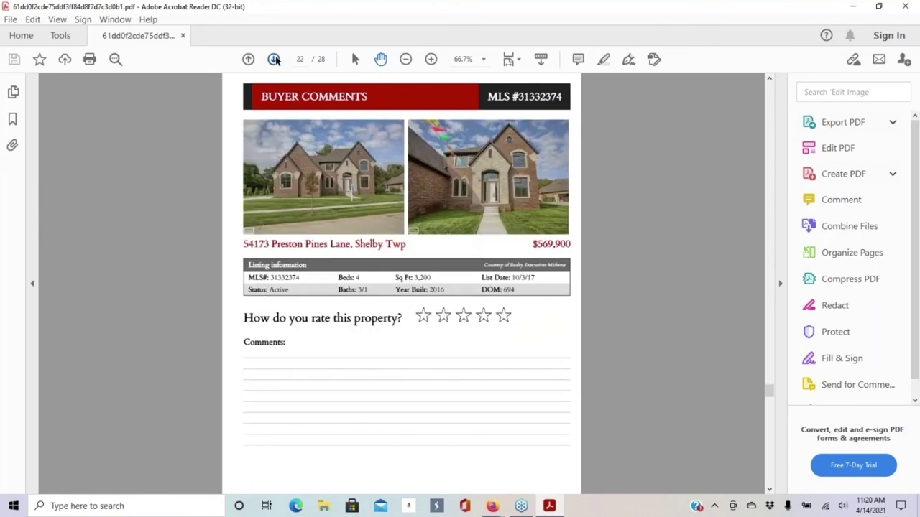
{"action": "left_click", "coordinate": [274, 59]}
{"action": "left_click", "coordinate": [274, 60]}
{"action": "left_click", "coordinate": [274, 59]}
{"action": "left_click", "coordinate": [273, 60]}
{"action": "left_click", "coordinate": [274, 60]}
{"action": "left_click", "coordinate": [274, 60]}
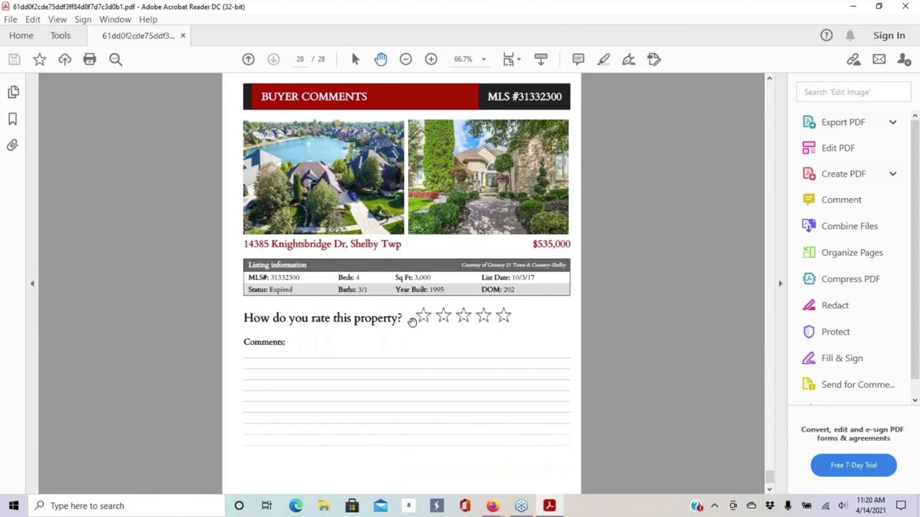
{"action": "scroll", "coordinate": [539, 335], "scroll_direction": "up", "scroll_amount": 15}
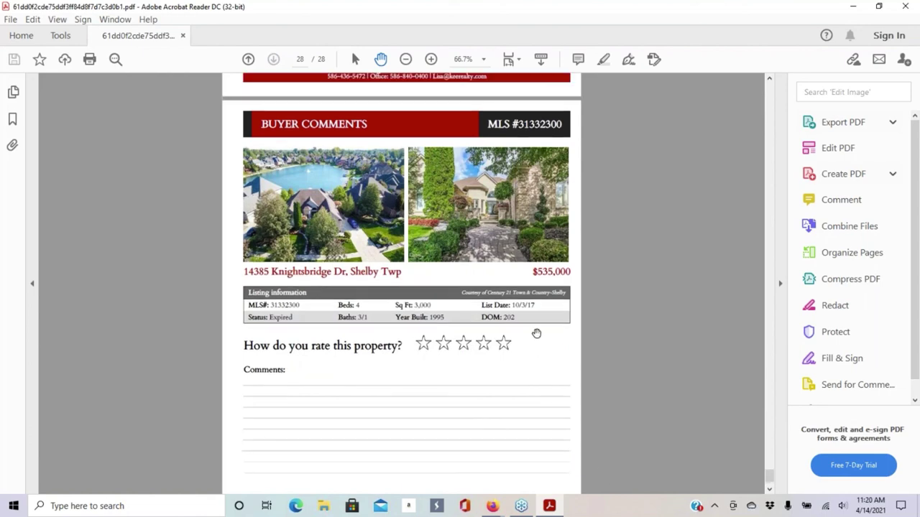
{"action": "scroll", "coordinate": [402, 287], "scroll_direction": "up", "scroll_amount": 5}
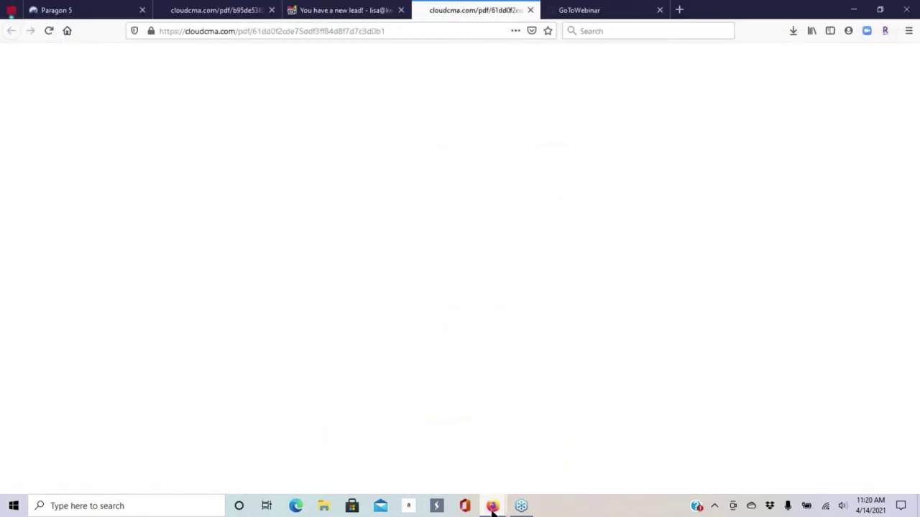
- Switch back to the Cloud CMA Buyer Tour Reports window in Firefox
{"action": "left_click", "coordinate": [493, 511]}
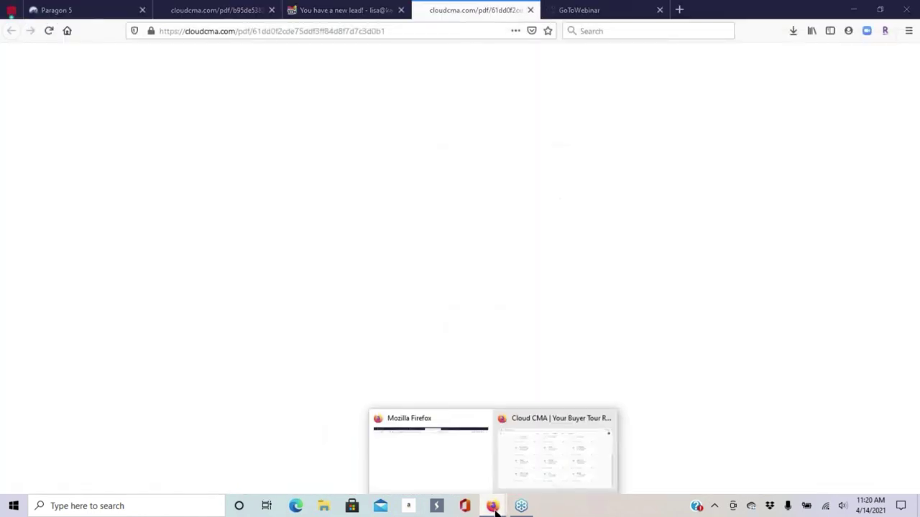
{"action": "left_click", "coordinate": [545, 459]}
{"action": "scroll", "coordinate": [527, 255], "scroll_direction": "up", "scroll_amount": 5}
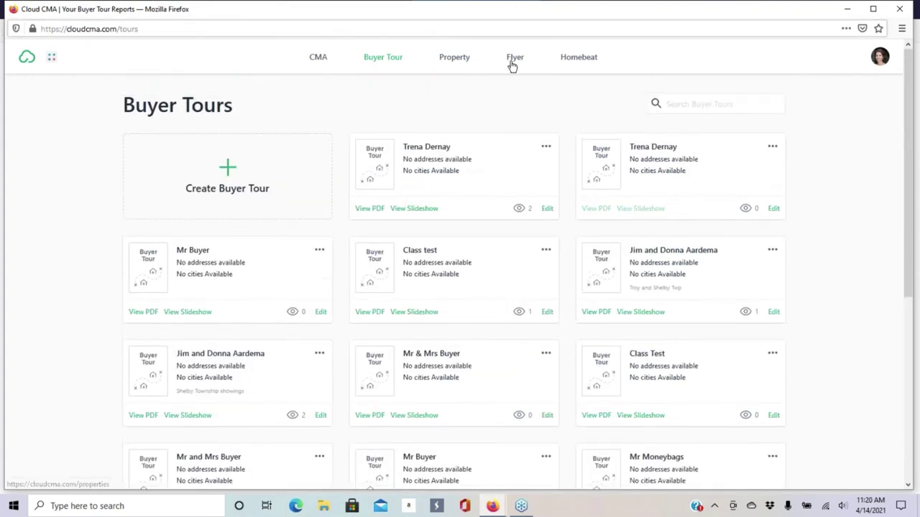
{"action": "left_click", "coordinate": [455, 57]}
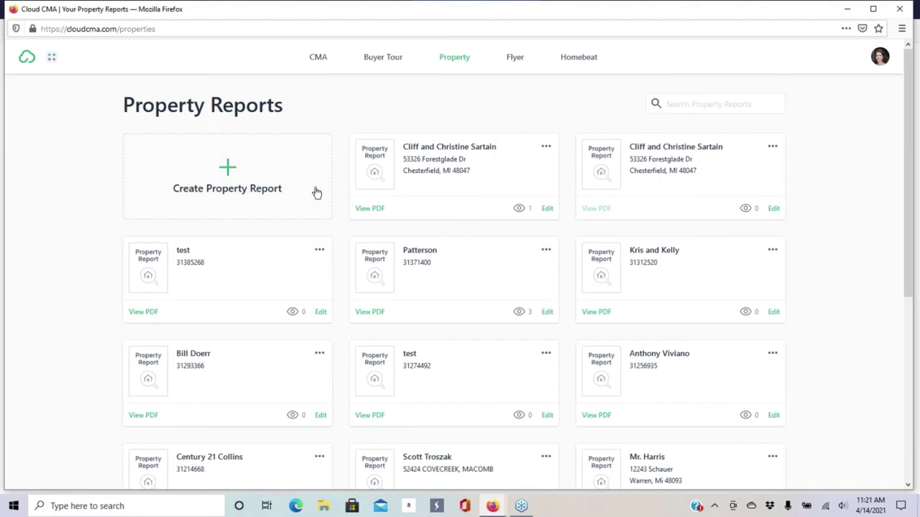
{"action": "left_click", "coordinate": [368, 210]}
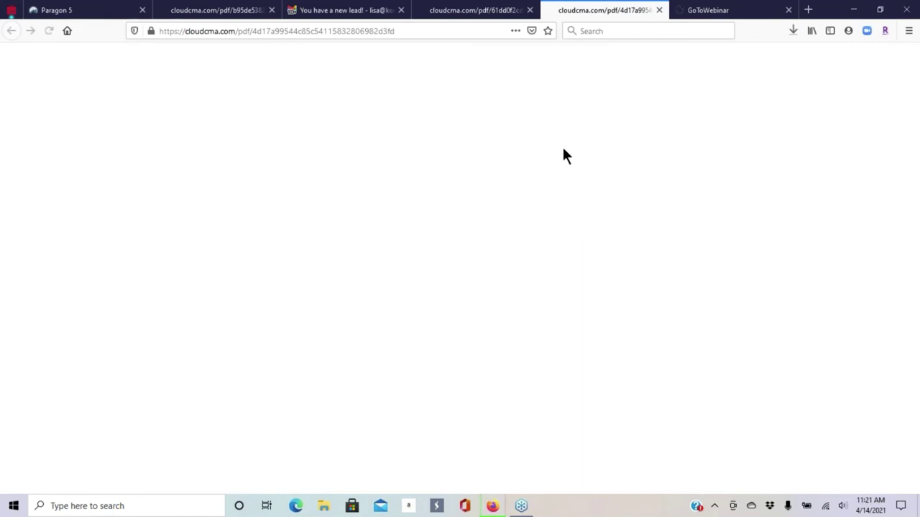
{"action": "left_click", "coordinate": [795, 28]}
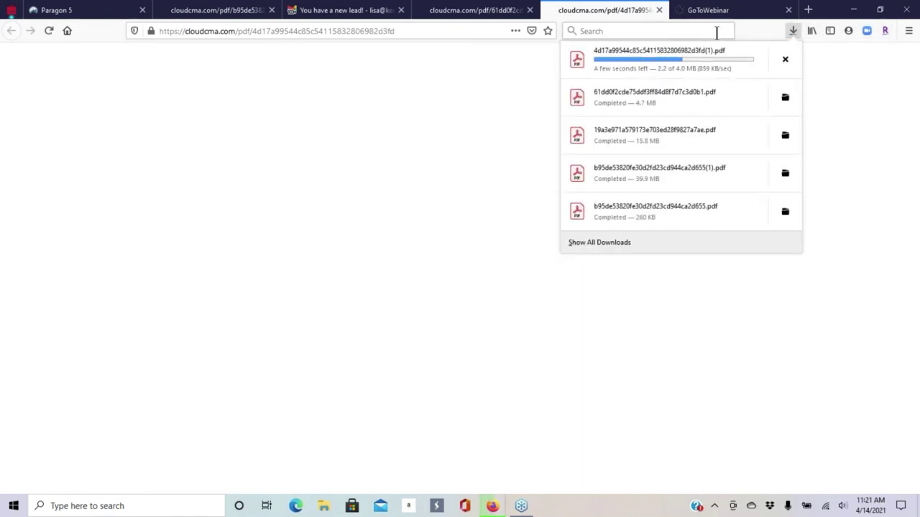
{"action": "left_click", "coordinate": [740, 65]}
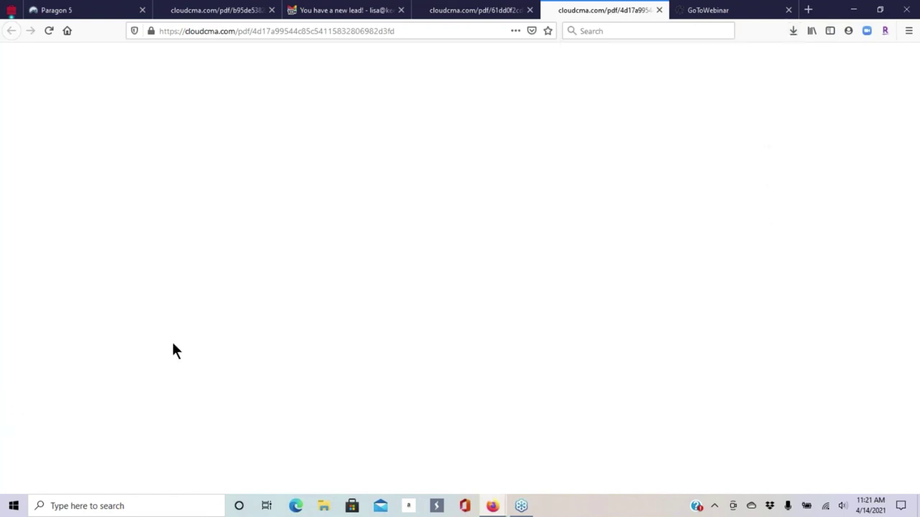
{"action": "scroll", "coordinate": [481, 142], "scroll_direction": "down", "scroll_amount": 5}
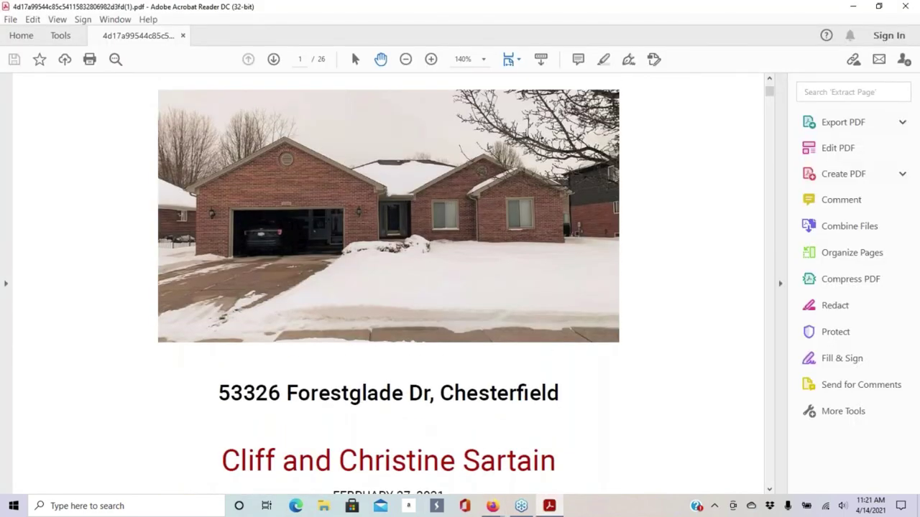
- At 75% zoom, page from the cover through listing, photos, Area Schools and Area Restaurants pages
{"action": "left_click", "coordinate": [406, 59]}
{"action": "left_click", "coordinate": [406, 59]}
{"action": "left_click", "coordinate": [406, 59]}
{"action": "scroll", "coordinate": [503, 156], "scroll_direction": "up", "scroll_amount": 2}
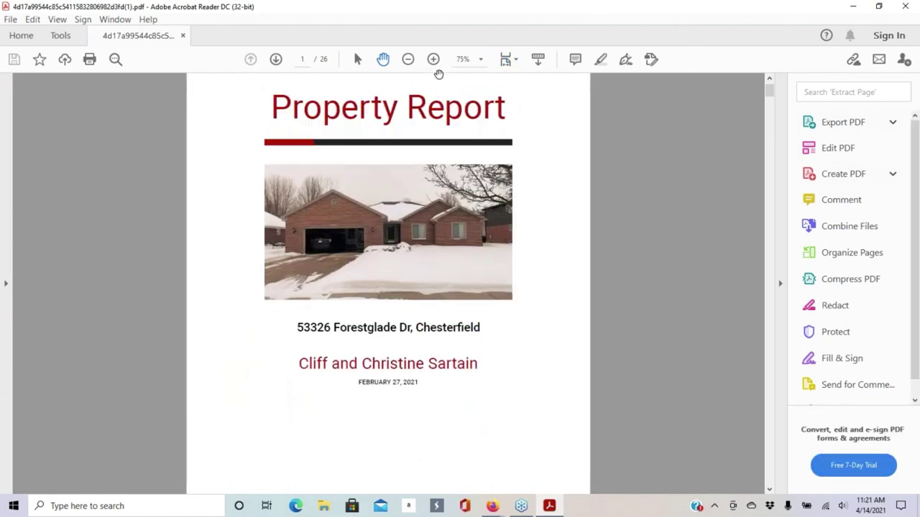
{"action": "left_click", "coordinate": [277, 64]}
{"action": "left_click", "coordinate": [276, 61]}
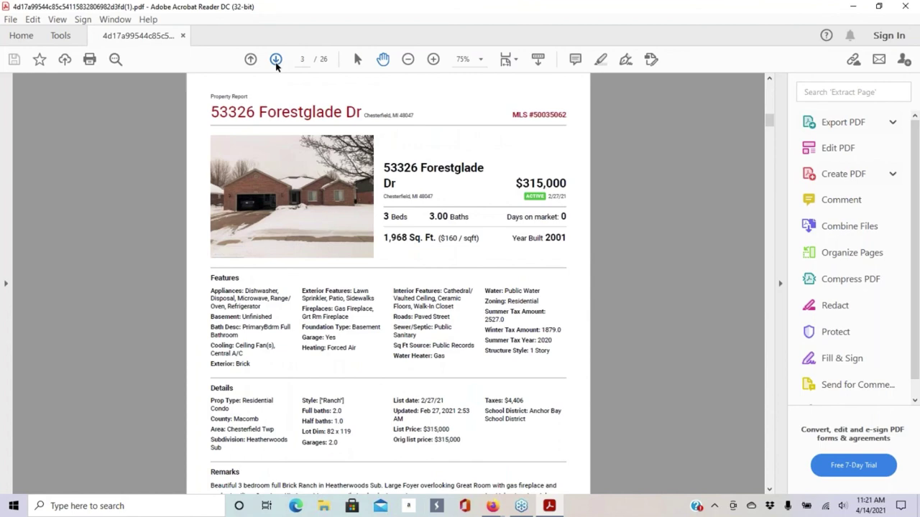
{"action": "left_click", "coordinate": [276, 60]}
{"action": "left_click", "coordinate": [275, 60]}
{"action": "left_click", "coordinate": [275, 59]}
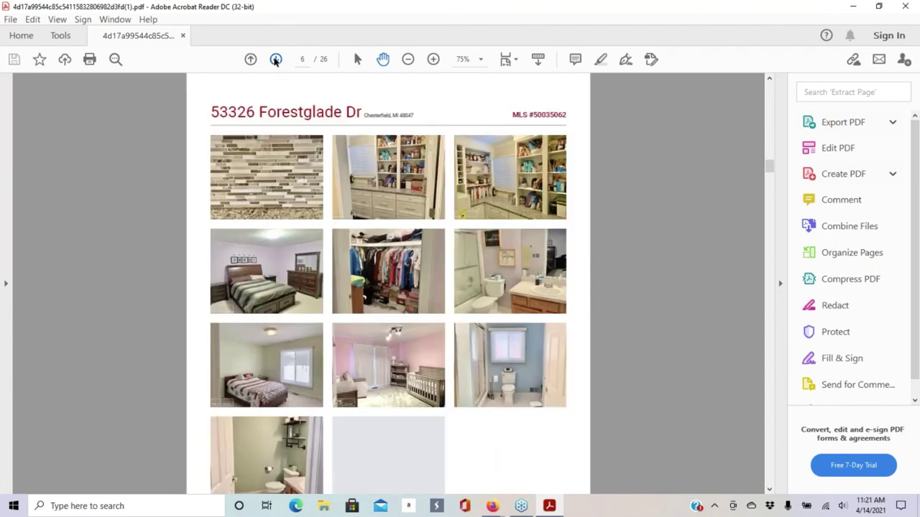
{"action": "left_click", "coordinate": [276, 60]}
{"action": "left_click", "coordinate": [275, 60]}
{"action": "left_click", "coordinate": [273, 61]}
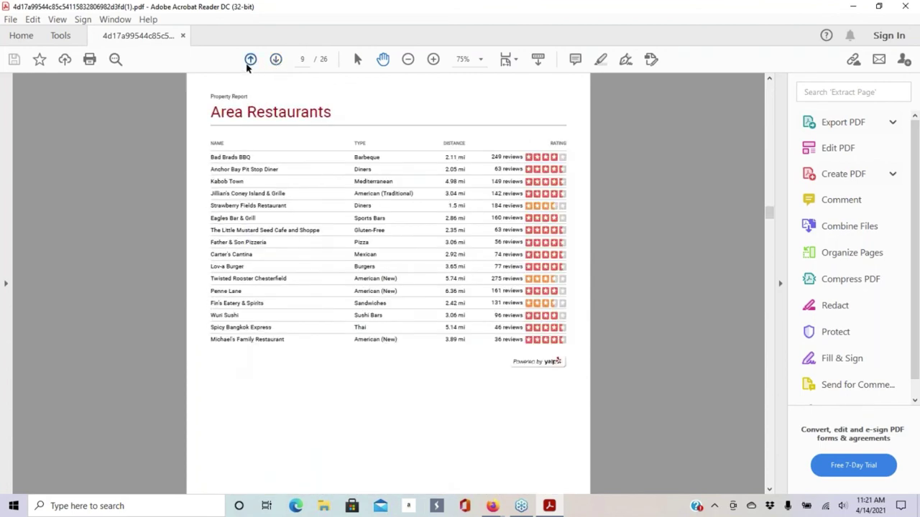
{"action": "left_click", "coordinate": [250, 60]}
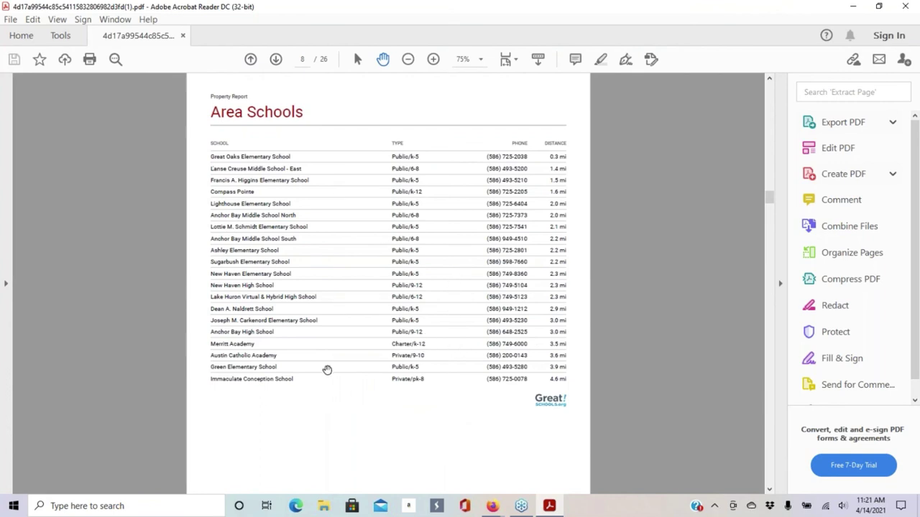
{"action": "left_click", "coordinate": [275, 60]}
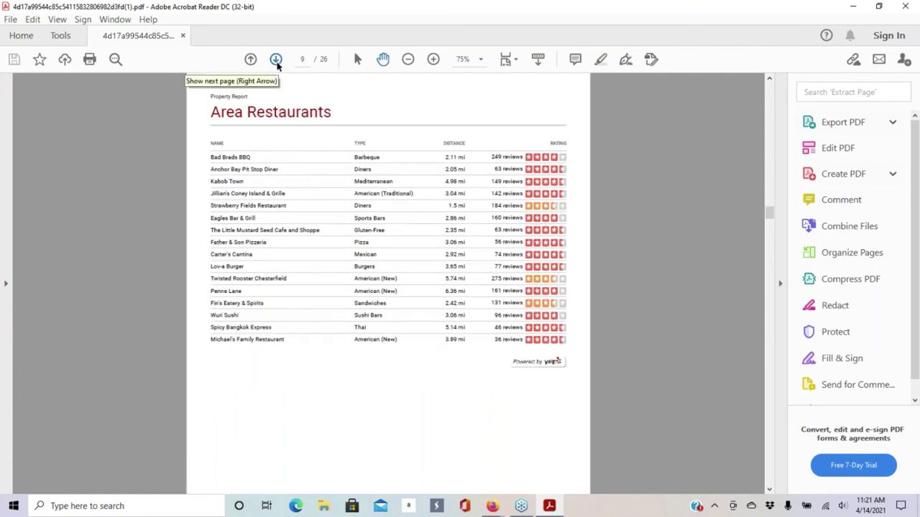
{"action": "left_click", "coordinate": [276, 60]}
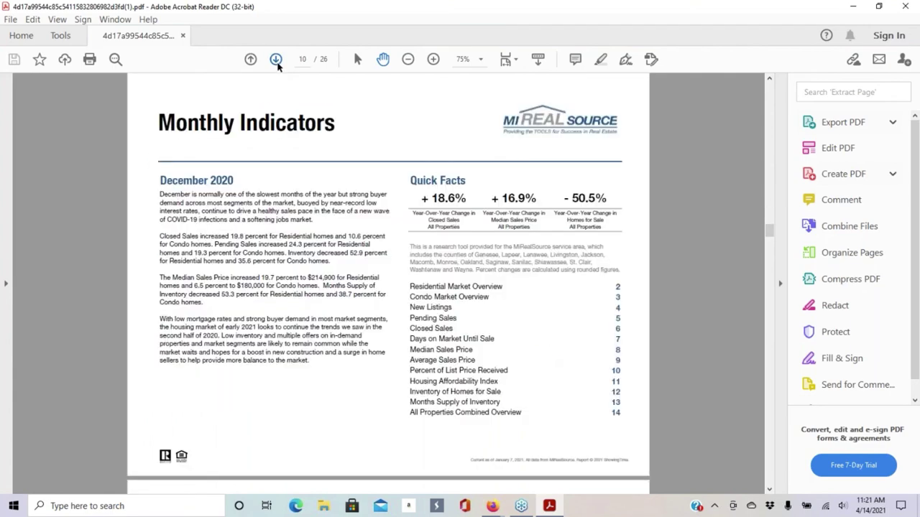
- Review Monthly Indicators through Days on Market statistics pages, then close the report
{"action": "scroll", "coordinate": [415, 255], "scroll_direction": "down", "scroll_amount": 10}
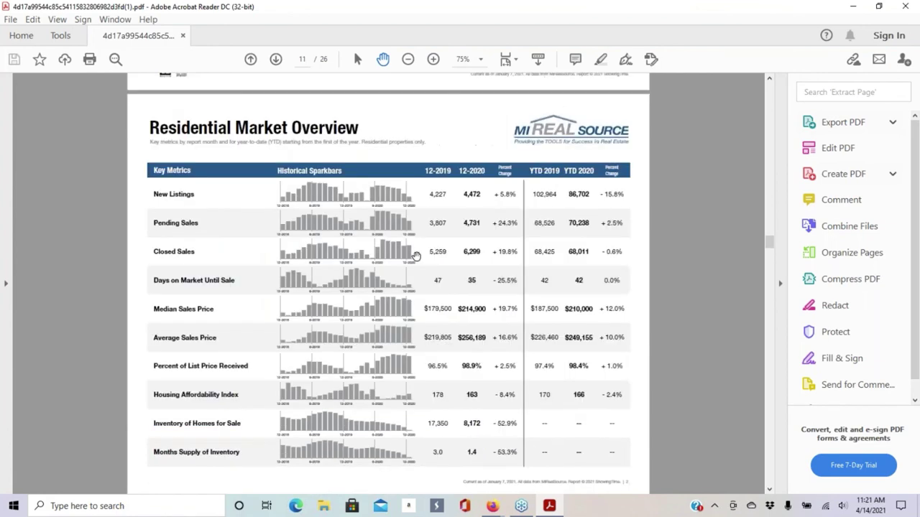
{"action": "scroll", "coordinate": [411, 256], "scroll_direction": "down", "scroll_amount": 10}
{"action": "scroll", "coordinate": [396, 234], "scroll_direction": "up", "scroll_amount": 13}
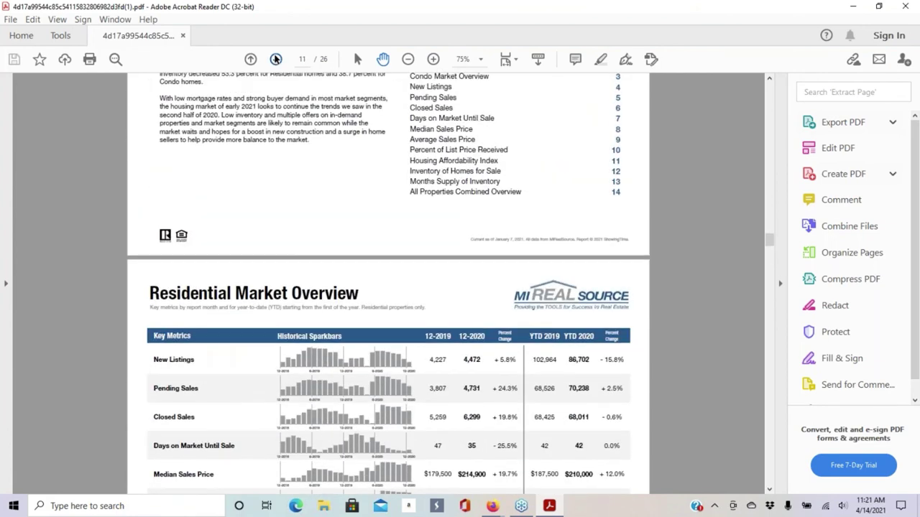
{"action": "left_click", "coordinate": [276, 59]}
{"action": "left_click", "coordinate": [276, 59]}
{"action": "left_click", "coordinate": [277, 60]}
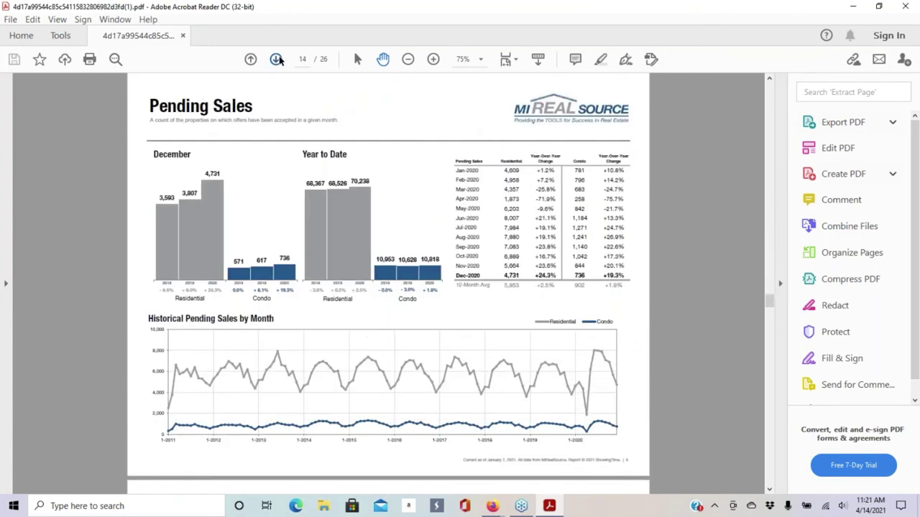
{"action": "left_click", "coordinate": [276, 59]}
{"action": "left_click", "coordinate": [276, 59]}
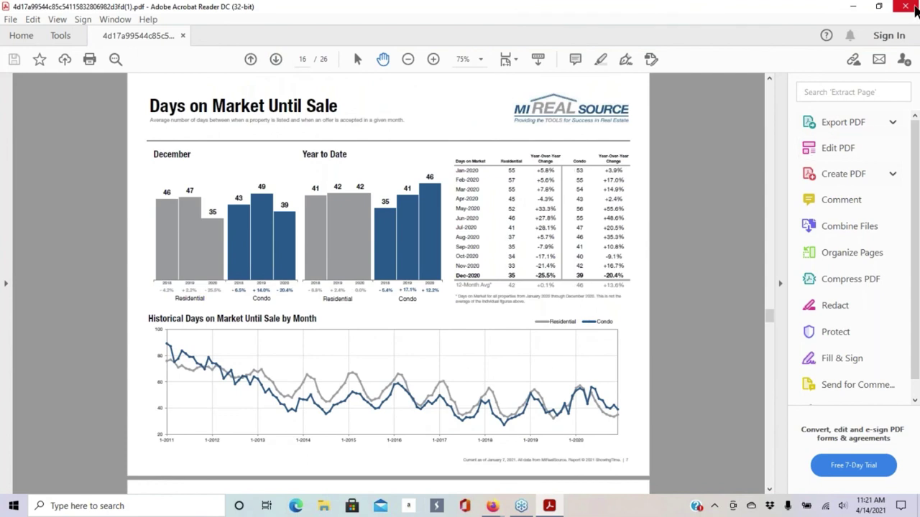
{"action": "left_click", "coordinate": [907, 7]}
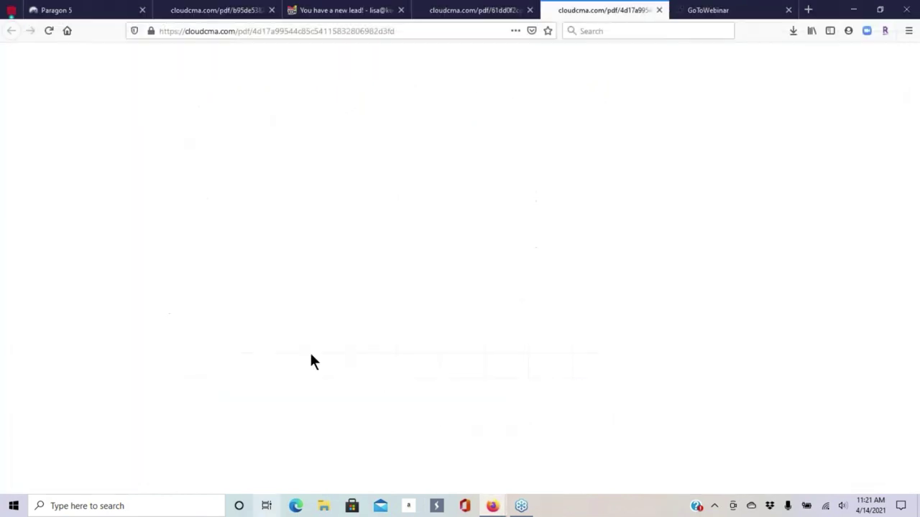
{"action": "left_click", "coordinate": [659, 10]}
{"action": "mouse_move", "coordinate": [493, 505]}
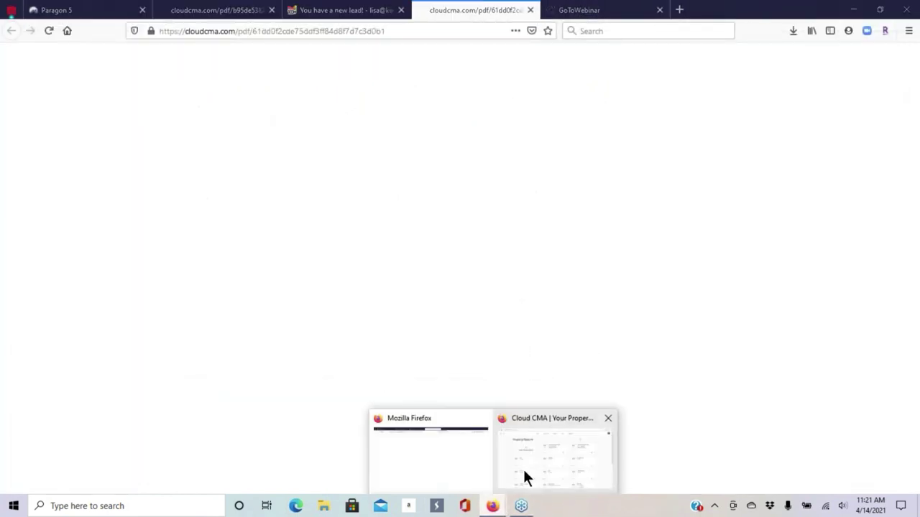
{"action": "left_click", "coordinate": [524, 472]}
{"action": "left_click", "coordinate": [515, 61]}
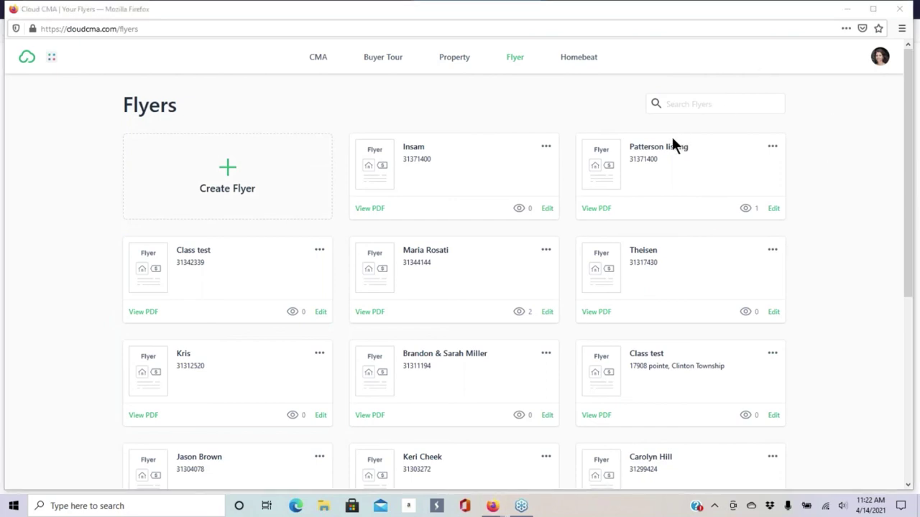
{"action": "left_click", "coordinate": [370, 212]}
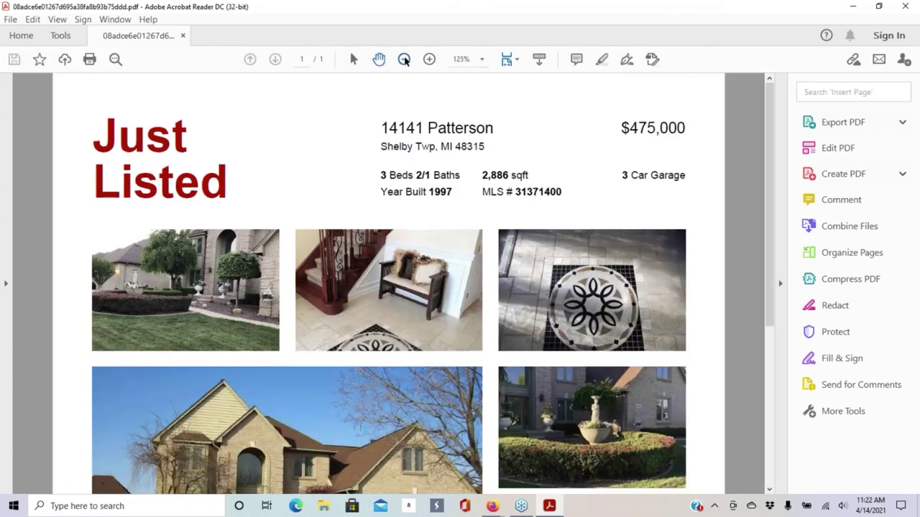
{"action": "left_click", "coordinate": [404, 60]}
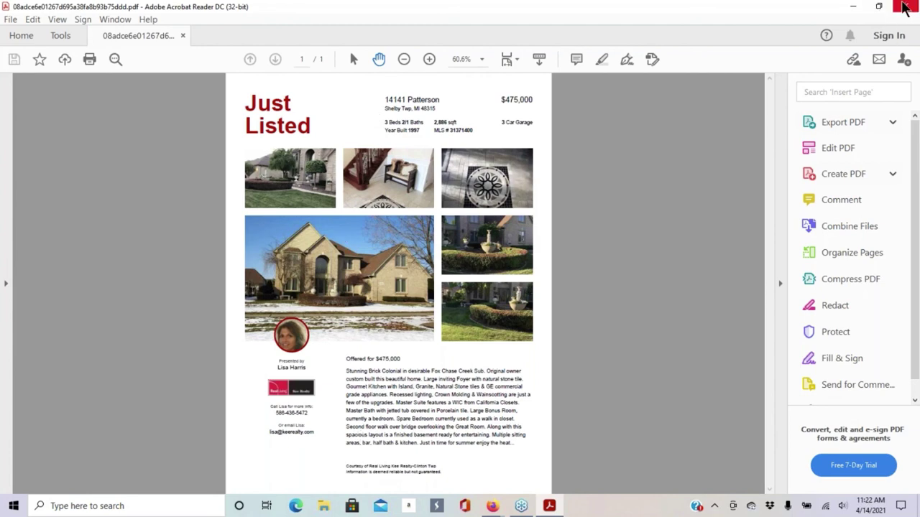
{"action": "left_click", "coordinate": [904, 7]}
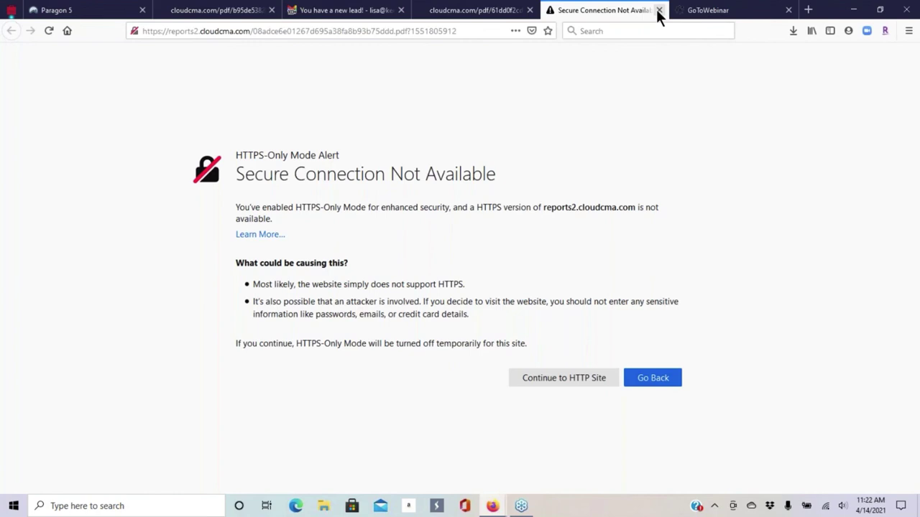
{"action": "left_click", "coordinate": [659, 10]}
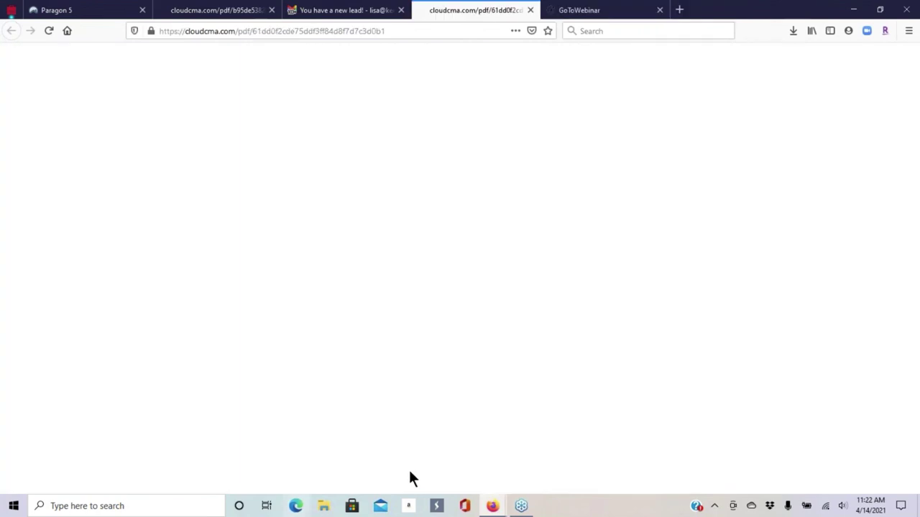
{"action": "mouse_move", "coordinate": [492, 506]}
{"action": "left_click", "coordinate": [546, 462]}
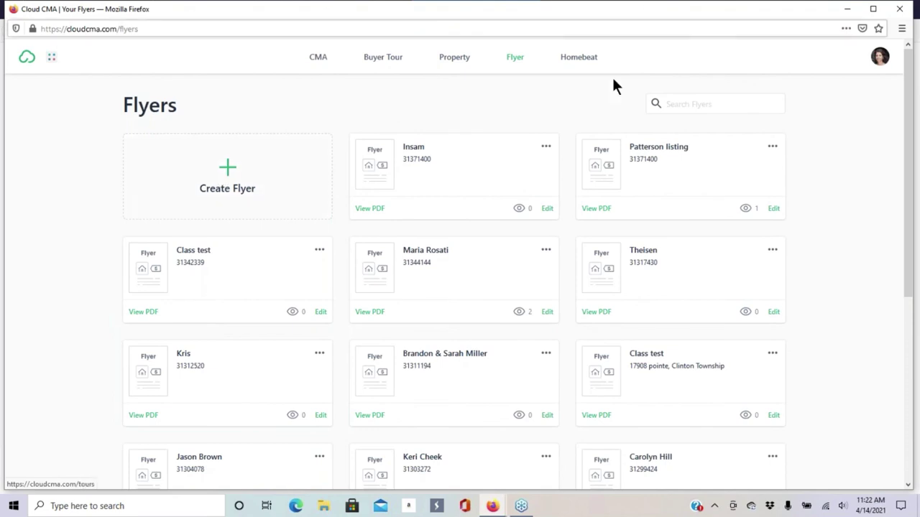
{"action": "mouse_move", "coordinate": [492, 506]}
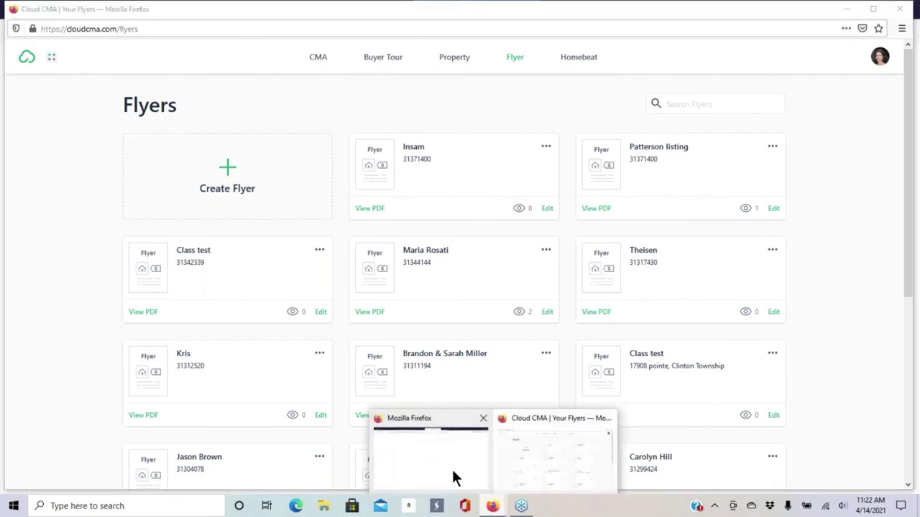
{"action": "left_click", "coordinate": [452, 474]}
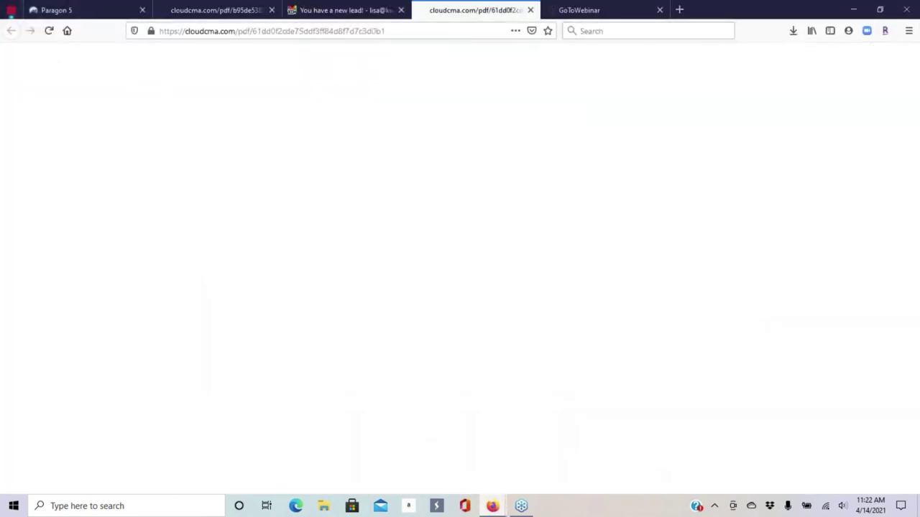
{"action": "left_click", "coordinate": [530, 10]}
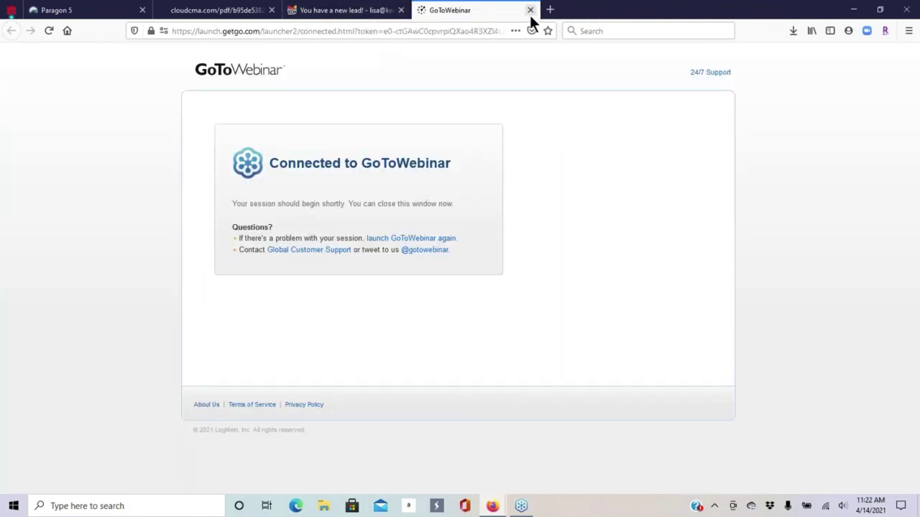
{"action": "left_click", "coordinate": [118, 11]}
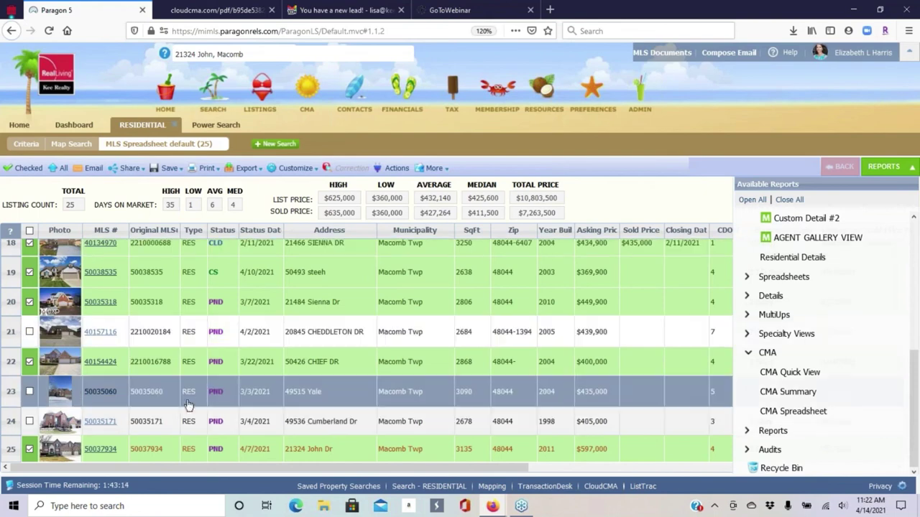
{"action": "left_click", "coordinate": [108, 450]}
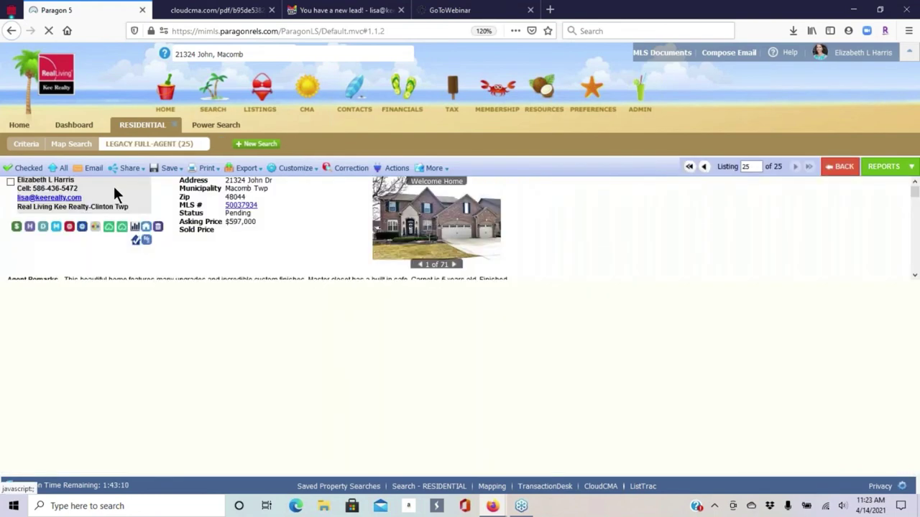